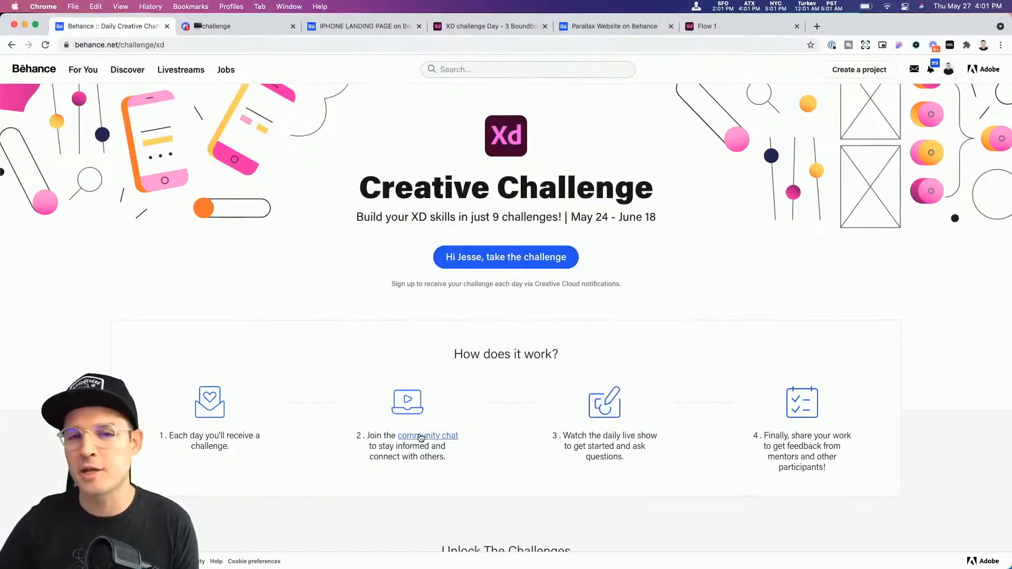
# Step: Look through the daily challenges on the Behance page down to Animated Charts and switch to Adobe XD
pyautogui.scroll(-10, 419, 436)
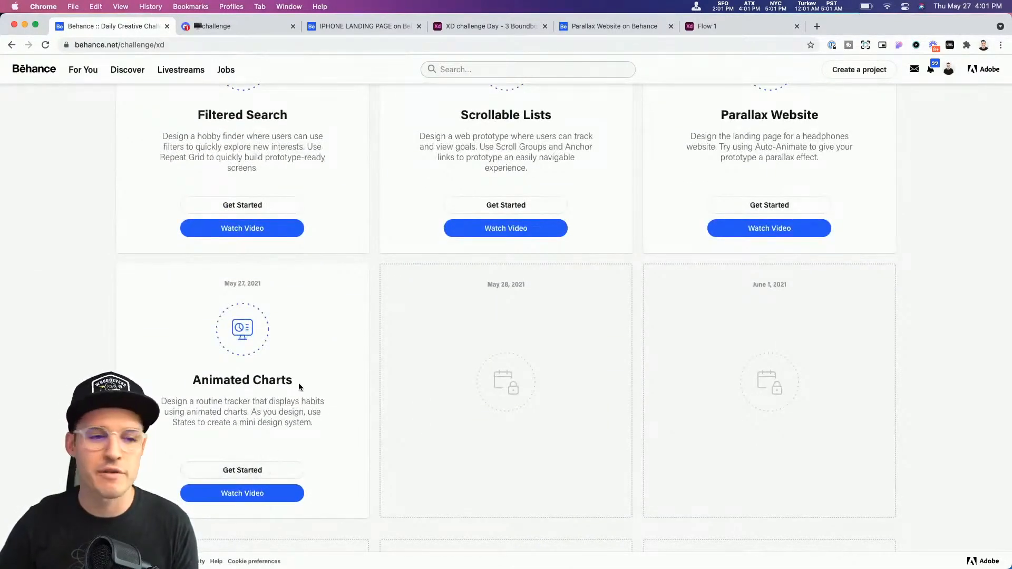
pyautogui.scroll(10, 387, 382)
pyautogui.press('super+Tab')
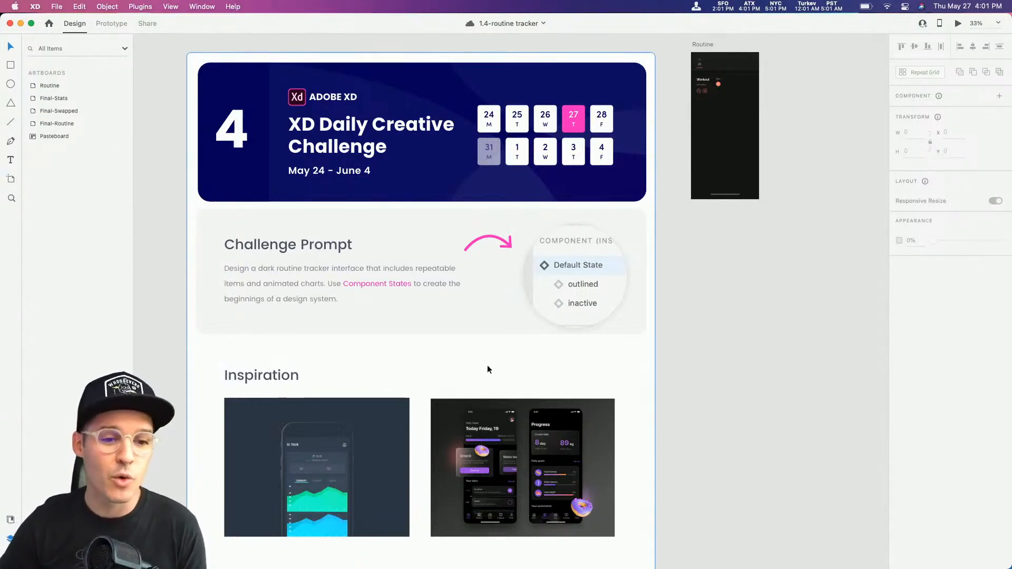
# Step: Examine the challenge prompt, the component states illustration and the inspiration images on the Pasteboard artboard
pyautogui.scroll(5, 378, 289)
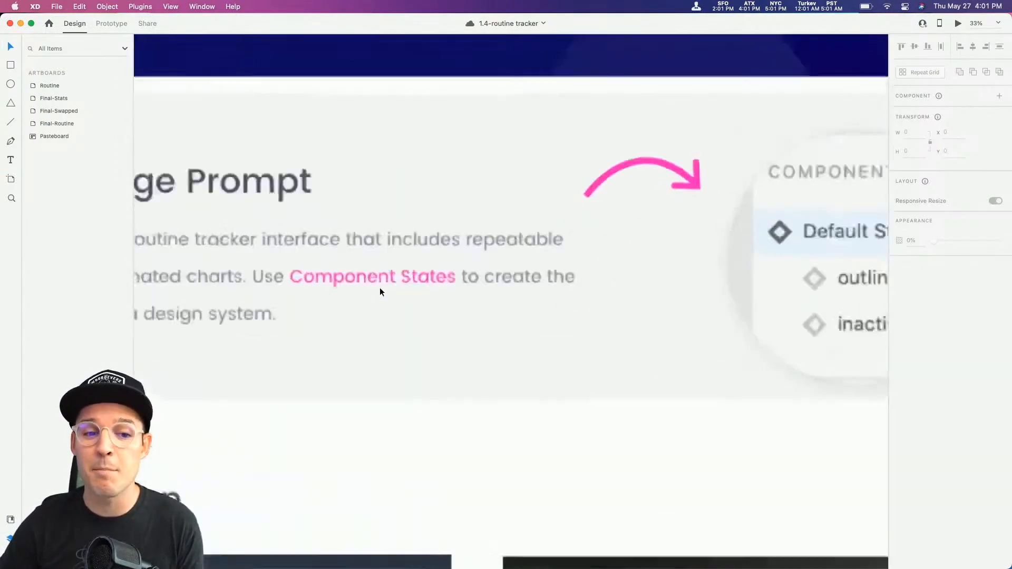
pyautogui.scroll(1, 379, 287)
pyautogui.moveTo(676, 294); pyautogui.dragTo(657, 296)
pyautogui.moveTo(435, 300); pyautogui.dragTo(433, 273)
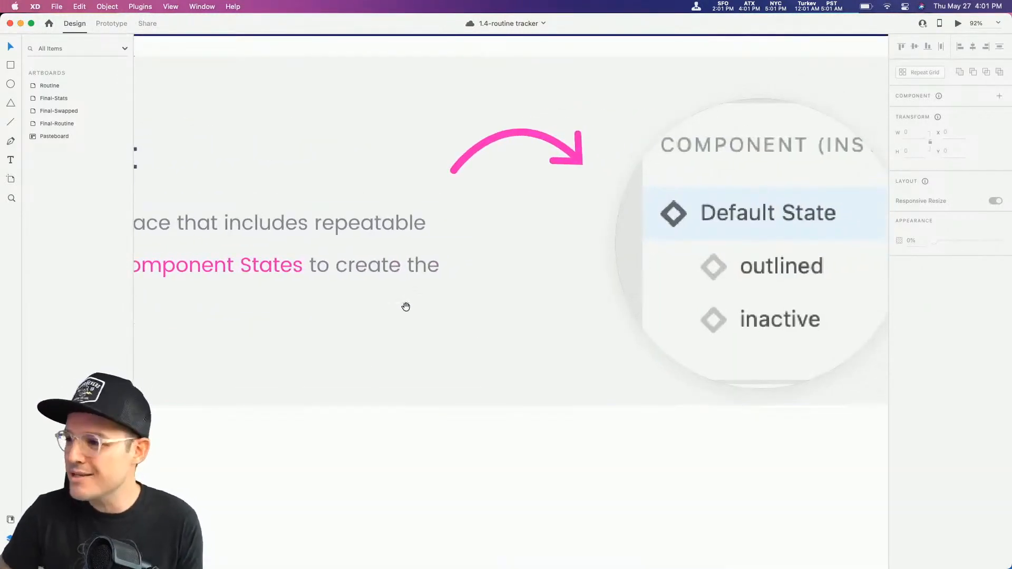
pyautogui.moveTo(405, 306); pyautogui.dragTo(545, 73)
pyautogui.moveTo(494, 262); pyautogui.dragTo(647, 81)
pyautogui.press('super+minus')
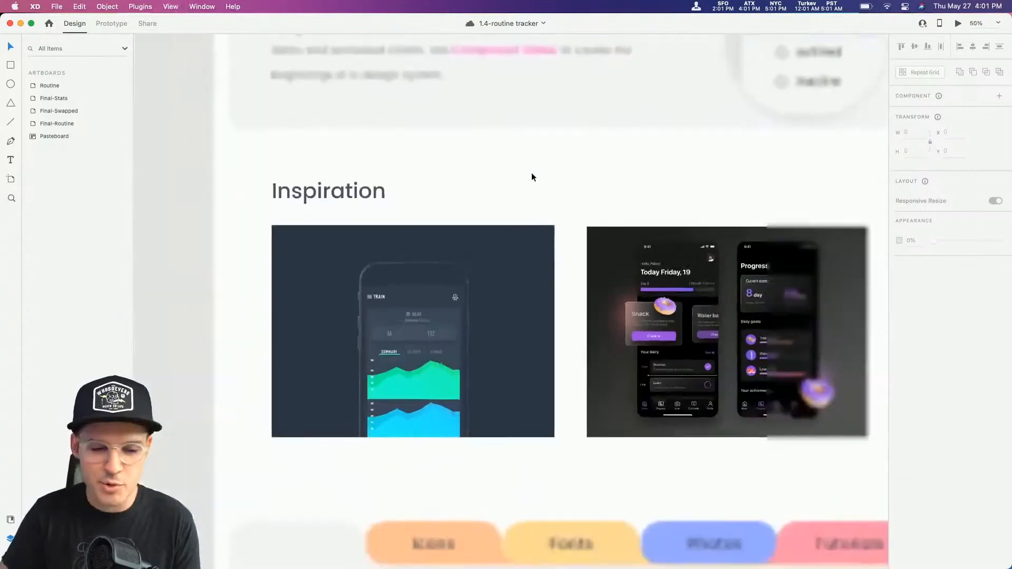
pyautogui.press('super+minus')
# Step: Switch the Resource Booklet component through its Icons Page and Photos Page states to the Tutorials Page state
pyautogui.scroll(-5, 605, 178)
pyautogui.click(587, 315)
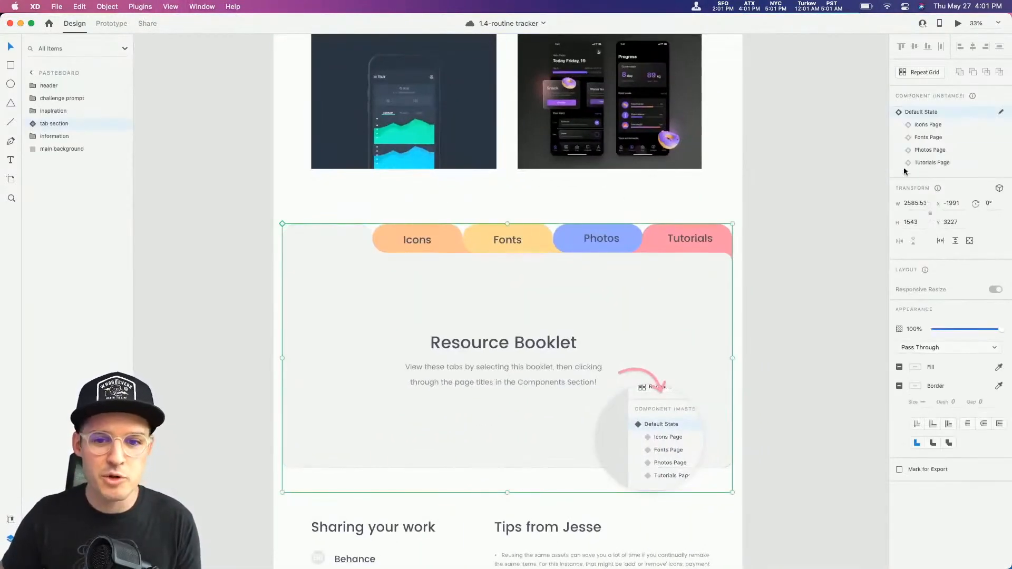
pyautogui.click(927, 124)
pyautogui.click(930, 150)
pyautogui.click(931, 162)
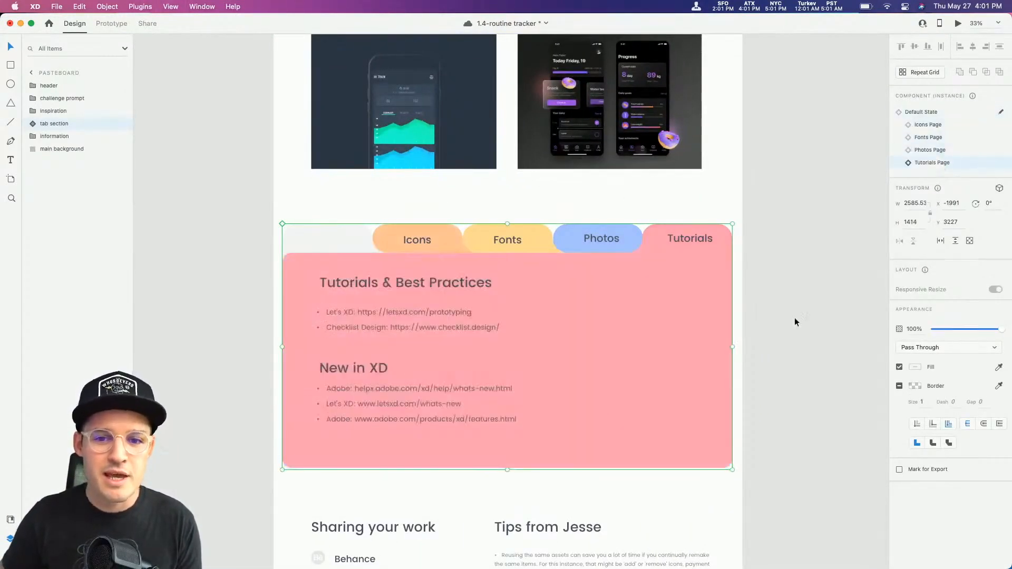
# Step: Examine the Routine artboard, including its header background and the Tue 22 date group
pyautogui.moveTo(785, 419); pyautogui.dragTo(617, 514)
pyautogui.moveTo(714, 126); pyautogui.dragTo(598, 421)
pyautogui.moveTo(630, 308); pyautogui.dragTo(575, 328)
pyautogui.press('z')
pyautogui.moveTo(424, 132); pyautogui.dragTo(620, 341)
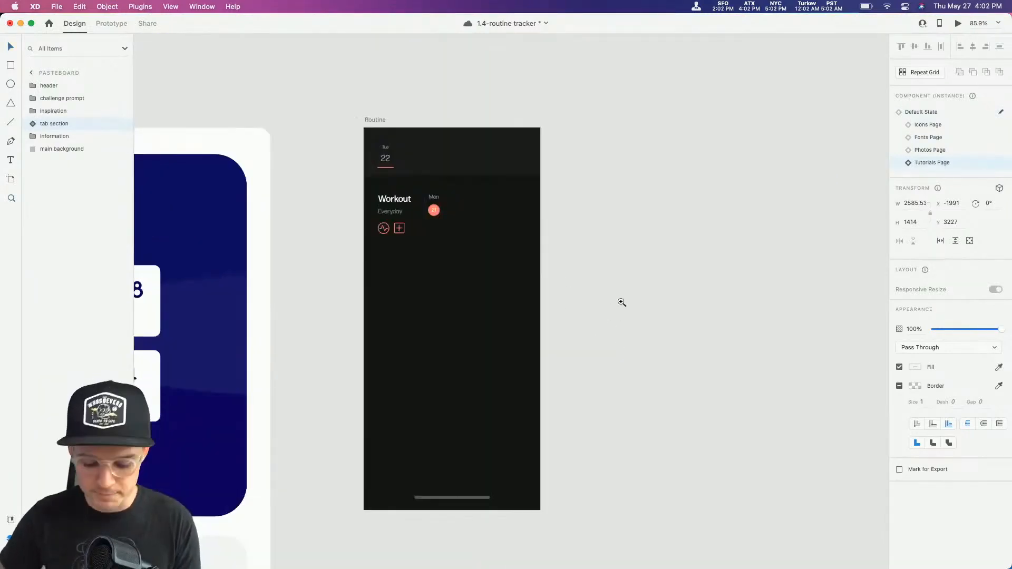
pyautogui.moveTo(340, 109); pyautogui.dragTo(566, 311)
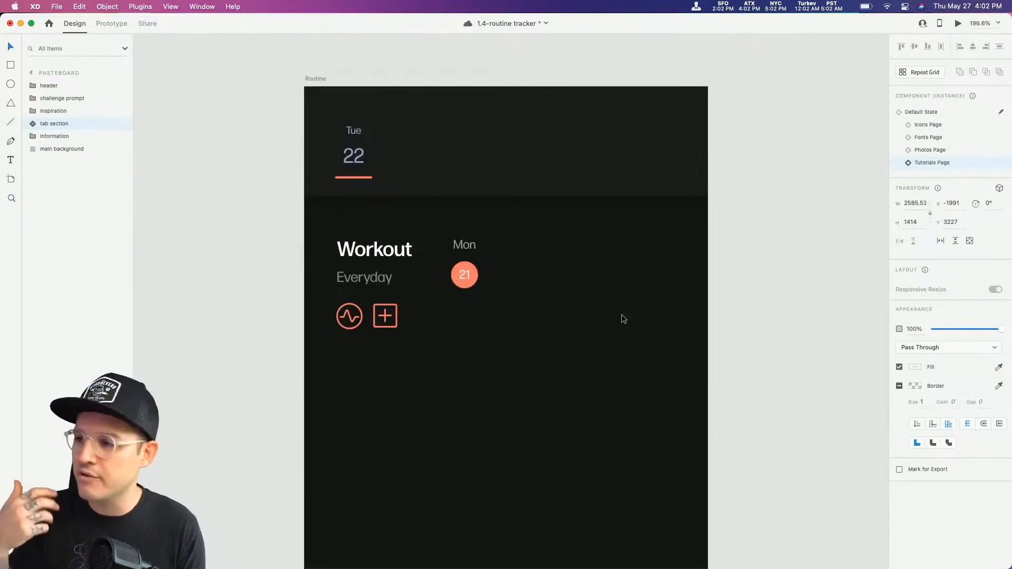
pyautogui.click(623, 319)
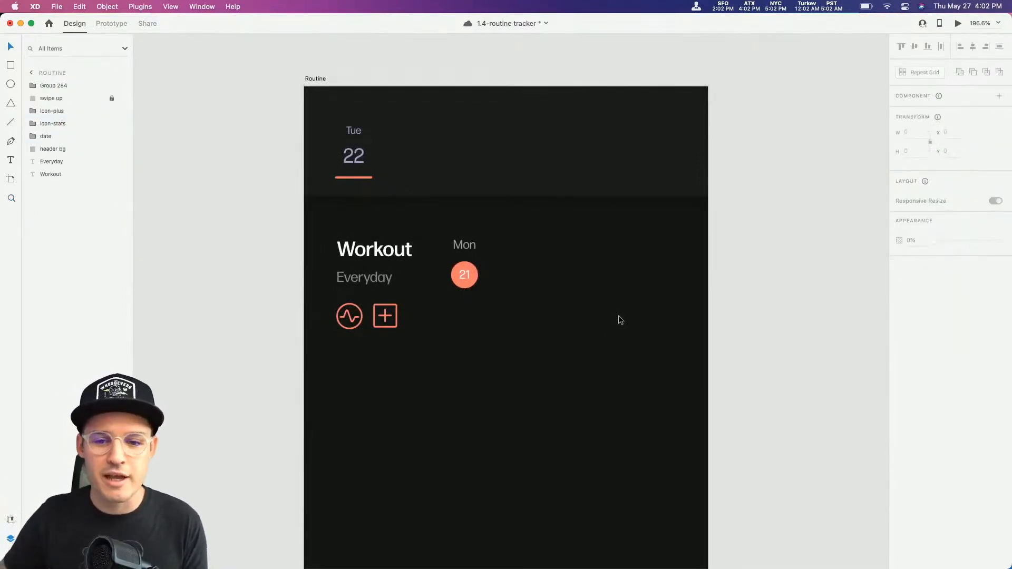
pyautogui.click(574, 170)
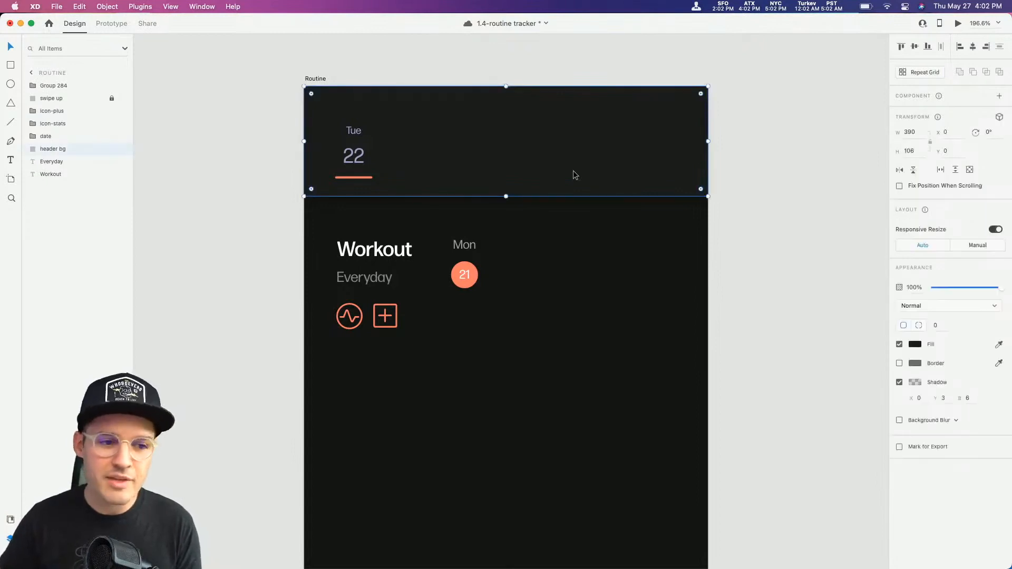
pyautogui.click(361, 160)
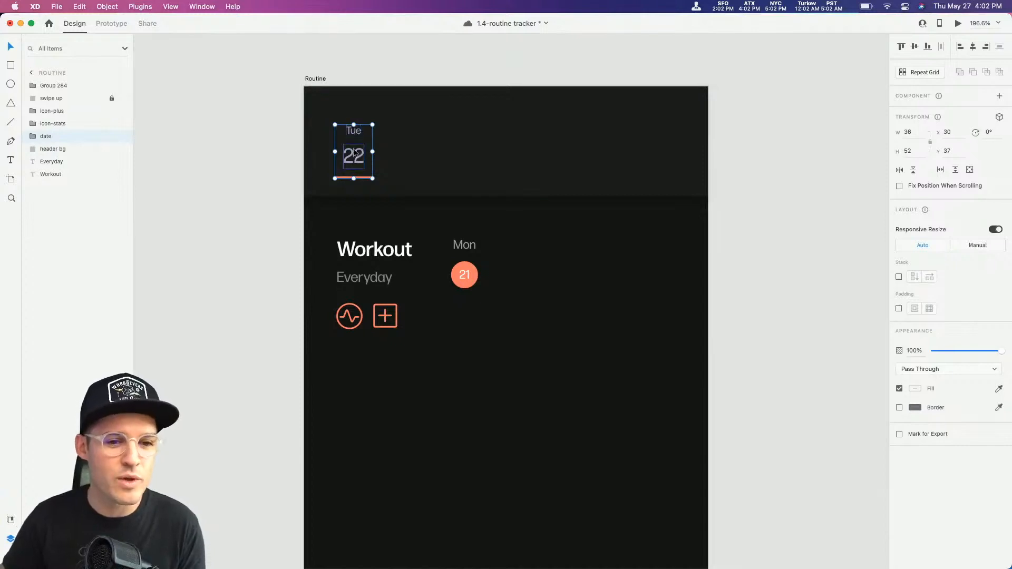
# Step: Shorten the coral progress bar under the Tue 22 date to a width of 29
pyautogui.click(337, 184)
pyautogui.moveTo(335, 186); pyautogui.dragTo(401, 165)
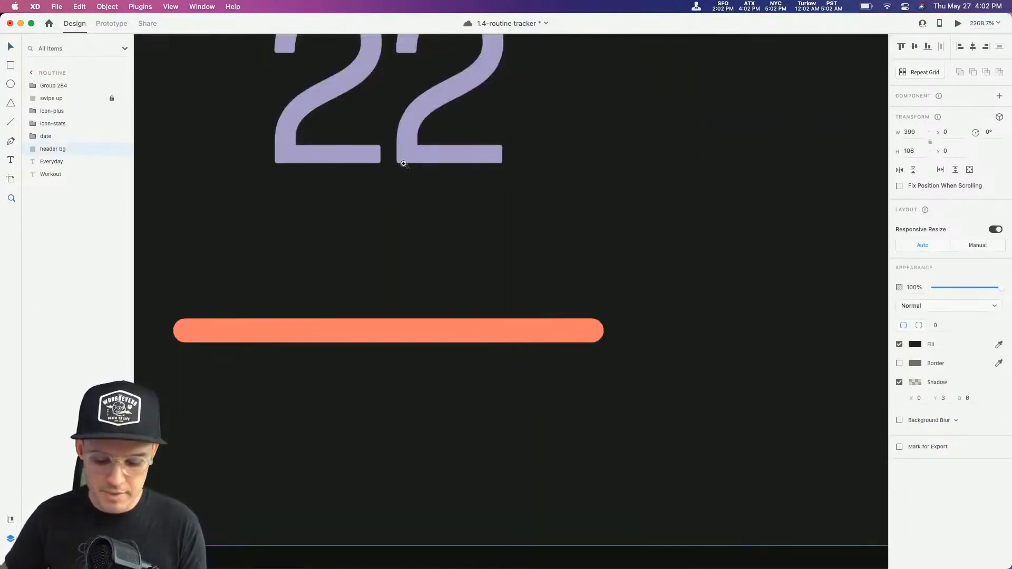
pyautogui.doubleClick(469, 336)
pyautogui.moveTo(606, 330); pyautogui.dragTo(520, 337)
pyautogui.press('super+minus')
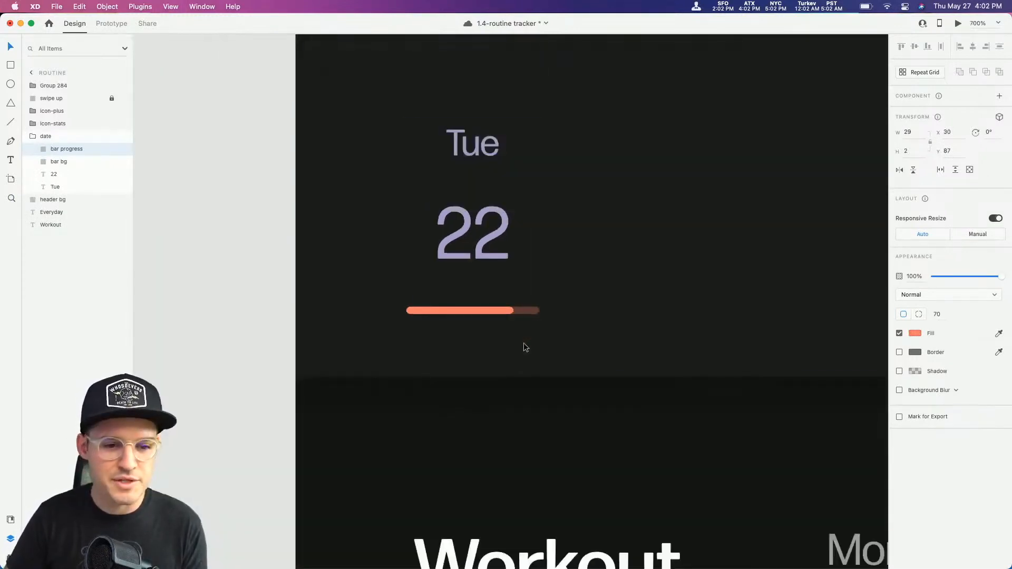
pyautogui.press('super+minus')
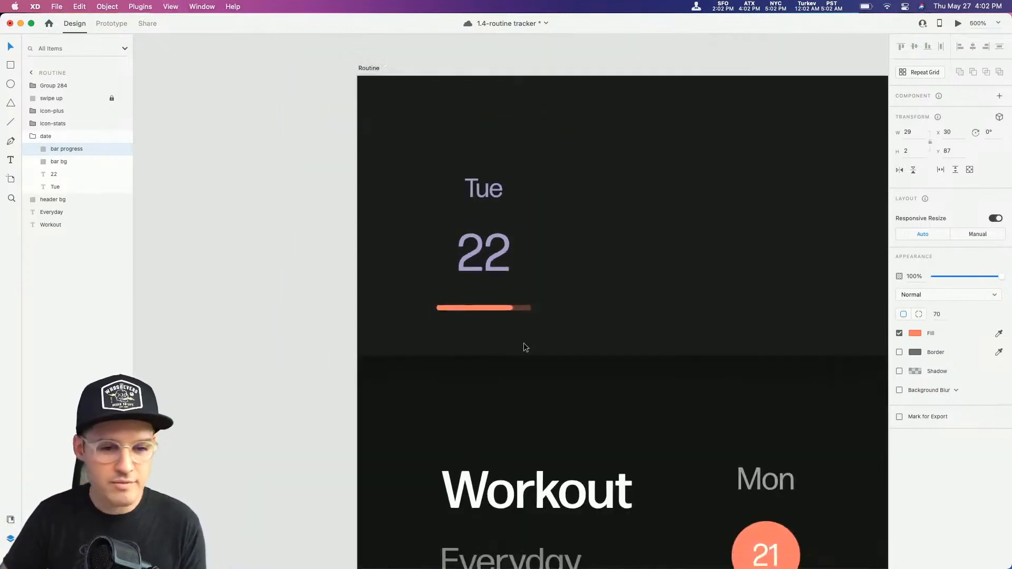
# Step: Move the stats and plus icons together from under Everyday down the artboard to about X 200, Y 517
pyautogui.scroll(-2, 524, 343)
pyautogui.hscroll(2, 523, 343)
pyautogui.press('super+minus')
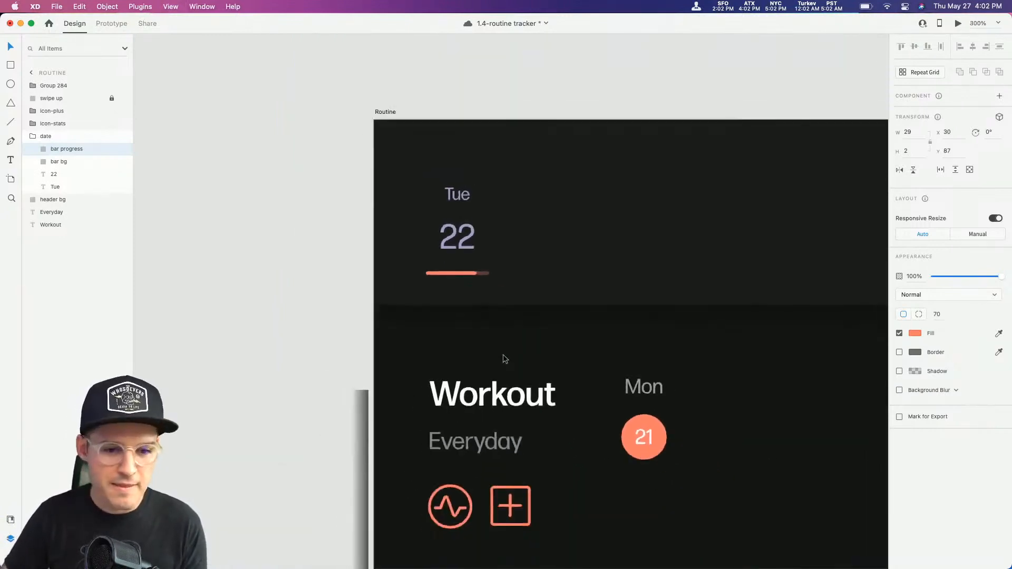
pyautogui.moveTo(567, 380); pyautogui.dragTo(432, 173)
pyautogui.press('super+minus')
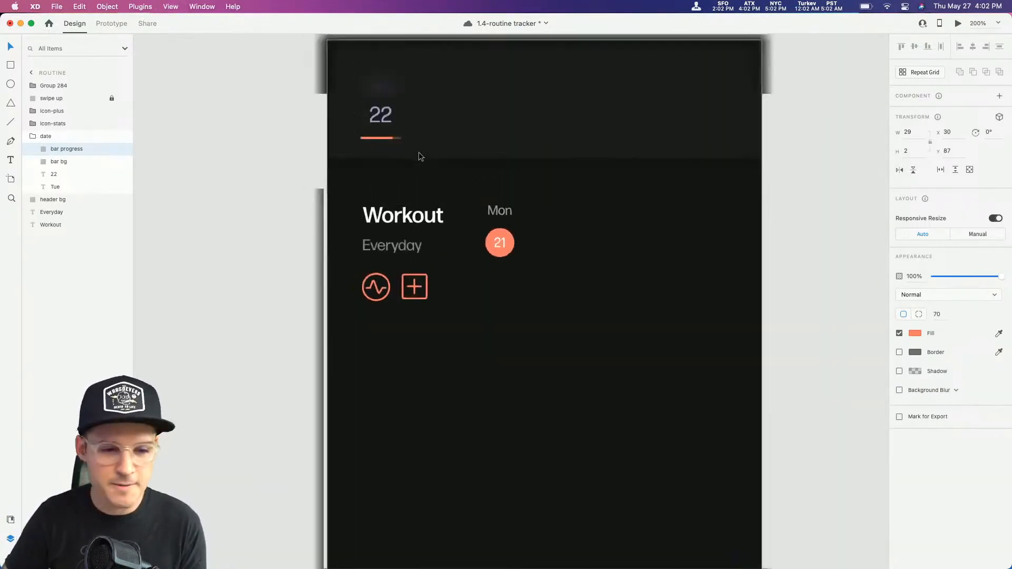
pyautogui.click(508, 256)
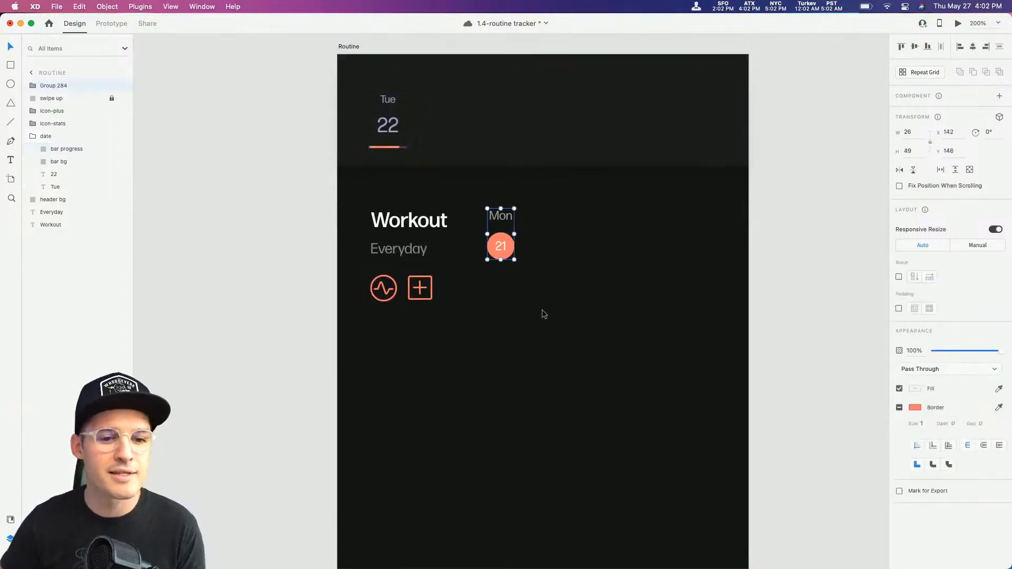
pyautogui.moveTo(553, 327); pyautogui.dragTo(552, 291)
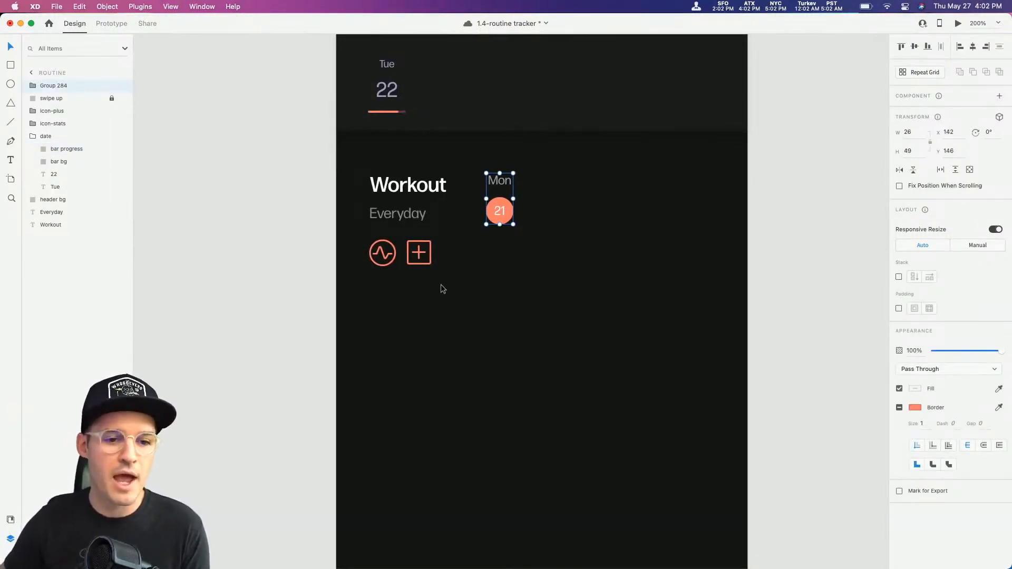
pyautogui.moveTo(510, 321); pyautogui.dragTo(442, 270)
pyautogui.moveTo(317, 231); pyautogui.dragTo(350, 204)
pyautogui.scroll(-5, 369, 200)
pyautogui.hscroll(2, 369, 200)
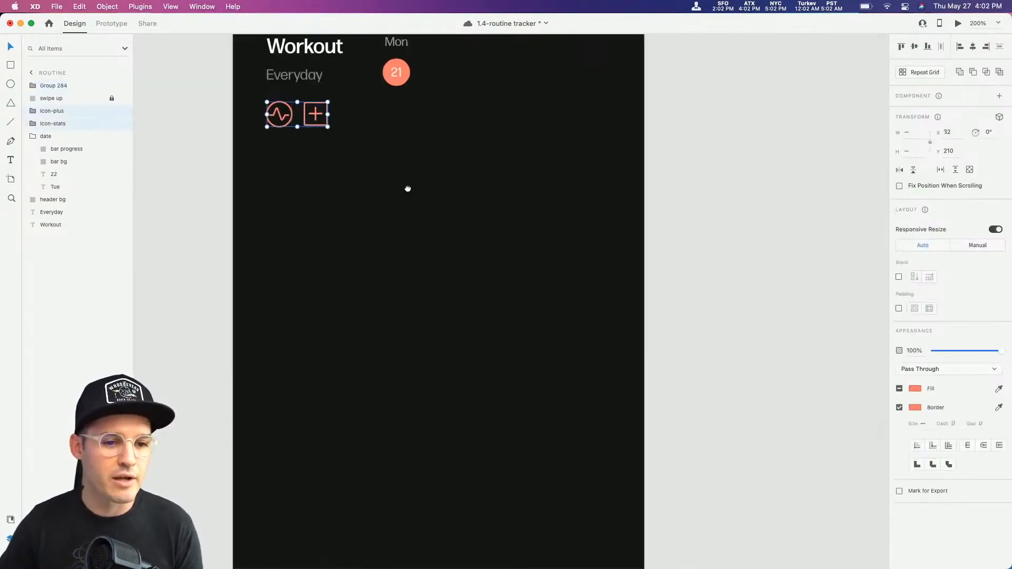
pyautogui.moveTo(316, 108); pyautogui.dragTo(492, 434)
# Step: Move the stats icon alone to the artboard's lower-right corner, at about X 336, Y 755
pyautogui.moveTo(522, 467); pyautogui.dragTo(458, 172)
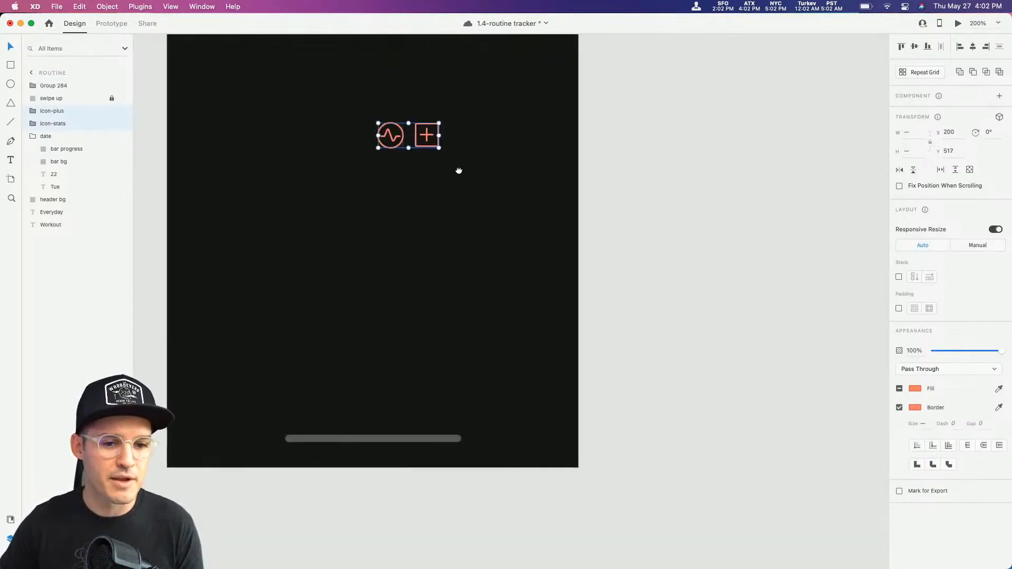
pyautogui.click(456, 186)
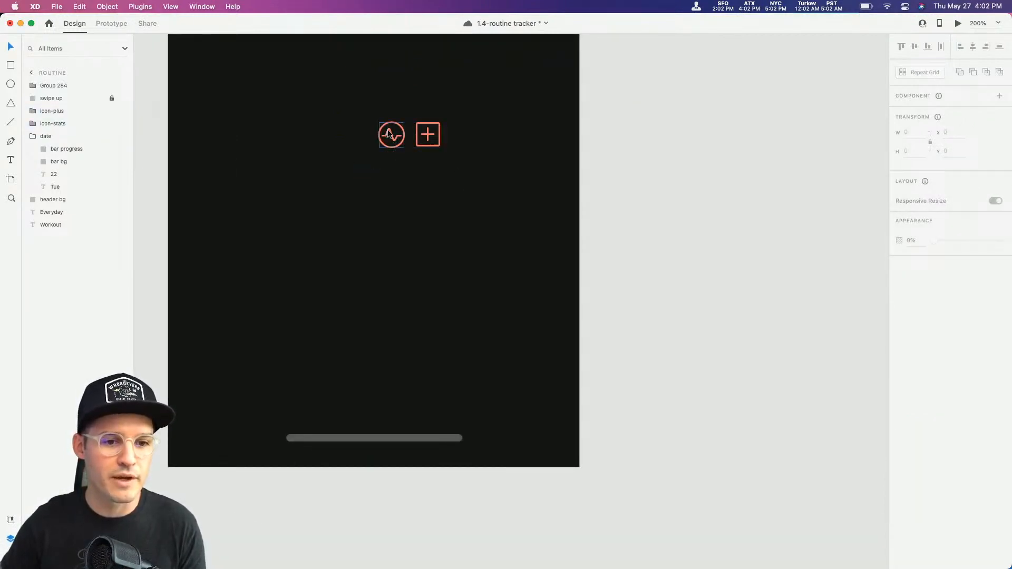
pyautogui.moveTo(388, 134); pyautogui.dragTo(532, 379)
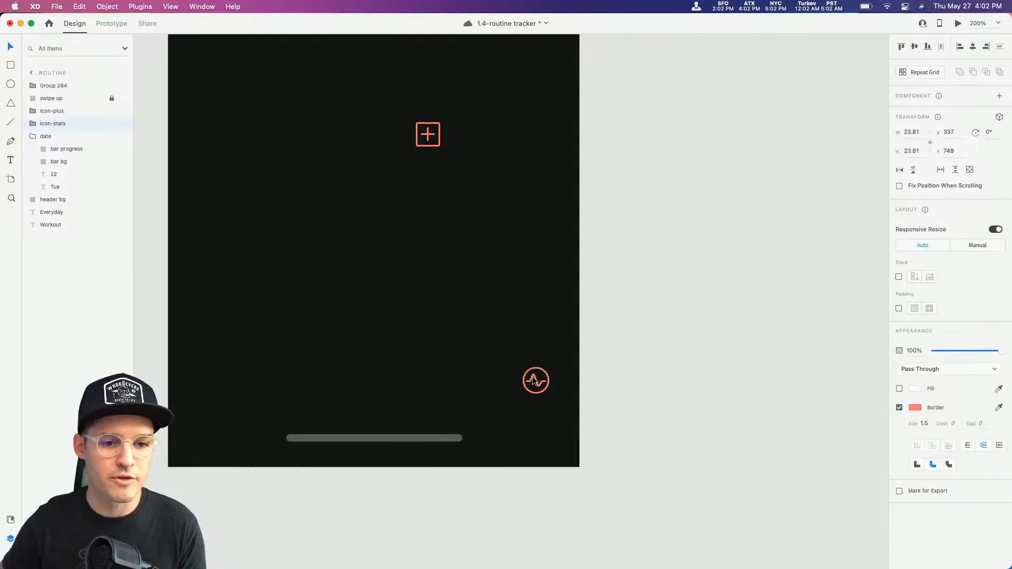
pyautogui.click(404, 439)
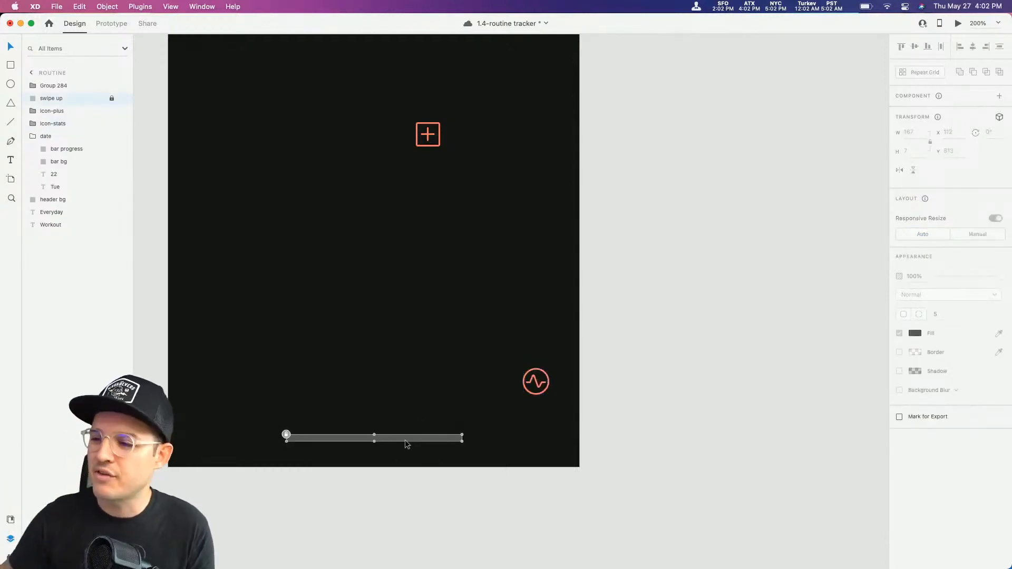
pyautogui.moveTo(534, 387); pyautogui.dragTo(533, 391)
# Step: Add the stats icon's coral border color to the document color assets
pyautogui.click(915, 408)
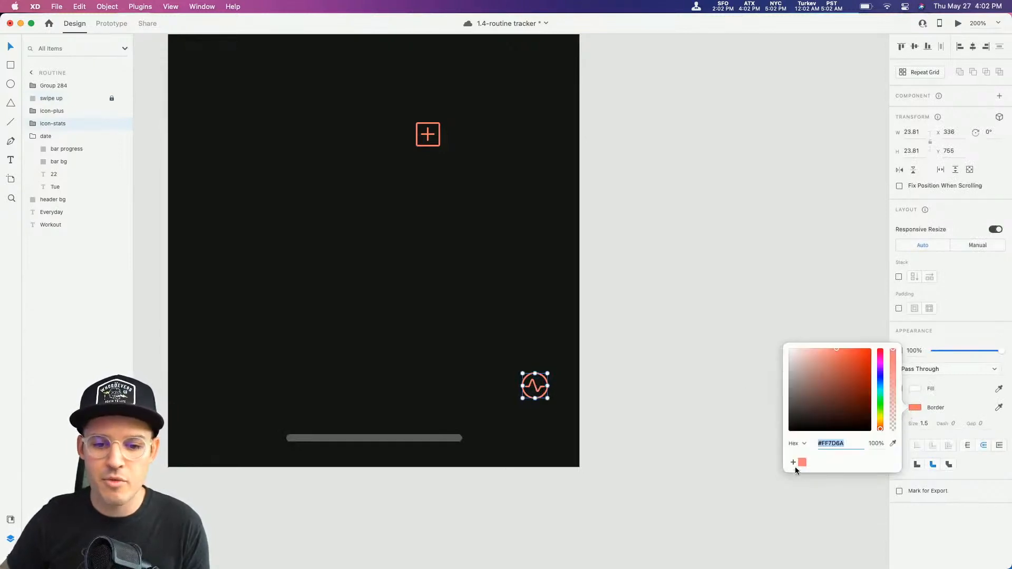
pyautogui.click(9, 522)
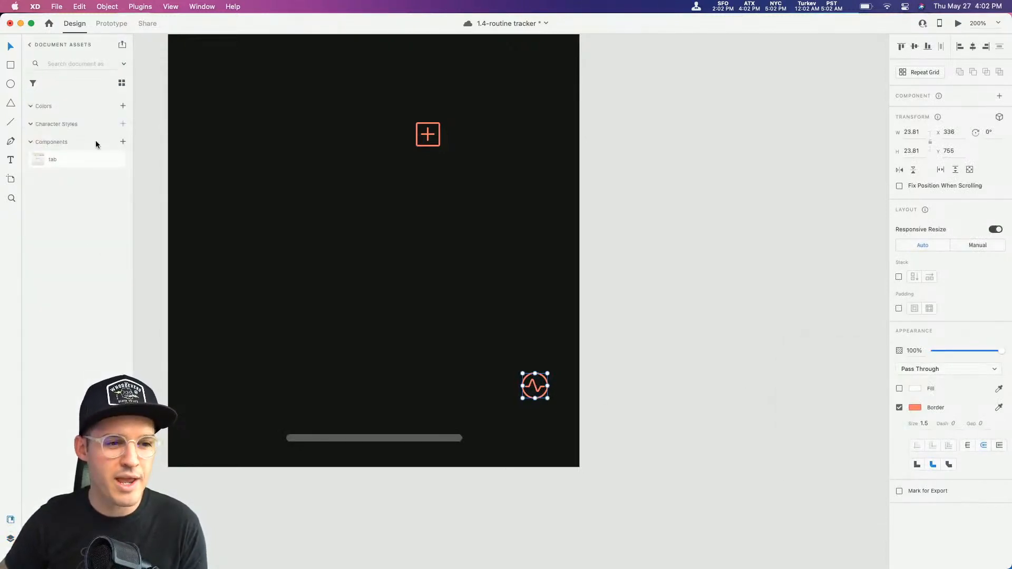
pyautogui.click(123, 106)
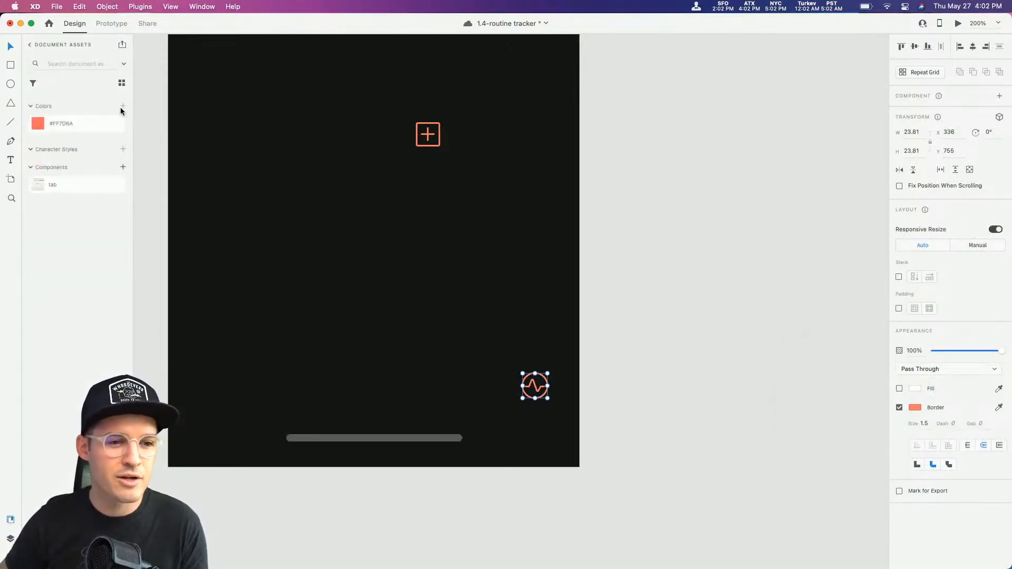
# Step: Set the stats icon's border color to #FFFFFF and add that white to the document color assets
pyautogui.click(915, 408)
pyautogui.write('ffffff')
pyautogui.press('Return')
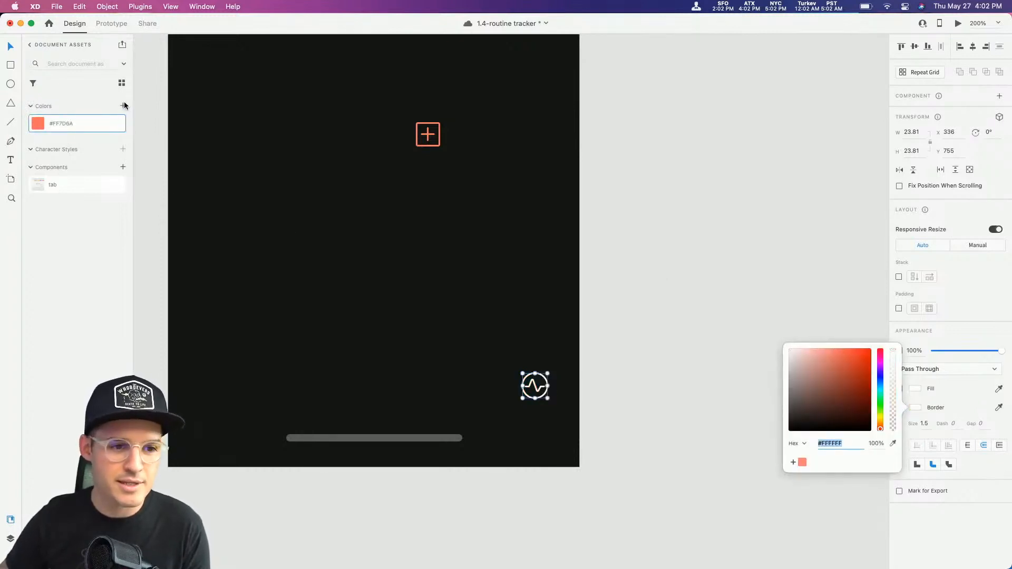
pyautogui.click(123, 106)
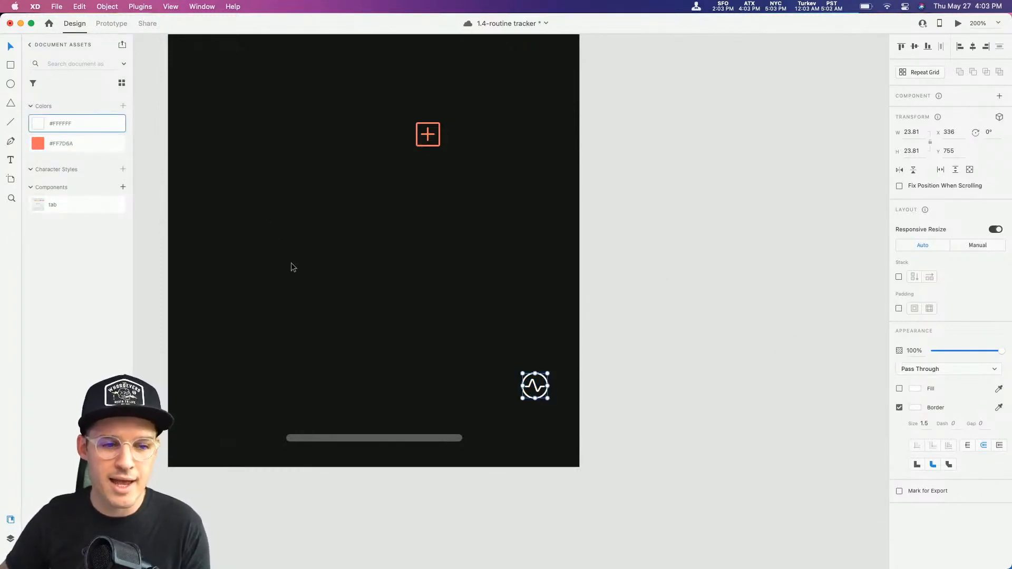
# Step: Nudge the stats icon slightly lower, to about X 335, Y 759
pyautogui.click(362, 276)
pyautogui.scroll(-2, 527, 348)
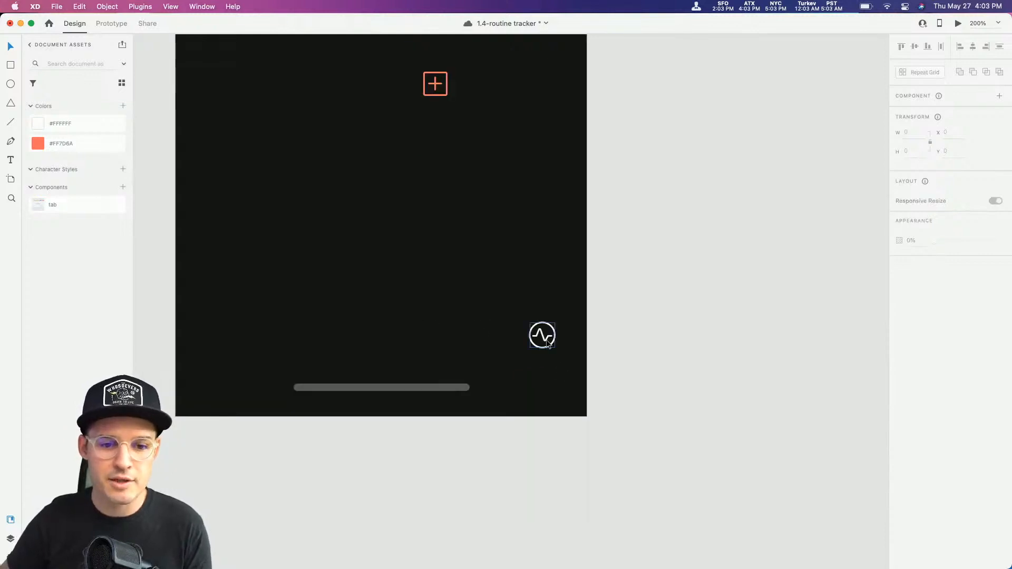
pyautogui.moveTo(548, 343); pyautogui.dragTo(547, 347)
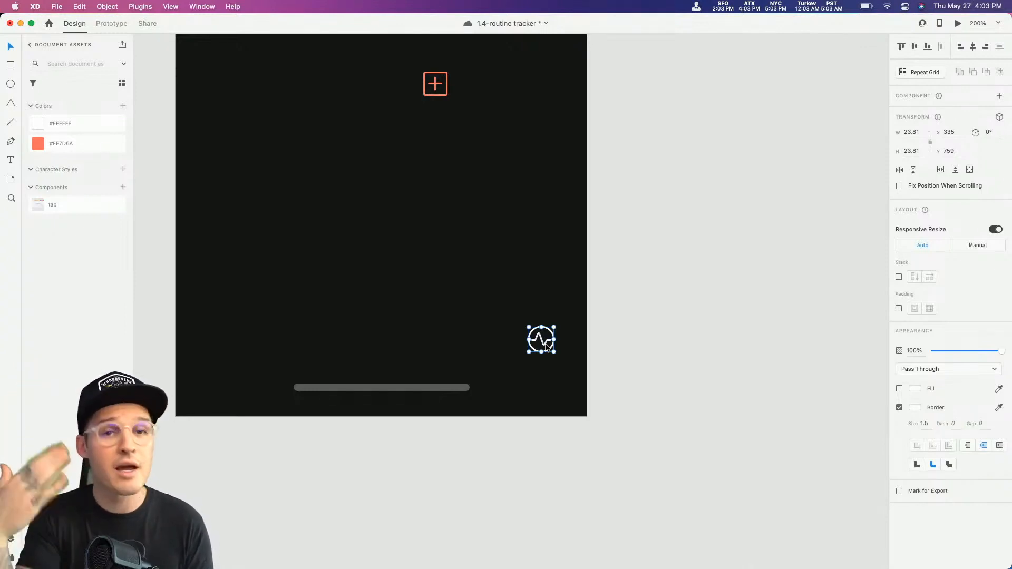
# Step: Move the plus icon toward the artboard's lower left, to about X 89, Y 618
pyautogui.click(625, 164)
pyautogui.scroll(3, 624, 165)
pyautogui.hscroll(-3, 625, 164)
pyautogui.moveTo(595, 249); pyautogui.dragTo(441, 360)
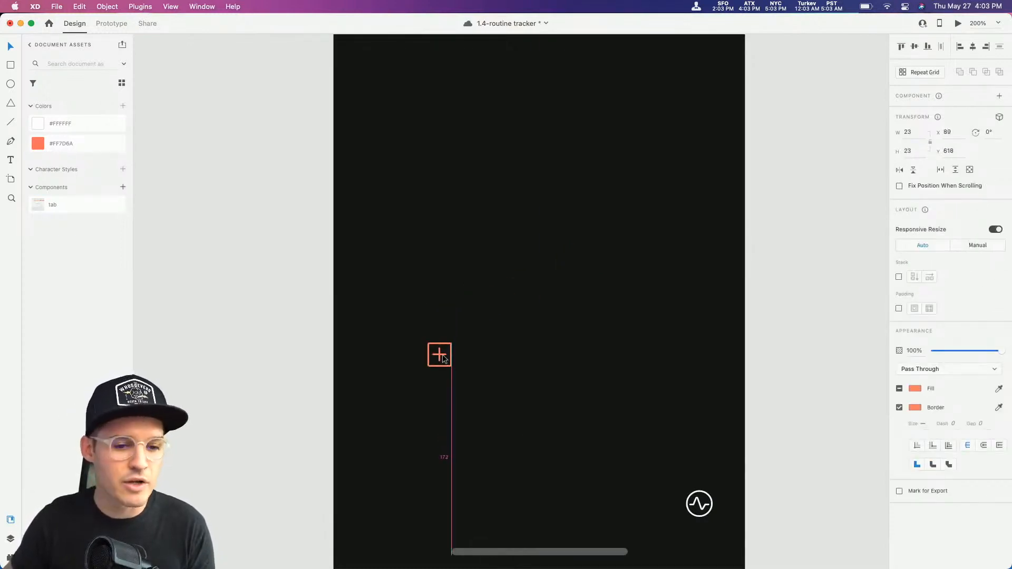
# Step: Move the Everyday text beside the plus icon, to about X 130, Y 621, and change its wording to "Add new Routine"
pyautogui.moveTo(506, 300); pyautogui.dragTo(465, 503)
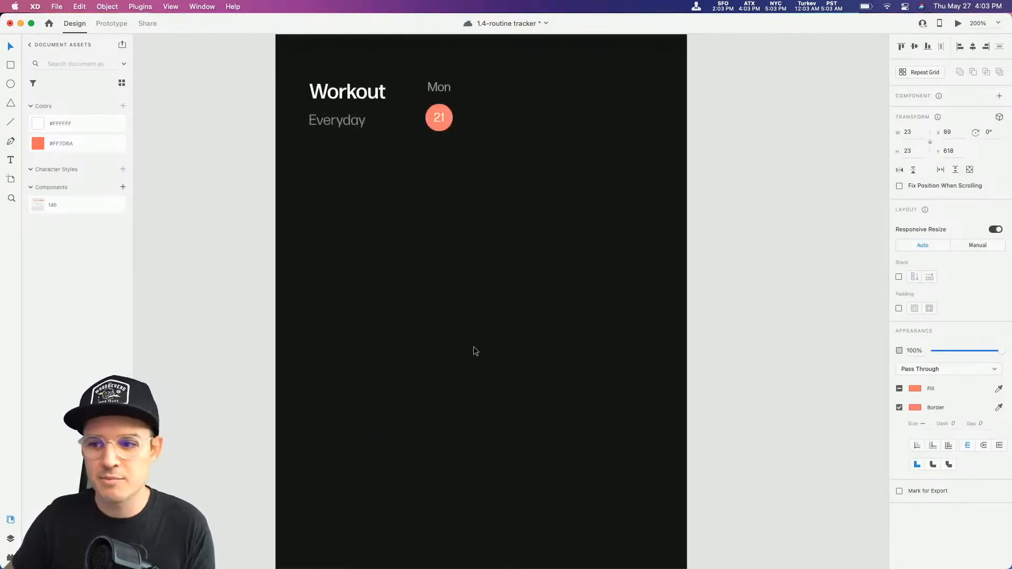
pyautogui.click(343, 125)
pyautogui.moveTo(345, 125); pyautogui.dragTo(508, 486)
pyautogui.moveTo(519, 503); pyautogui.dragTo(424, 338)
pyautogui.doubleClick(424, 338)
pyautogui.write('Ad')
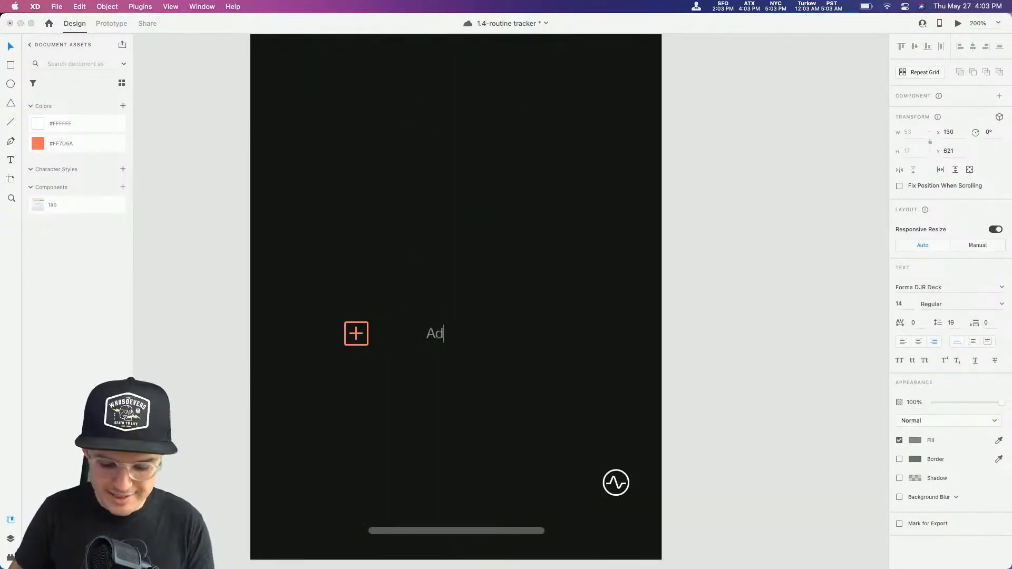
pyautogui.write('d new Routine')
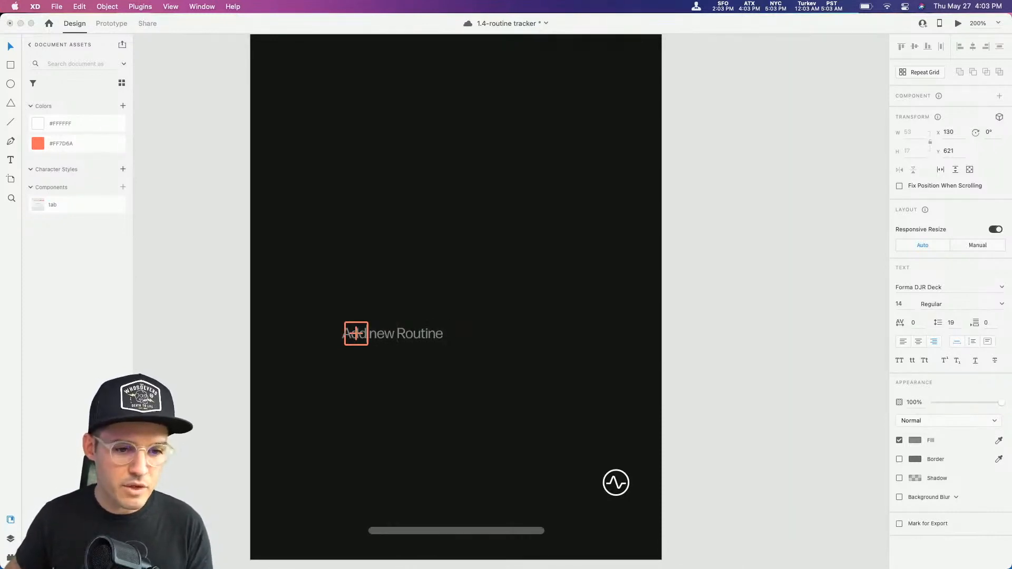
# Step: Correct the text beside the plus icon to "Add New Routine" and left-align it, starting at about X 154
pyautogui.press('Right')
pyautogui.hotkey('shift', 'Right')
pyautogui.write('N')
pyautogui.press('Escape')
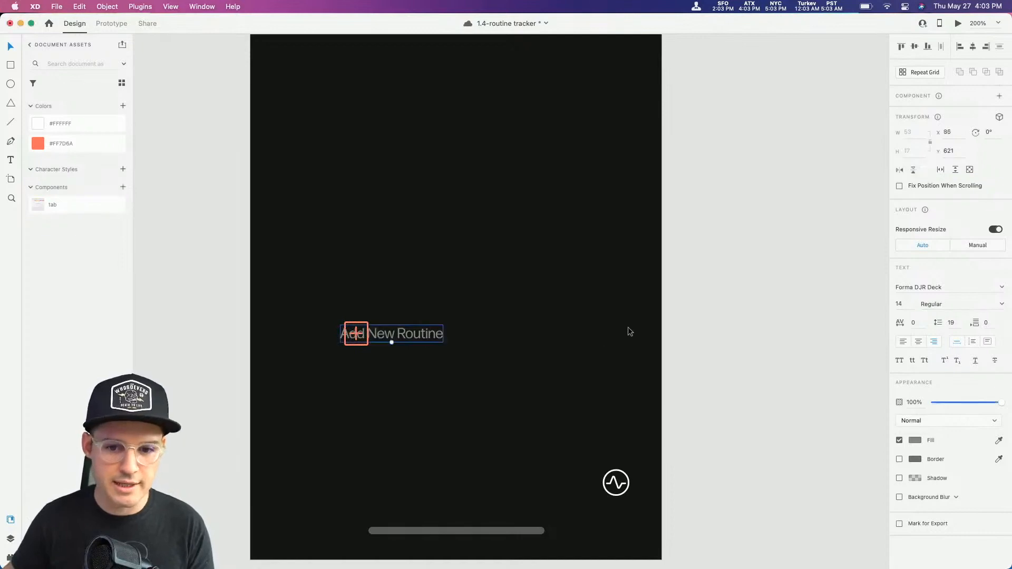
pyautogui.click(918, 343)
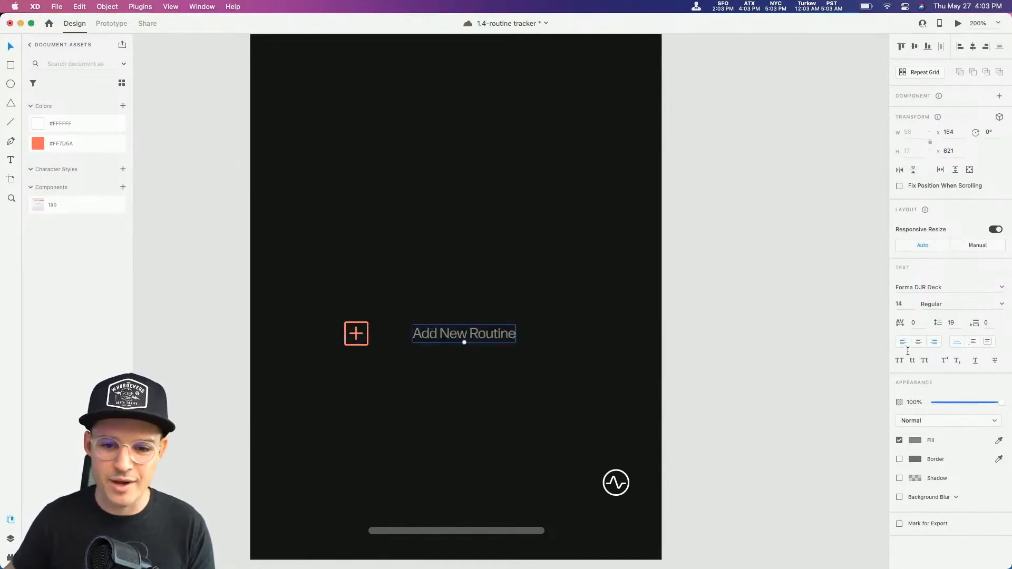
# Step: Fill the Add New Routine text with the coral #FF7D6A document color and set its font weight to Medium
pyautogui.click(915, 440)
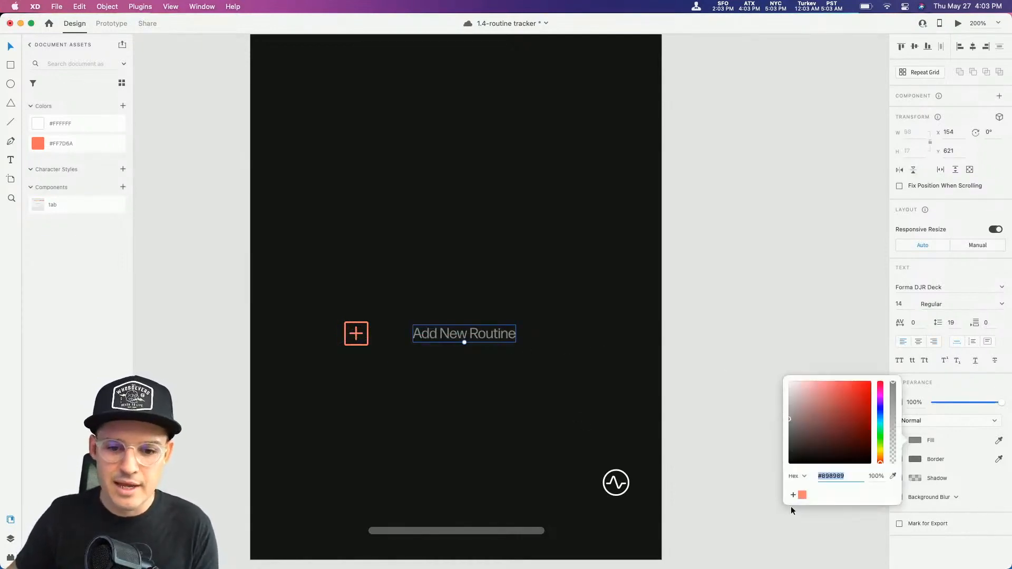
pyautogui.click(802, 495)
pyautogui.click(47, 142)
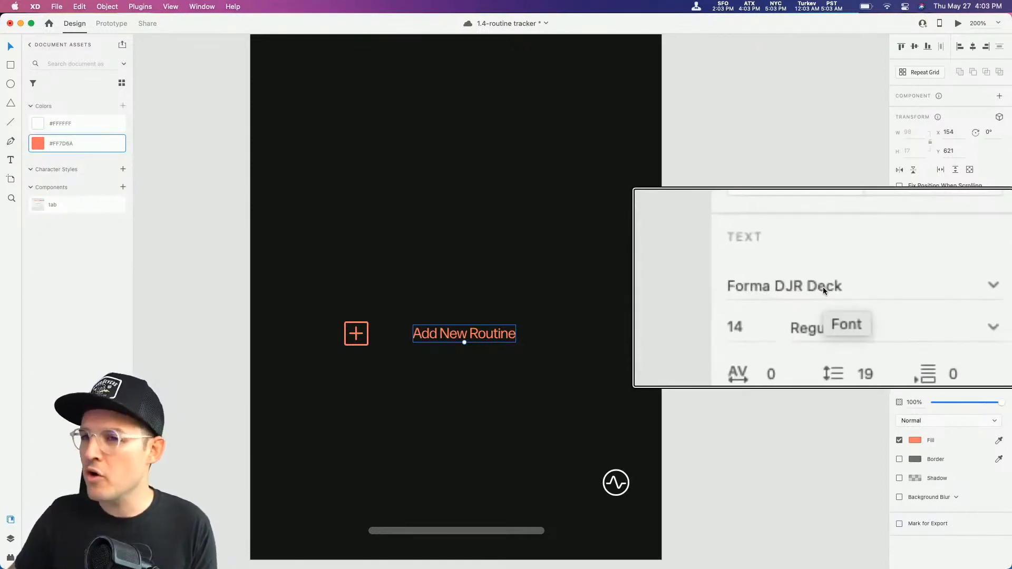
pyautogui.click(1001, 304)
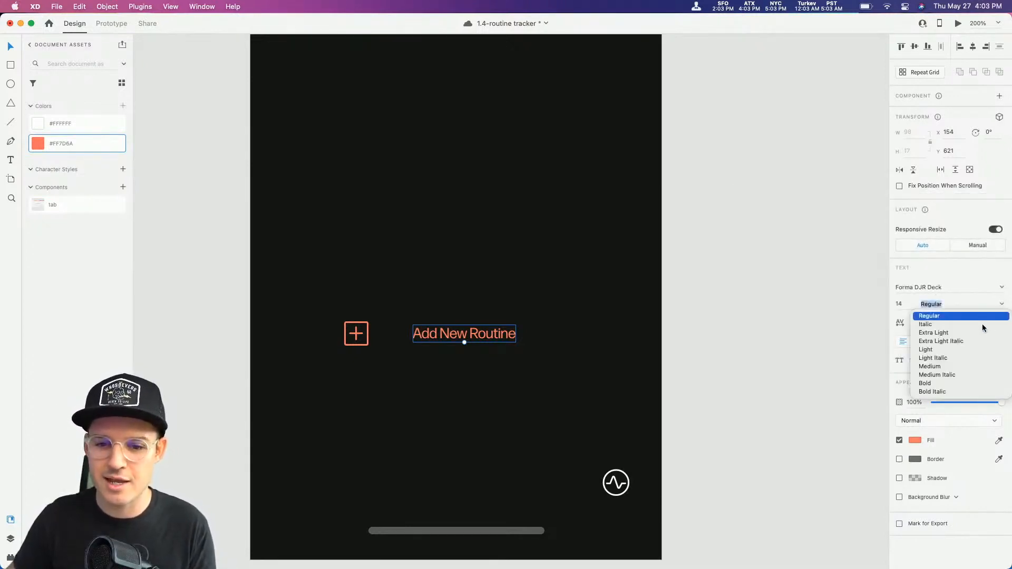
pyautogui.click(935, 366)
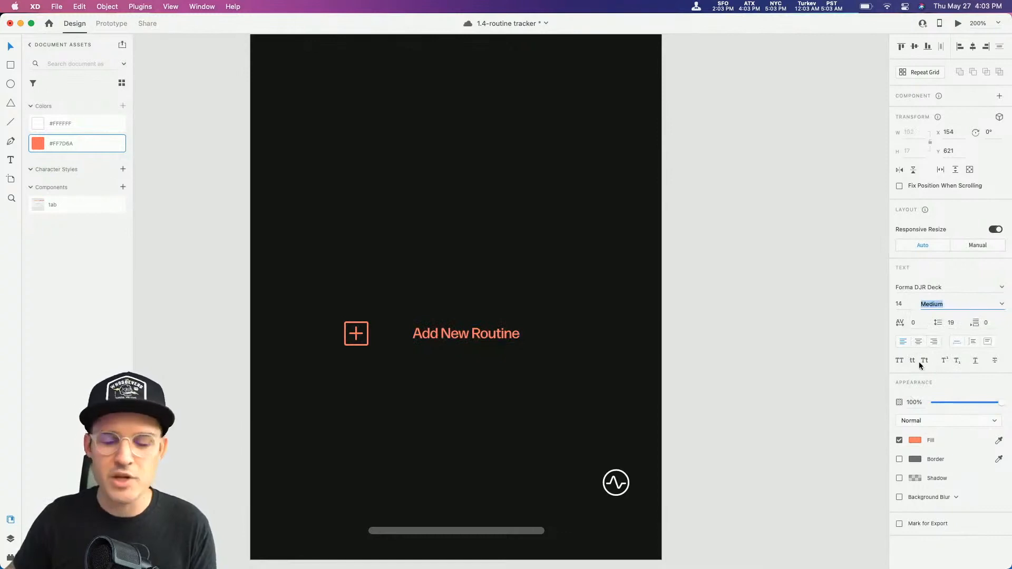
# Step: Widen the character spacing of the Add New Routine text slightly, trying values up to about 60
pyautogui.click(914, 322)
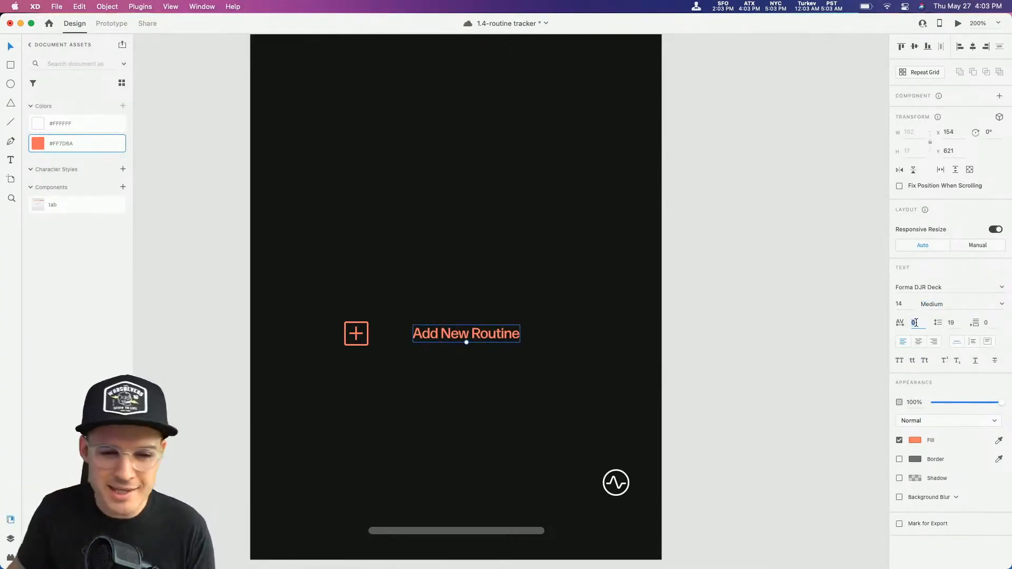
pyautogui.hotkey('shift', 'Up')
pyautogui.hotkey('shift', 'Down')
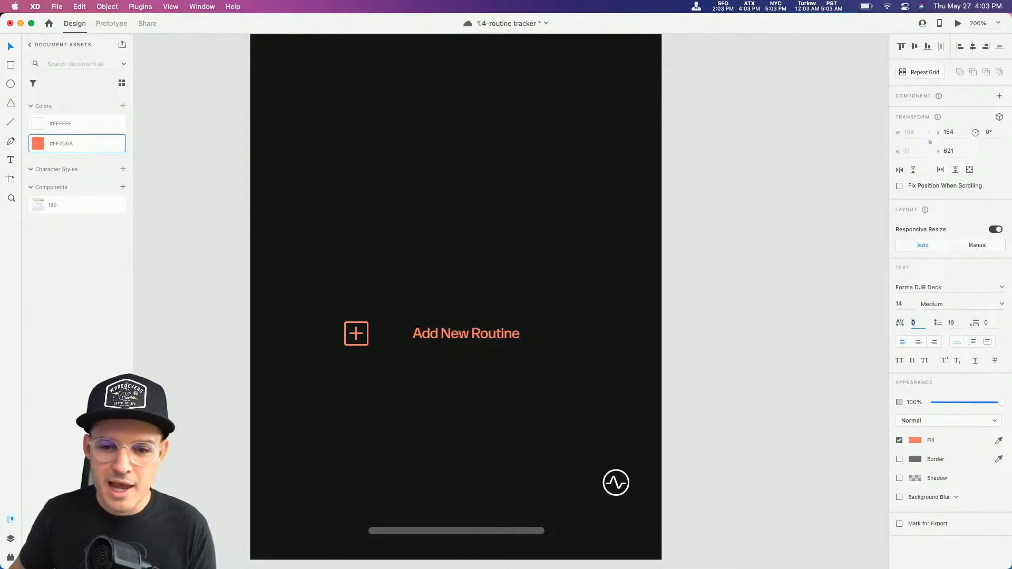
pyautogui.hotkey('shift', 'Up')
pyautogui.hotkey('shift', 'Up')
pyautogui.hotkey('shift', 'Up')
pyautogui.hotkey('shift', 'Up')
pyautogui.hotkey('shift', 'Up')
pyautogui.hotkey('shift', 'Up')
pyautogui.hotkey('shift', 'Down')
pyautogui.hotkey('shift', 'Down')
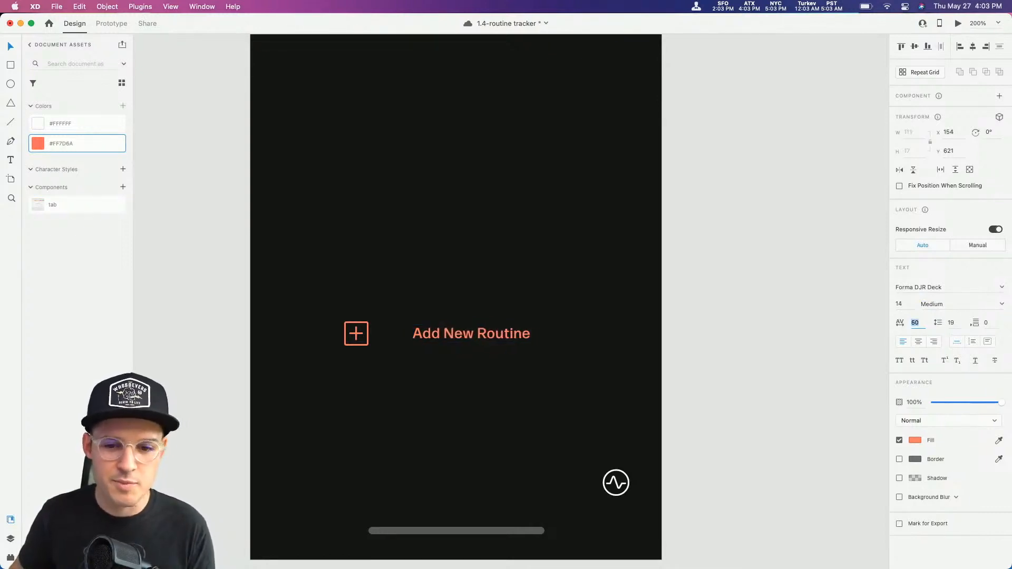
pyautogui.click(497, 362)
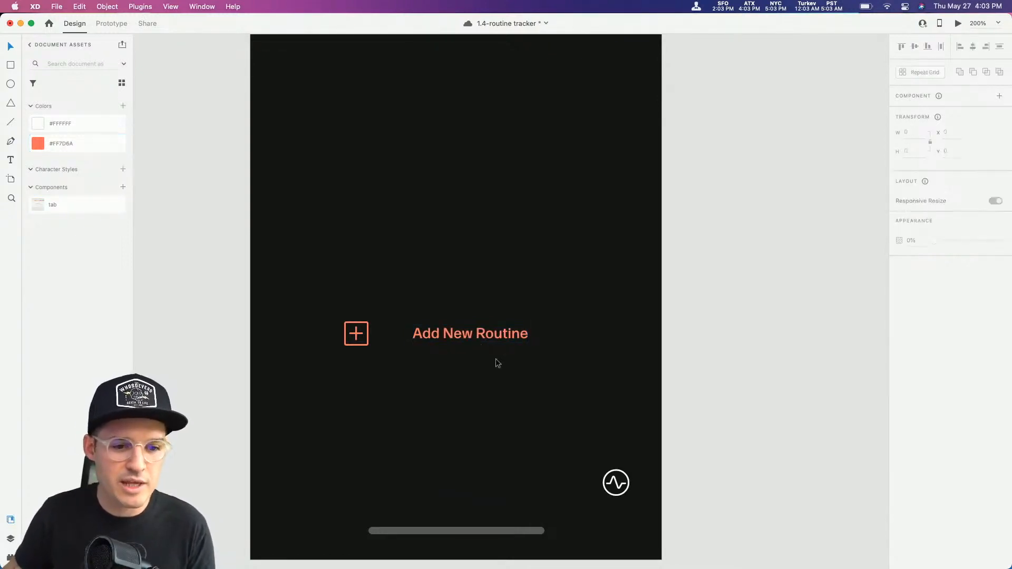
# Step: Move the Add New Routine text closer to the plus icon and shrink the icon to about 17 px, matching the text height
pyautogui.moveTo(464, 337); pyautogui.dragTo(435, 337)
pyautogui.click(357, 335)
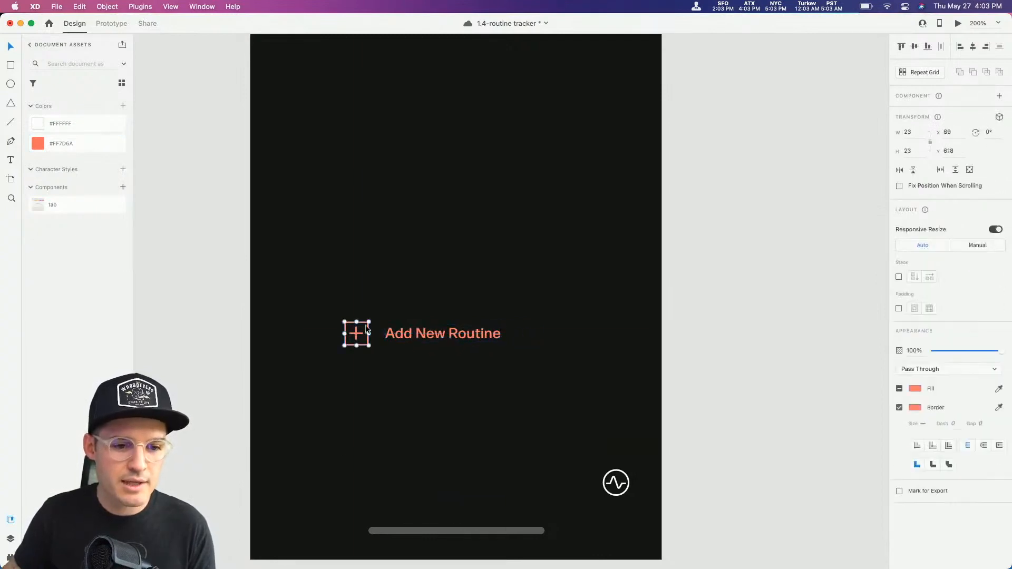
pyautogui.moveTo(368, 322); pyautogui.dragTo(390, 334)
# Step: Turn the plus icon and Add New Routine text into one component and center it horizontally on the artboard
pyautogui.moveTo(434, 308); pyautogui.dragTo(317, 354)
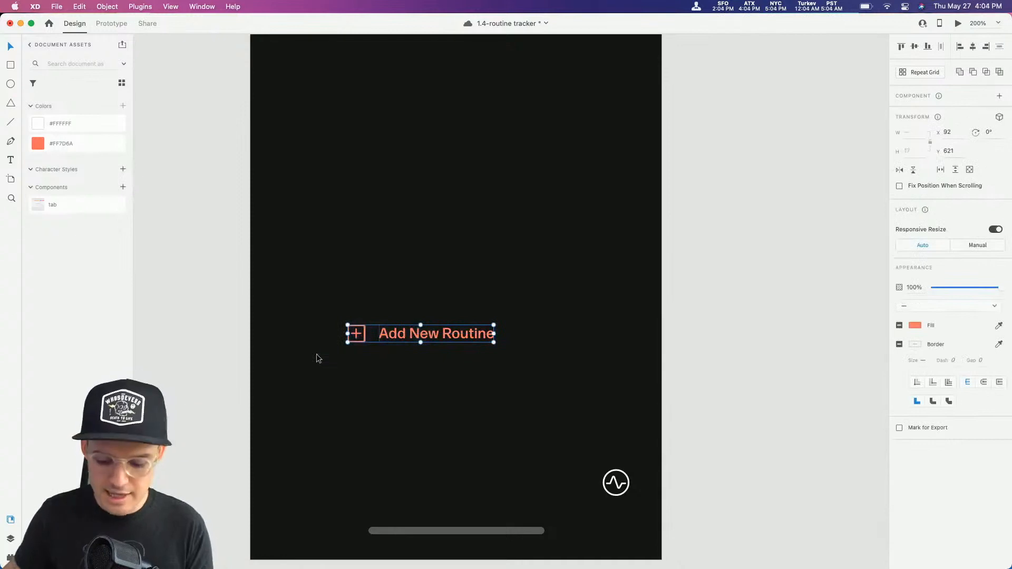
pyautogui.press('super+k')
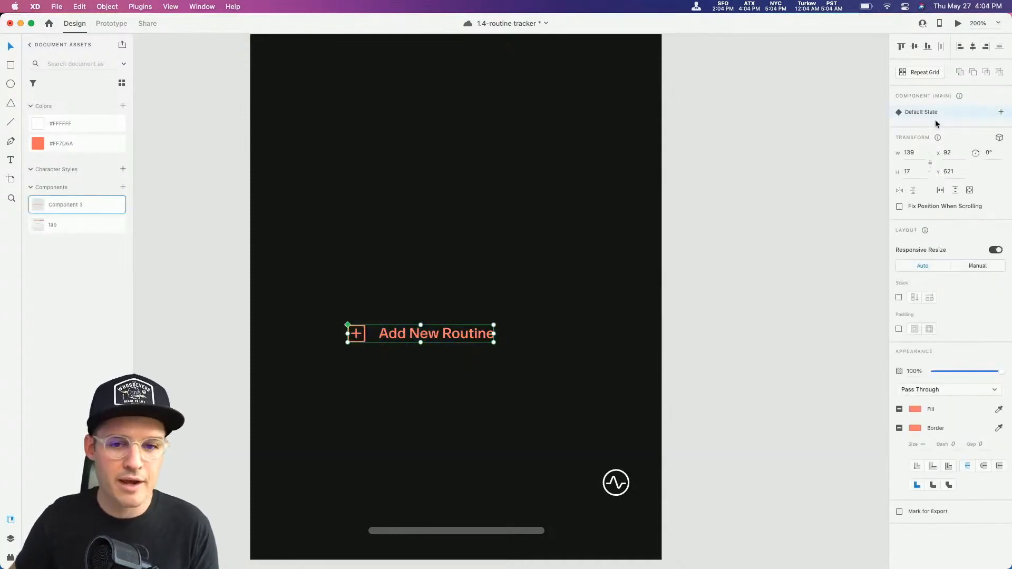
pyautogui.click(973, 49)
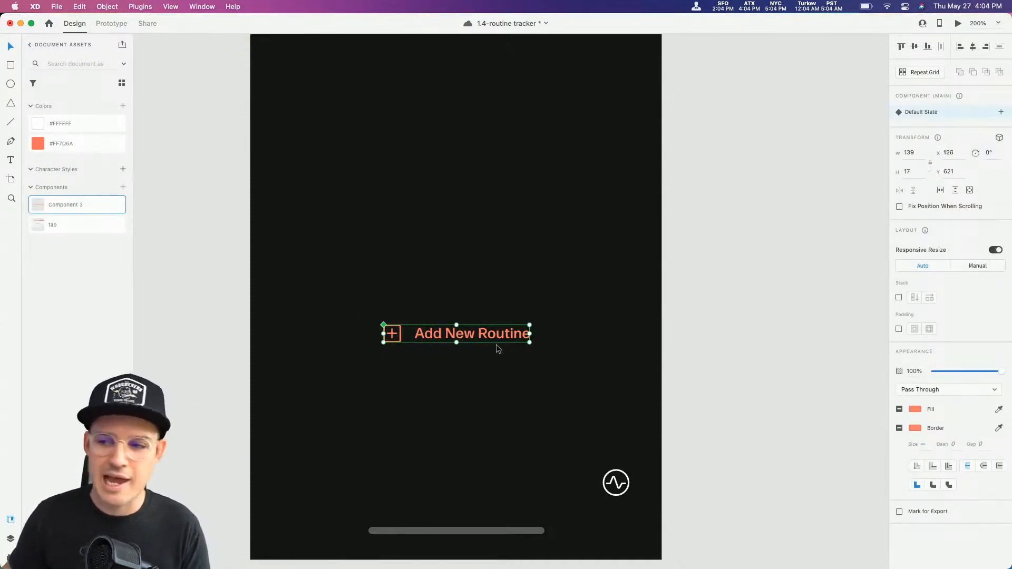
# Step: Move the Workout, Everyday, Mon and 21 elements together lower on the Routine artboard, to about X 32, Y 346
pyautogui.scroll(10, 497, 348)
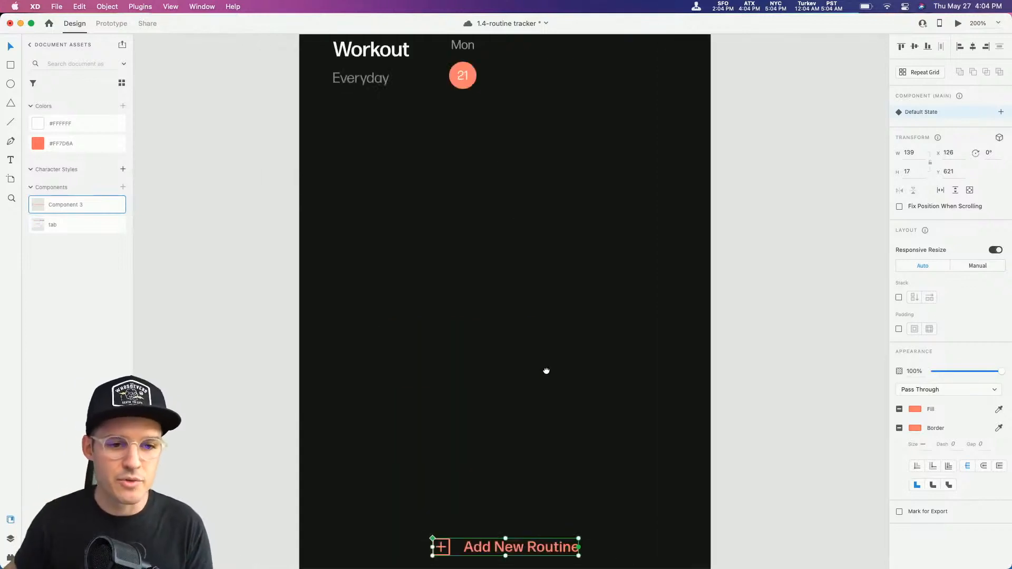
pyautogui.hscroll(-2, 533, 387)
pyautogui.moveTo(560, 332); pyautogui.dragTo(367, 429)
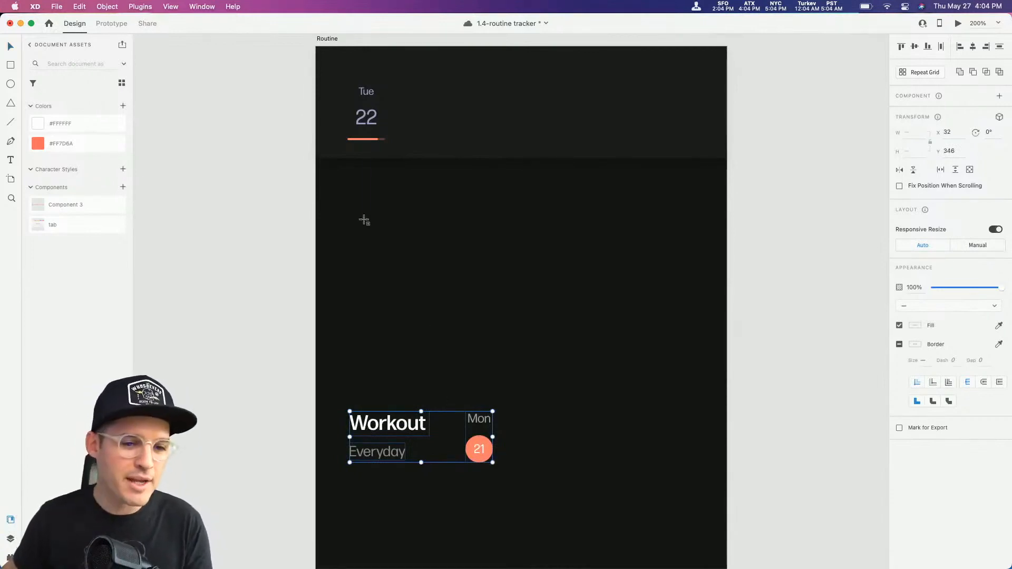
# Step: Draw a borderless, horizontally centered card rectangle about 341 × 166 at about Y 139, below the date header, with corner radius 15
pyautogui.press('r')
pyautogui.moveTo(348, 193)
pyautogui.mouseDown()
pyautogui.moveTo(666, 309)
pyautogui.moveTo(707, 369)
pyautogui.mouseUp()
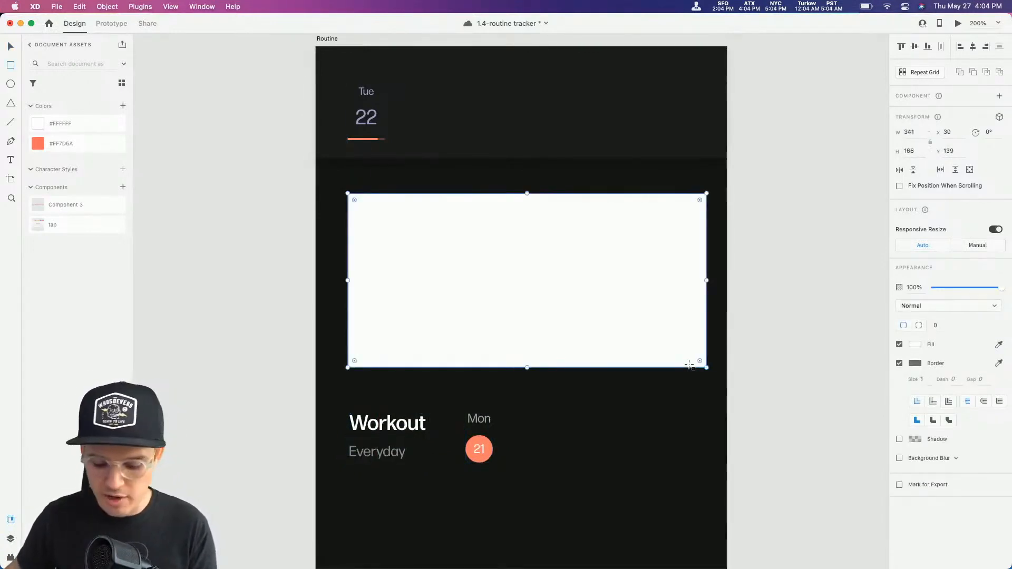
pyautogui.click(969, 48)
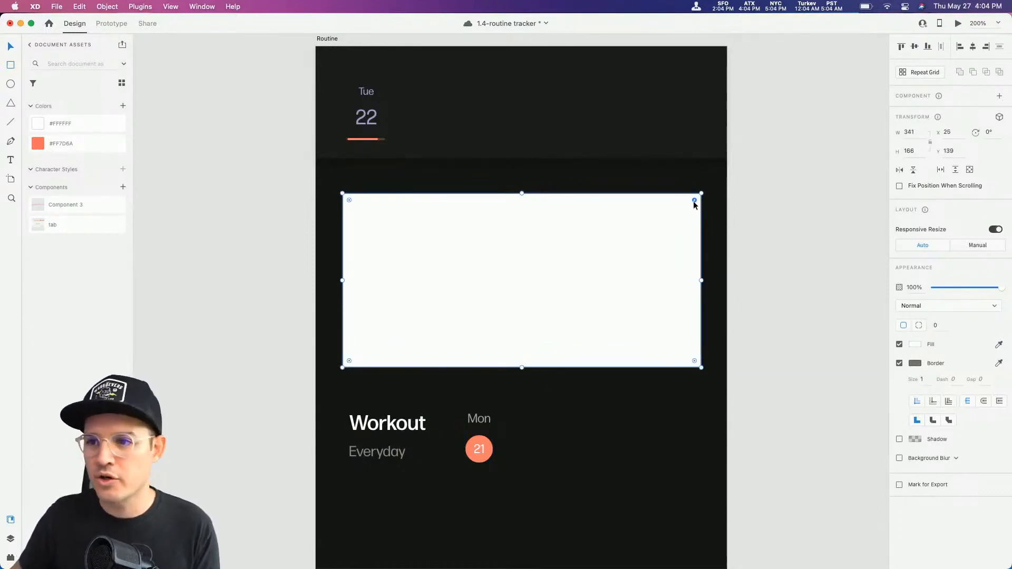
pyautogui.moveTo(693, 201); pyautogui.dragTo(685, 209)
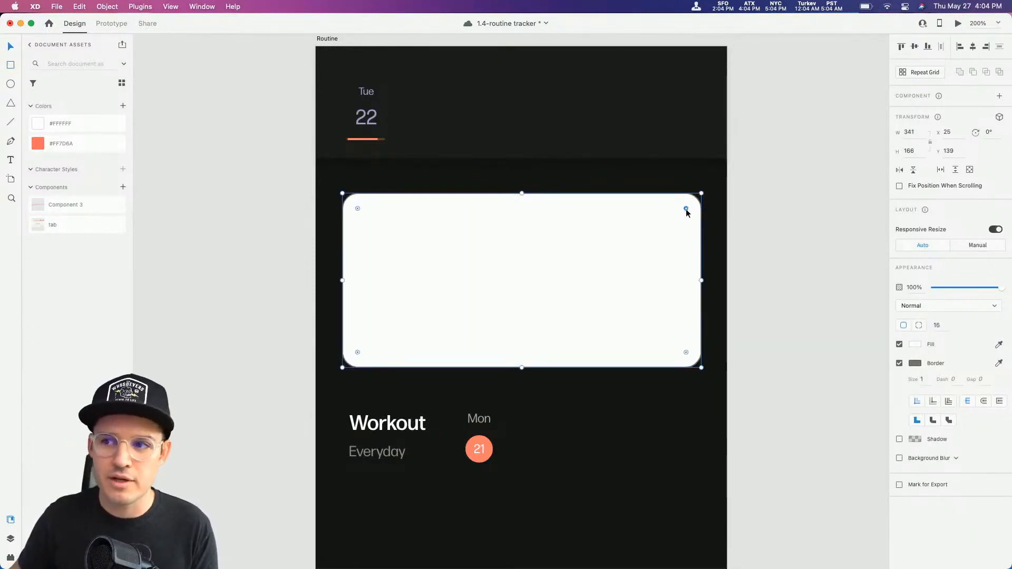
pyautogui.click(899, 363)
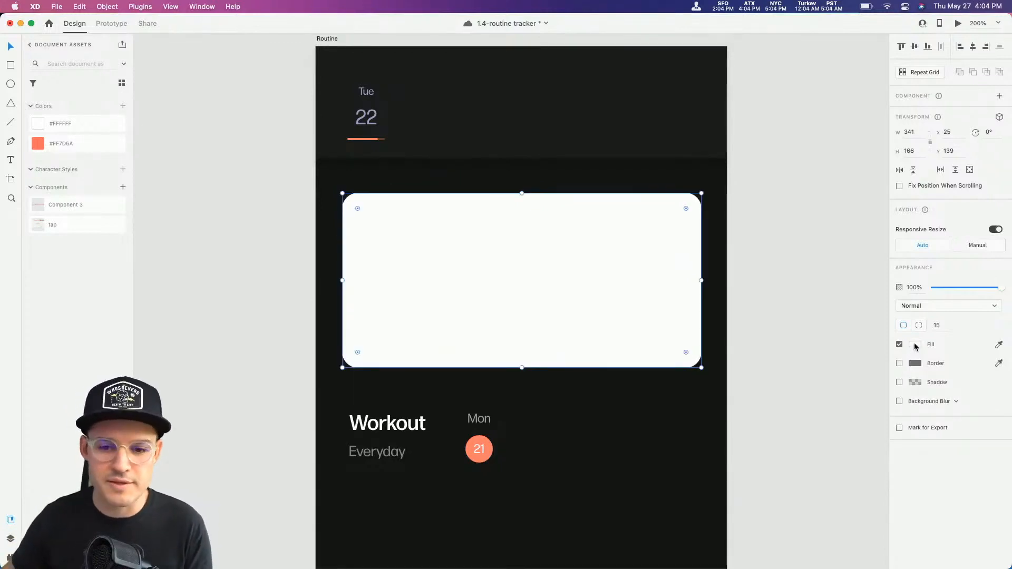
# Step: Change the card's fill to a linear gradient with both color stops set to white #FFFFFF
pyautogui.click(915, 344)
pyautogui.click(820, 283)
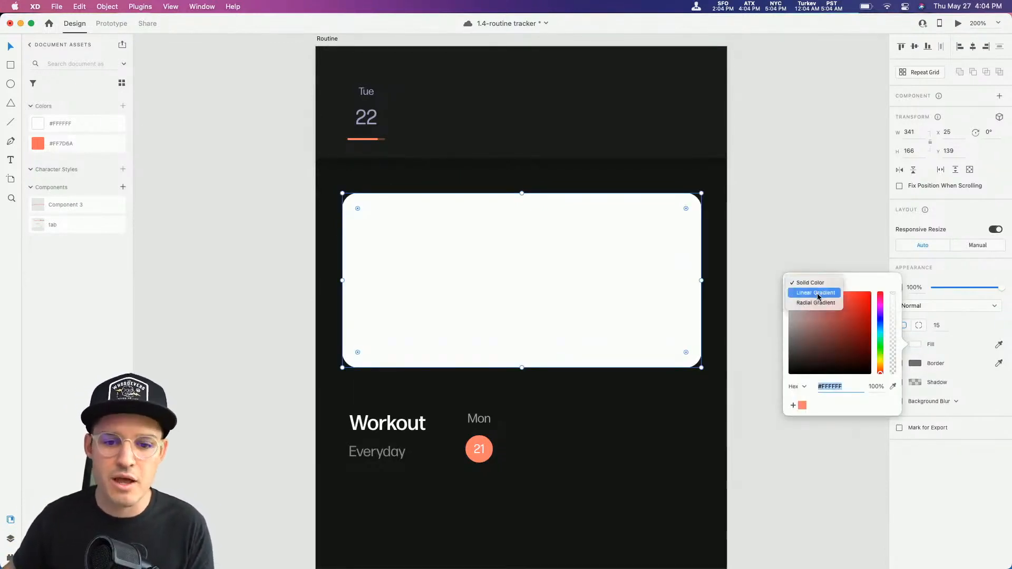
pyautogui.click(818, 296)
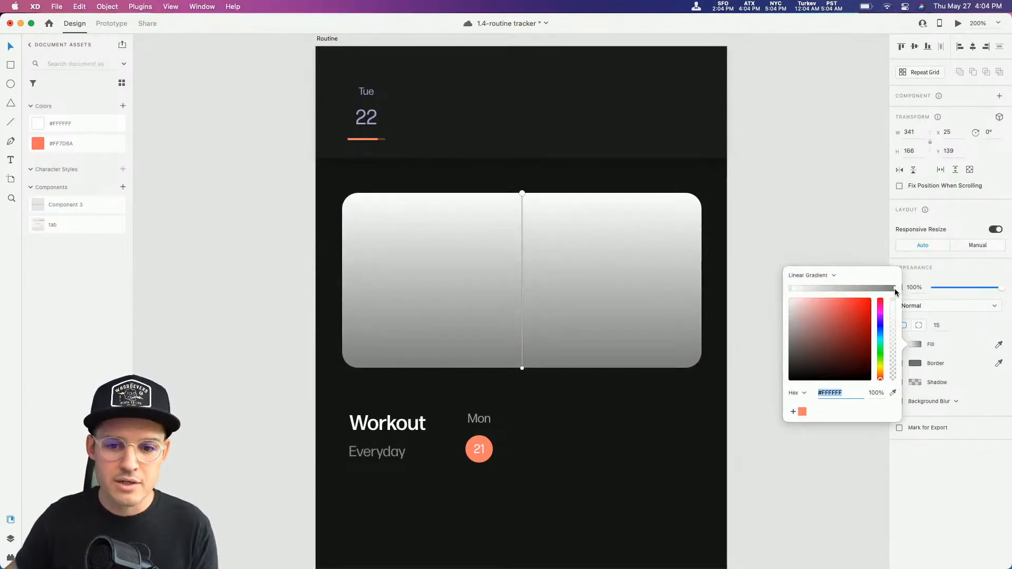
pyautogui.click(894, 288)
pyautogui.moveTo(831, 338); pyautogui.dragTo(742, 268)
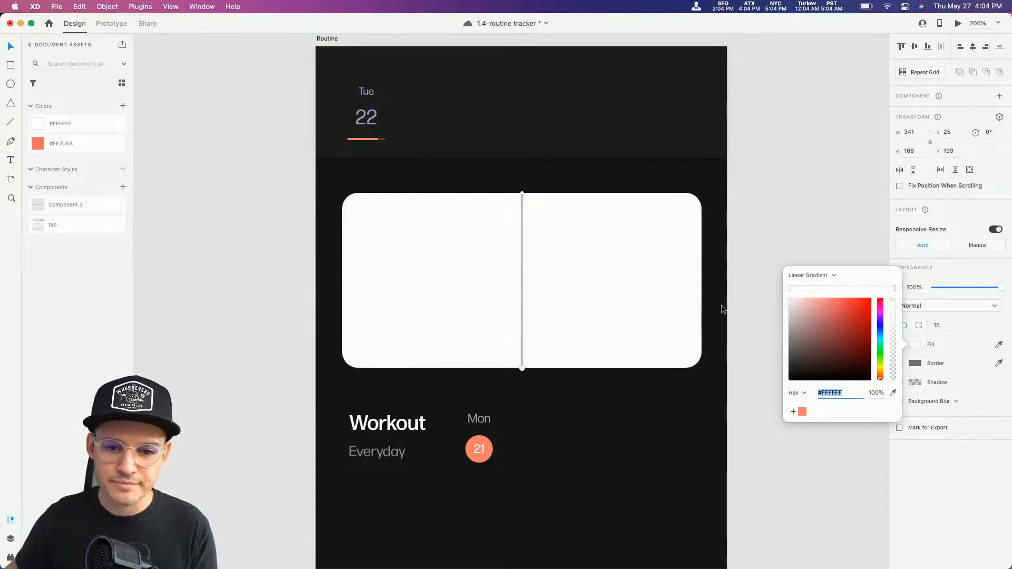
# Step: Run the card's gradient diagonally from its upper-left corner to its lower-right corner
pyautogui.moveTo(522, 193); pyautogui.dragTo(346, 190)
pyautogui.moveTo(522, 368); pyautogui.dragTo(698, 368)
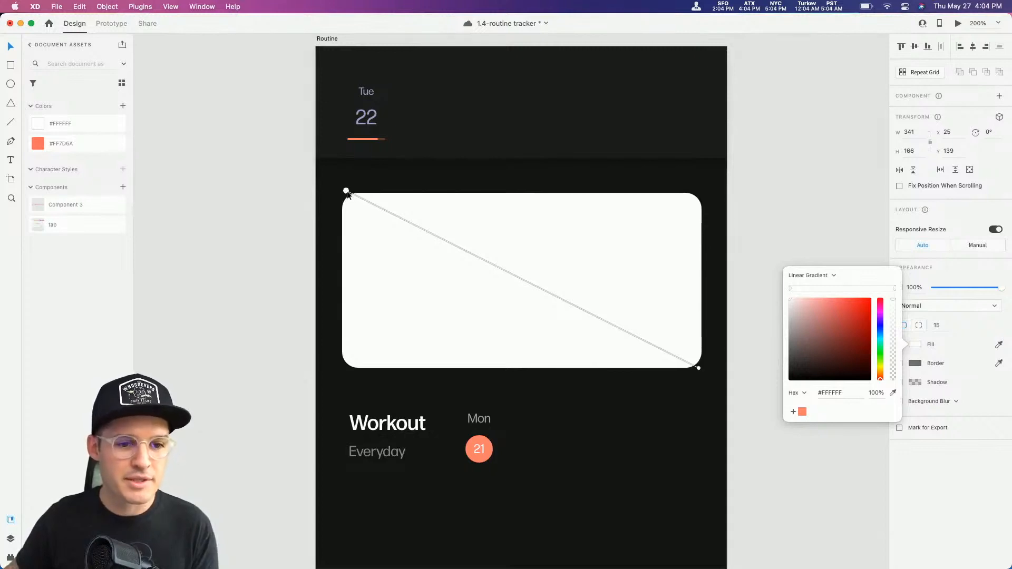
pyautogui.moveTo(346, 192); pyautogui.dragTo(343, 194)
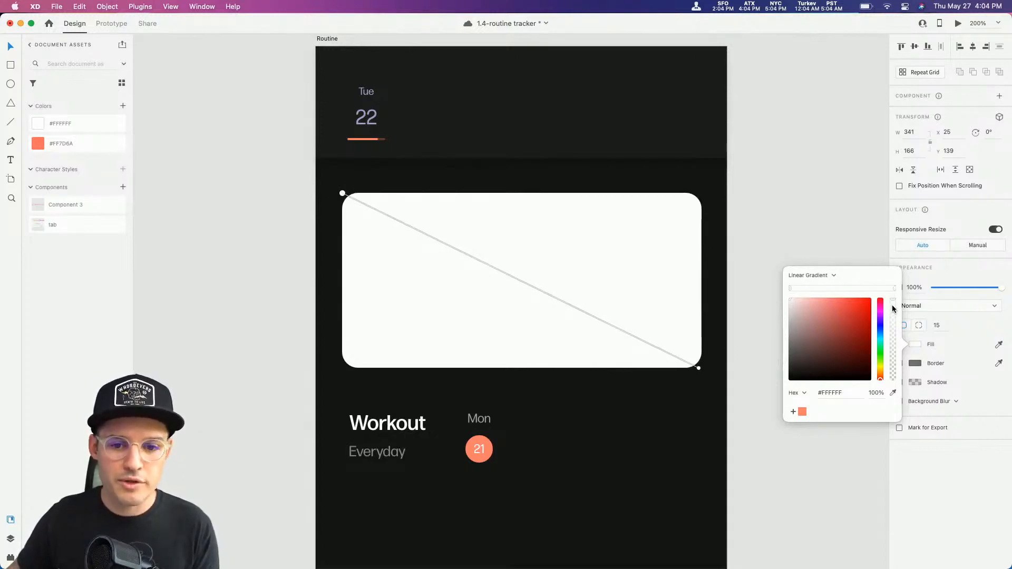
# Step: Set the gradient's start stop to 10% and end stop to 50% opacity, and extend both endpoints slightly beyond the card's corners
pyautogui.moveTo(892, 304); pyautogui.dragTo(896, 374)
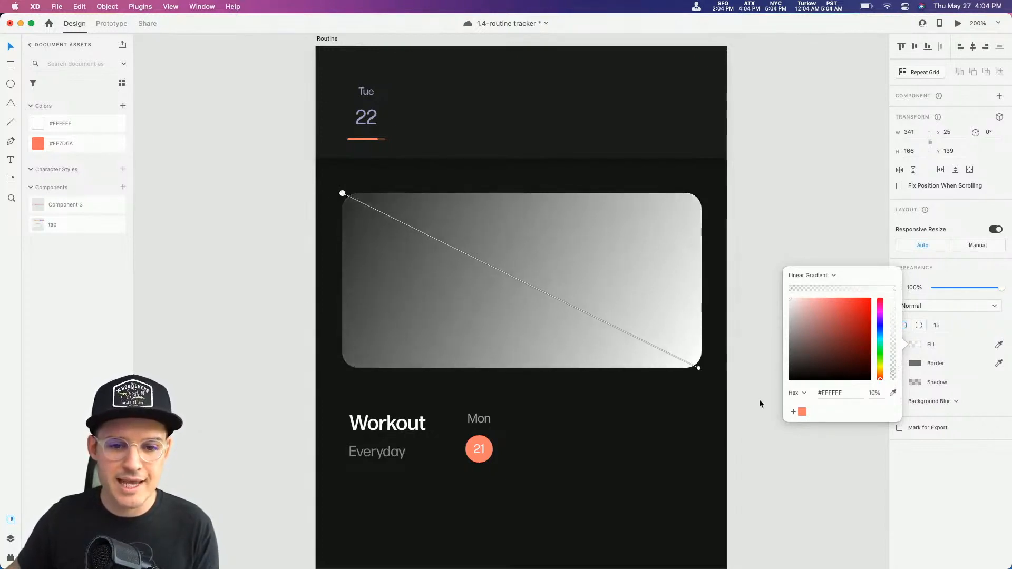
pyautogui.moveTo(896, 321); pyautogui.dragTo(894, 344)
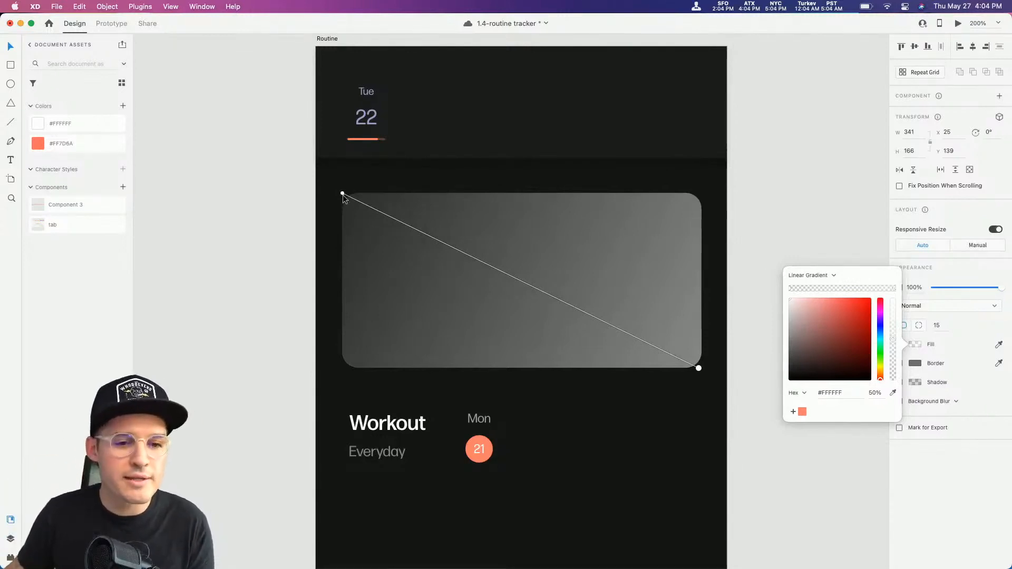
pyautogui.moveTo(343, 195)
pyautogui.mouseDown()
pyautogui.moveTo(472, 273)
pyautogui.moveTo(327, 186)
pyautogui.mouseUp()
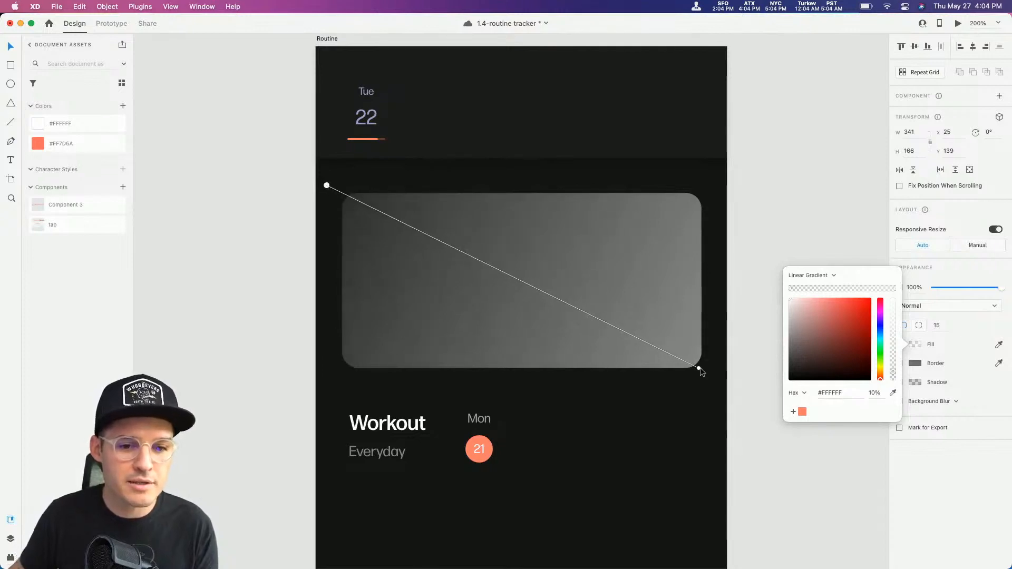
pyautogui.moveTo(698, 369); pyautogui.dragTo(720, 376)
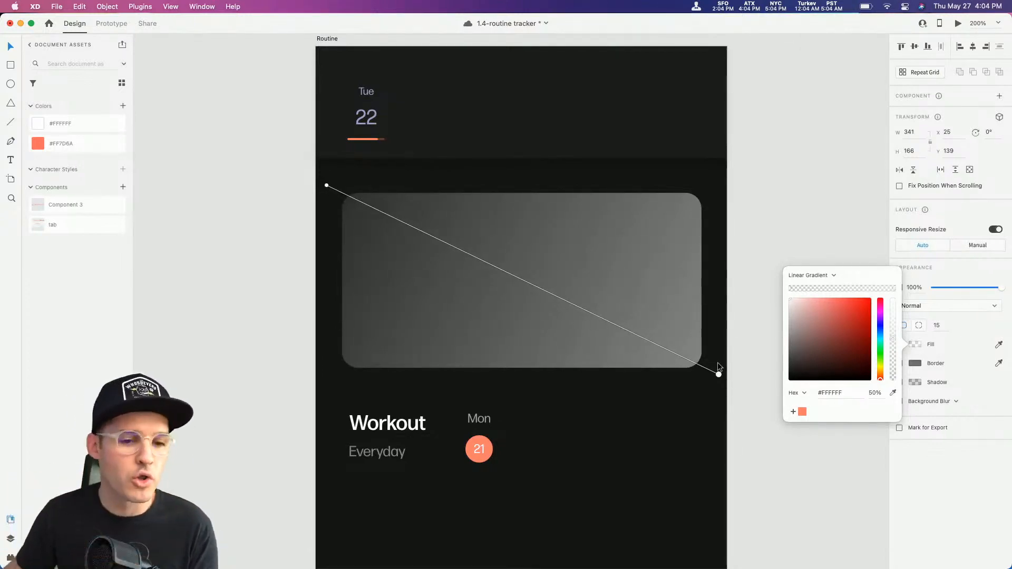
pyautogui.click(647, 390)
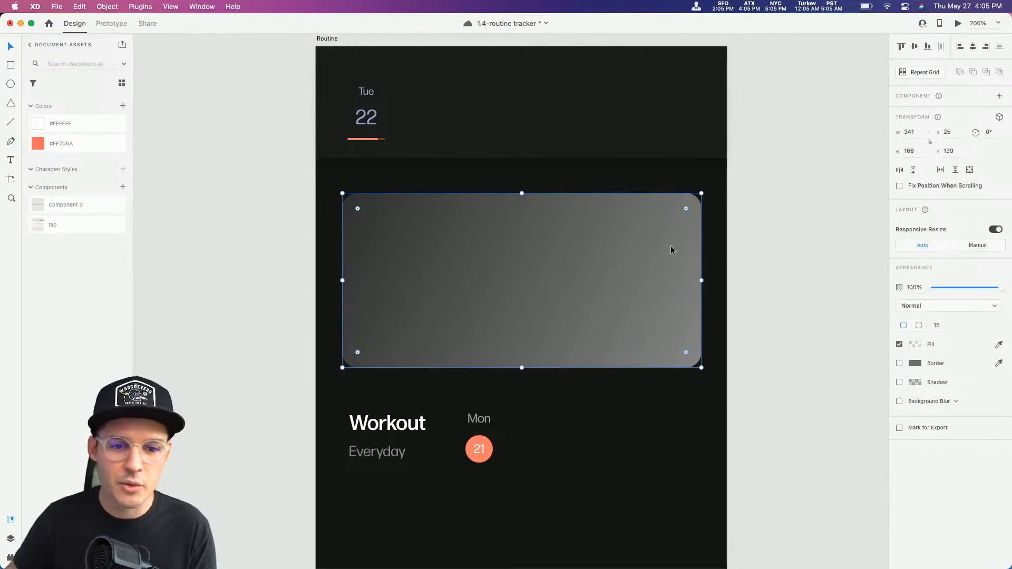
# Step: Apply a Background Blur to the card with blur amount 50, brightness 26 and fill opacity 23%
pyautogui.click(943, 401)
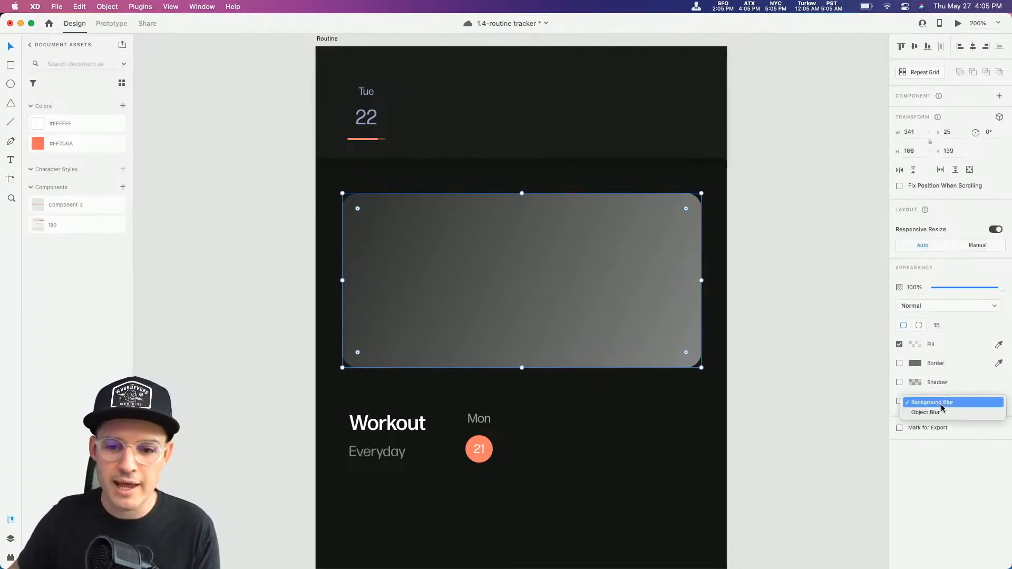
pyautogui.click(930, 412)
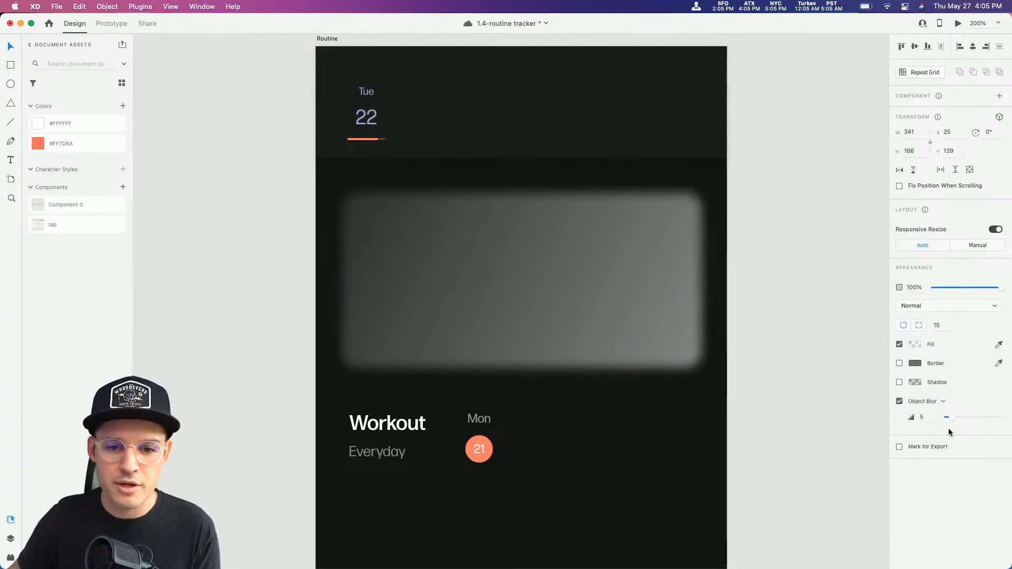
pyautogui.click(924, 403)
pyautogui.click(928, 392)
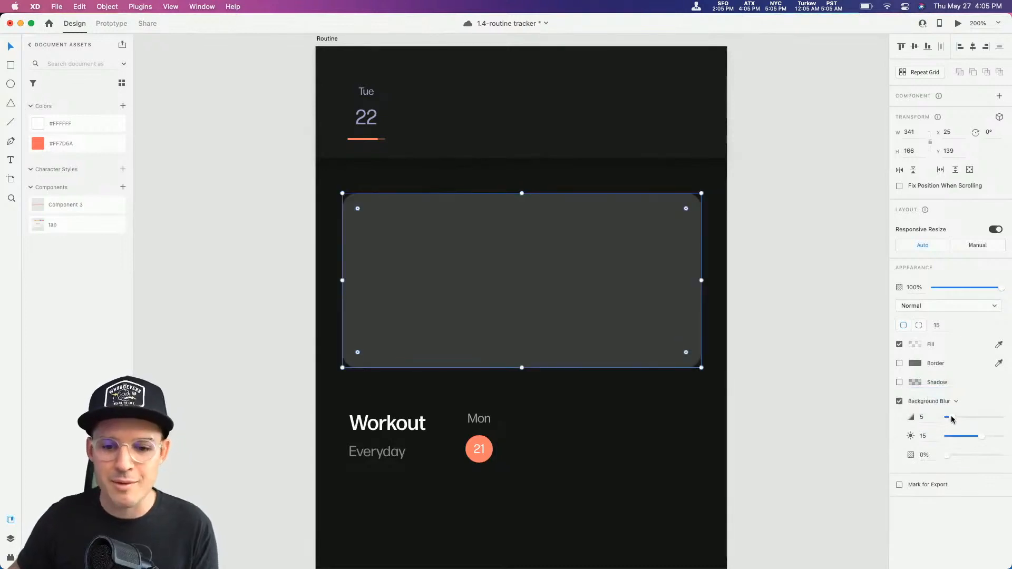
pyautogui.moveTo(946, 417); pyautogui.dragTo(1001, 424)
pyautogui.moveTo(946, 455)
pyautogui.mouseDown()
pyautogui.moveTo(1002, 461)
pyautogui.moveTo(961, 460)
pyautogui.mouseUp()
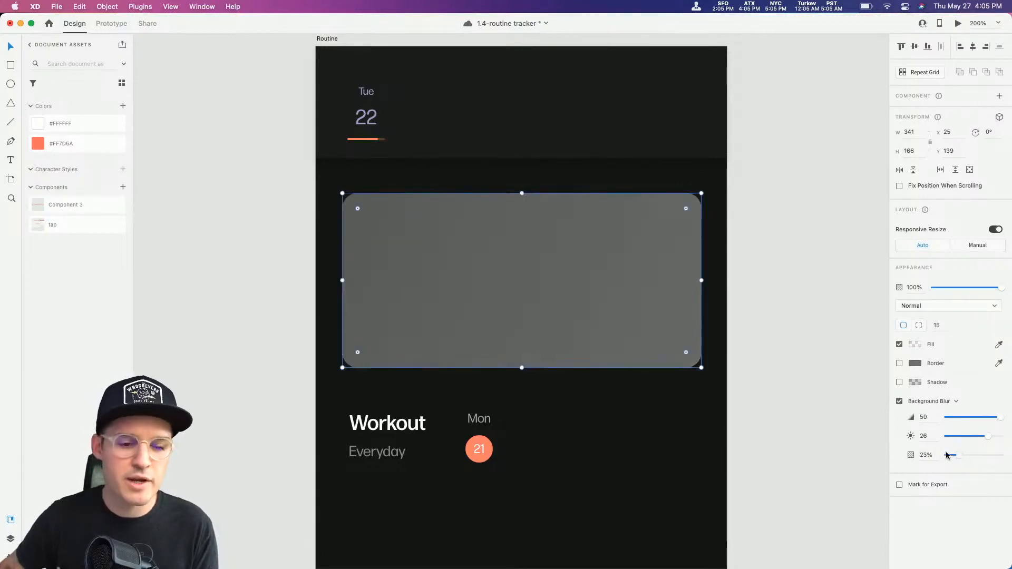
# Step: Move the blurred card down over the Workout elements, to about Y 252
pyautogui.click(682, 448)
pyautogui.scroll(-4, 666, 333)
pyautogui.moveTo(548, 208); pyautogui.dragTo(548, 321)
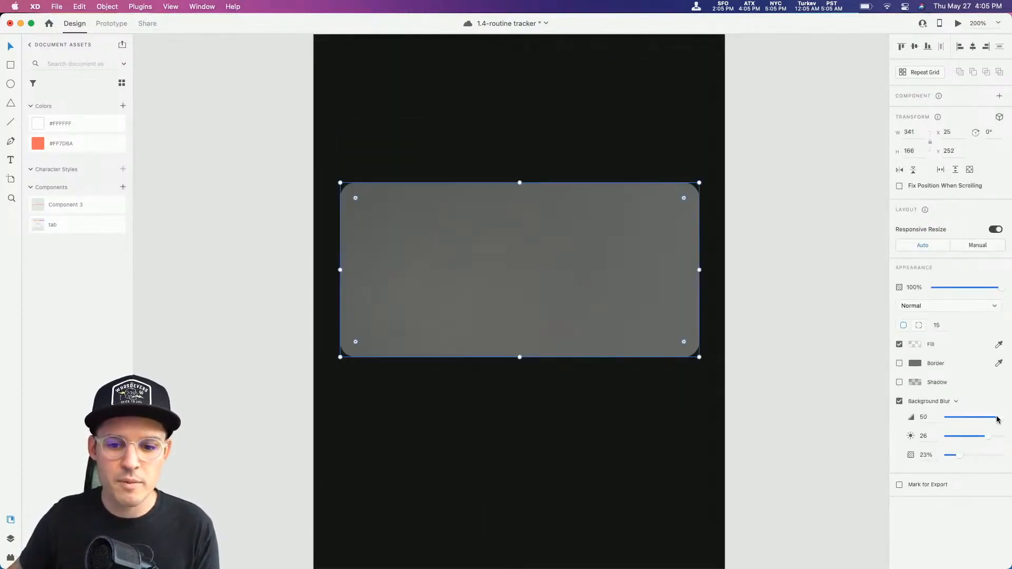
# Step: Set the card's Background Blur to amount 6, brightness 11 and fill opacity 26%
pyautogui.moveTo(987, 438); pyautogui.dragTo(958, 460)
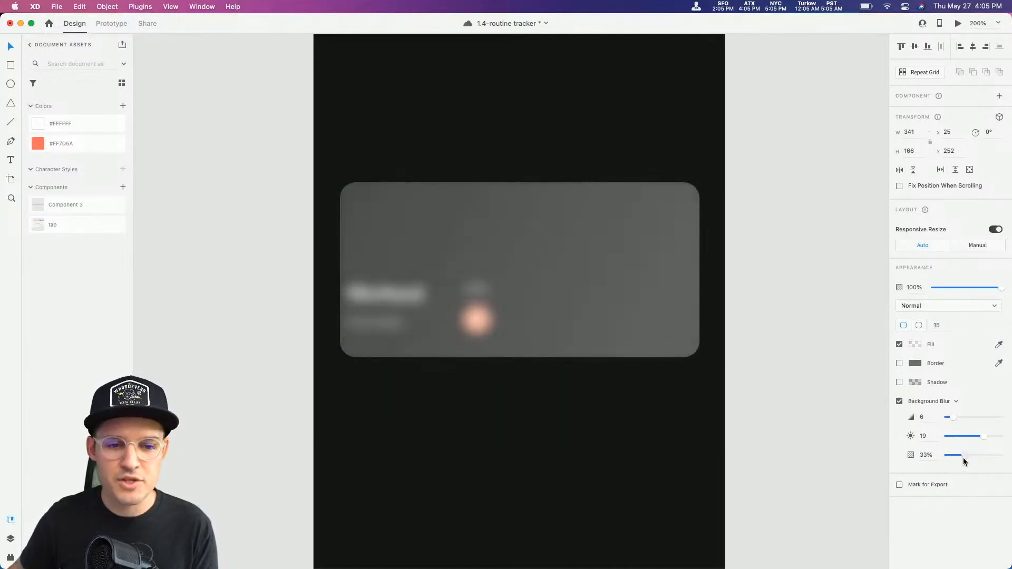
pyautogui.click(973, 437)
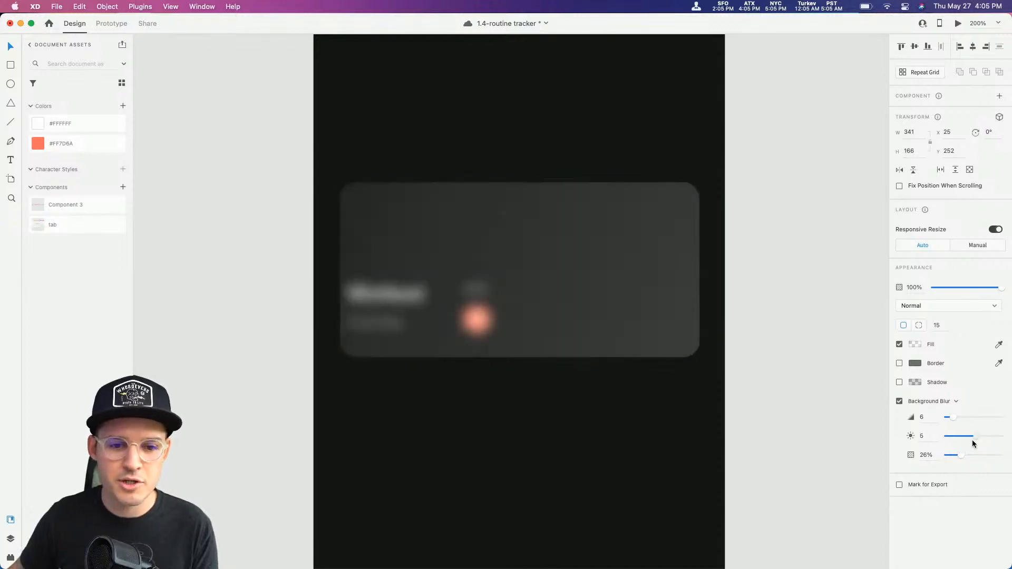
pyautogui.moveTo(974, 439); pyautogui.dragTo(975, 440)
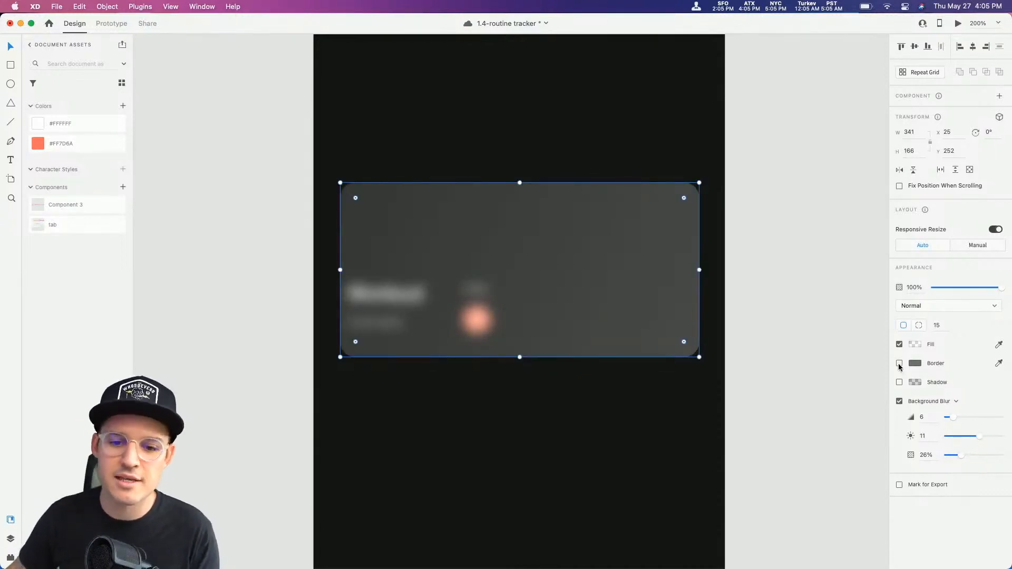
# Step: Give the card a white #FFFFFF border of size 1 at 8% opacity
pyautogui.click(899, 365)
pyautogui.click(915, 363)
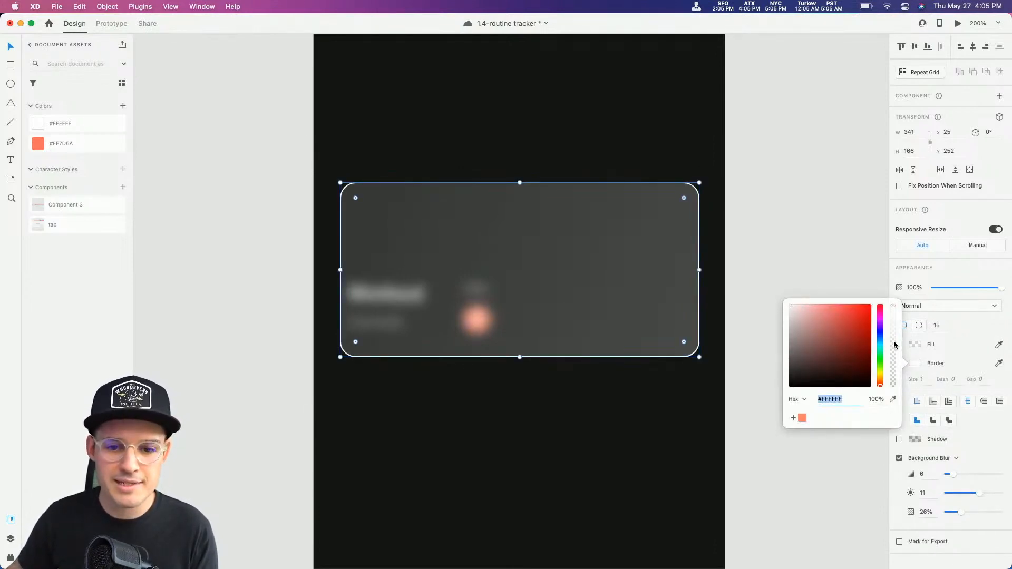
pyautogui.moveTo(894, 344); pyautogui.dragTo(893, 368)
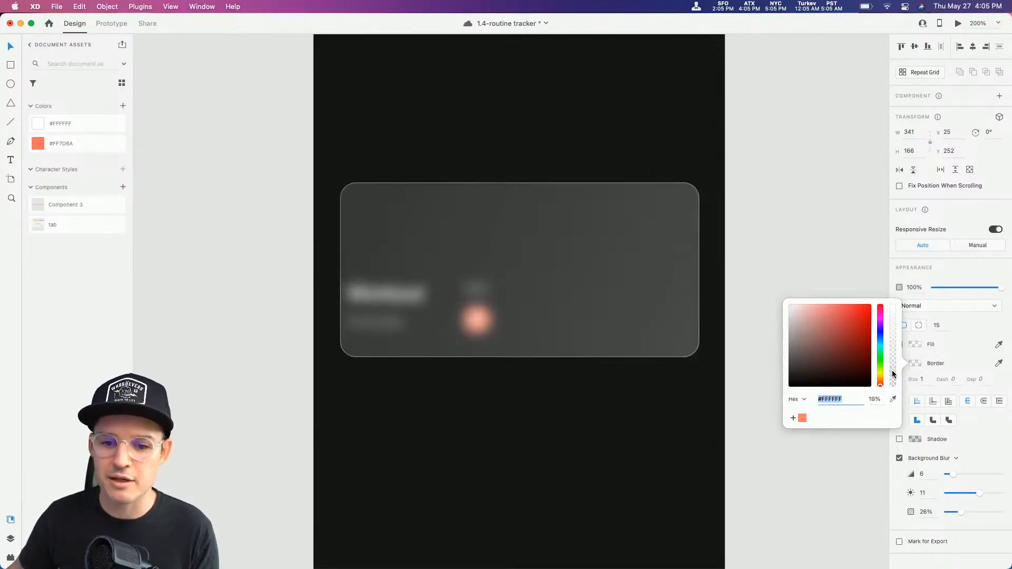
pyautogui.click(576, 409)
pyautogui.click(576, 409)
pyautogui.moveTo(576, 408); pyautogui.dragTo(593, 423)
pyautogui.click(589, 350)
pyautogui.click(916, 364)
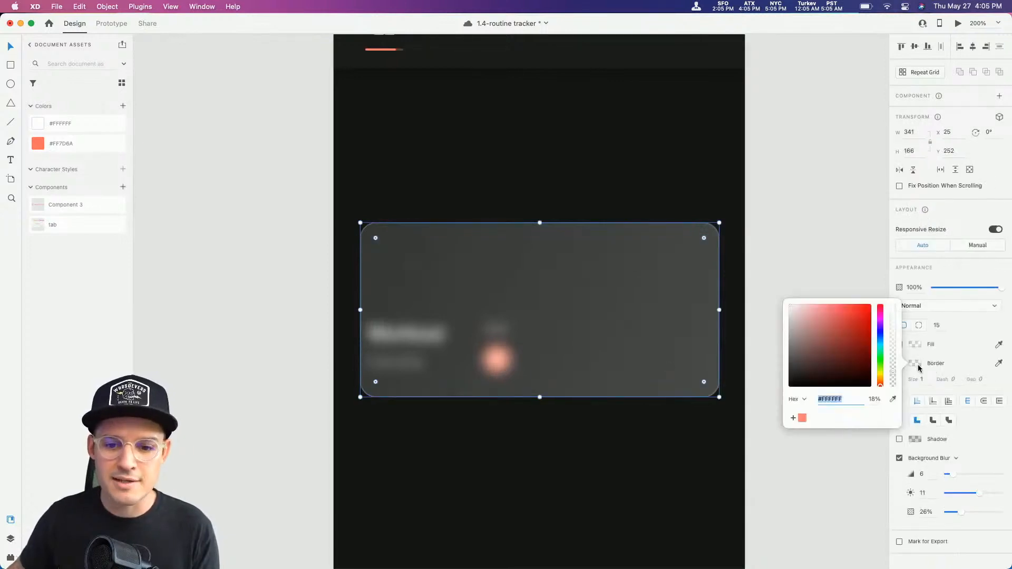
pyautogui.moveTo(892, 367); pyautogui.dragTo(893, 383)
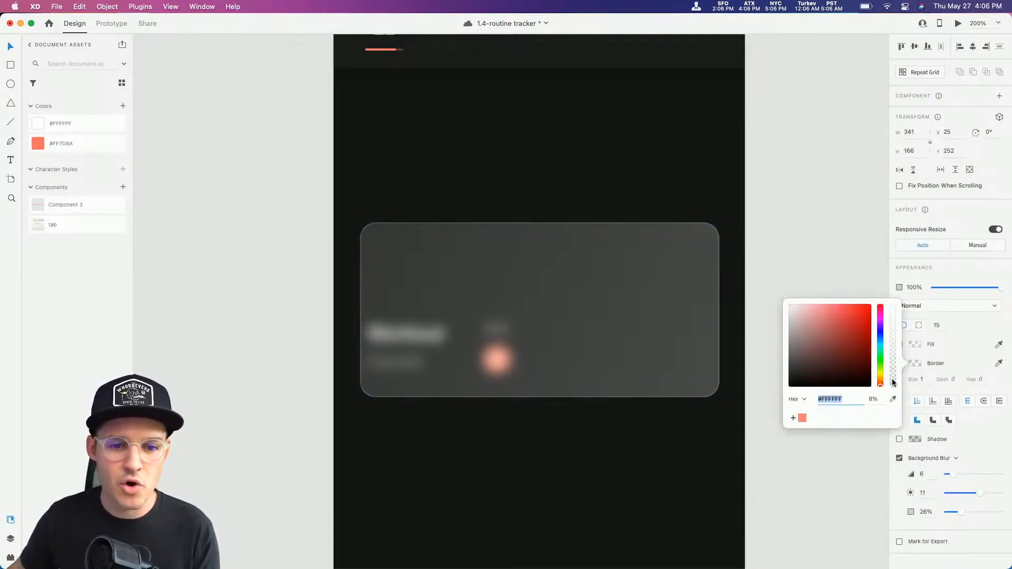
# Step: Move the card up above the Workout elements, to X 25, Y 128
pyautogui.moveTo(695, 316); pyautogui.dragTo(687, 197)
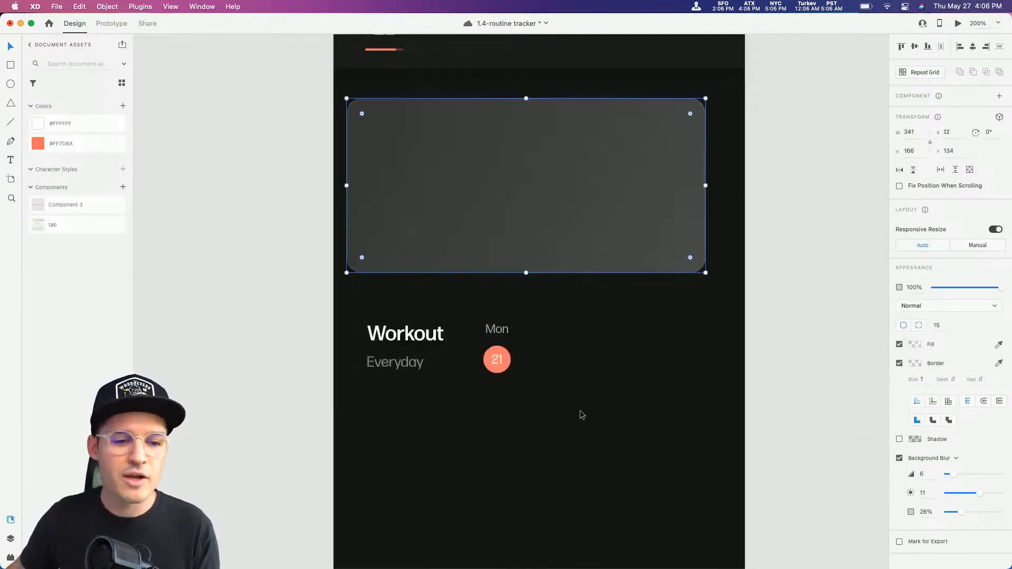
pyautogui.press('super+z')
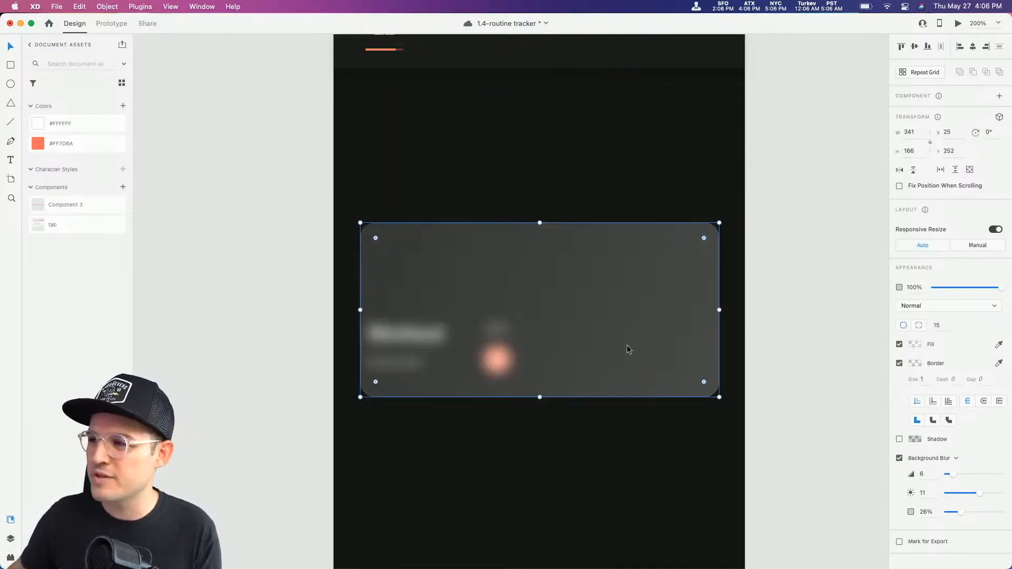
pyautogui.moveTo(627, 350)
pyautogui.mouseDown()
pyautogui.moveTo(612, 377)
pyautogui.moveTo(603, 216)
pyautogui.mouseUp()
pyautogui.click(600, 350)
# Step: Draw a circle about 117 px wide below the Workout elements, without a border and filled with the saved coral #FF7D6A
pyautogui.press('e')
pyautogui.moveTo(392, 501); pyautogui.dragTo(606, 384)
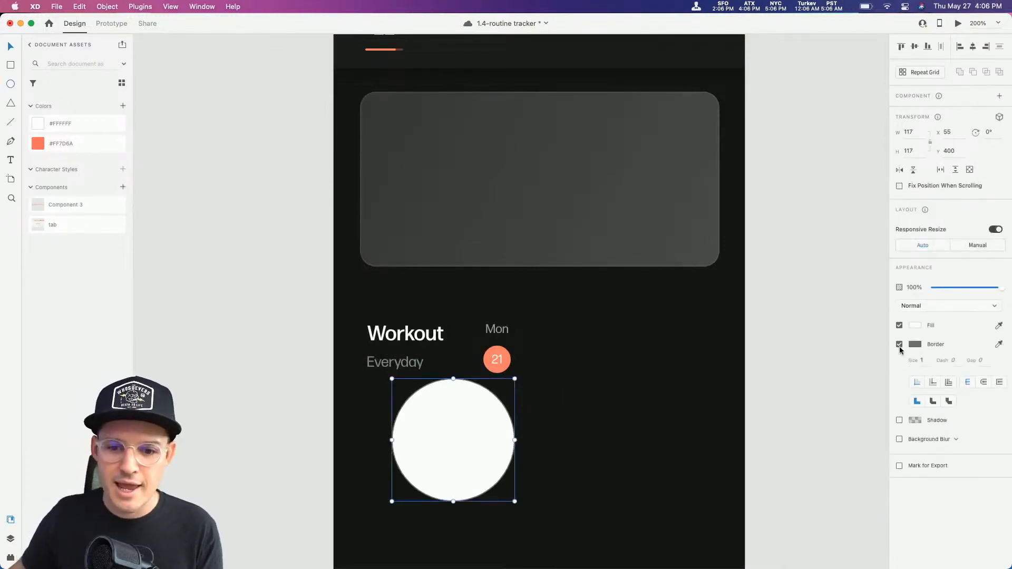
pyautogui.click(899, 344)
pyautogui.click(915, 325)
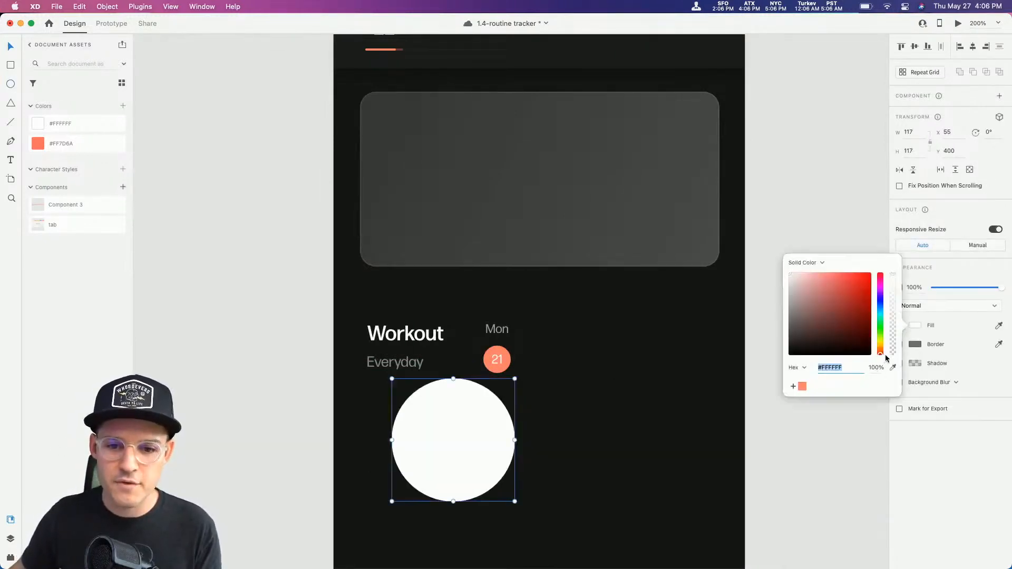
pyautogui.click(802, 387)
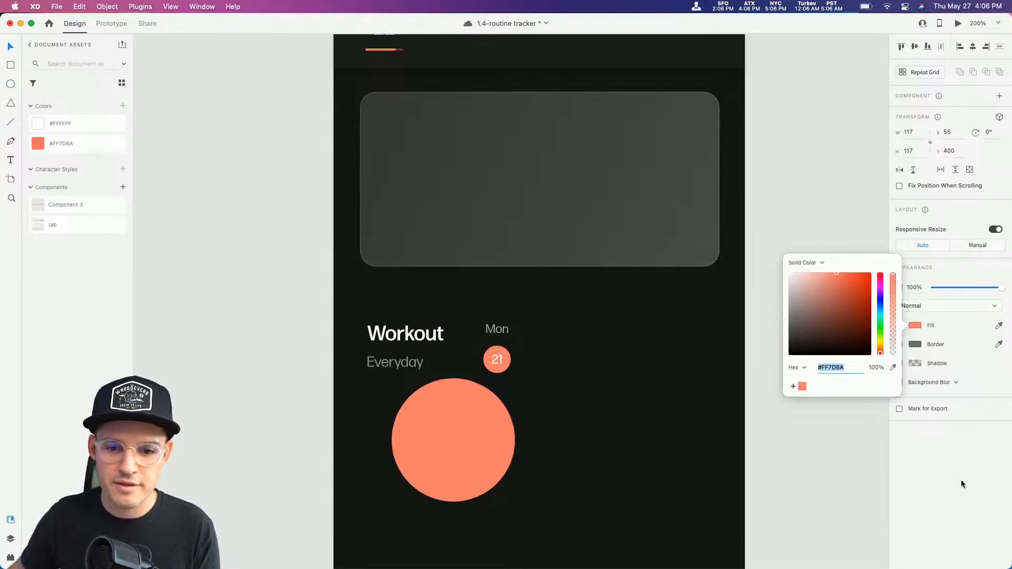
# Step: Apply an Object Blur with amount 50 to the coral circle
pyautogui.click(942, 382)
pyautogui.click(943, 393)
pyautogui.click(899, 382)
pyautogui.moveTo(950, 398); pyautogui.dragTo(997, 399)
# Step: Place the blurred circle behind the card's lower-left corner at about X -28, Y 215, with its opacity at 51%
pyautogui.moveTo(459, 457); pyautogui.dragTo(370, 202)
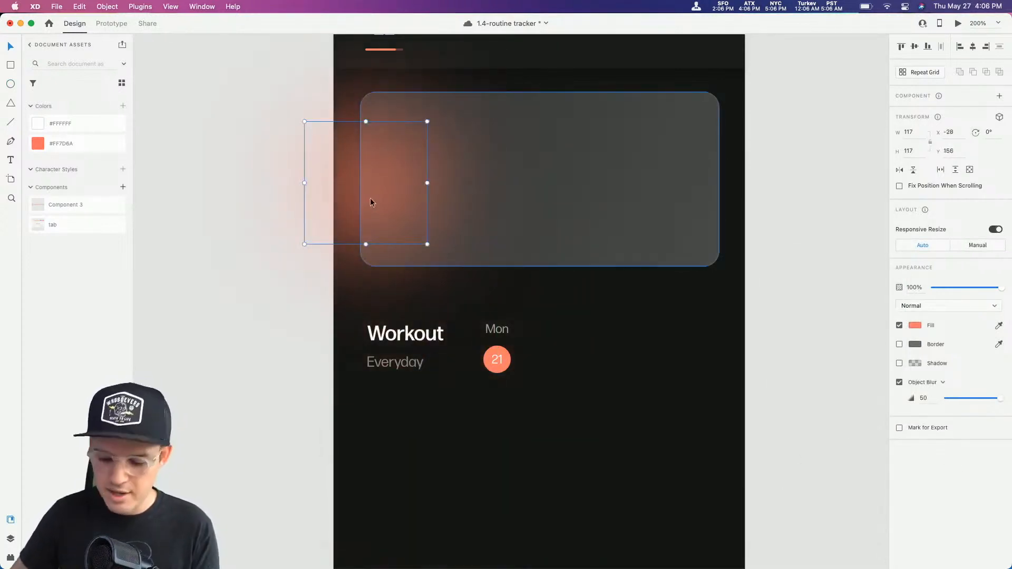
pyautogui.moveTo(1000, 288); pyautogui.dragTo(965, 289)
pyautogui.moveTo(344, 176); pyautogui.dragTo(353, 241)
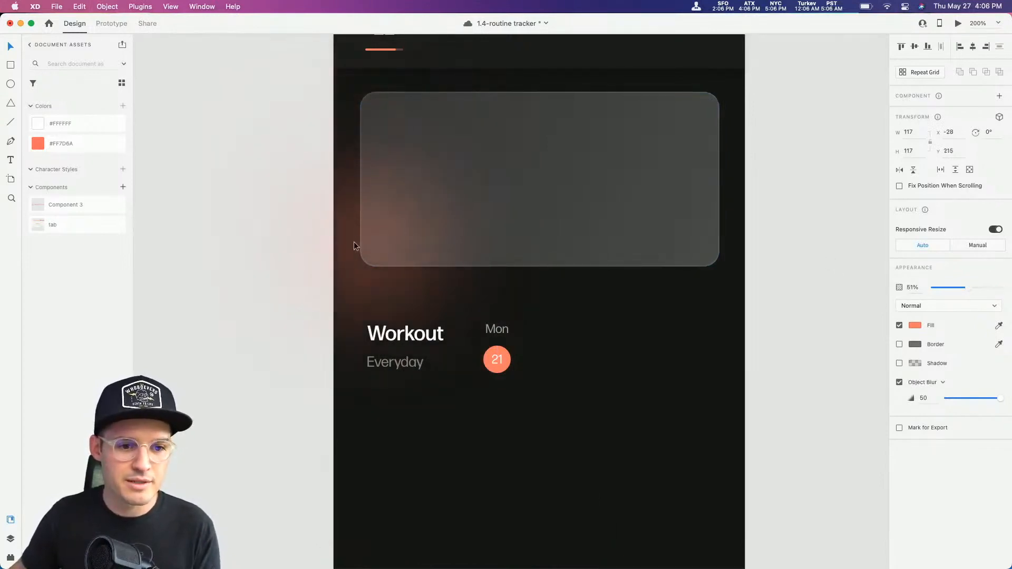
# Step: Bring the Workout and Everyday texts and the Mon 21 date group above the card rectangle in the layer order
pyautogui.click(552, 225)
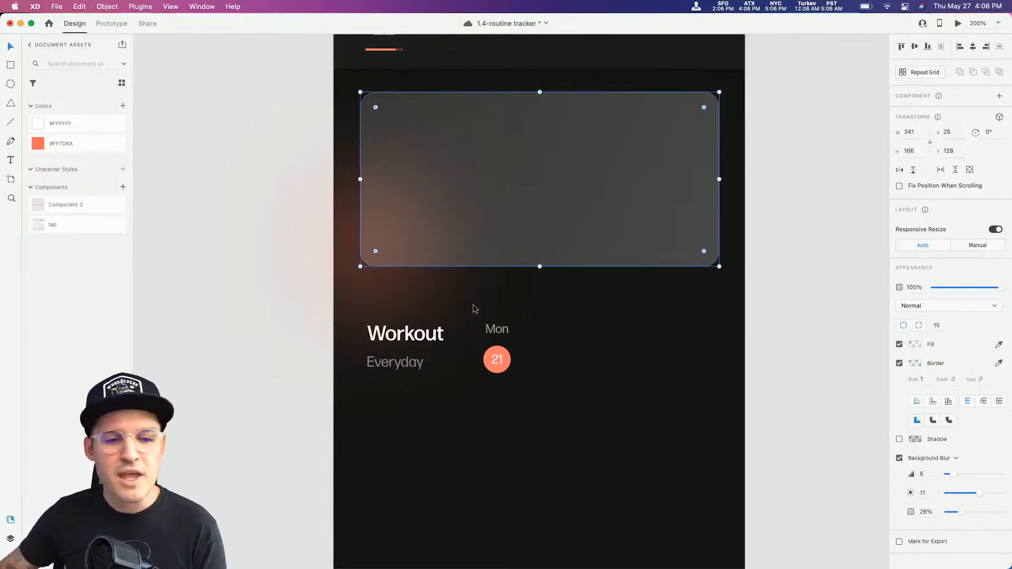
pyautogui.scroll(2, 445, 333)
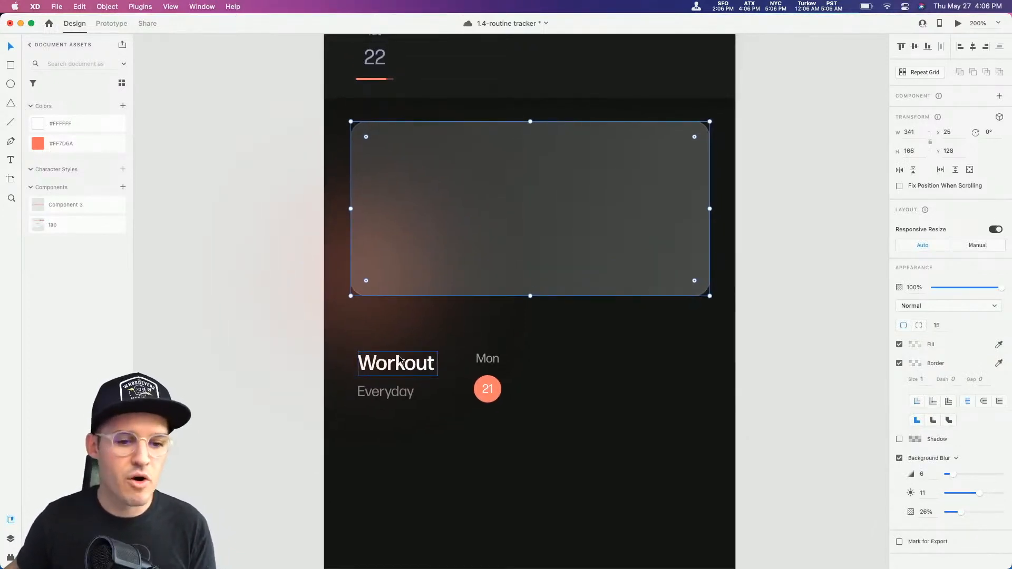
pyautogui.moveTo(403, 367); pyautogui.dragTo(405, 393)
pyautogui.moveTo(549, 441); pyautogui.dragTo(388, 352)
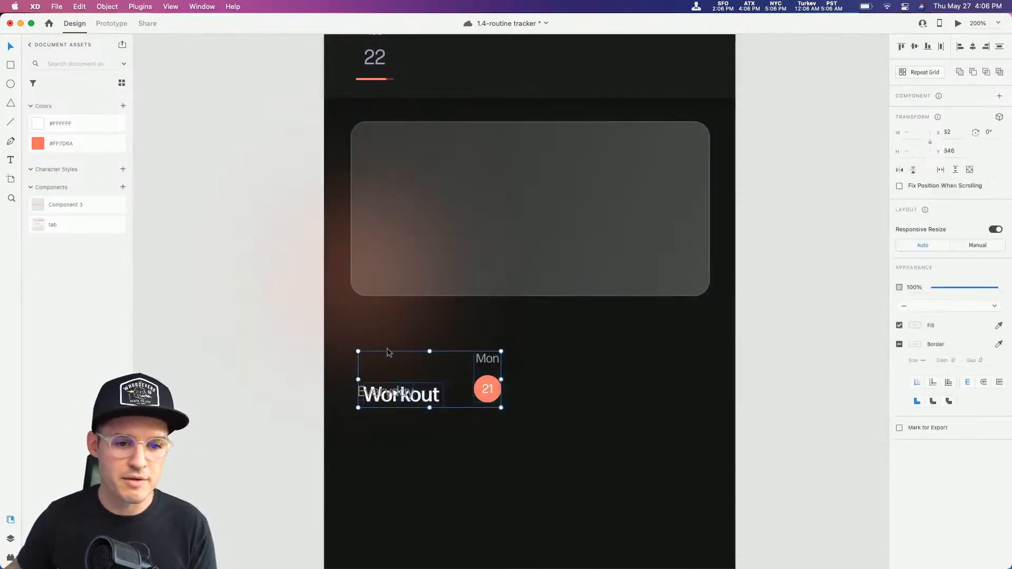
pyautogui.press('super+y')
pyautogui.moveTo(553, 428); pyautogui.dragTo(412, 395)
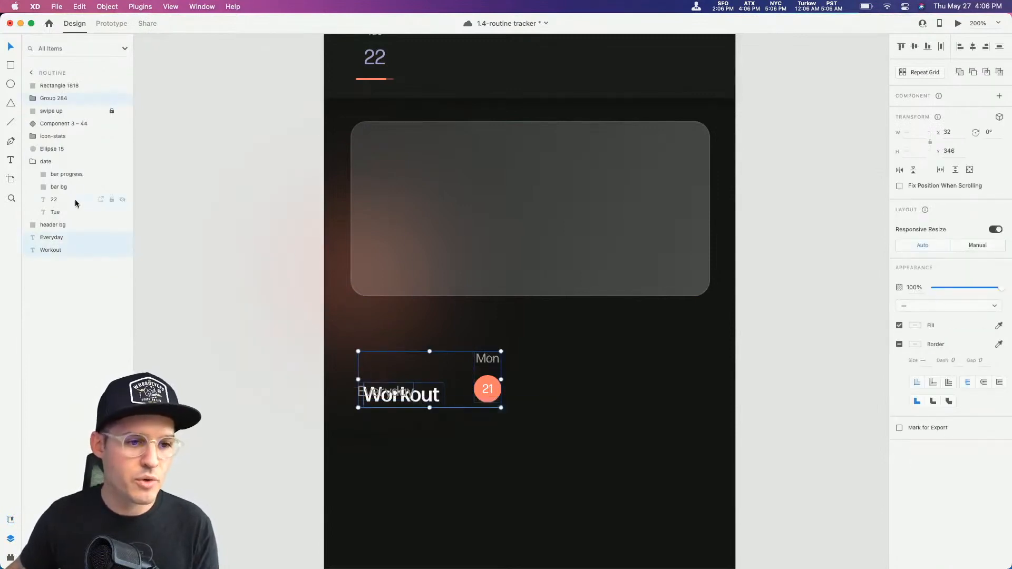
pyautogui.moveTo(50, 99); pyautogui.dragTo(49, 80)
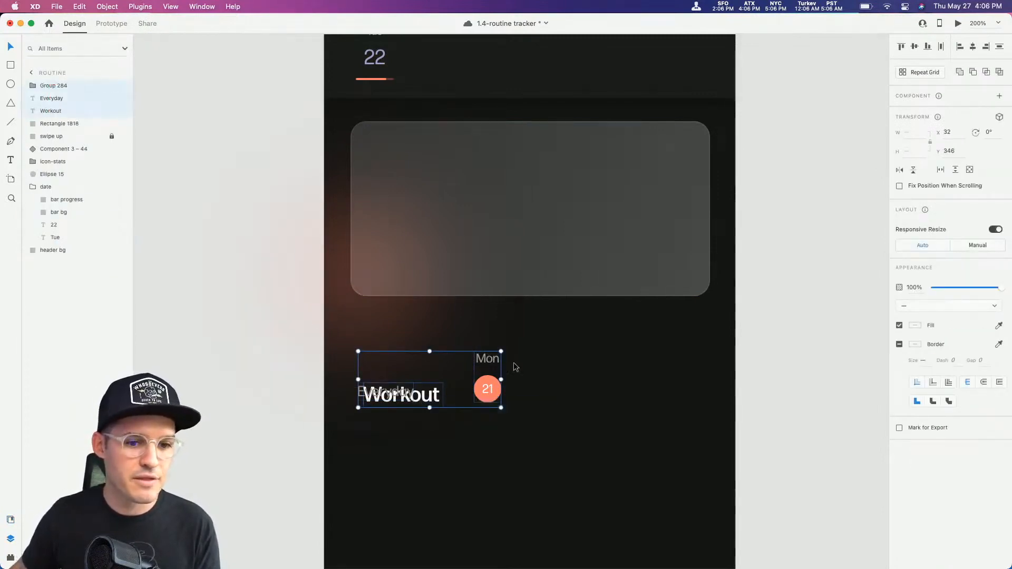
# Step: Arrange Workout in the card's upper-left, Everyday in its upper-right, and the date group below Workout at X 46, Y 203
pyautogui.click(428, 402)
pyautogui.moveTo(427, 402); pyautogui.dragTo(438, 162)
pyautogui.moveTo(397, 392); pyautogui.dragTo(667, 156)
pyautogui.click(432, 157)
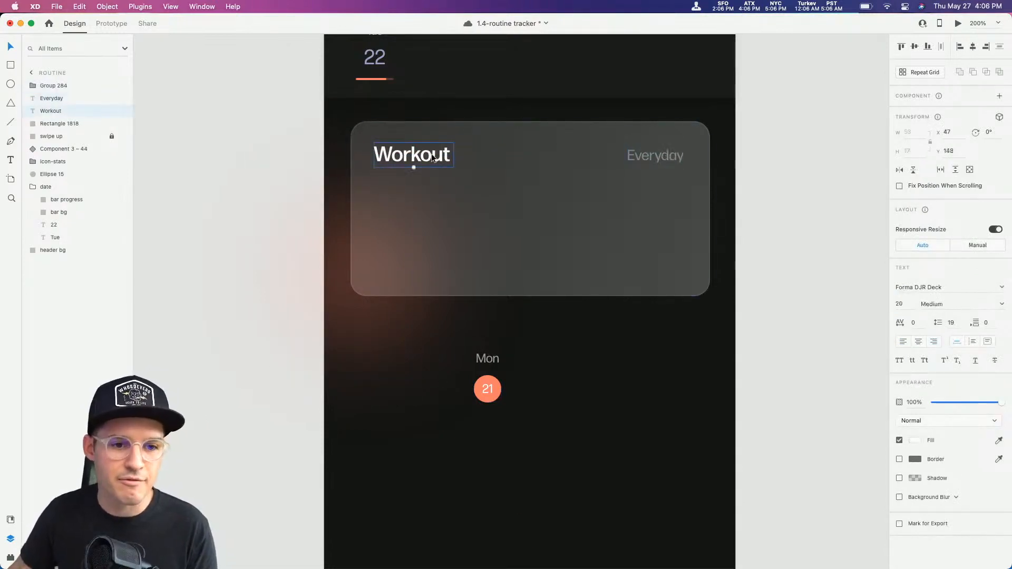
pyautogui.moveTo(489, 374); pyautogui.dragTo(384, 240)
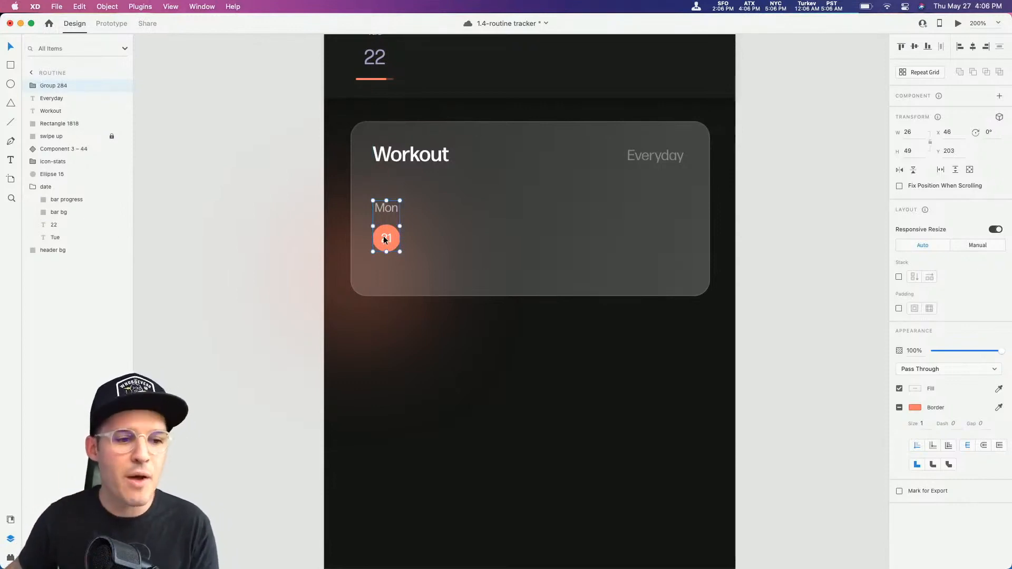
# Step: Rename the Mon 21 date group as date bubble and turn it into a component
pyautogui.doubleClick(51, 85)
pyautogui.write('date bubble')
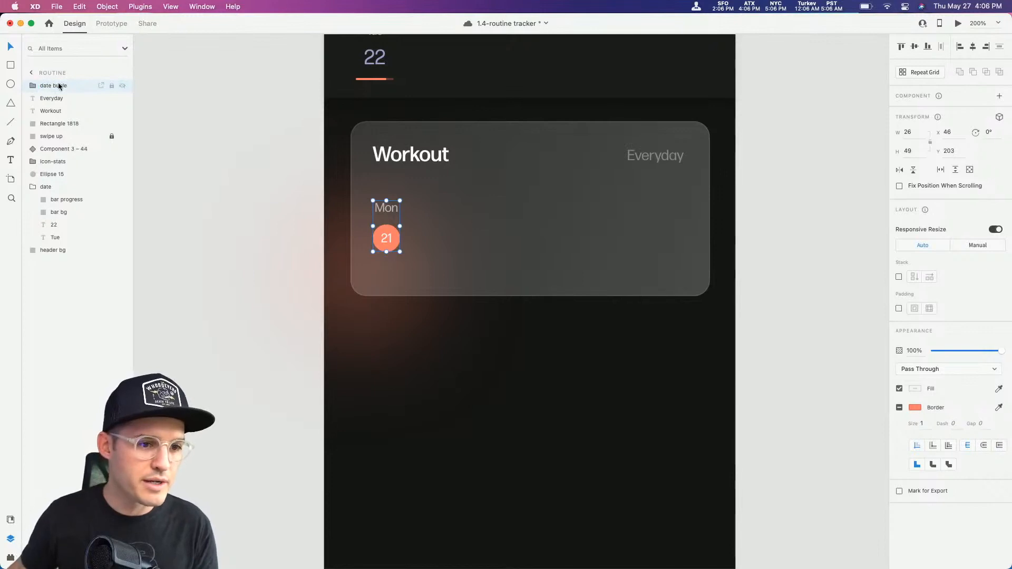
pyautogui.doubleClick(79, 88)
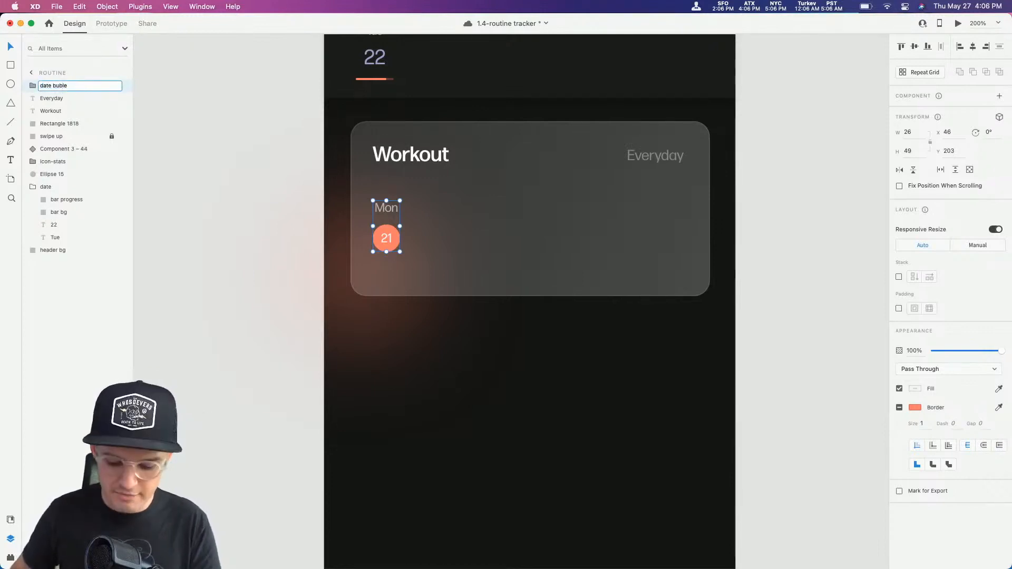
pyautogui.write('b')
pyautogui.press('Return')
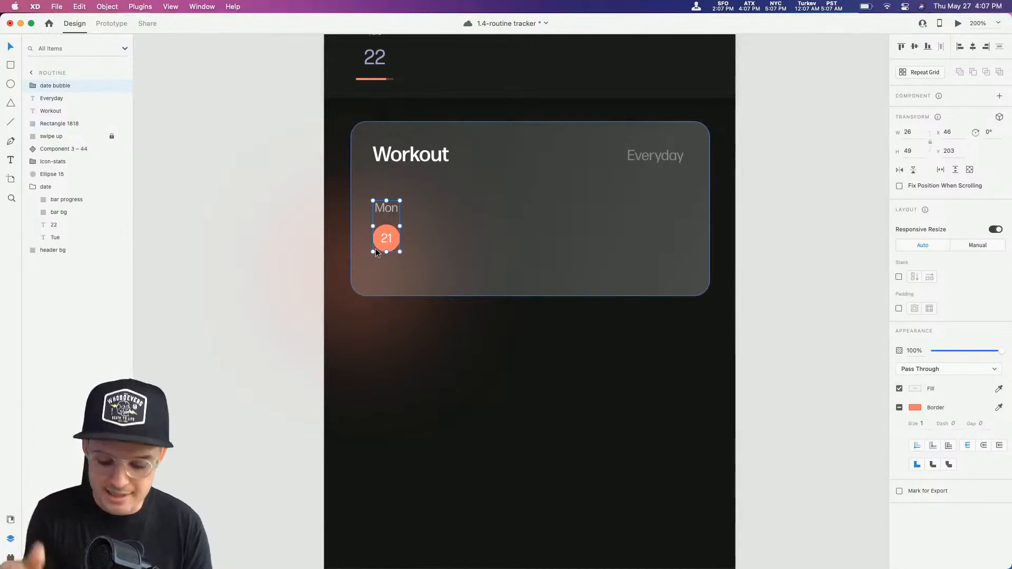
pyautogui.press('super+k')
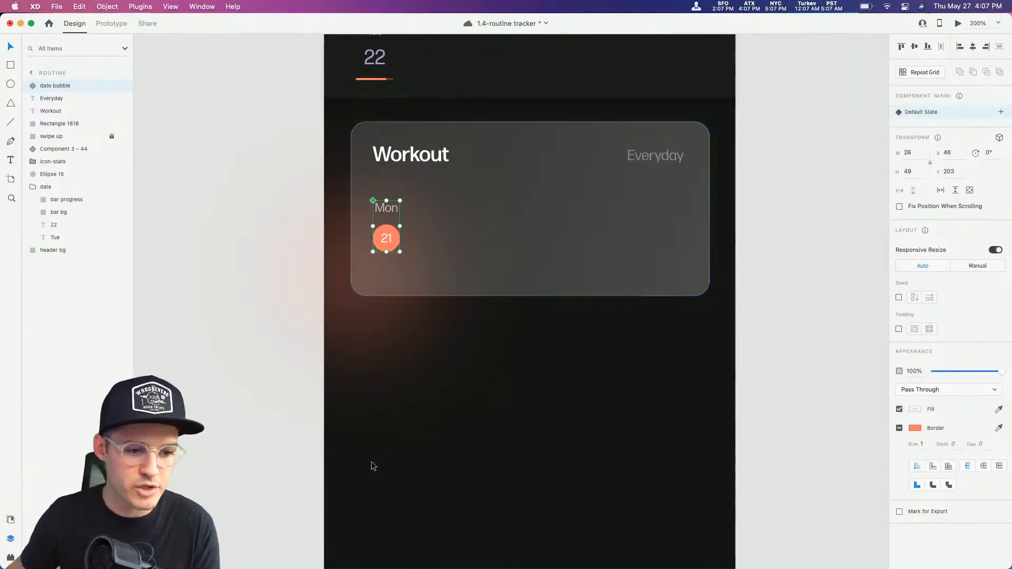
pyautogui.click(12, 521)
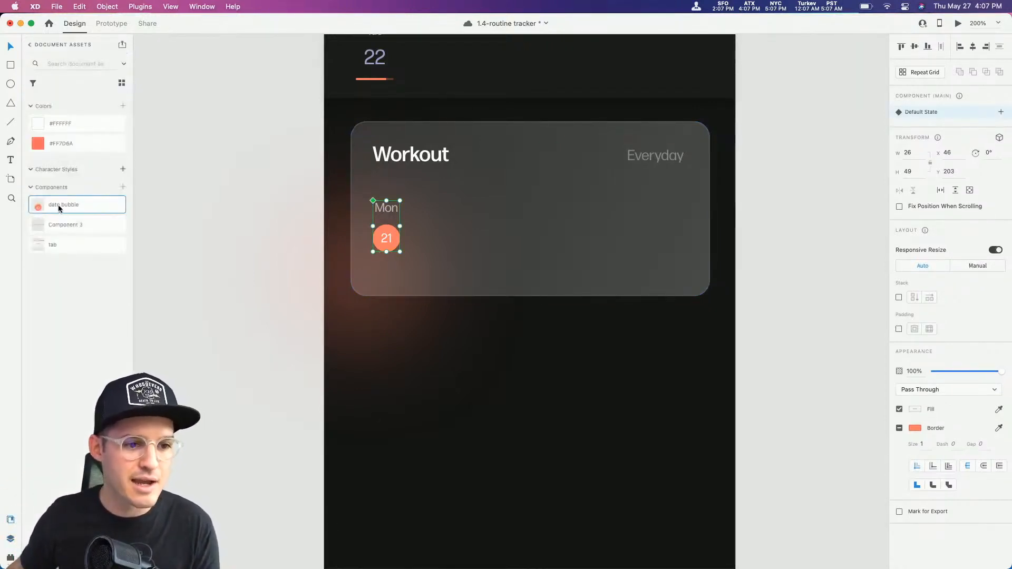
pyautogui.moveTo(63, 225); pyautogui.dragTo(269, 345)
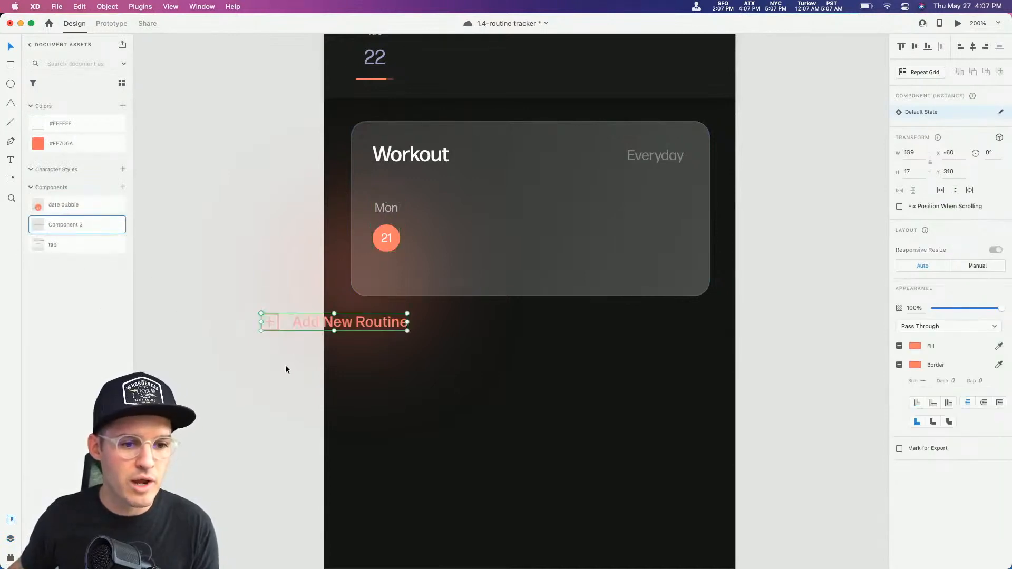
pyautogui.press('super+z')
pyautogui.moveTo(77, 205); pyautogui.dragTo(403, 379)
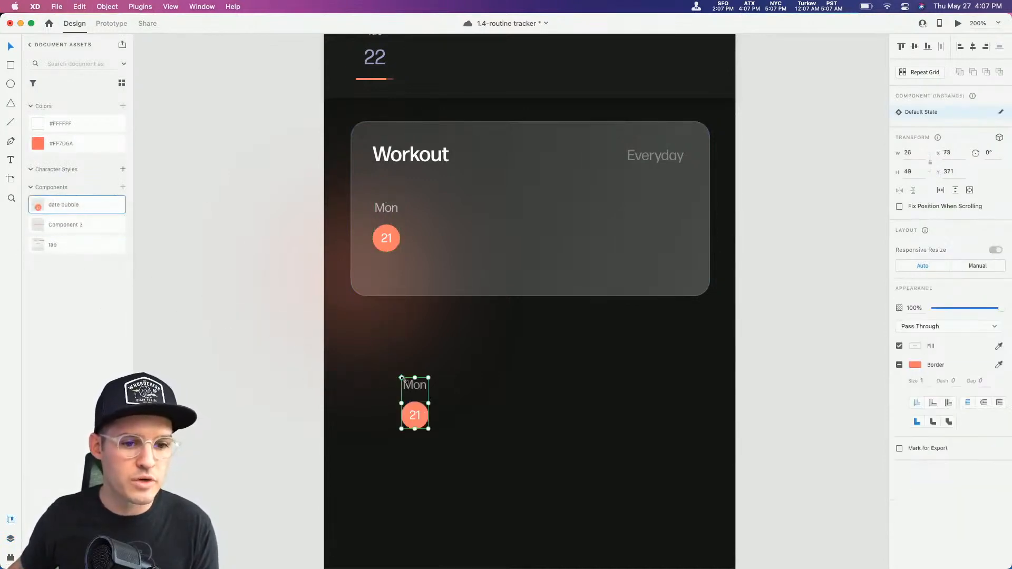
pyautogui.press('super+z')
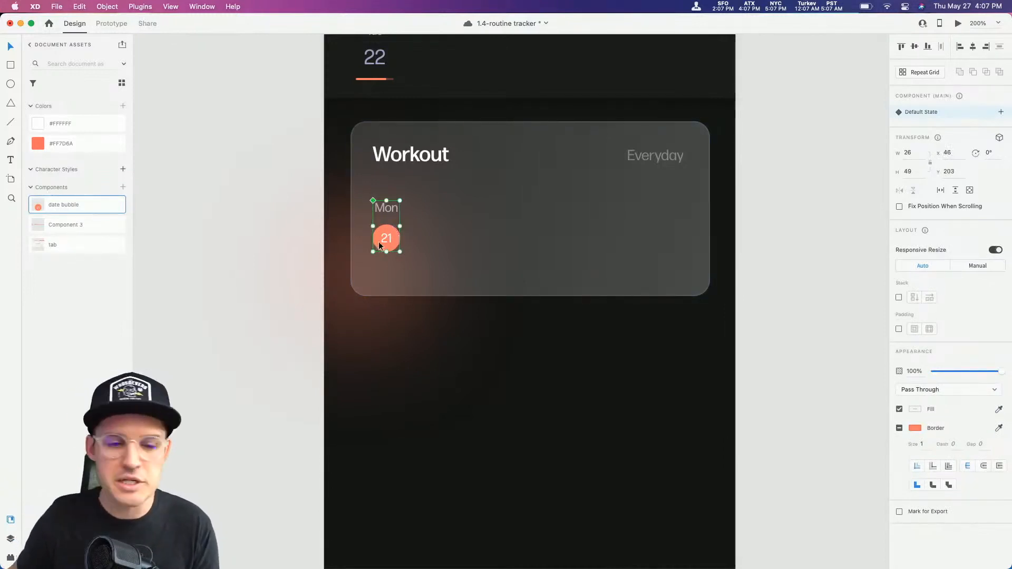
# Step: Move the date bubble down to Y 206 and change the Everyday text to "3 days a week"
pyautogui.moveTo(371, 238); pyautogui.dragTo(359, 242)
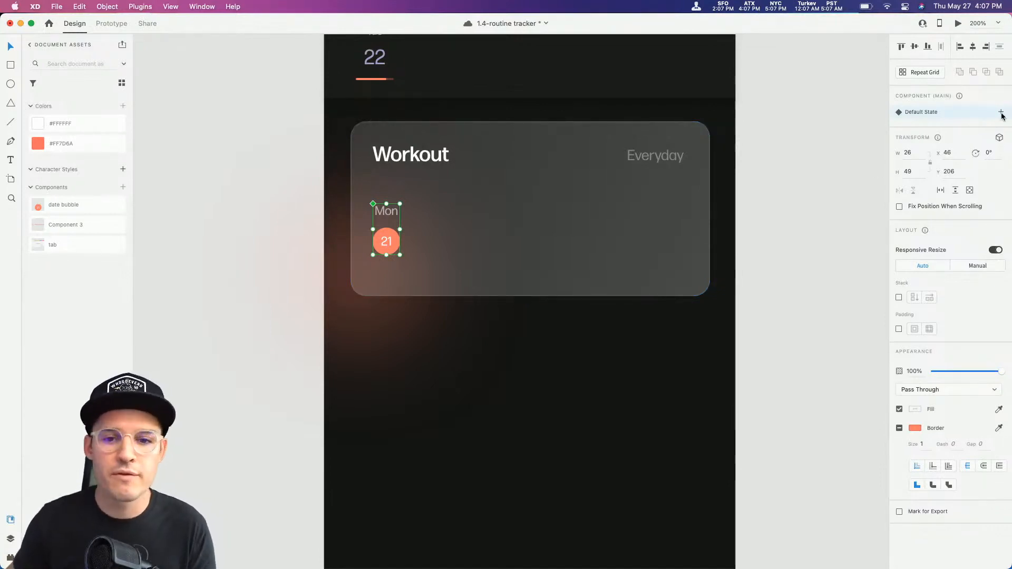
pyautogui.click(642, 158)
pyautogui.doubleClick(641, 158)
pyautogui.write('3 d')
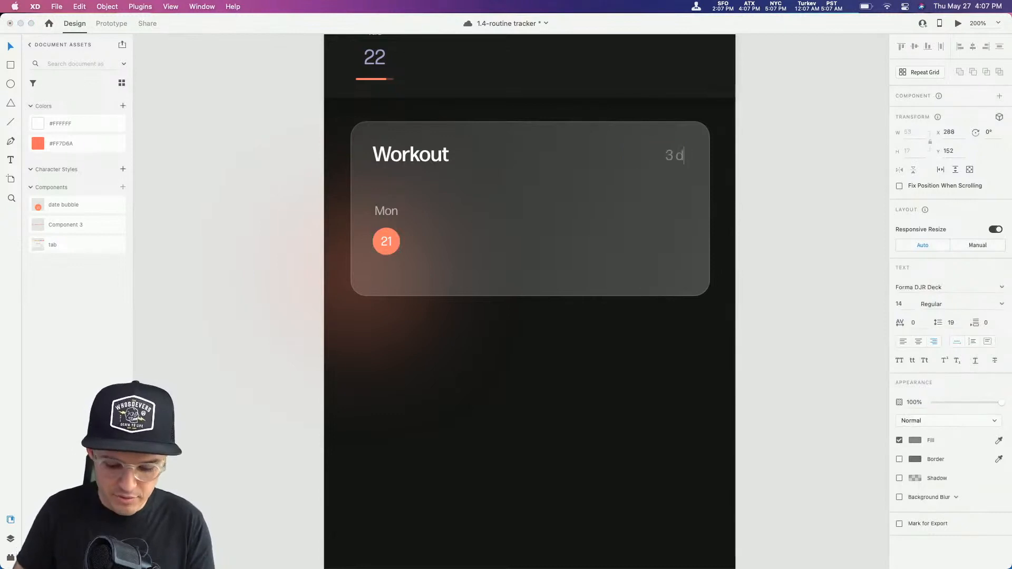
pyautogui.write('aysa week')
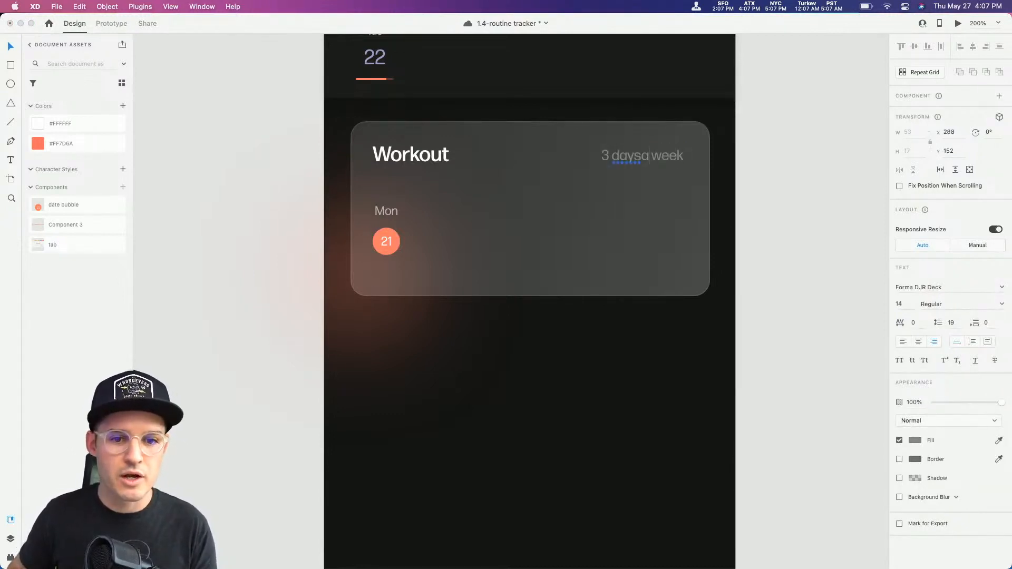
pyautogui.press('Escape')
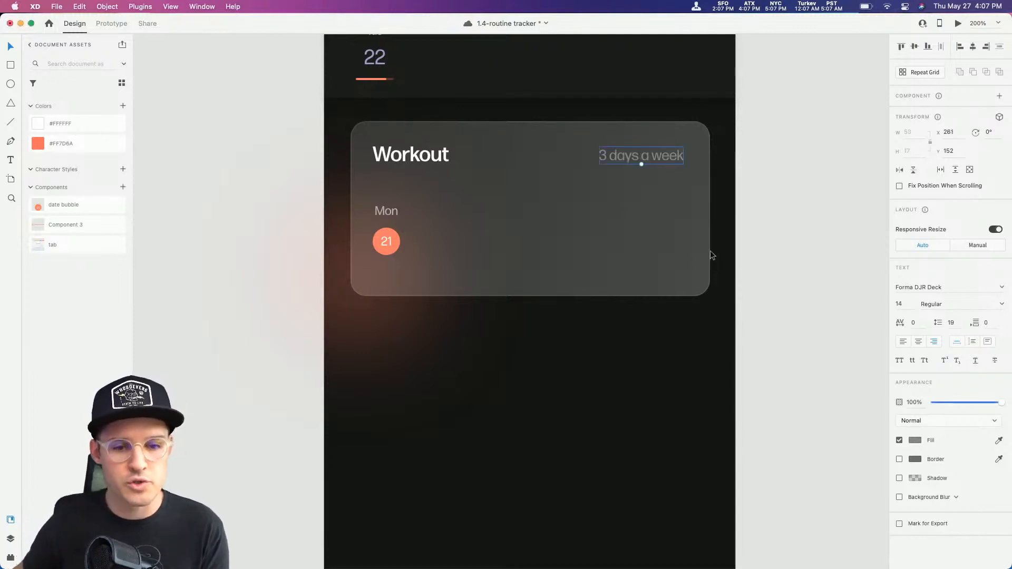
# Step: Add a new state named inactive to the date bubble component
pyautogui.click(385, 246)
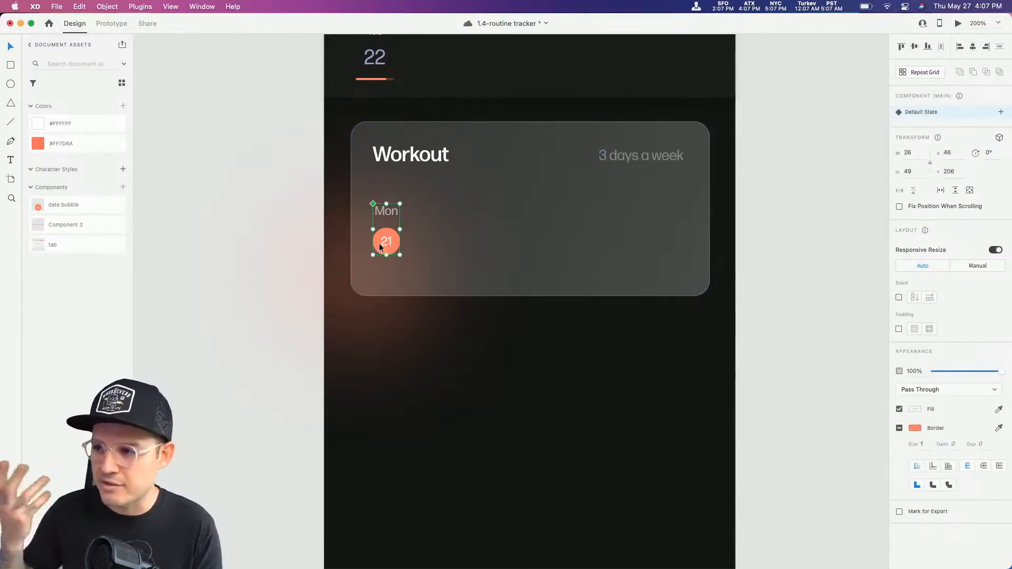
pyautogui.click(1001, 112)
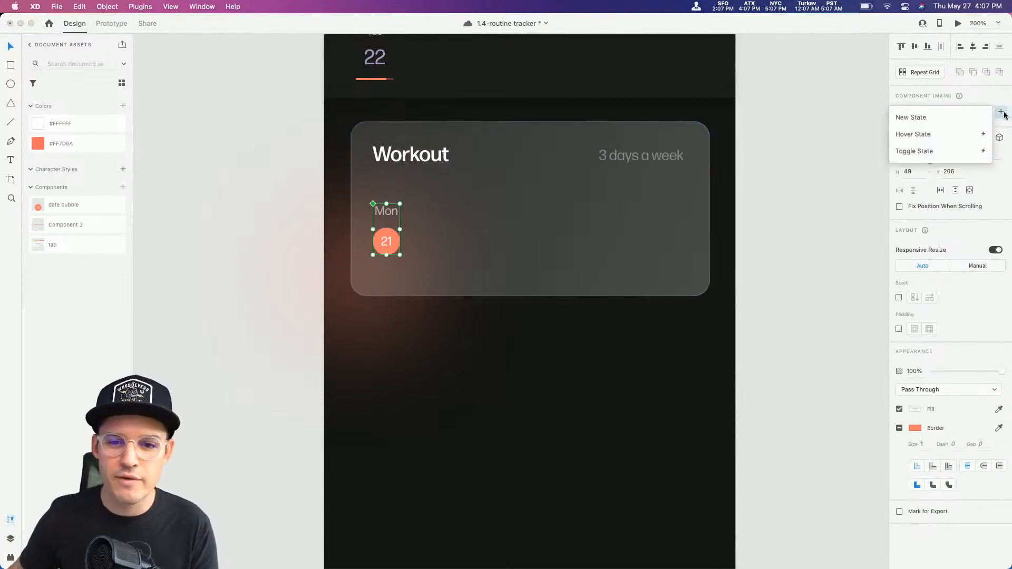
pyautogui.click(961, 124)
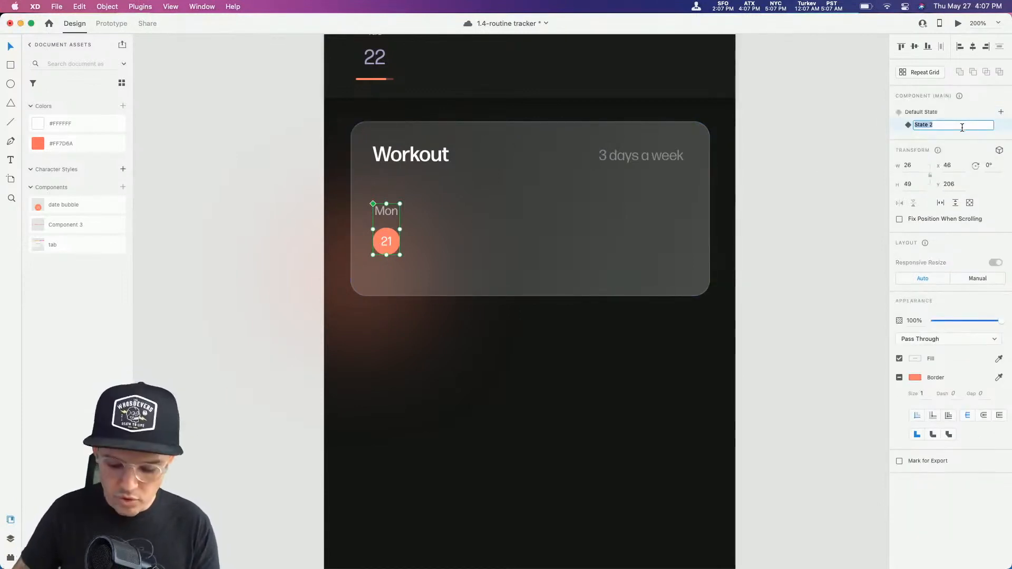
pyautogui.write('inactiv')
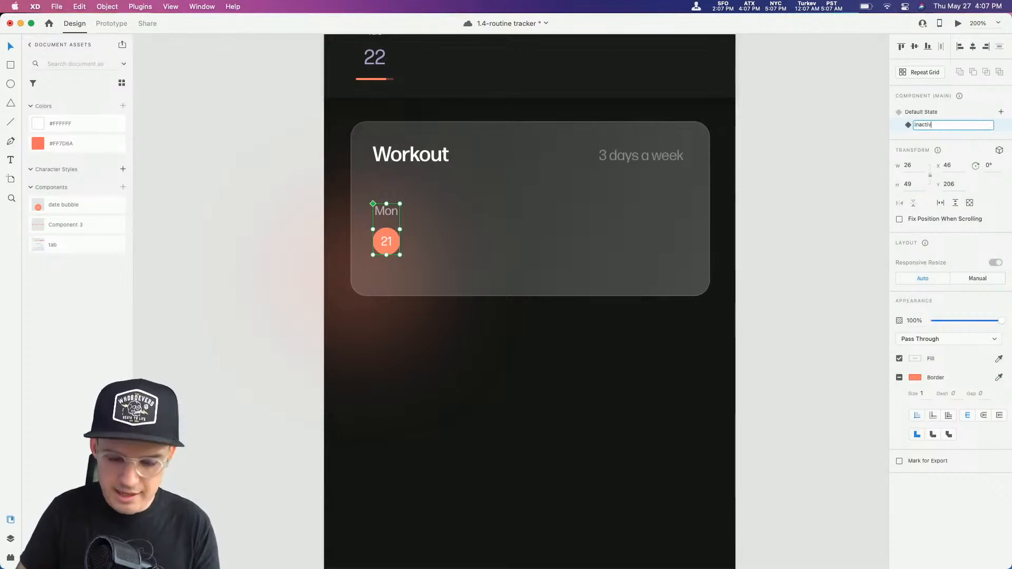
pyautogui.write('e')
pyautogui.press('Return')
# Step: Remove the border from the circle behind 21 in the inactive state and set its fill to #4A4A4A
pyautogui.moveTo(340, 261); pyautogui.dragTo(424, 209)
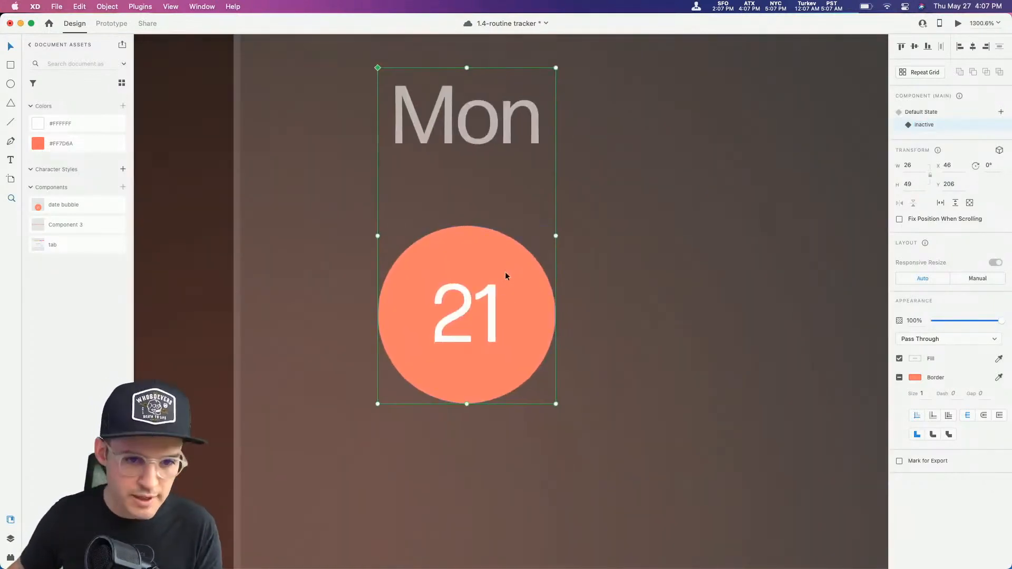
pyautogui.doubleClick(508, 253)
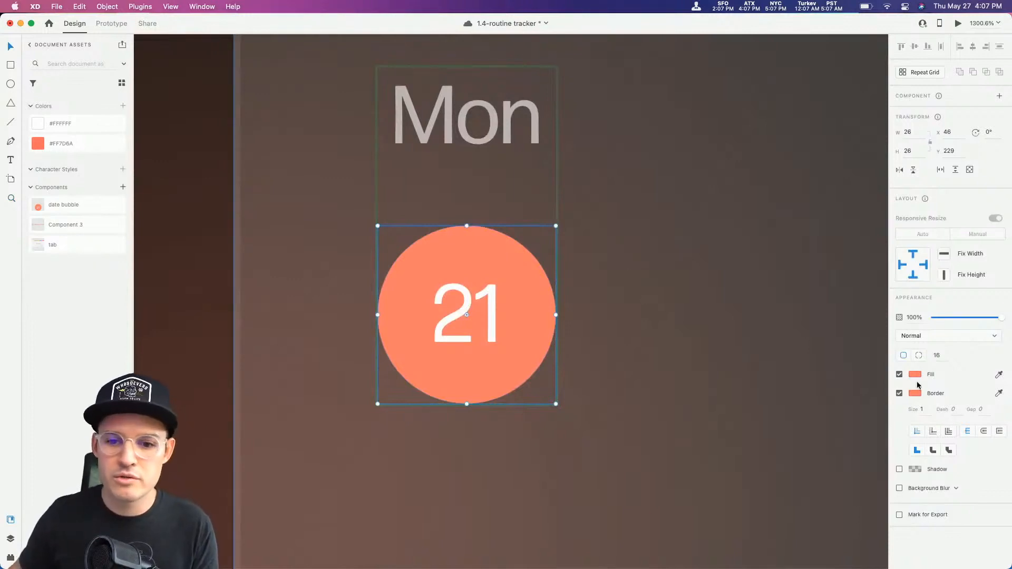
pyautogui.click(899, 393)
pyautogui.click(914, 374)
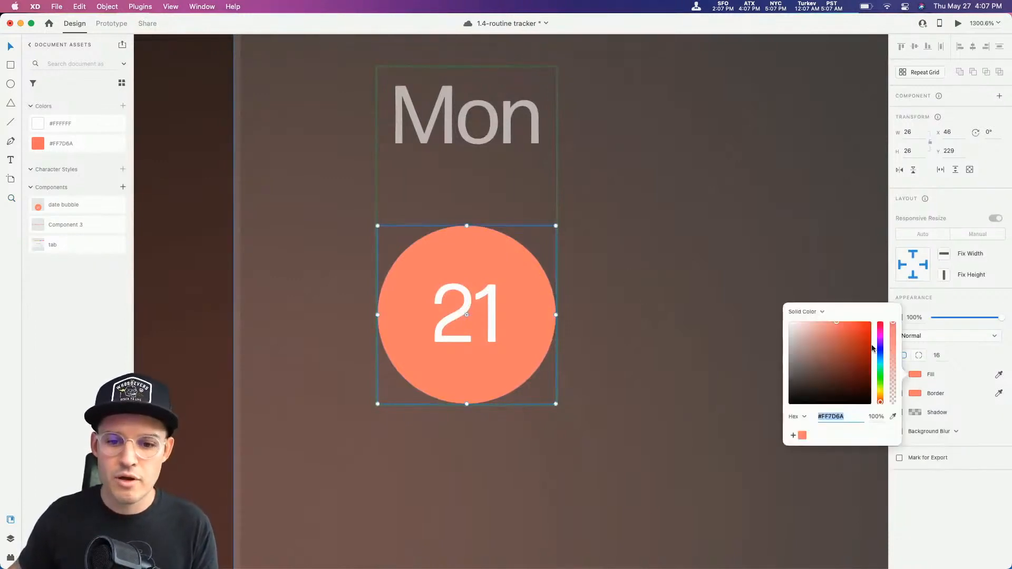
pyautogui.moveTo(872, 349)
pyautogui.mouseDown()
pyautogui.moveTo(773, 346)
pyautogui.moveTo(765, 380)
pyautogui.mouseUp()
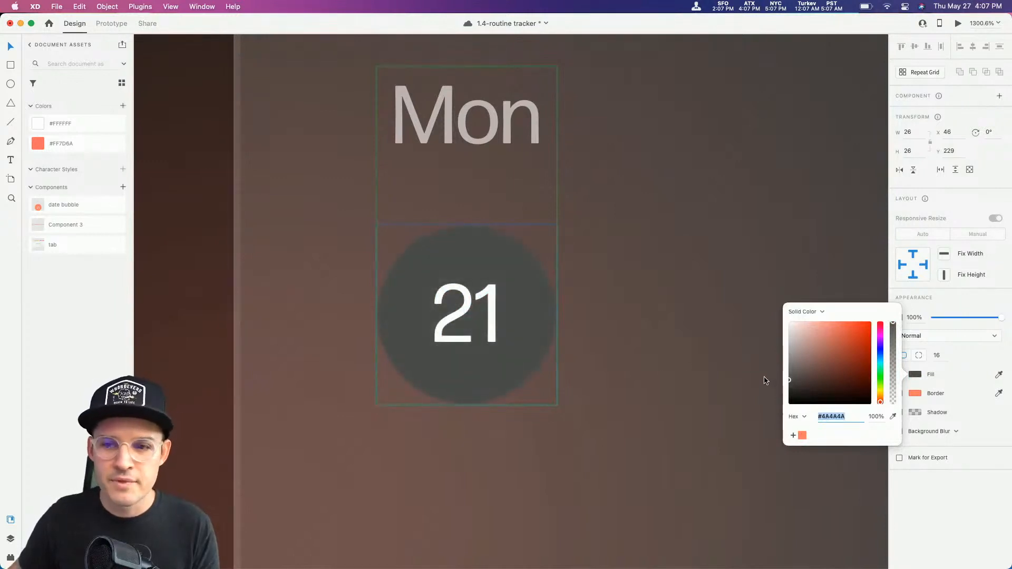
# Step: Collapse the date group in the layer list and move it to the front of the layer order, above date bubble
pyautogui.click(448, 317)
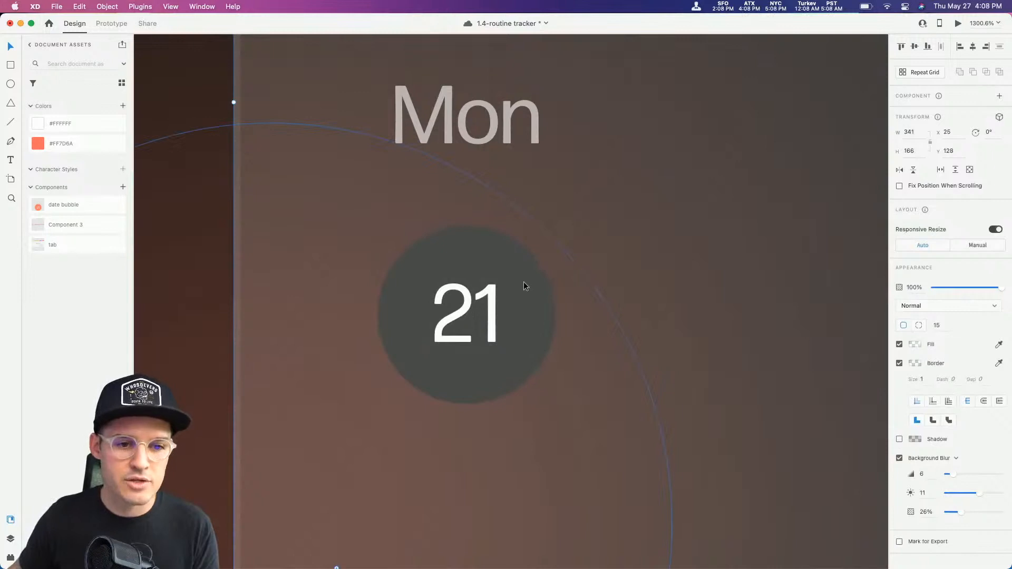
pyautogui.click(10, 538)
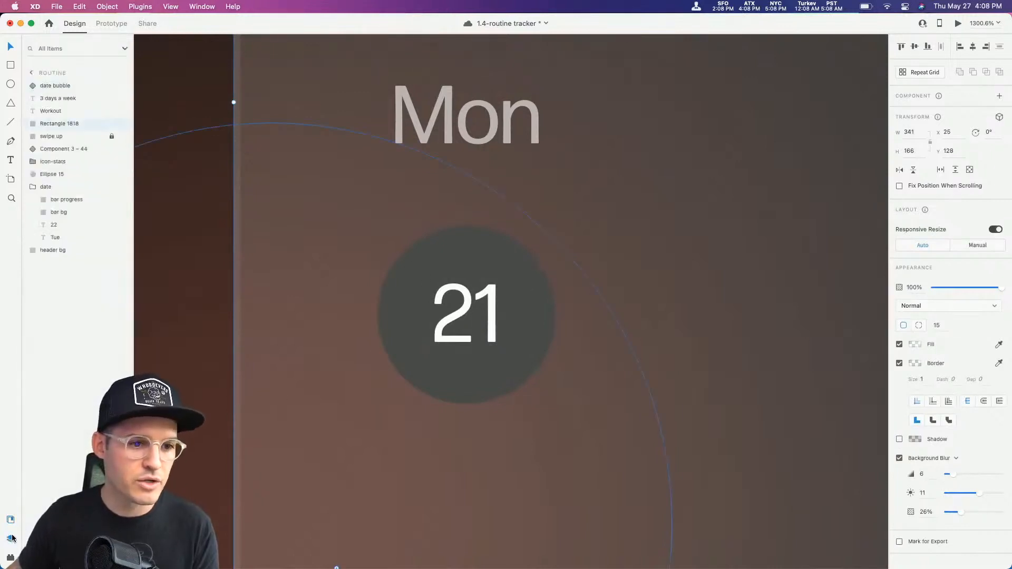
pyautogui.click(196, 355)
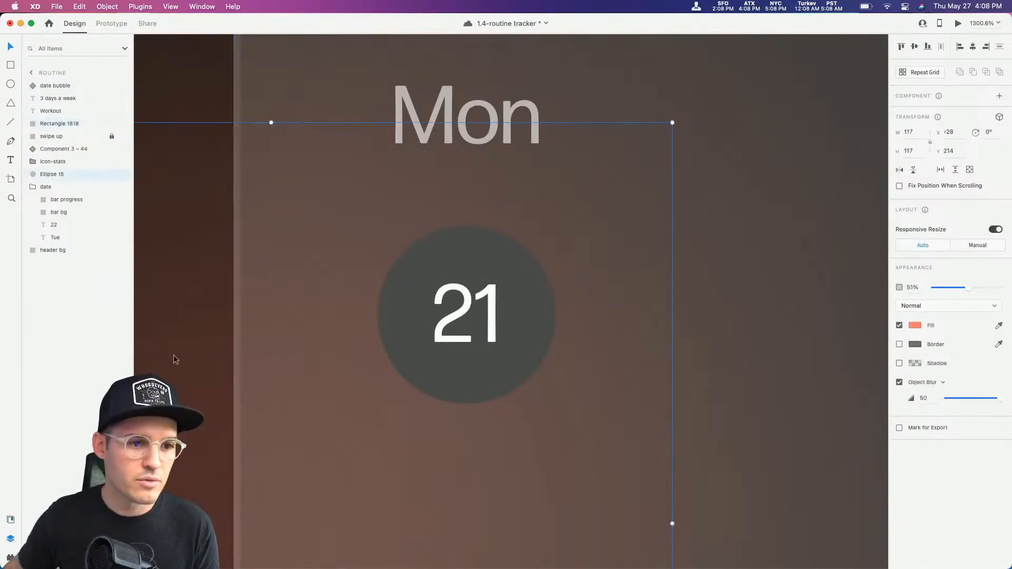
pyautogui.click(33, 187)
pyautogui.moveTo(49, 174); pyautogui.dragTo(60, 84)
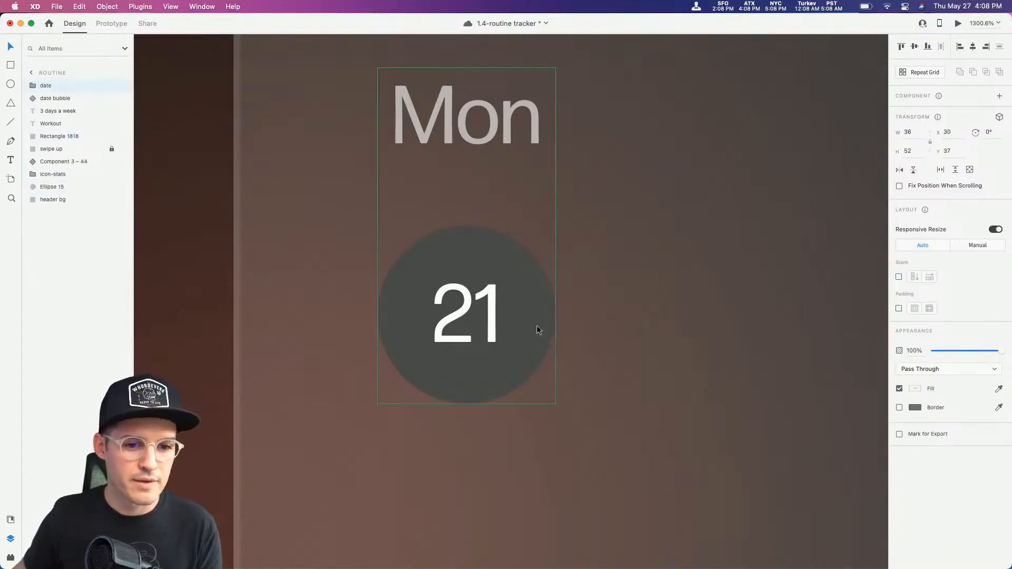
# Step: Lower the opacity of the 21 text in the date bubble's inactive state to 17%
pyautogui.doubleClick(475, 311)
pyautogui.moveTo(955, 431); pyautogui.dragTo(944, 434)
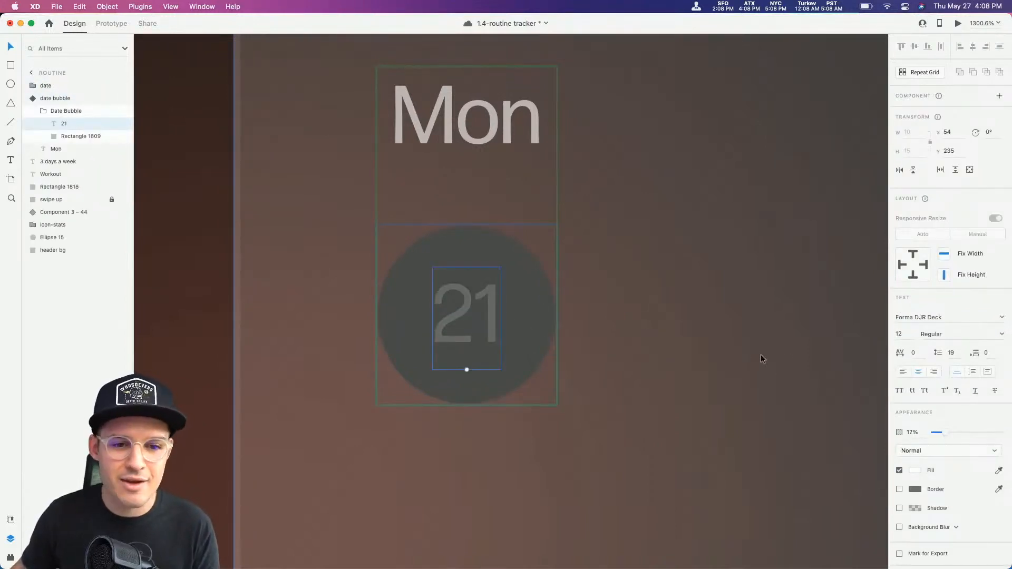
pyautogui.click(460, 278)
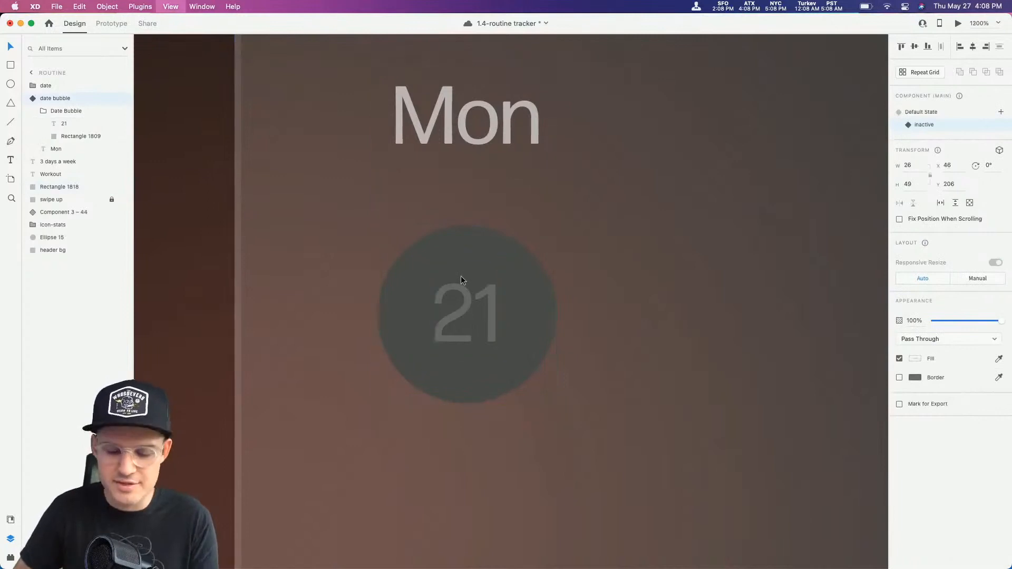
pyautogui.press('super+minus')
pyautogui.hscroll(3, 485, 278)
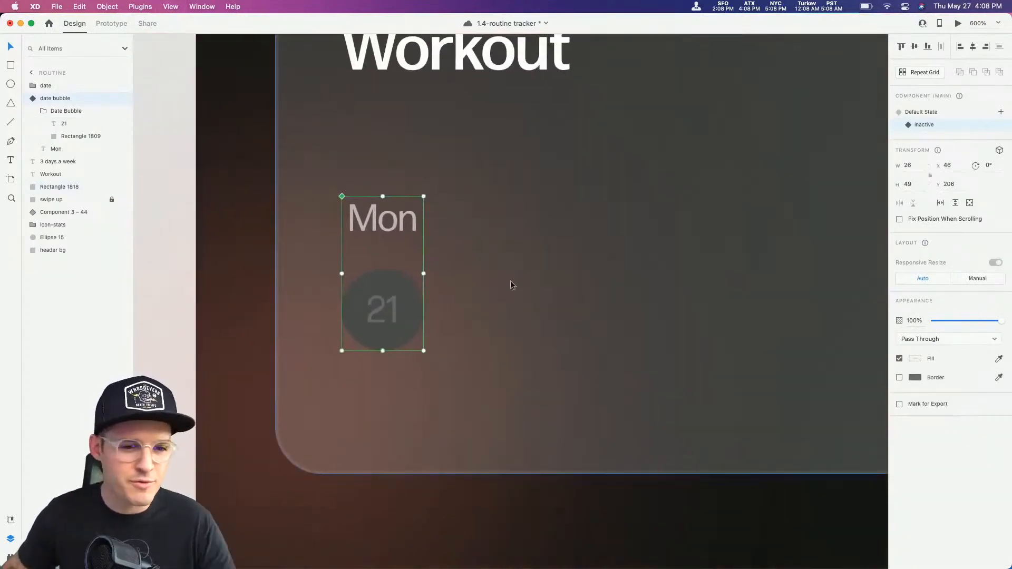
pyautogui.click(1001, 113)
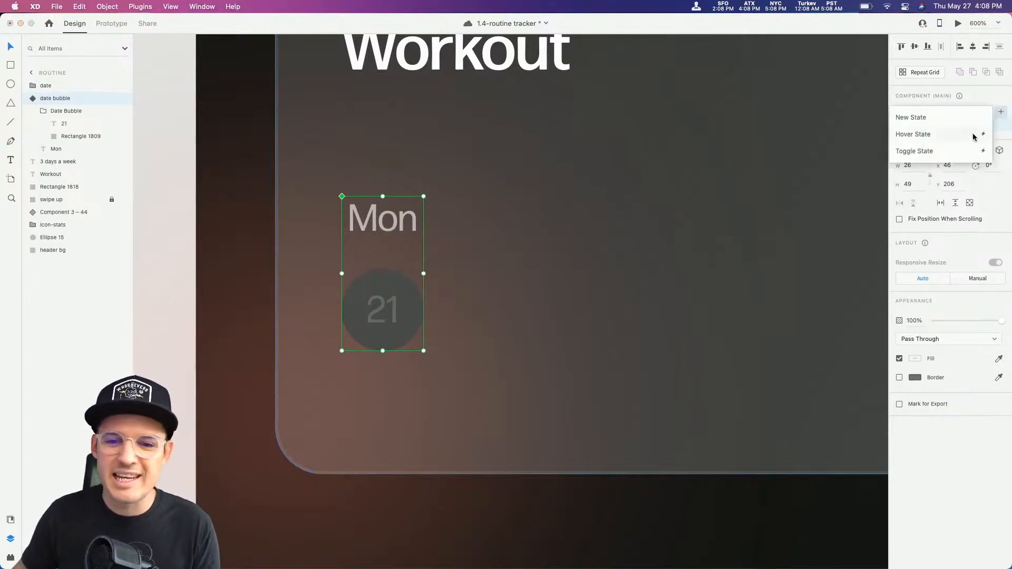
pyautogui.click(953, 118)
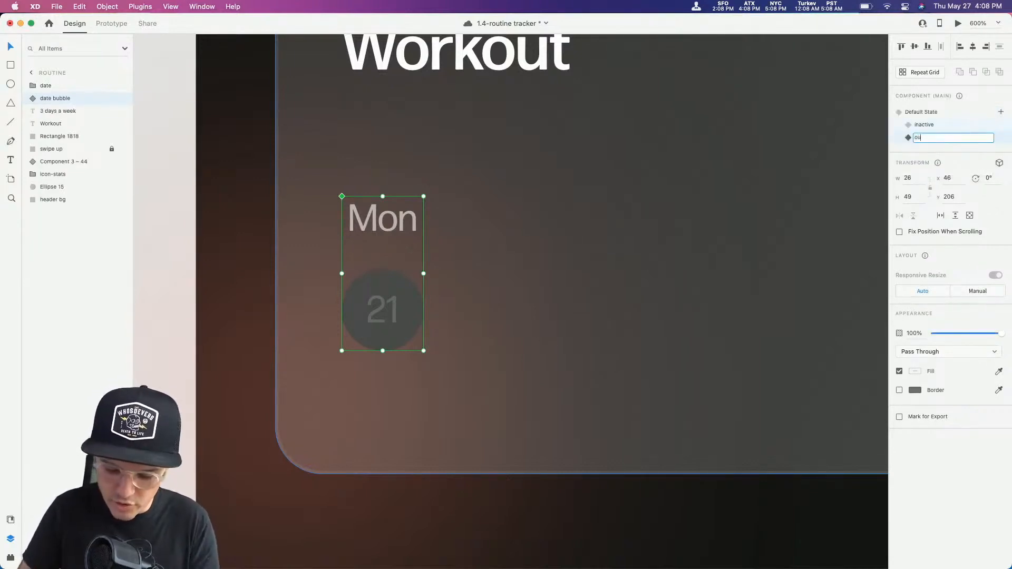
pyautogui.press('Return')
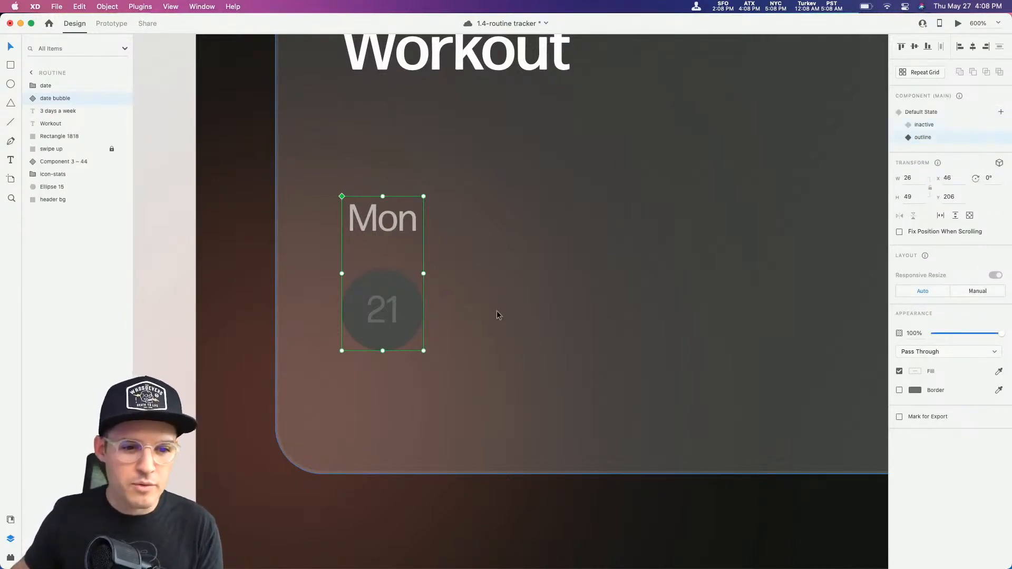
pyautogui.press('super+z')
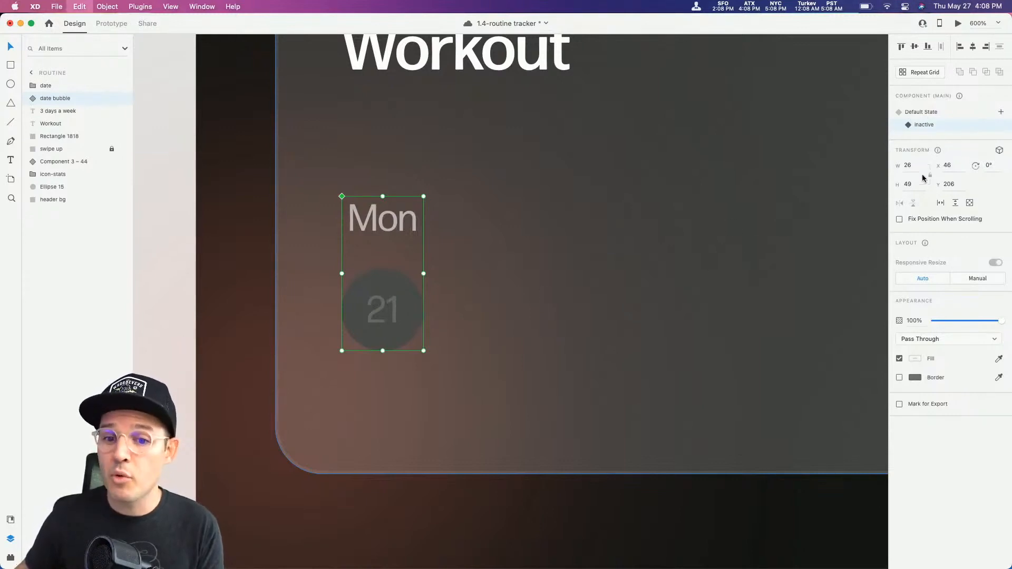
# Step: Return the date bubble to its Default State and add a new state from it named outlines
pyautogui.click(930, 114)
pyautogui.click(932, 125)
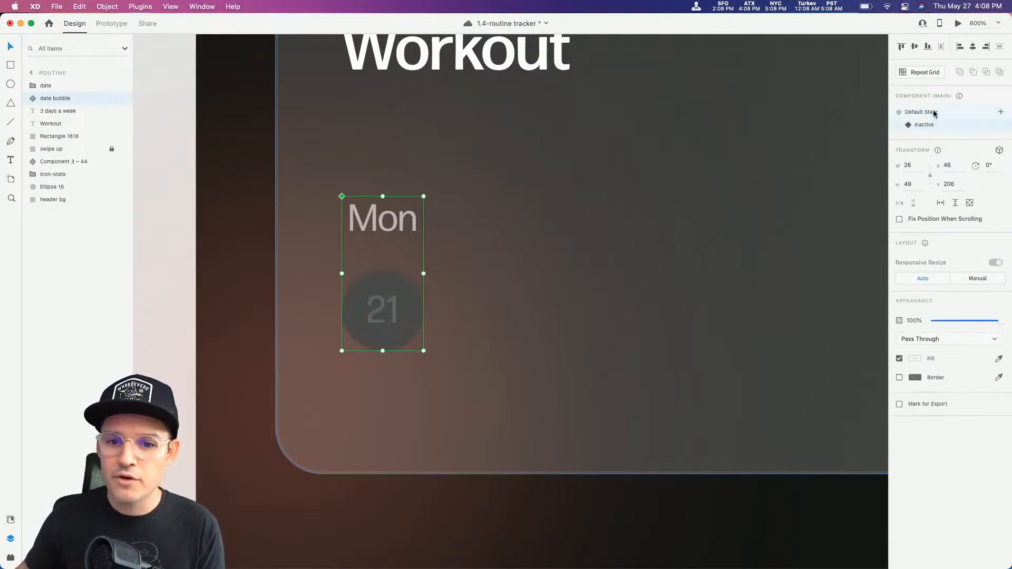
pyautogui.click(927, 113)
pyautogui.click(928, 125)
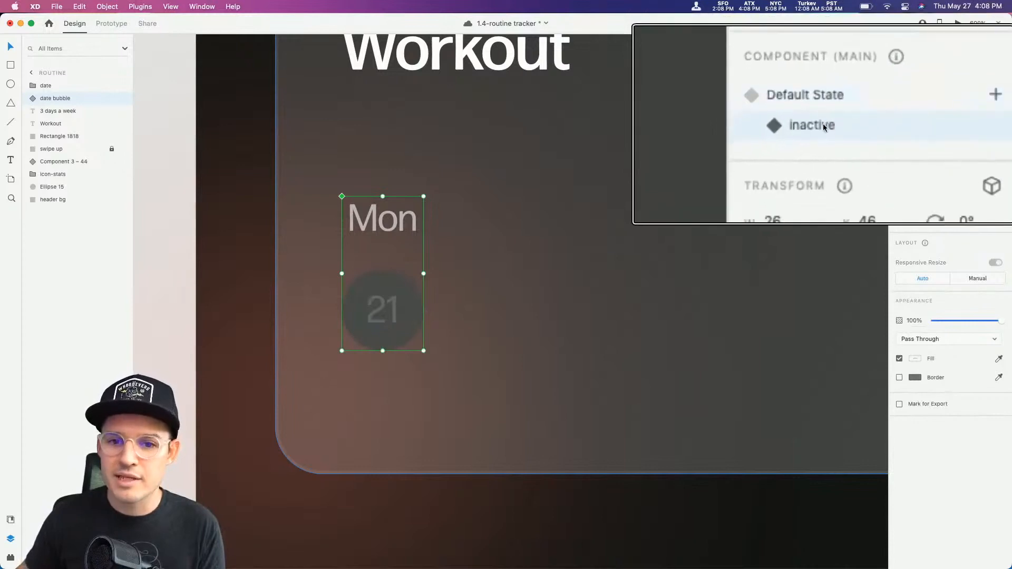
pyautogui.click(830, 112)
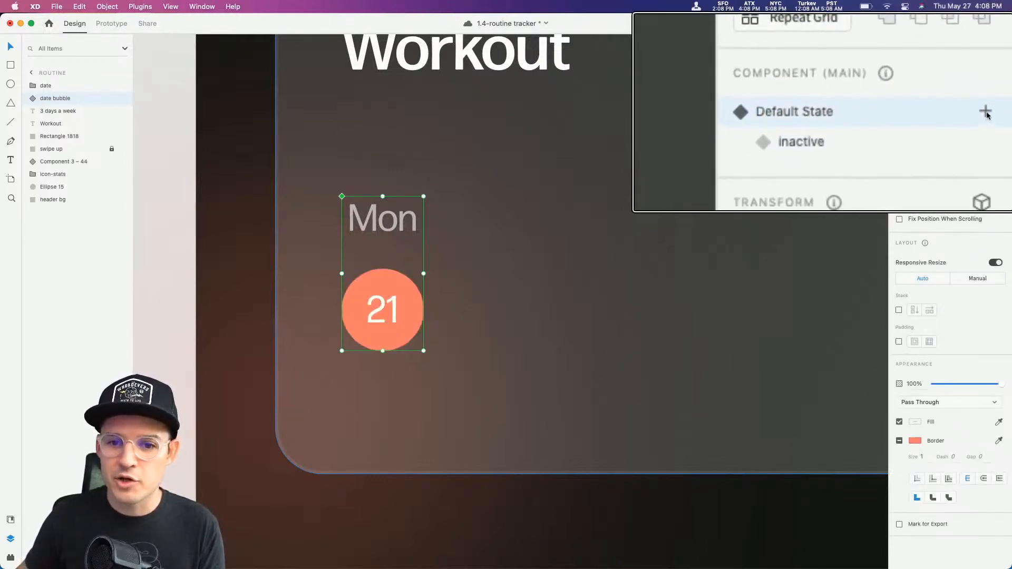
pyautogui.click(984, 113)
pyautogui.click(824, 121)
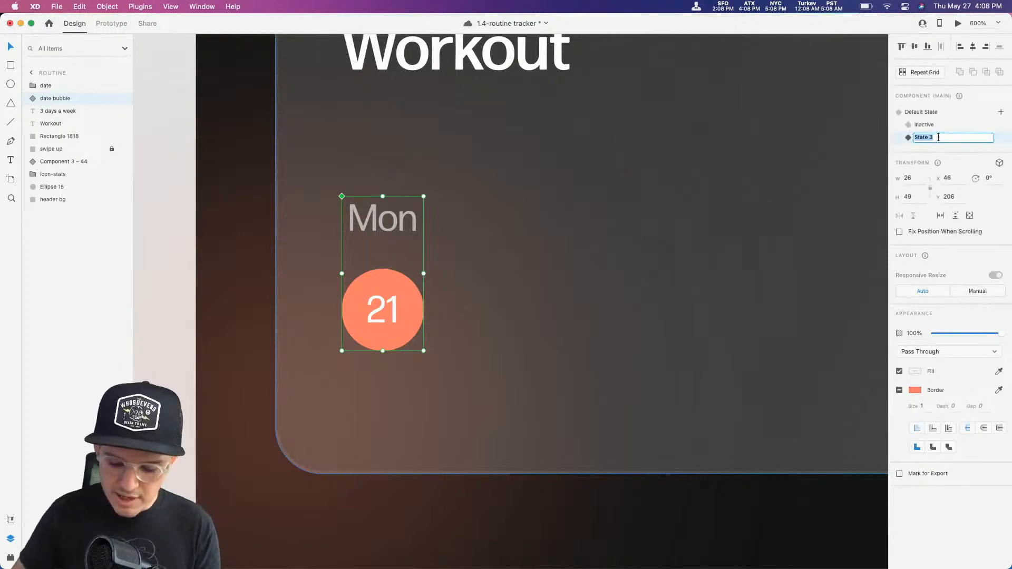
pyautogui.write('outlineds')
pyautogui.press('Return')
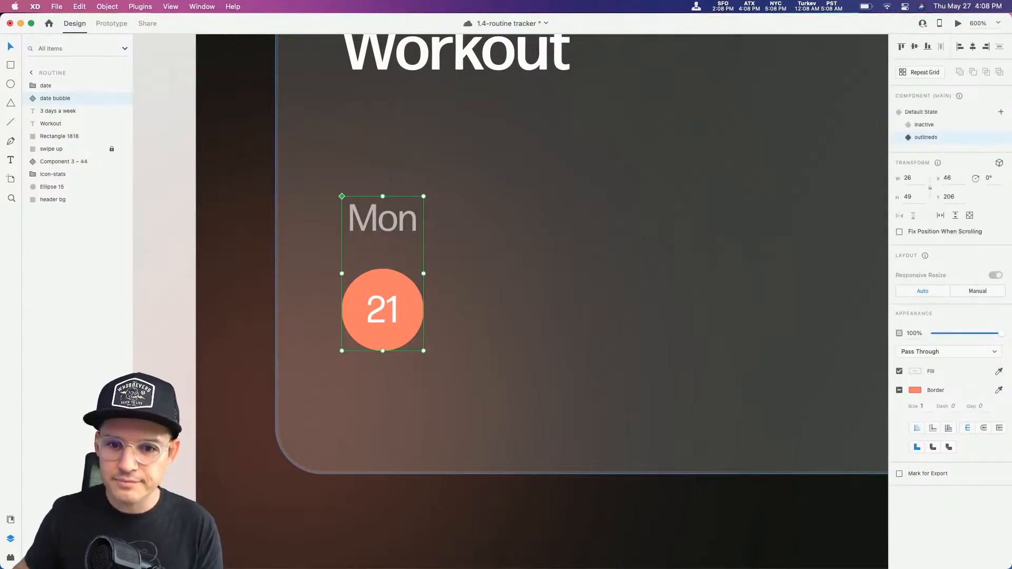
pyautogui.doubleClick(935, 139)
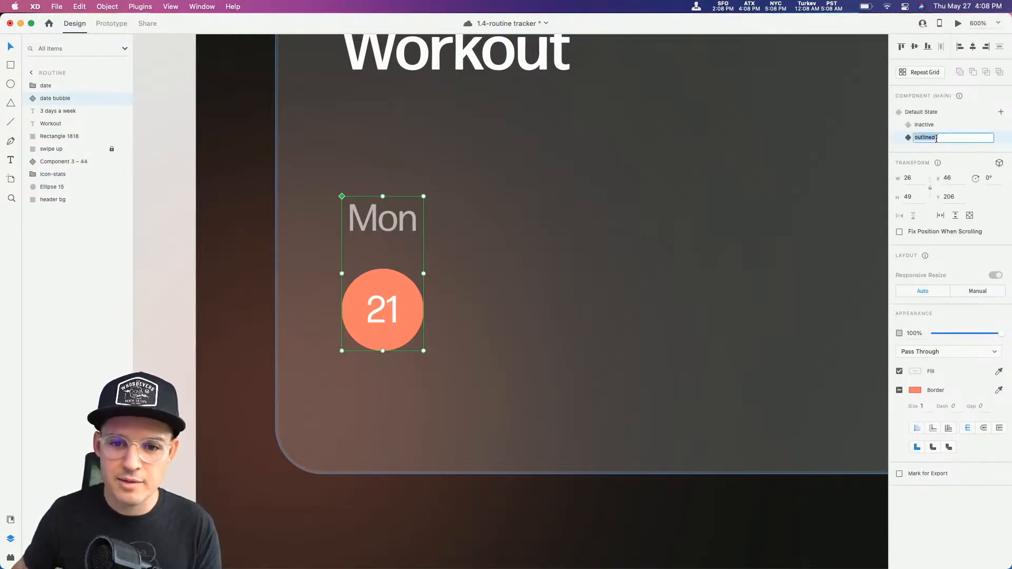
pyautogui.click(934, 138)
pyautogui.press('BackSpace')
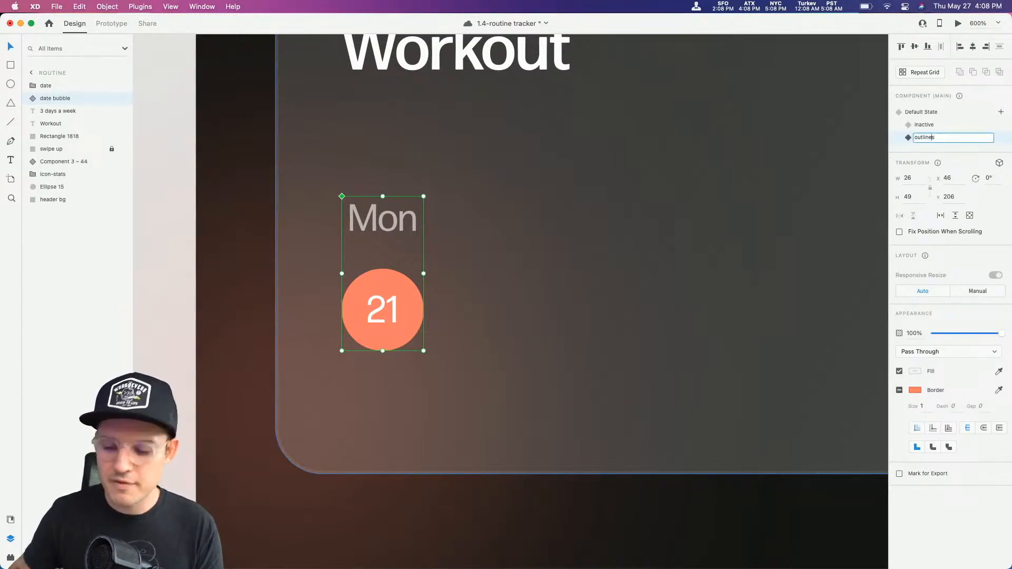
pyautogui.press('Return')
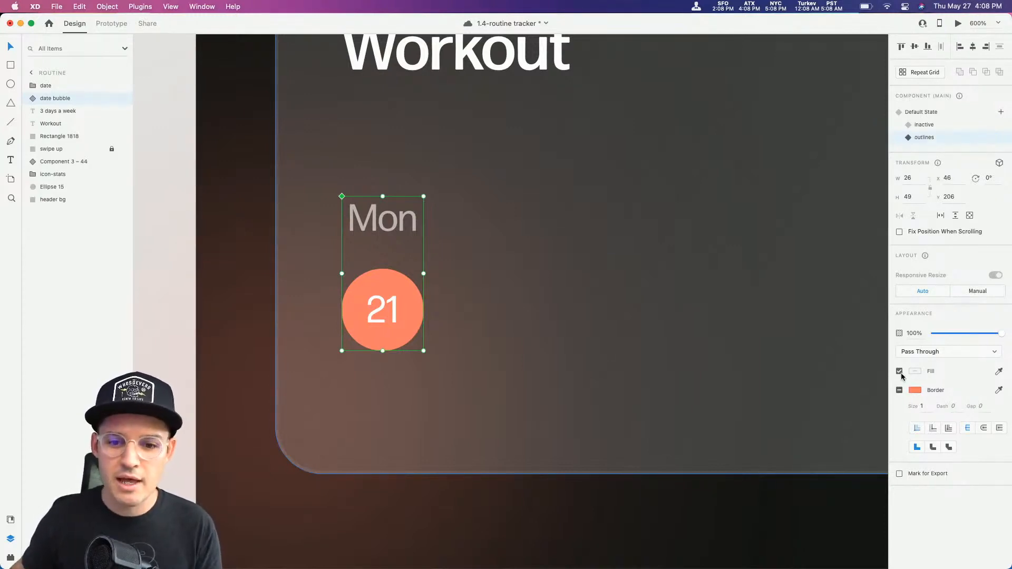
# Step: Lock the blurred coral Ellipse 15 behind the card, keeping it shown
pyautogui.click(454, 331)
pyautogui.click(413, 327)
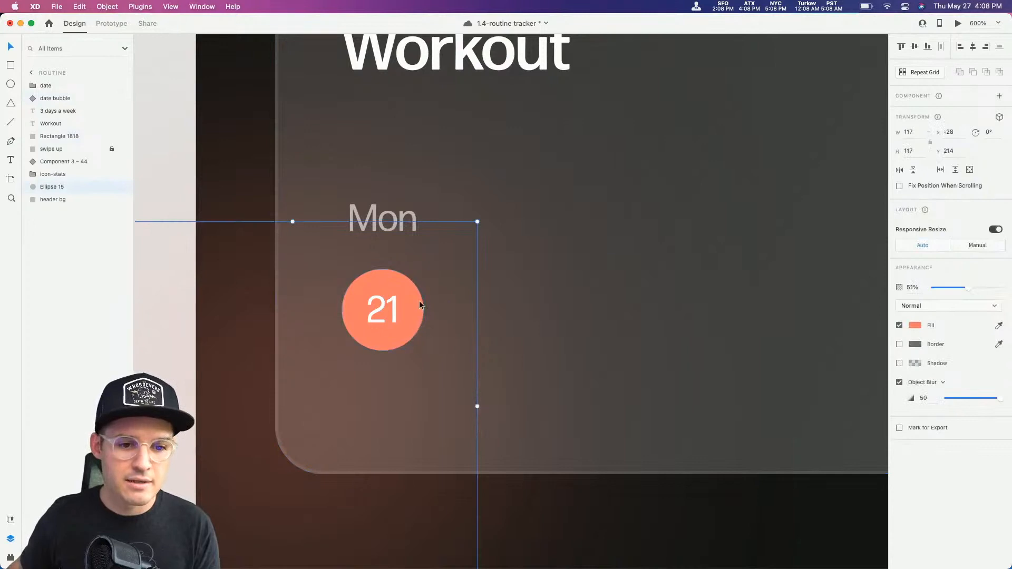
pyautogui.keyDown('super'); pyautogui.click(419, 301); pyautogui.keyUp('super')
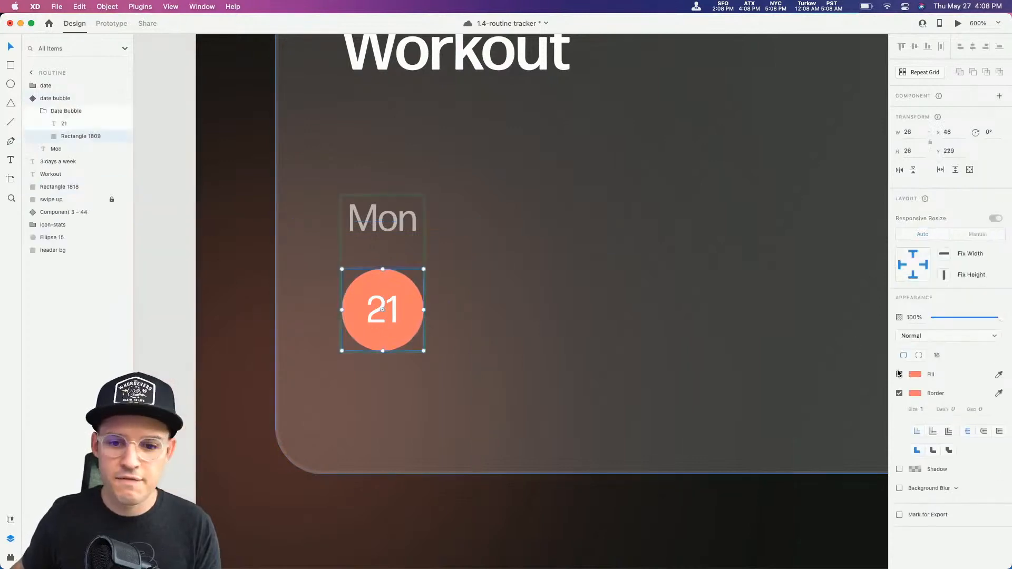
pyautogui.click(229, 381)
pyautogui.click(121, 239)
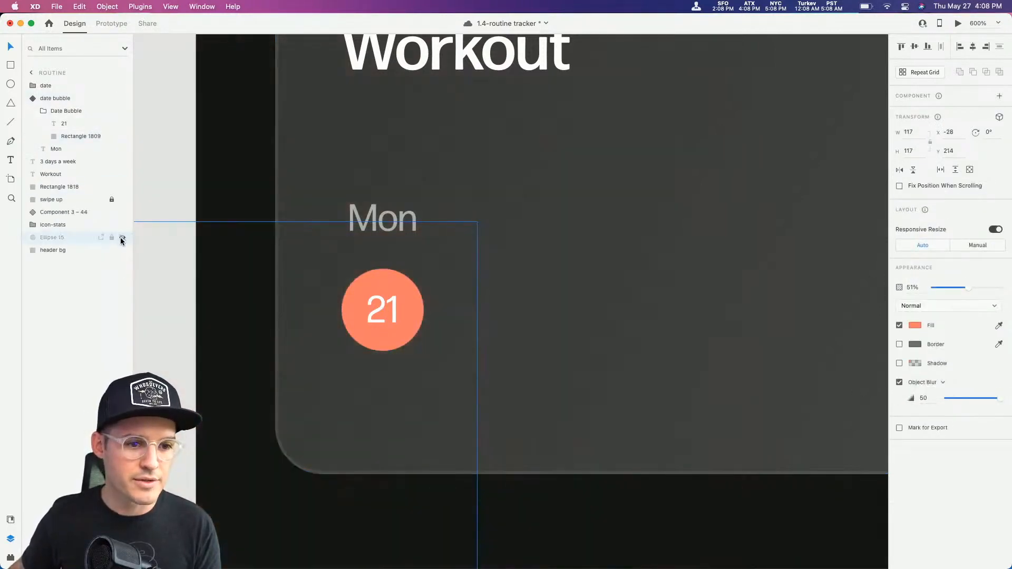
pyautogui.click(121, 238)
pyautogui.click(111, 237)
pyautogui.click(454, 465)
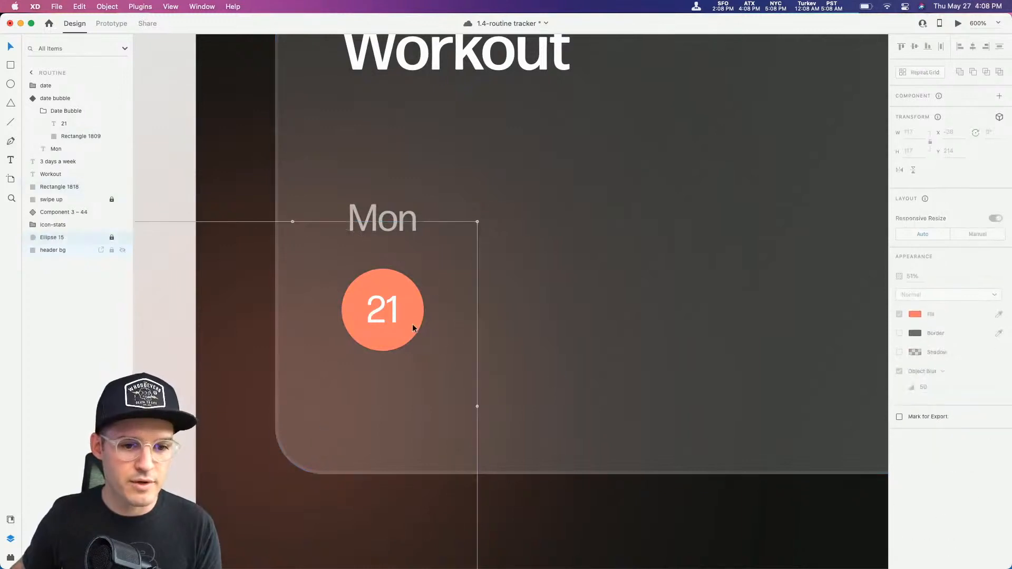
# Step: Turn off the fill of the circle behind 21 in the outlines state, keeping its coral border, and switch the date bubble to inactive
pyautogui.keyDown('super'); pyautogui.click(413, 288); pyautogui.keyUp('super')
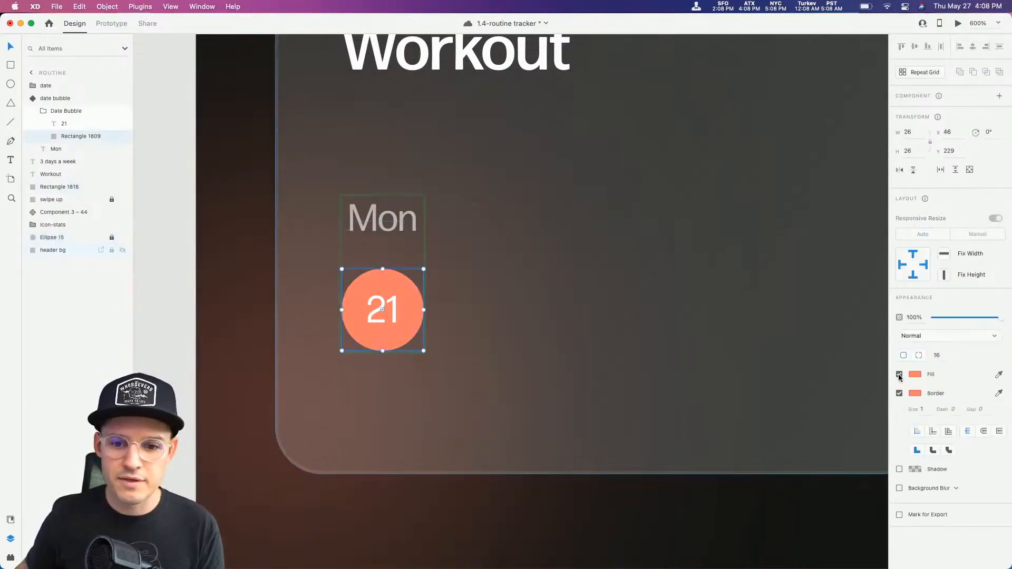
pyautogui.click(899, 375)
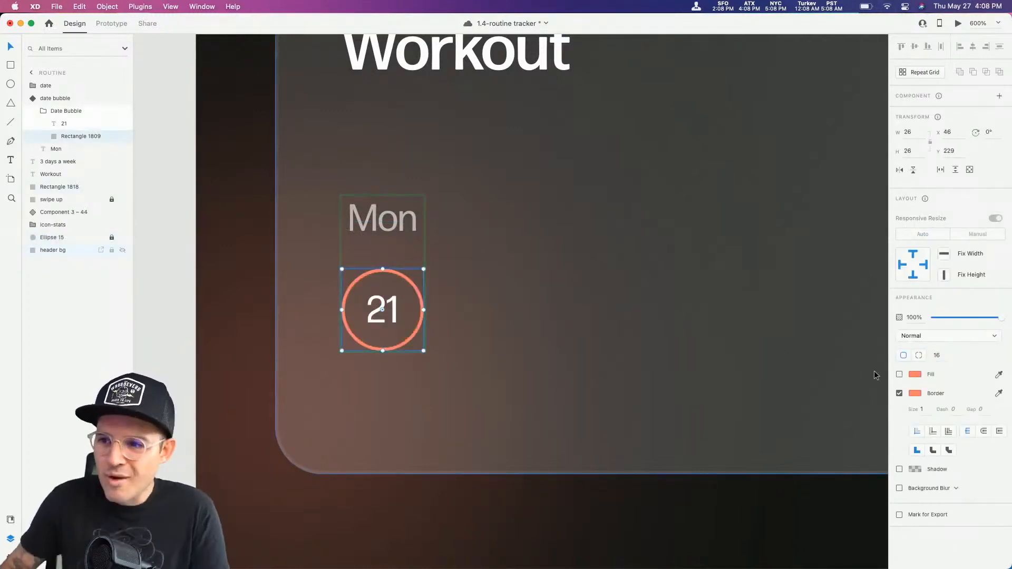
pyautogui.click(610, 332)
pyautogui.click(398, 314)
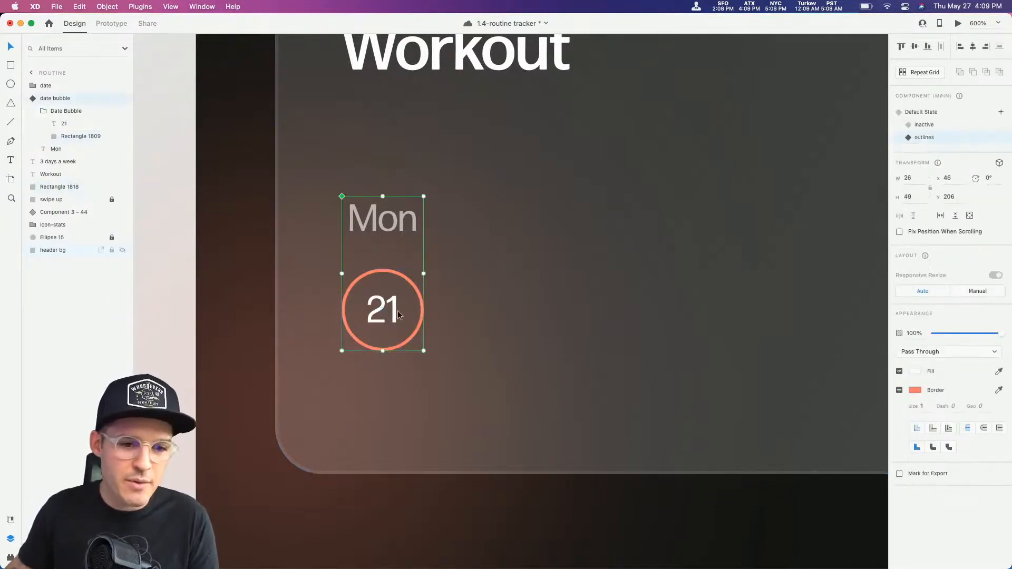
pyautogui.click(930, 125)
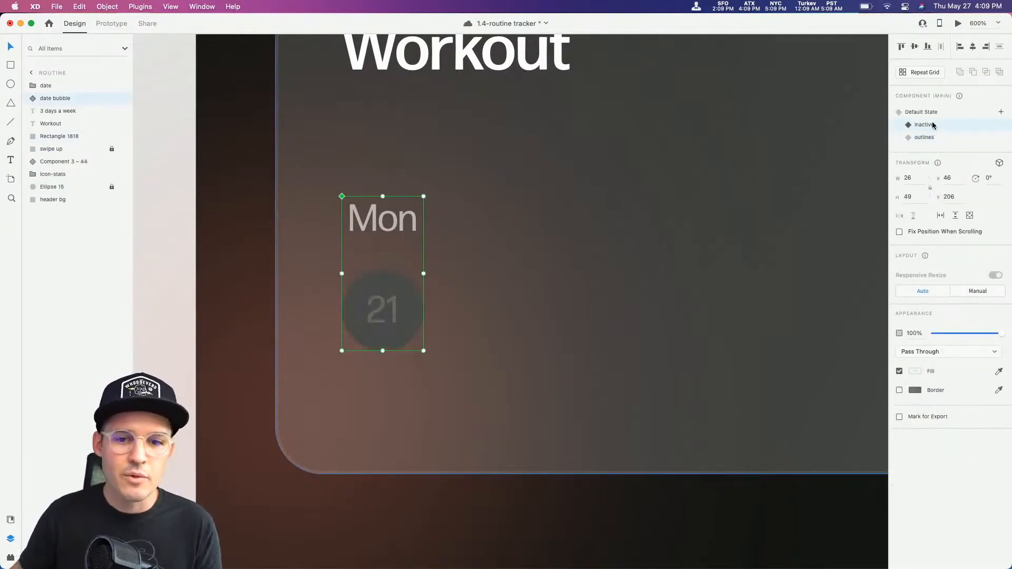
# Step: Return the date bubble to its Default State and repeat it into a row of seven across the Workout card, tightening the gaps slightly
pyautogui.click(921, 111)
pyautogui.click(656, 314)
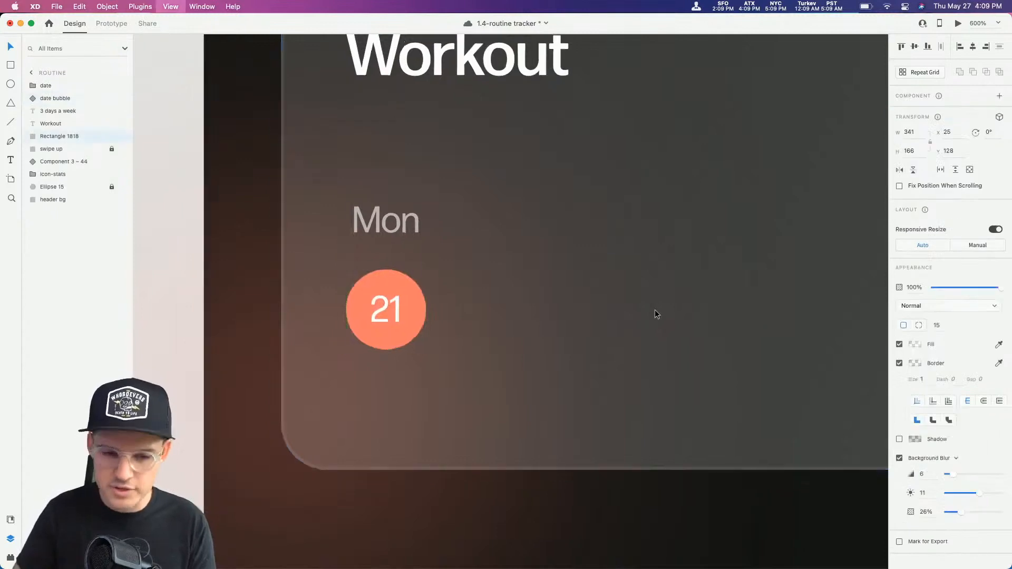
pyautogui.scroll(-5, 656, 314)
pyautogui.moveTo(655, 312); pyautogui.dragTo(475, 293)
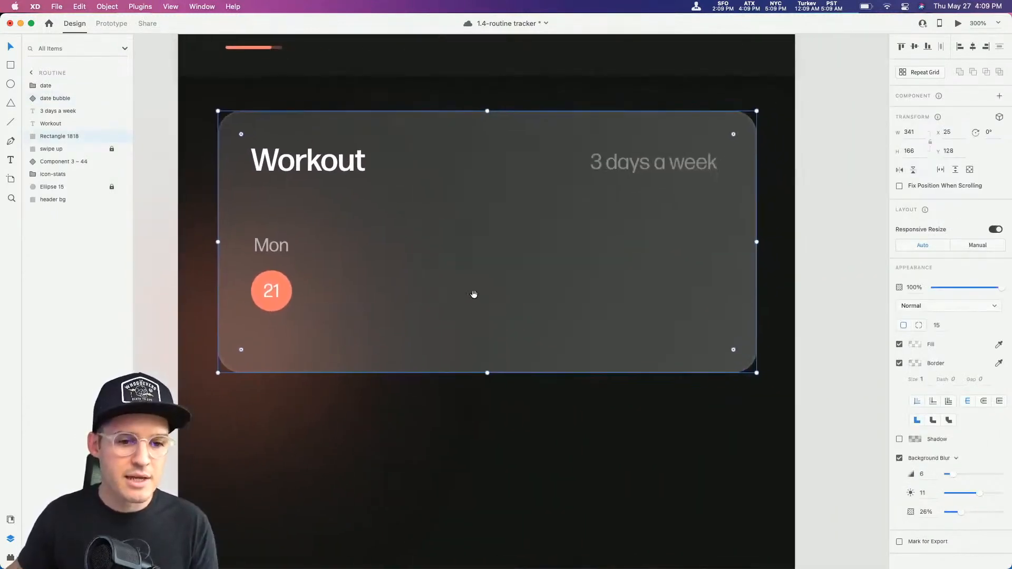
pyautogui.click(265, 295)
pyautogui.press('super+r')
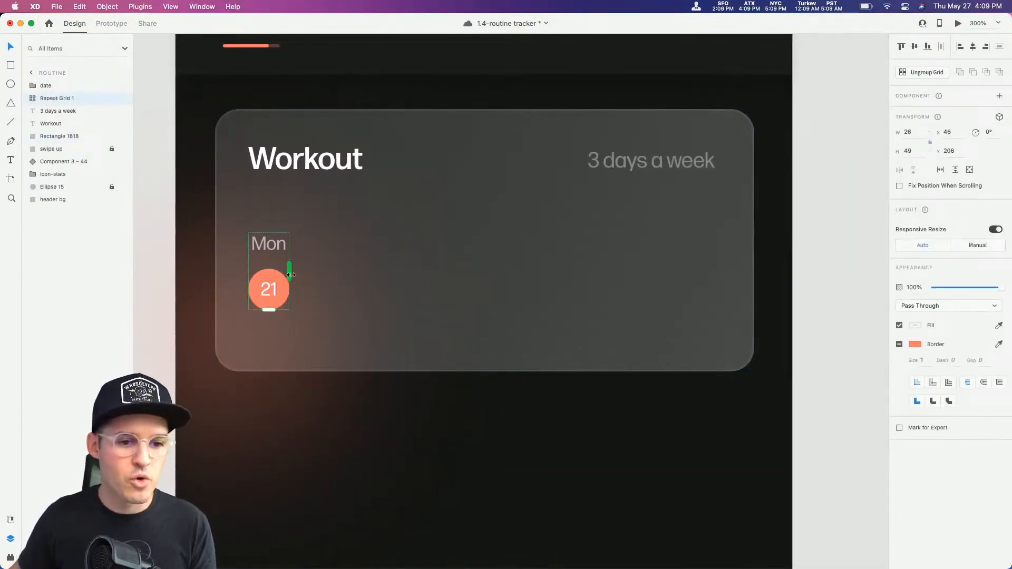
pyautogui.moveTo(290, 275); pyautogui.dragTo(726, 273)
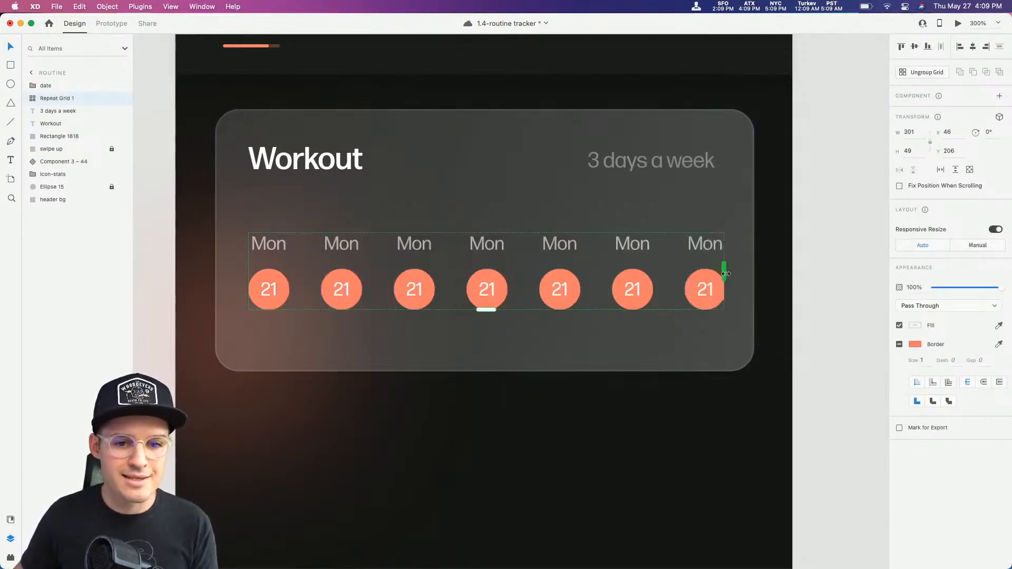
pyautogui.moveTo(532, 280); pyautogui.dragTo(520, 282)
pyautogui.click(476, 353)
# Step: Ungroup the repeat grid of date bubbles into separate component instances
pyautogui.click(485, 297)
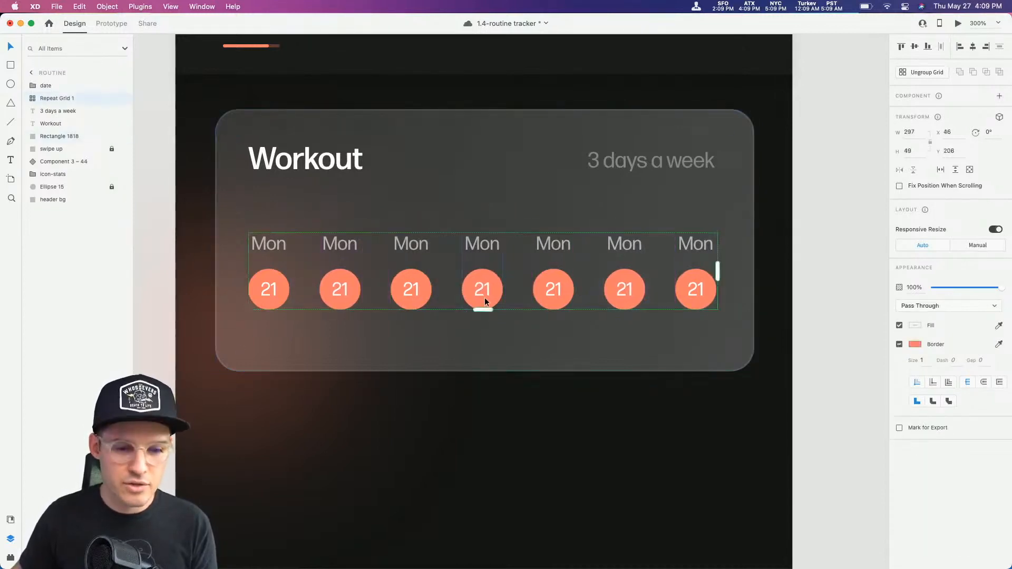
pyautogui.rightClick(485, 297)
pyautogui.click(534, 415)
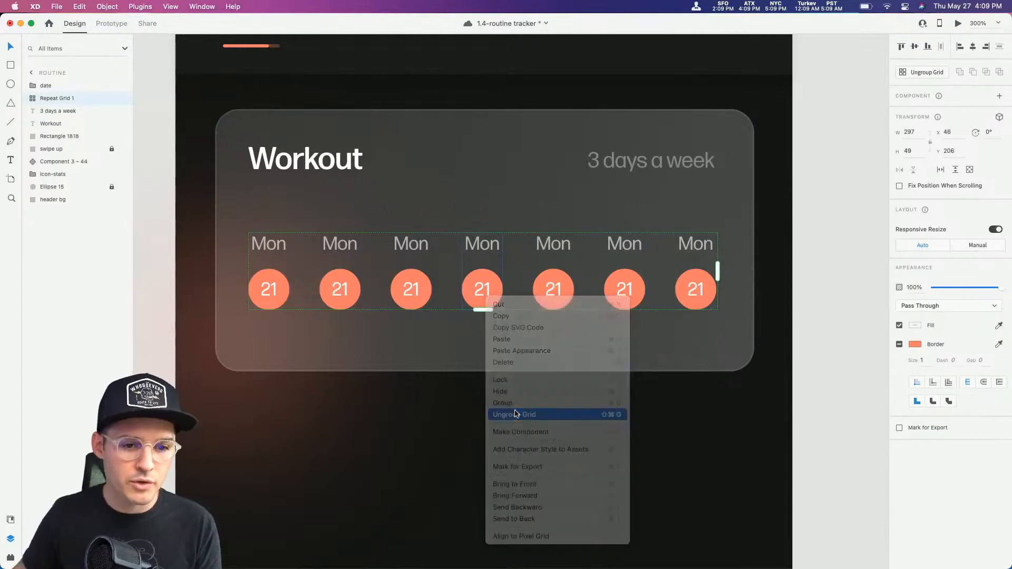
# Step: Set the second, fourth, sixth and seventh date bubbles to the inactive state and the fifth to outlines
pyautogui.click(352, 296)
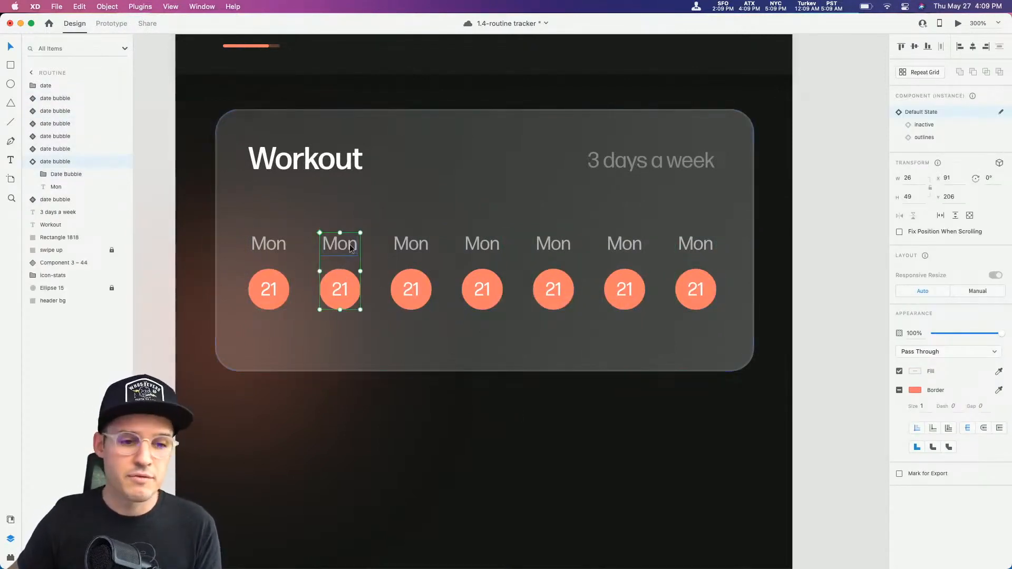
pyautogui.click(935, 130)
pyautogui.click(476, 261)
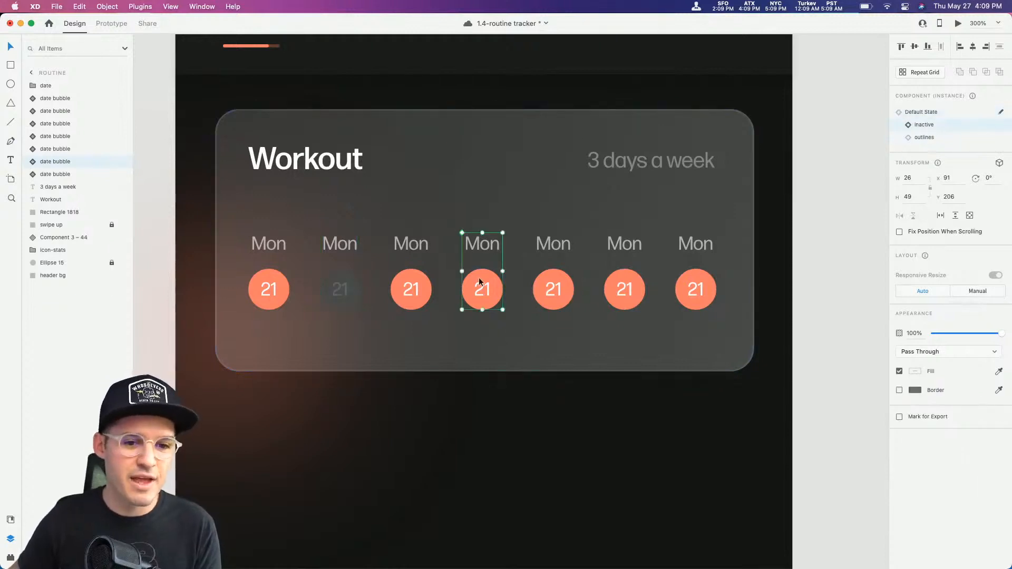
pyautogui.click(923, 126)
pyautogui.click(612, 281)
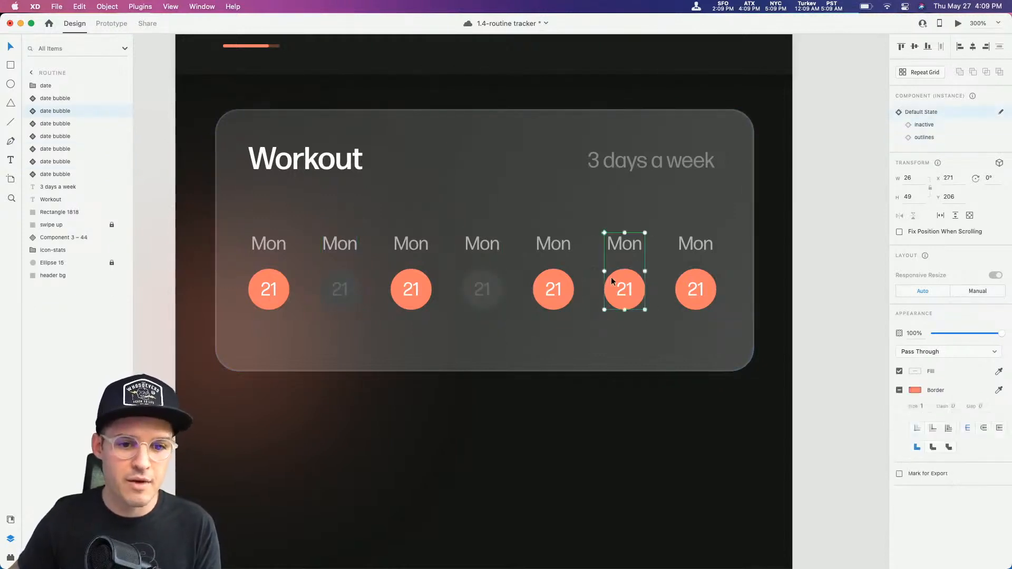
pyautogui.click(923, 125)
pyautogui.click(700, 296)
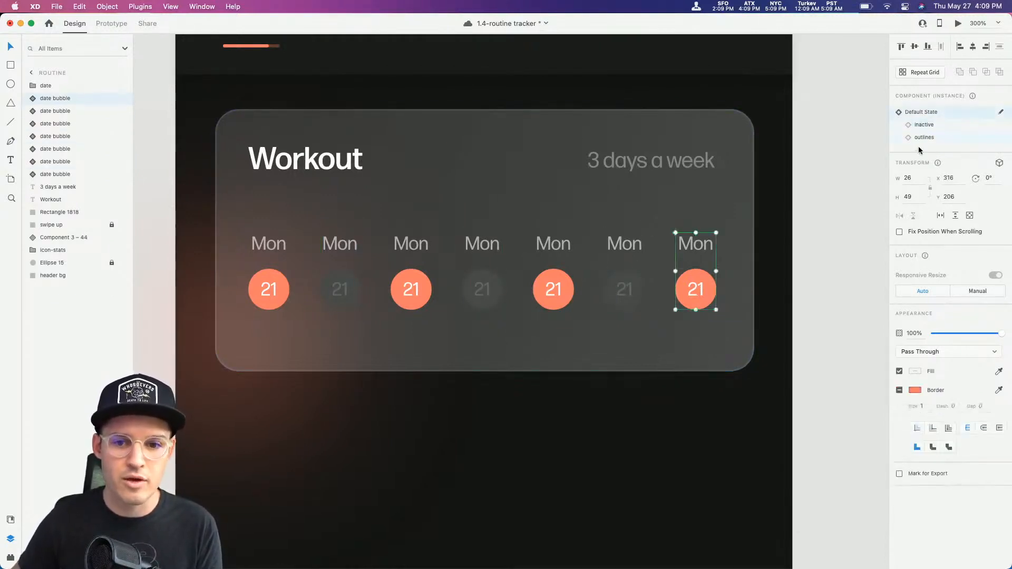
pyautogui.click(929, 131)
pyautogui.click(559, 290)
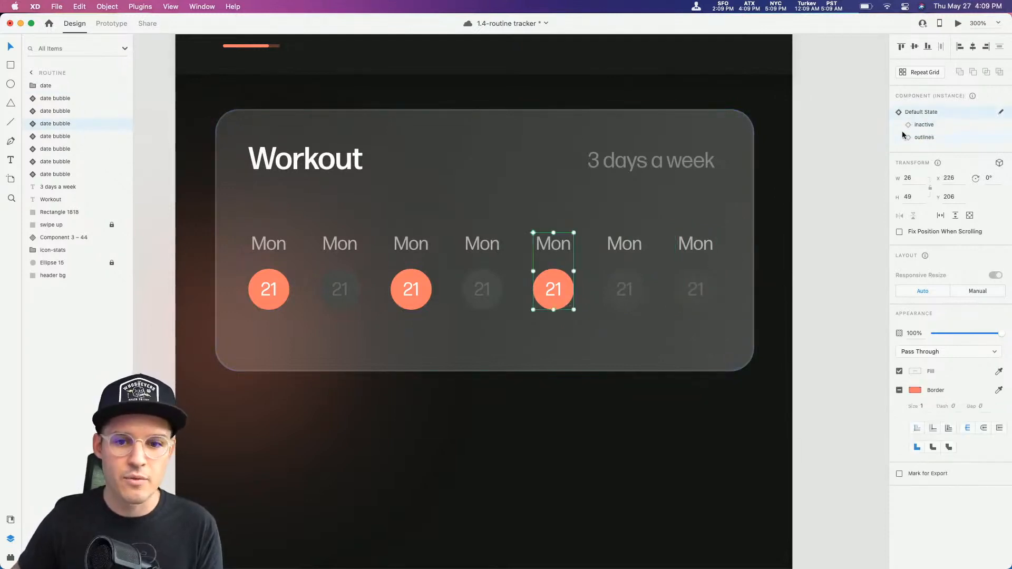
pyautogui.click(929, 139)
# Step: Change the day labels of the second and third date bubbles to Tue and Wed
pyautogui.doubleClick(340, 245)
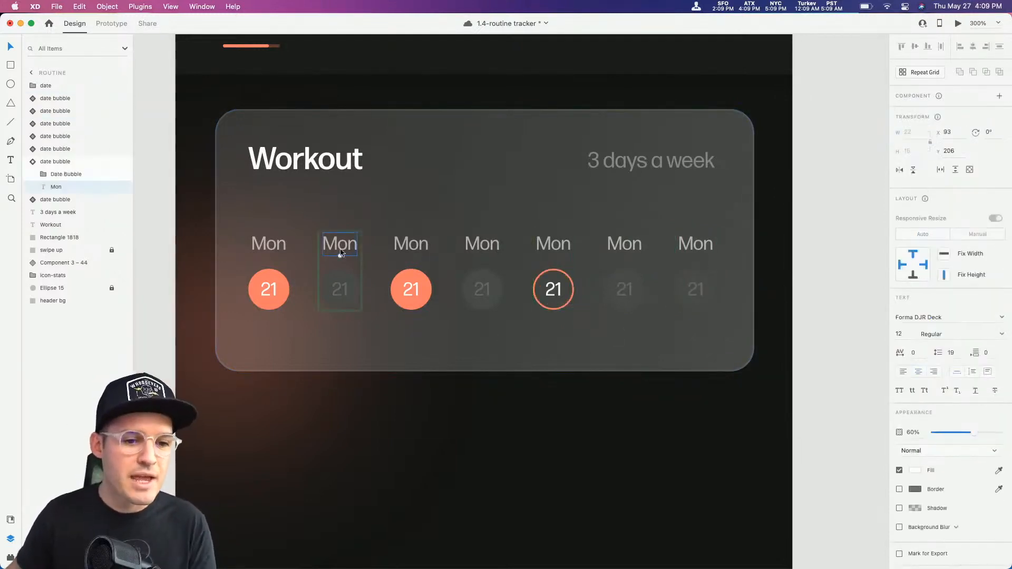
pyautogui.doubleClick(341, 248)
pyautogui.write('Tue')
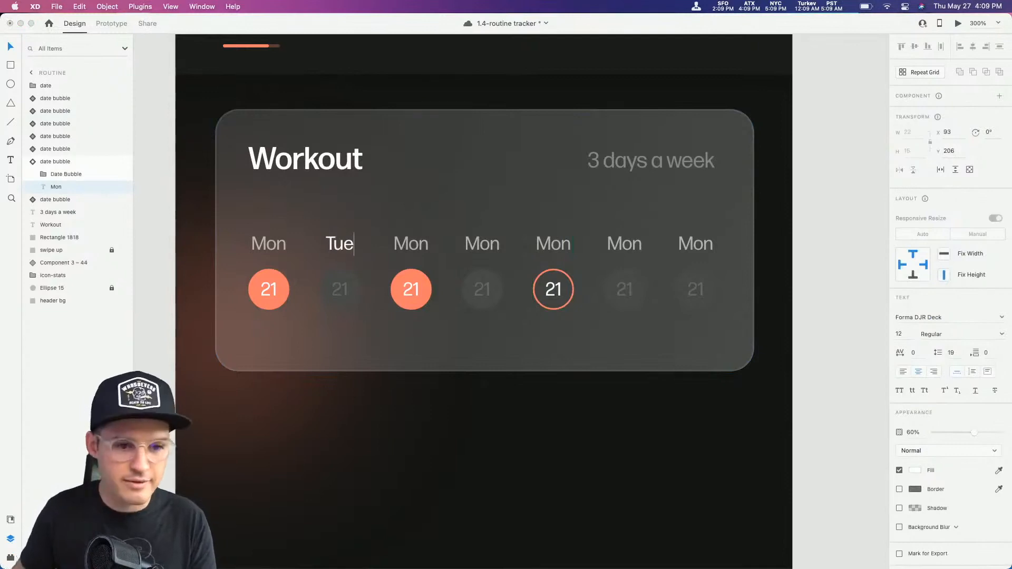
pyautogui.doubleClick(410, 251)
pyautogui.doubleClick(413, 248)
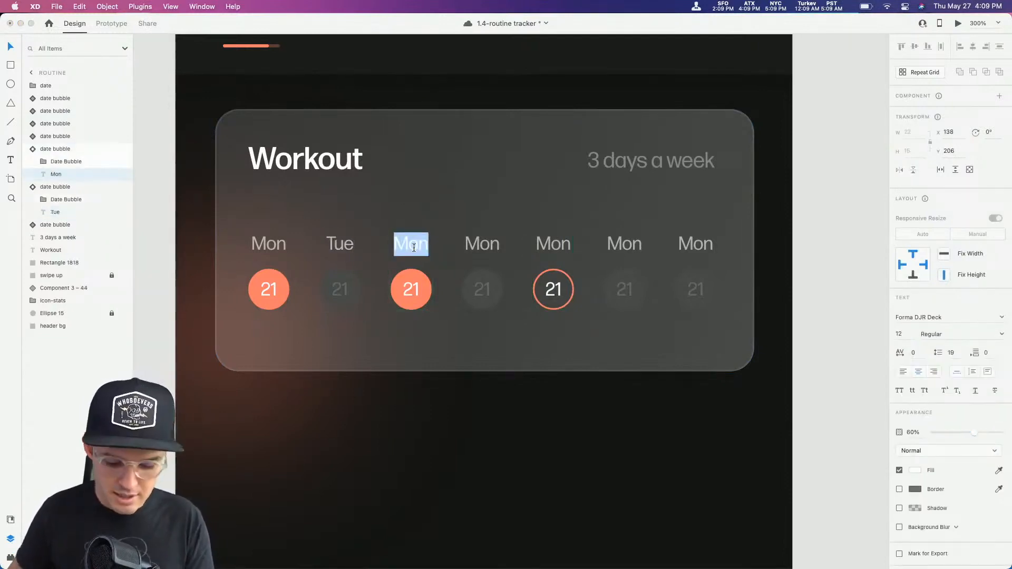
pyautogui.write('Wed')
# Step: Change the day label of the fourth date bubble to Thu
pyautogui.doubleClick(482, 252)
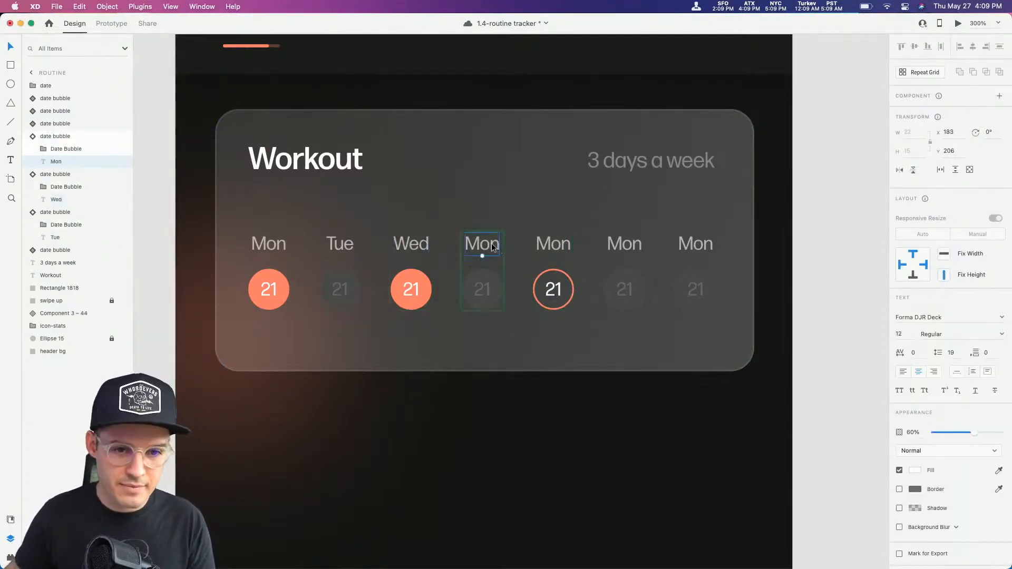
pyautogui.doubleClick(491, 244)
pyautogui.write('T')
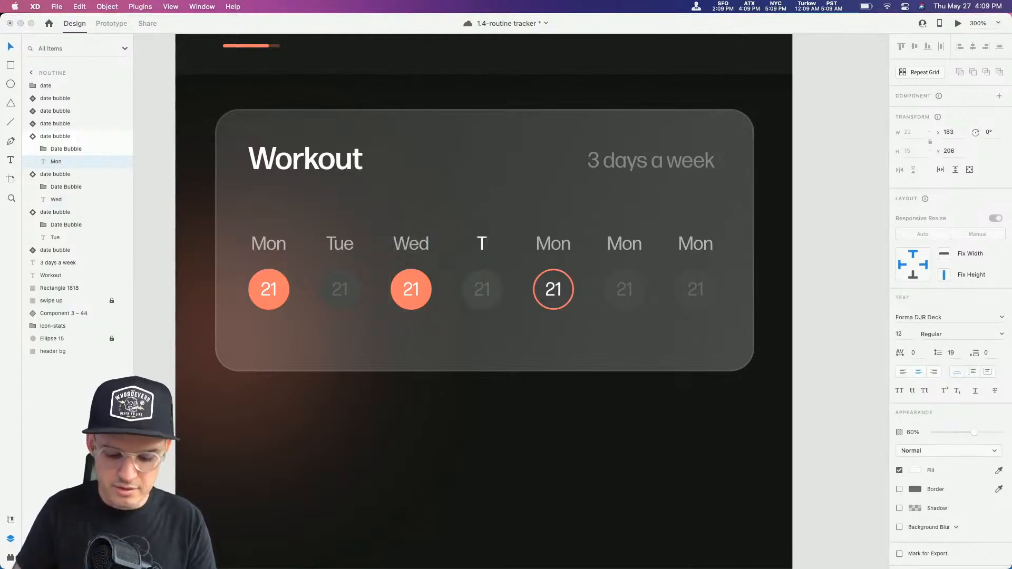
pyautogui.write('hr')
pyautogui.doubleClick(555, 250)
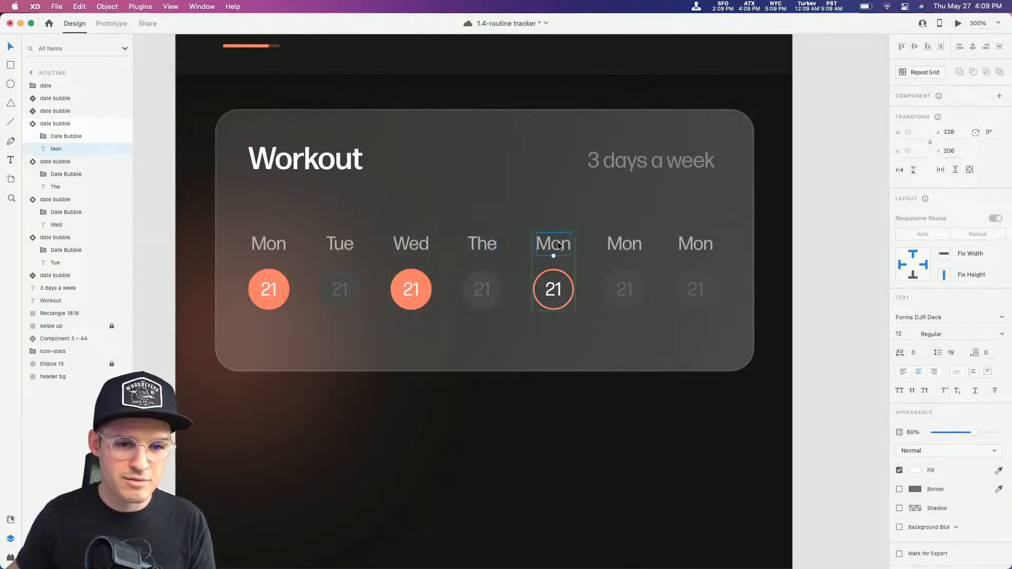
pyautogui.doubleClick(554, 248)
pyautogui.doubleClick(491, 244)
pyautogui.click(493, 243)
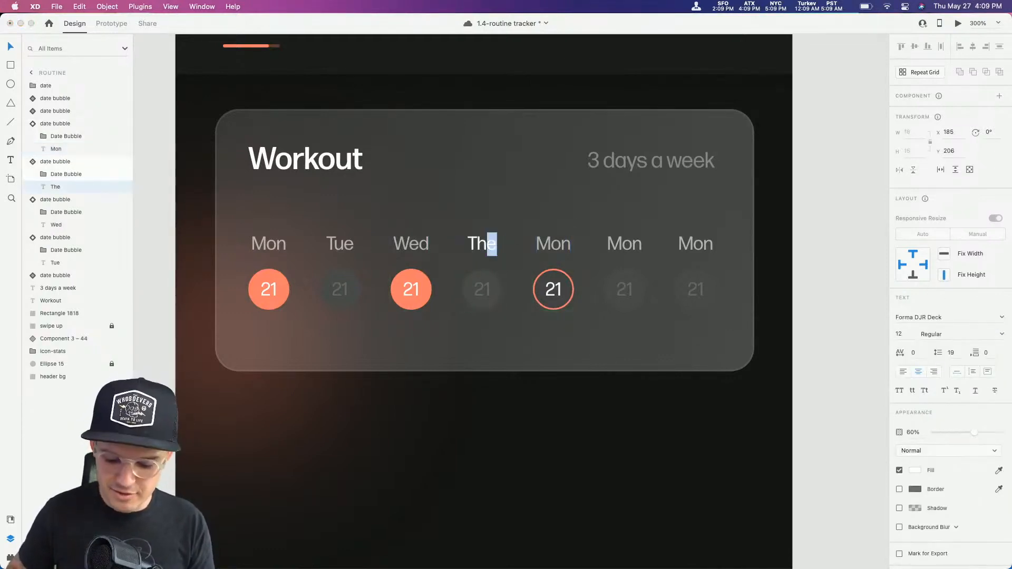
# Step: Change the day labels of the last three date bubbles to Fri, Sat and Sun
pyautogui.click(560, 240)
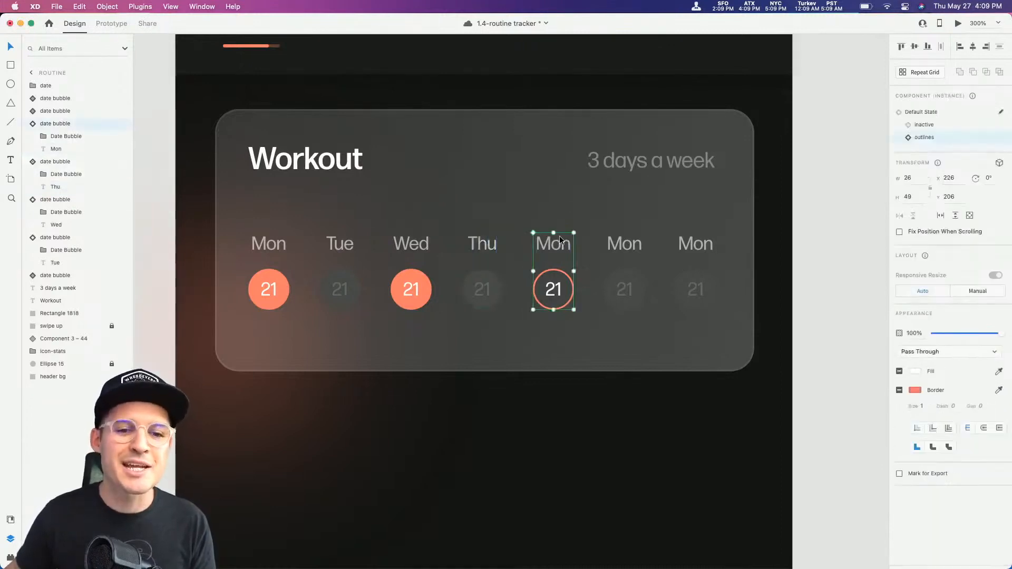
pyautogui.doubleClick(557, 245)
pyautogui.write('Fri')
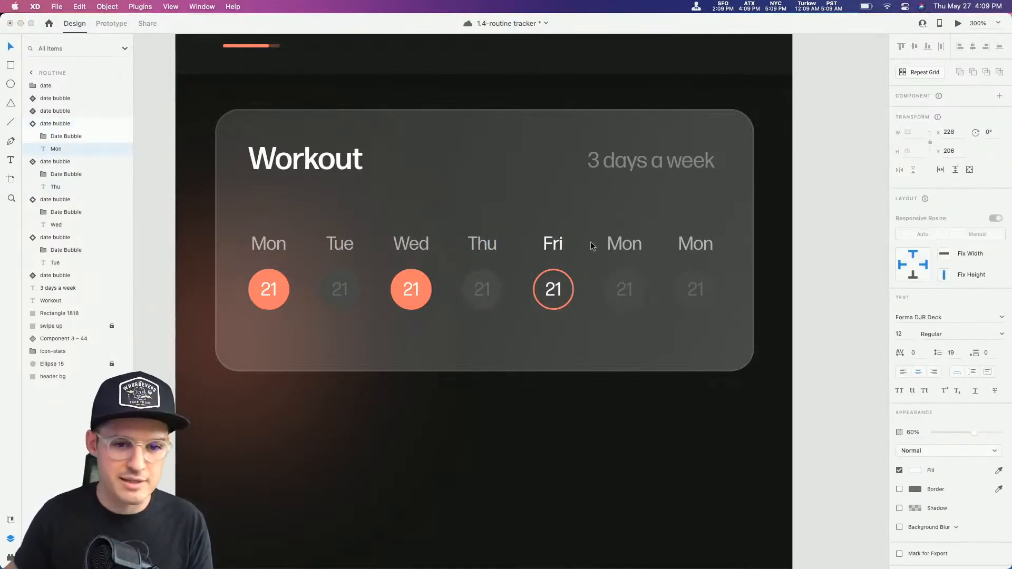
pyautogui.click(624, 248)
pyautogui.doubleClick(627, 248)
pyautogui.write('S')
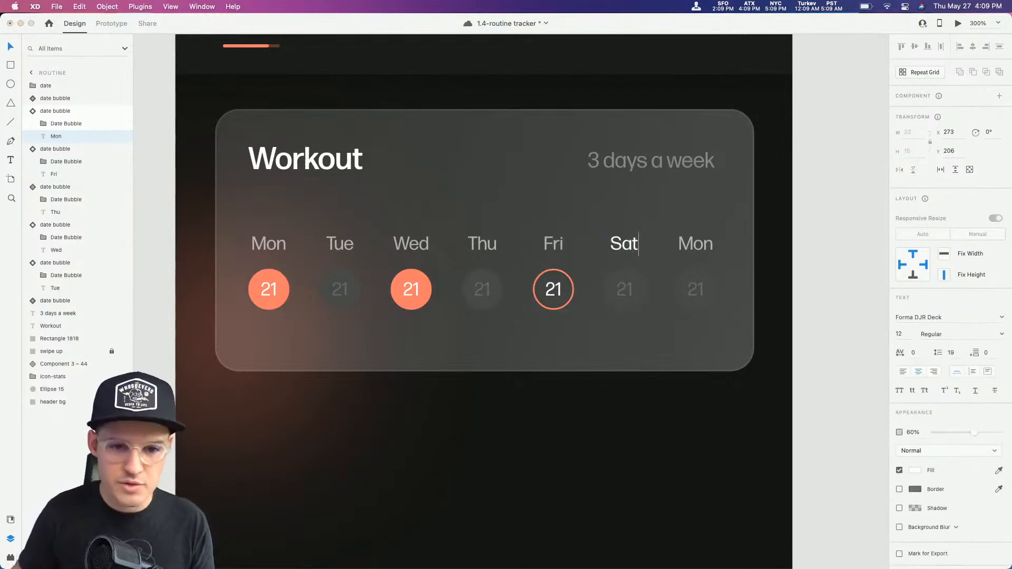
pyautogui.write('at')
pyautogui.click(685, 245)
pyautogui.doubleClick(694, 244)
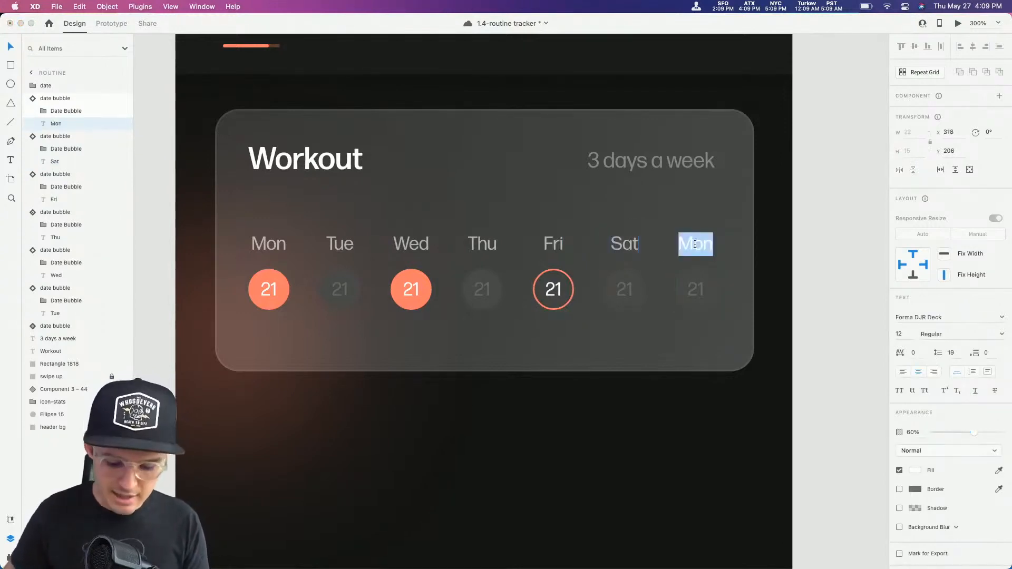
pyautogui.write('Sun')
pyautogui.press('Escape')
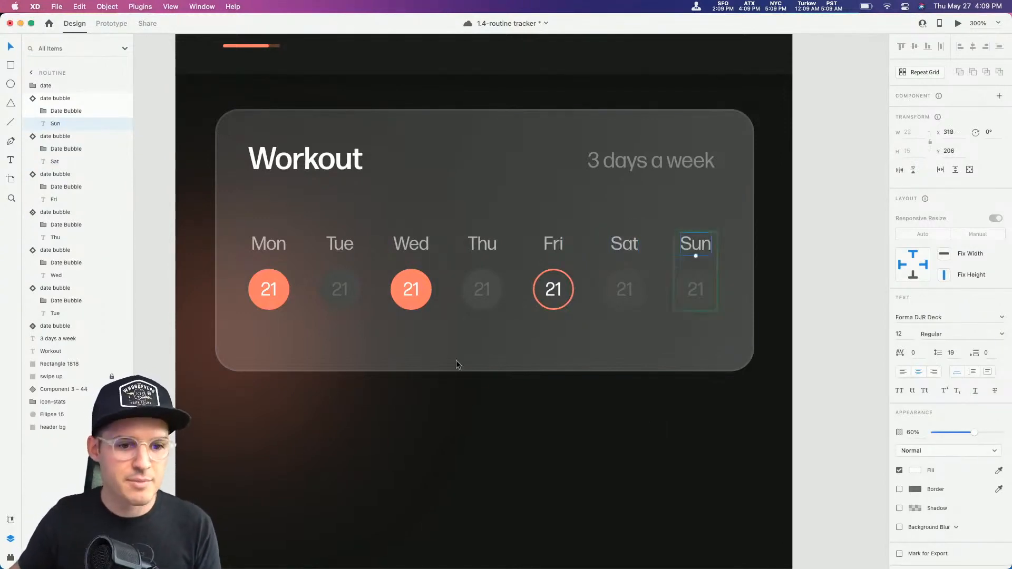
# Step: Number the date bubbles from Tue to Sun as 22, 23, 24, 25, 26 and 27
pyautogui.doubleClick(343, 292)
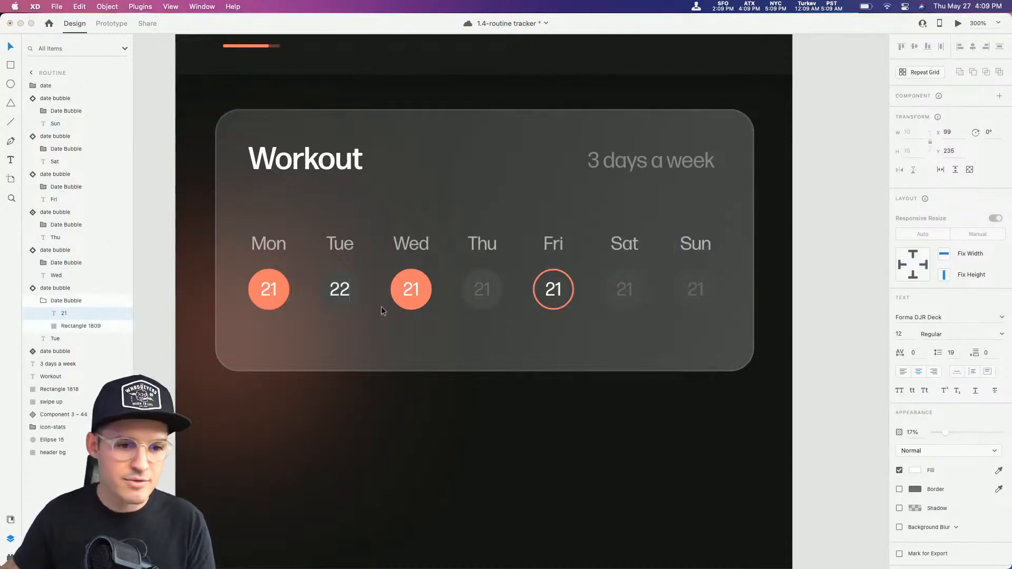
pyautogui.doubleClick(411, 293)
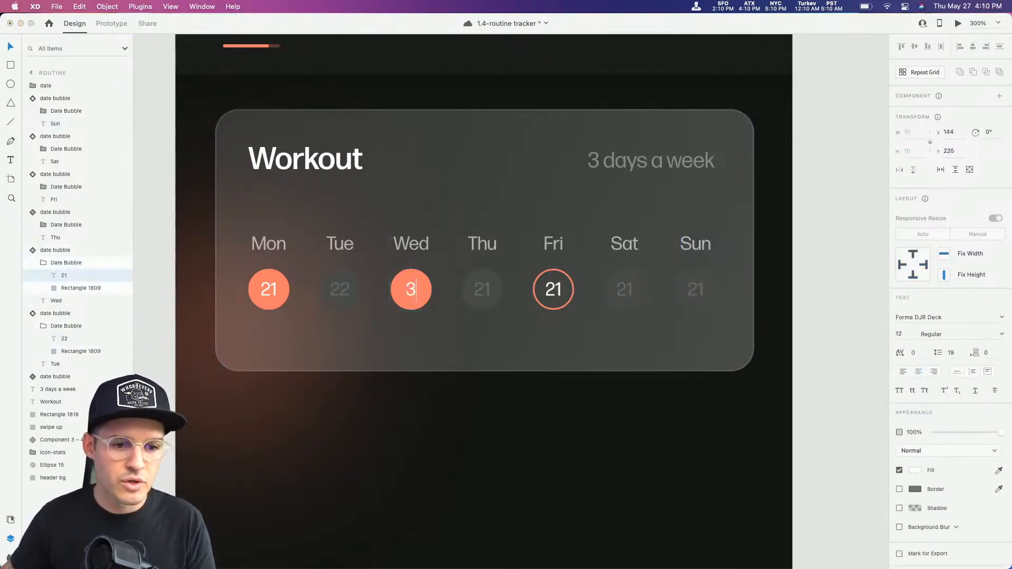
pyautogui.doubleClick(485, 285)
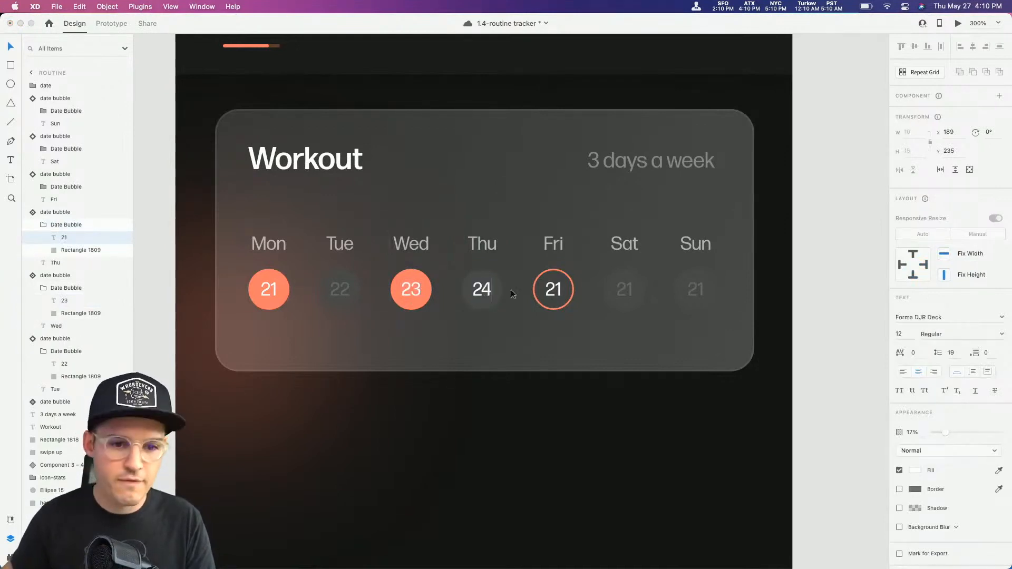
pyautogui.doubleClick(551, 289)
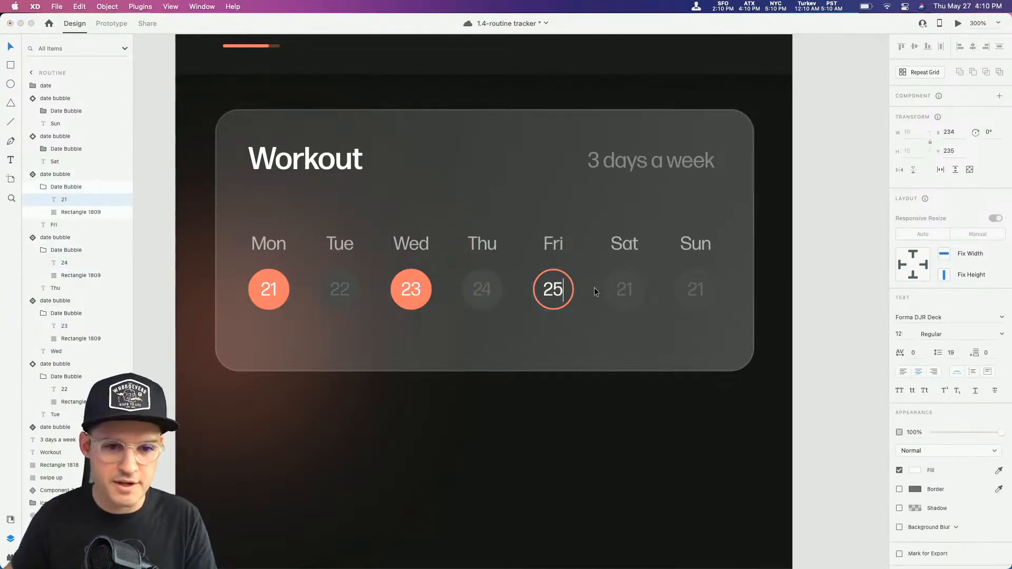
pyautogui.write('25')
pyautogui.doubleClick(625, 289)
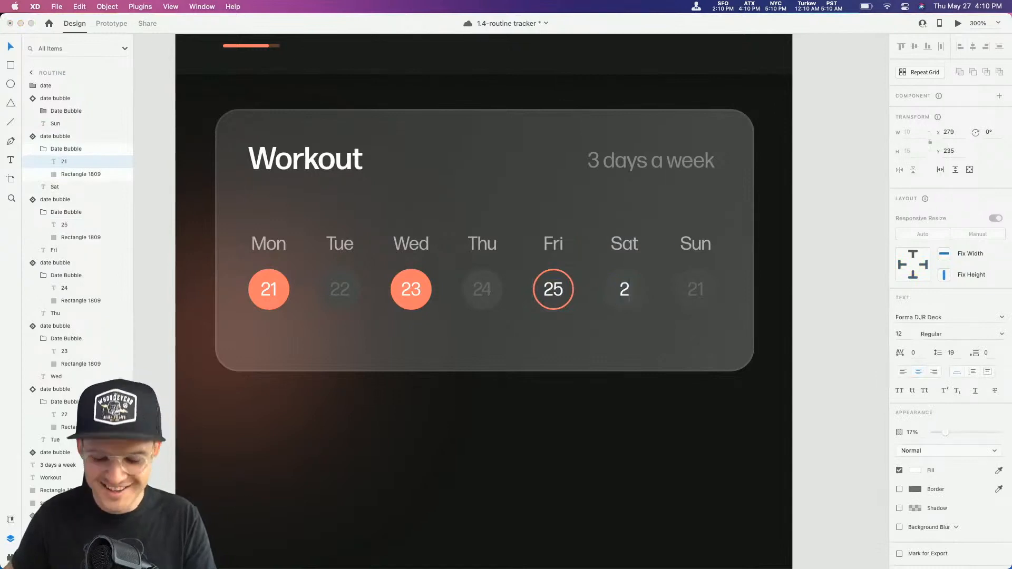
pyautogui.doubleClick(692, 290)
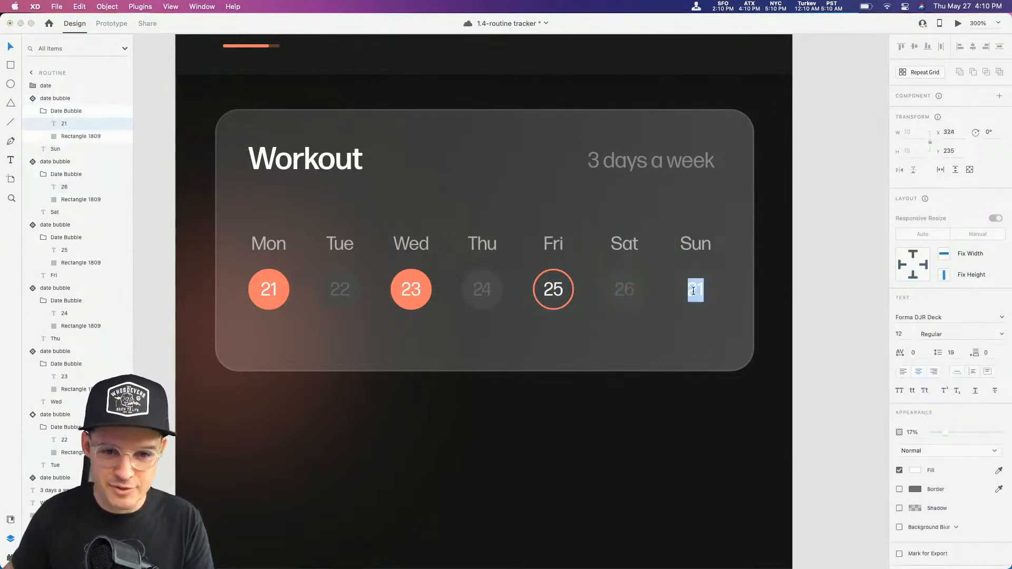
pyautogui.write('27')
pyautogui.press('Escape')
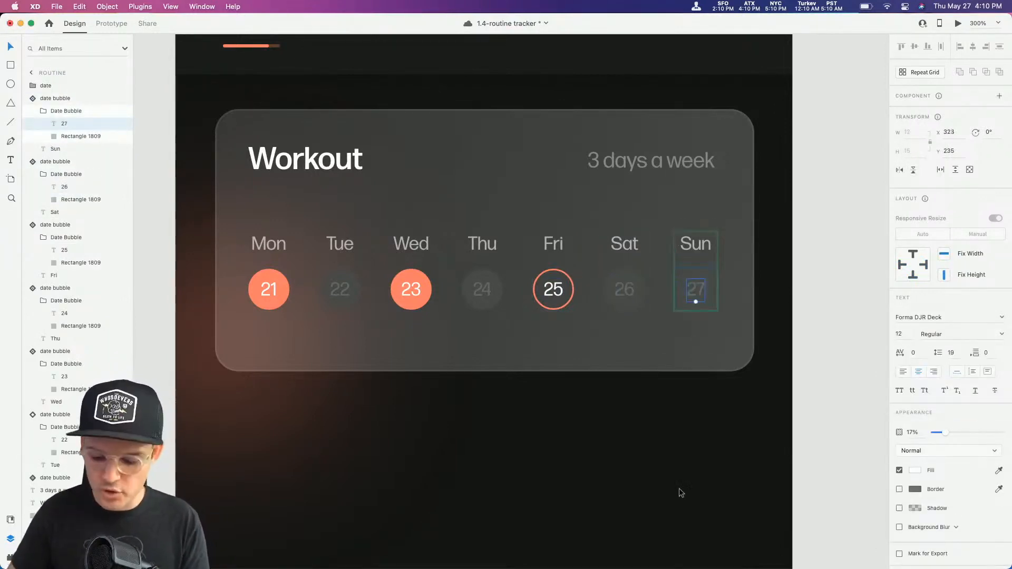
# Step: Insert the muscle emoji in front of the Workout title on the card
pyautogui.press('super+minus')
pyautogui.scroll(-1, 551, 489)
pyautogui.click(577, 431)
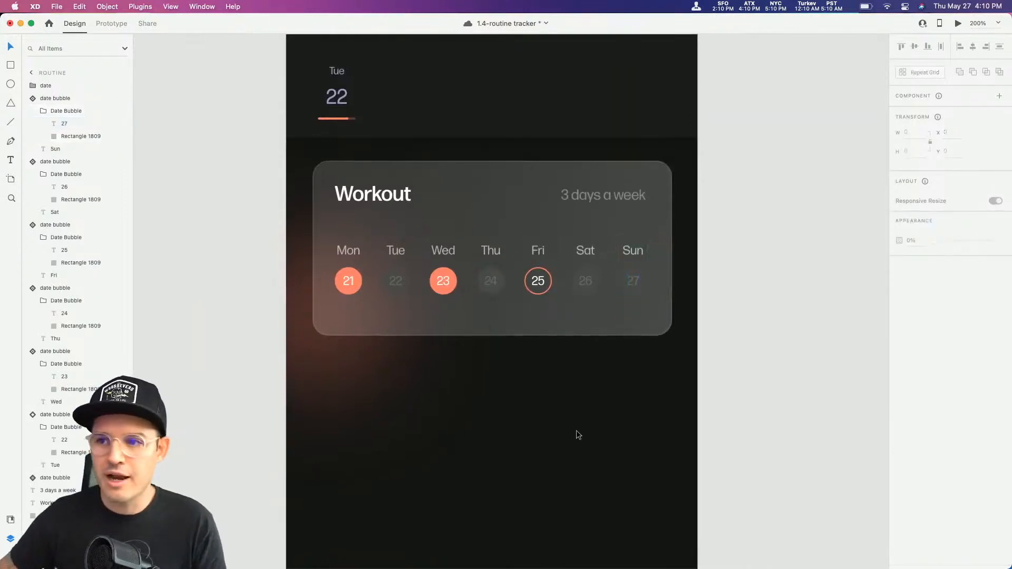
pyautogui.click(351, 199)
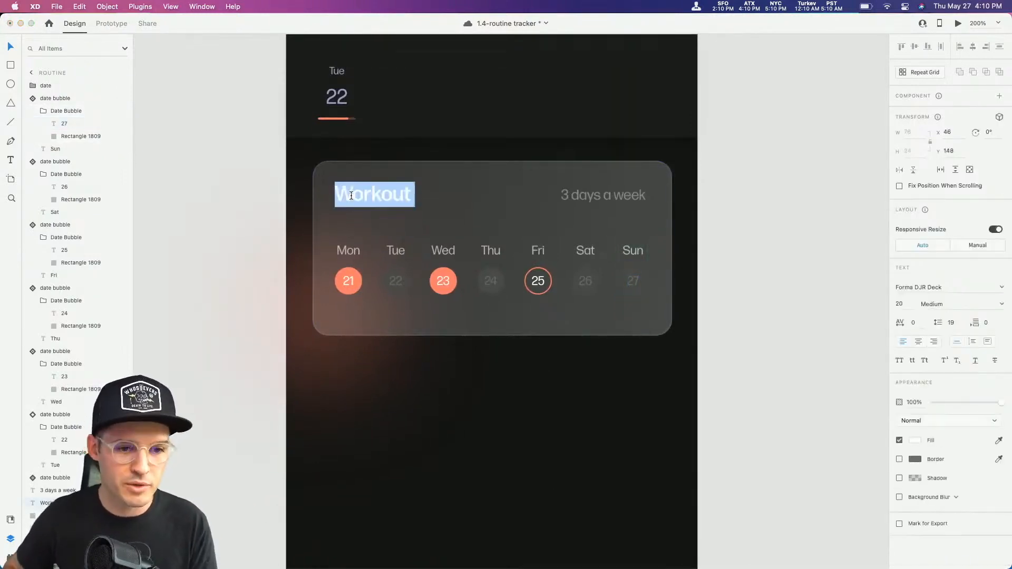
pyautogui.press('Left')
pyautogui.write(':mus')
pyautogui.press('BackSpace')
pyautogui.press('BackSpace')
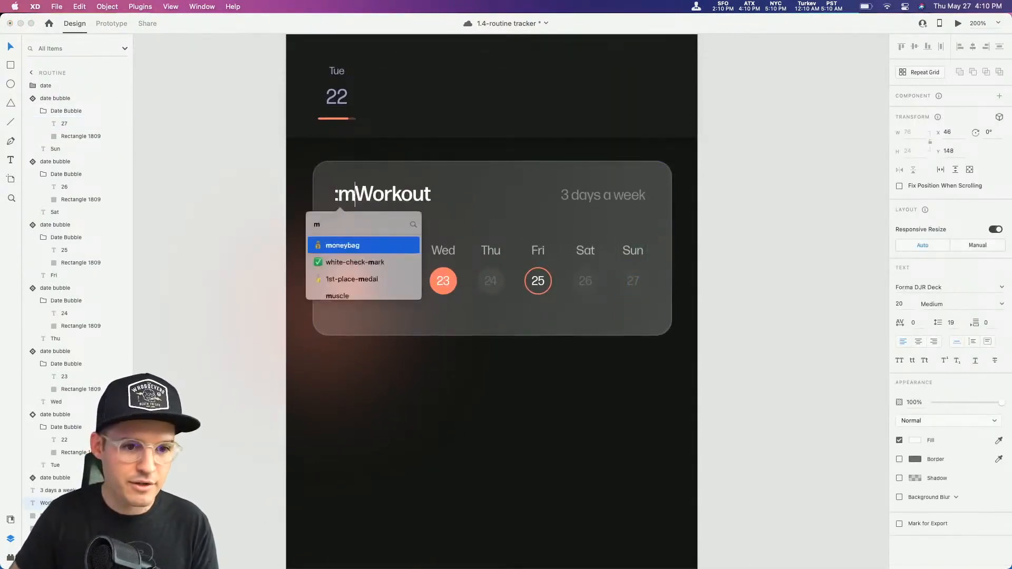
pyautogui.write('us')
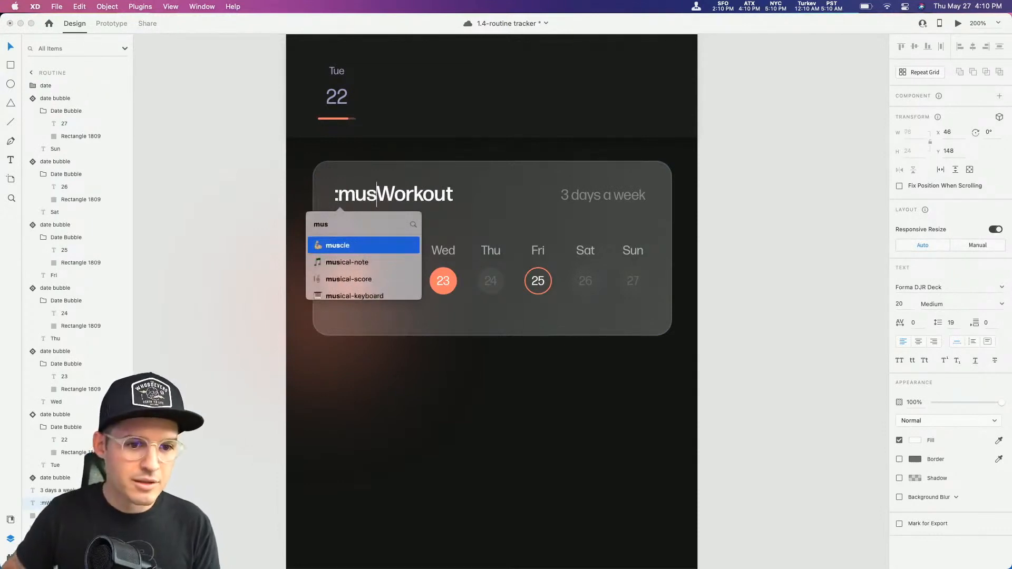
pyautogui.press('Return')
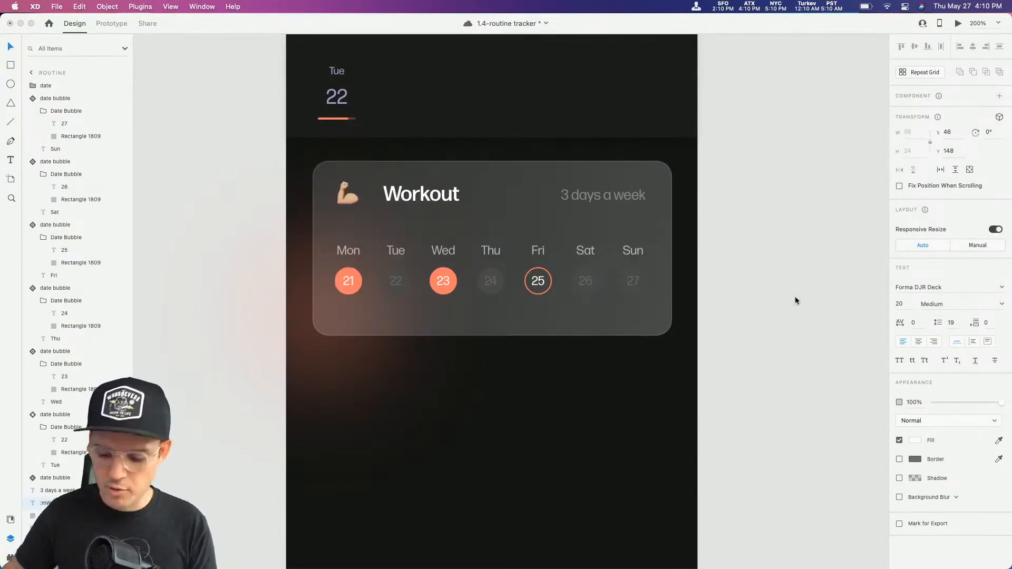
# Step: Close up the space between the muscle emoji and the Workout title
pyautogui.press('BackSpace')
pyautogui.click(821, 281)
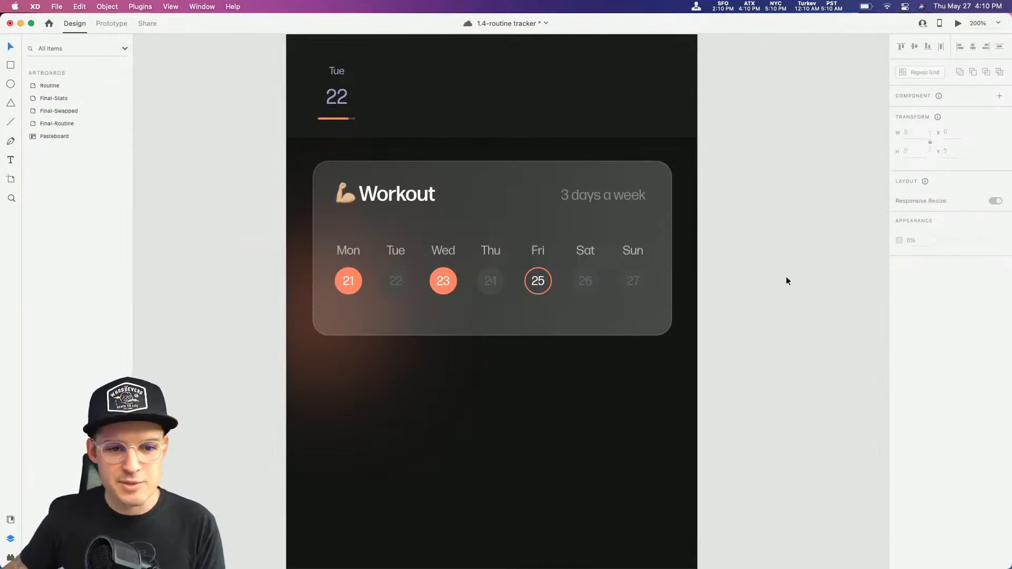
# Step: Try to group the Workout card's elements and name the group routine card
pyautogui.moveTo(762, 353); pyautogui.dragTo(399, 201)
pyautogui.press('super+g')
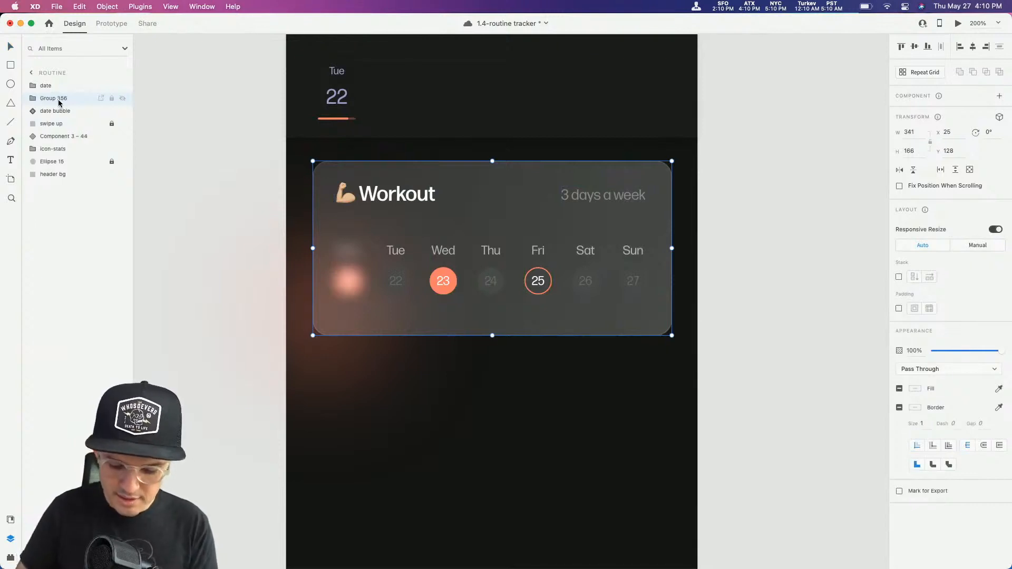
pyautogui.press('t')
pyautogui.press('i')
pyautogui.press('Escape')
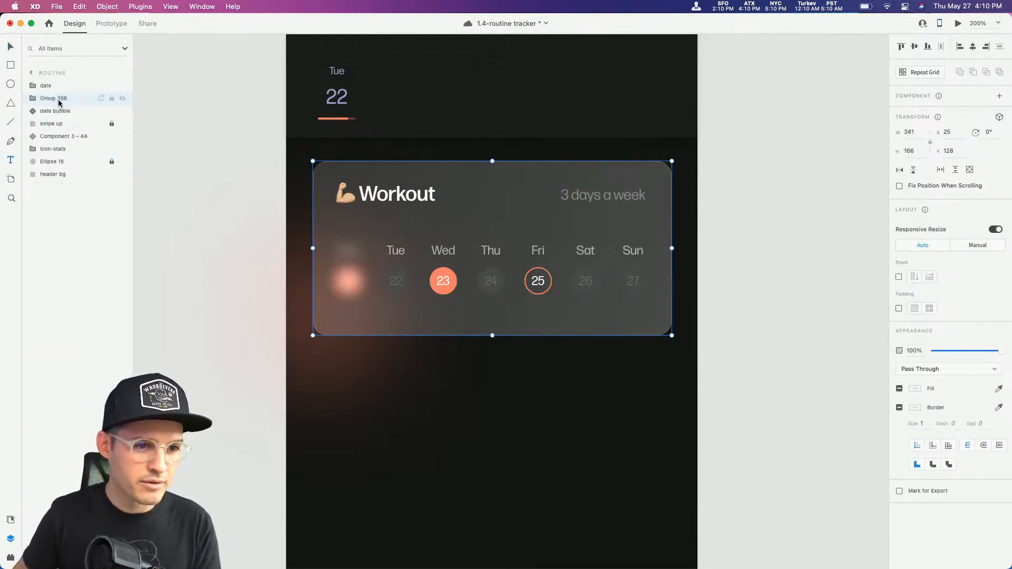
pyautogui.doubleClick(59, 98)
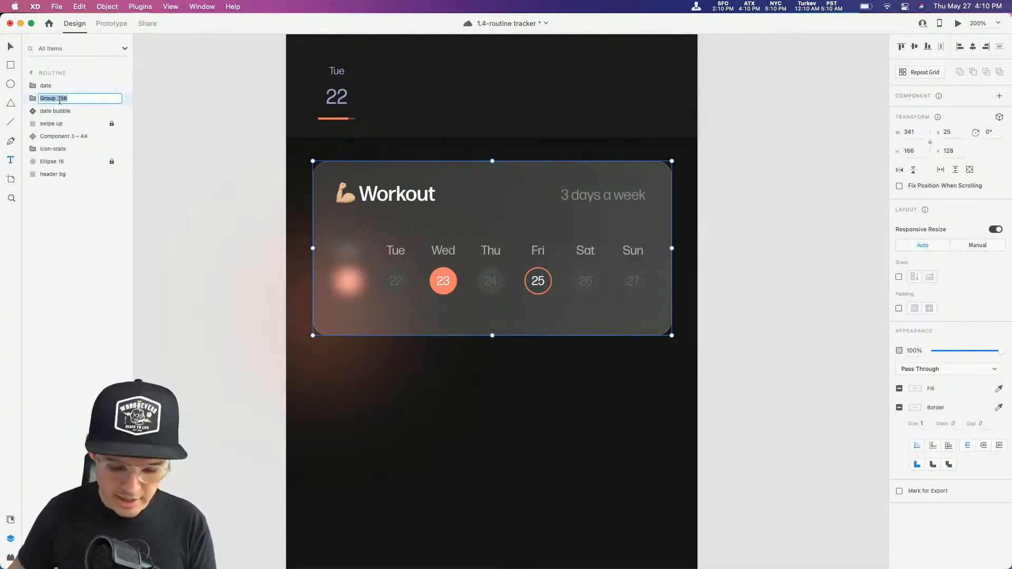
pyautogui.write('routine card')
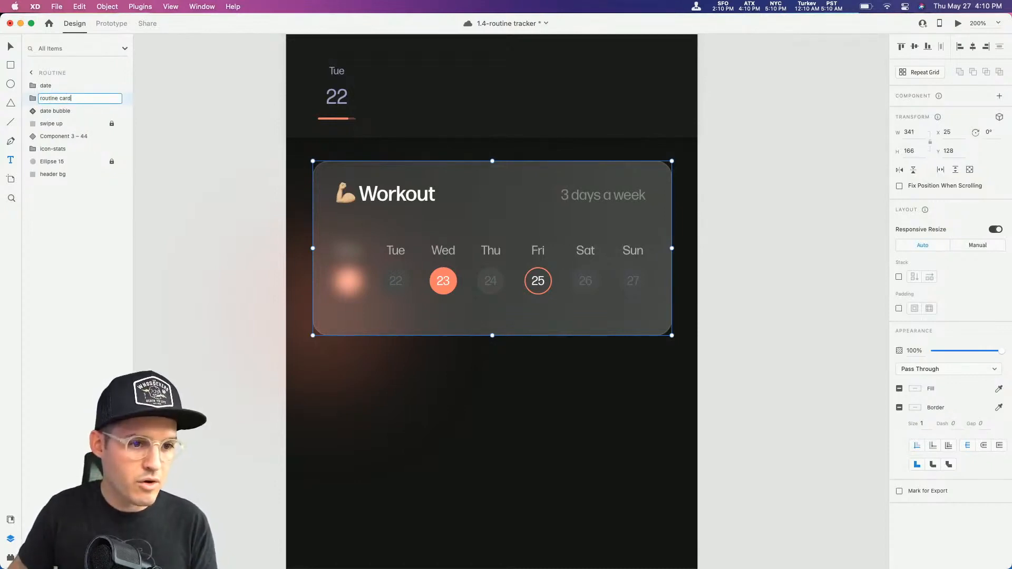
pyautogui.press('Return')
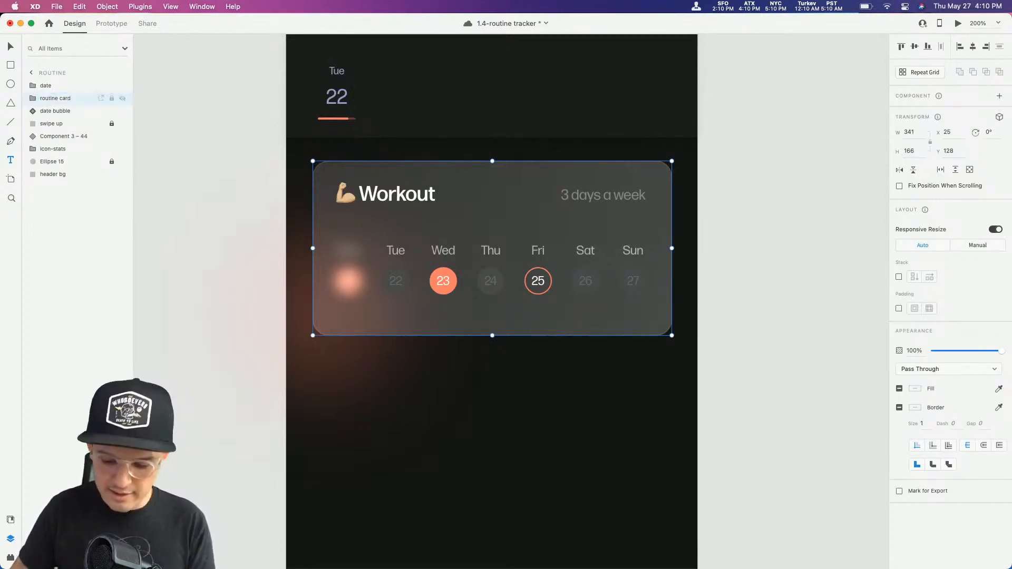
# Step: Try to turn the routine card group into a component
pyautogui.press('super+k')
pyautogui.scroll(-3, 553, 436)
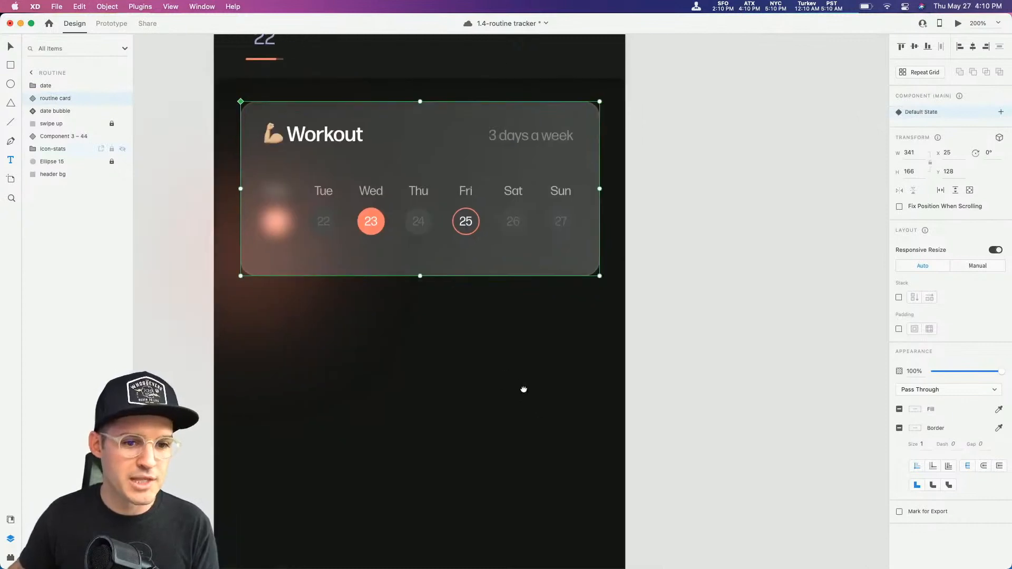
pyautogui.click(479, 196)
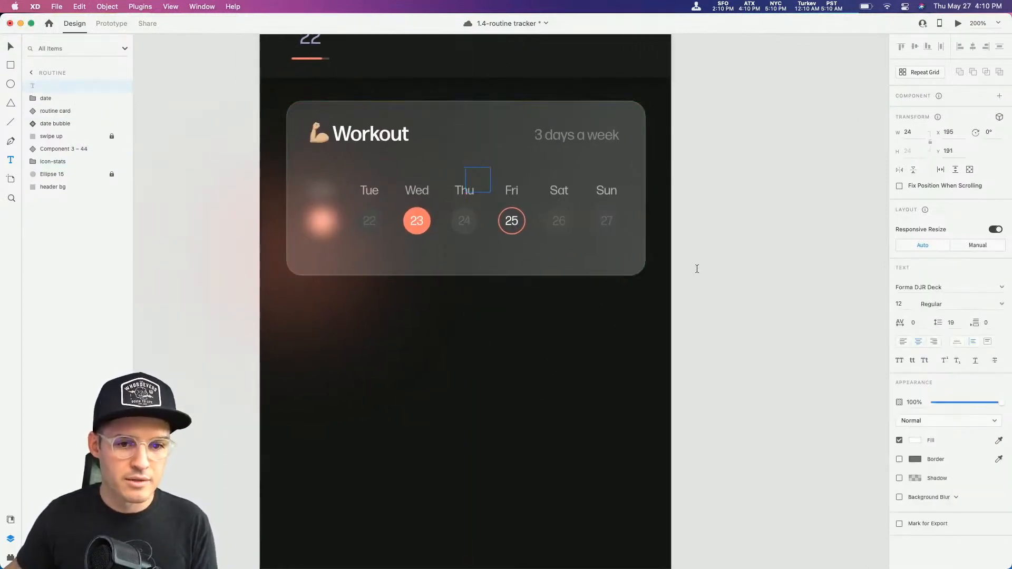
pyautogui.click(696, 269)
pyautogui.press('Escape')
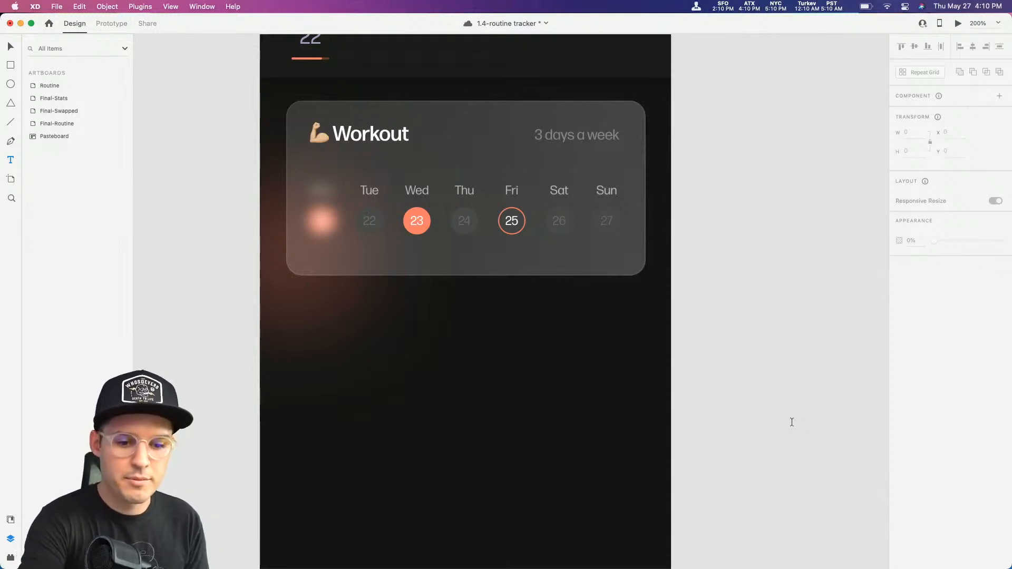
pyautogui.click(796, 236)
pyautogui.click(10, 48)
pyautogui.click(496, 265)
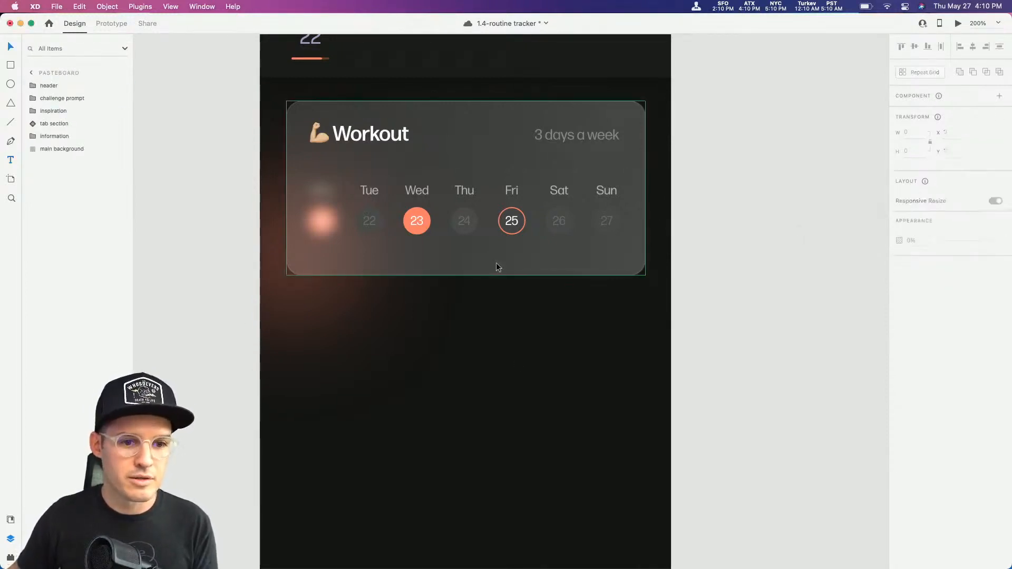
# Step: Undo the component conversion and the grouping of the Workout card, keeping the emoji in its title
pyautogui.press('super+z')
pyautogui.press('super+z')
pyautogui.press('super+z')
pyautogui.press('super+z')
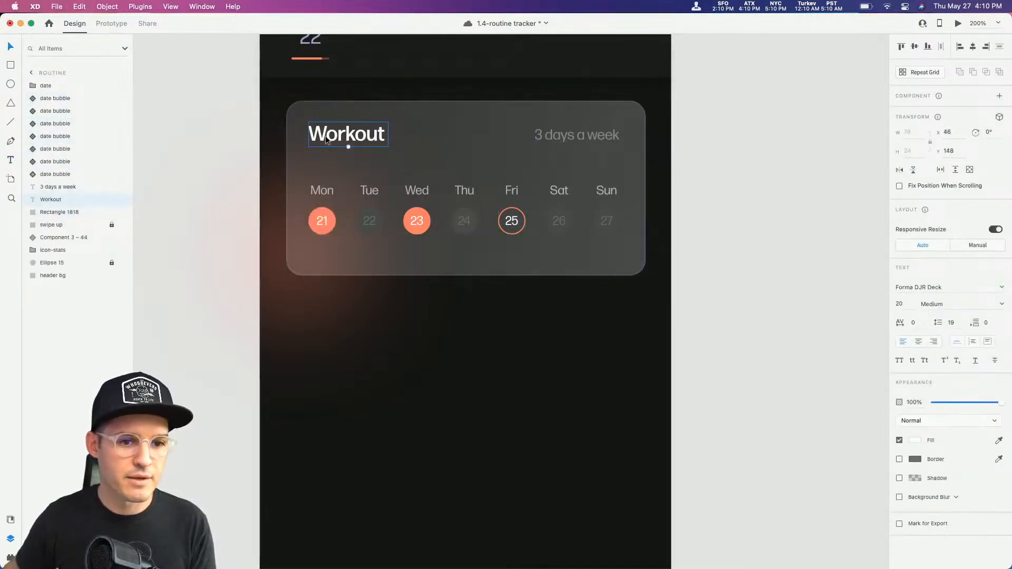
pyautogui.press('super+shift+z')
pyautogui.press('super+shift+z')
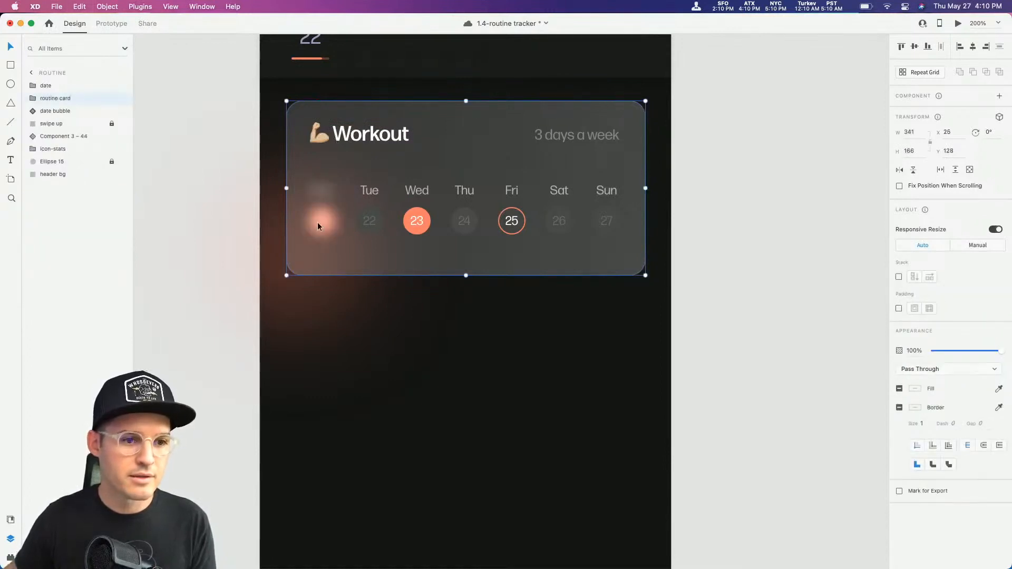
pyautogui.press('super+shift+z')
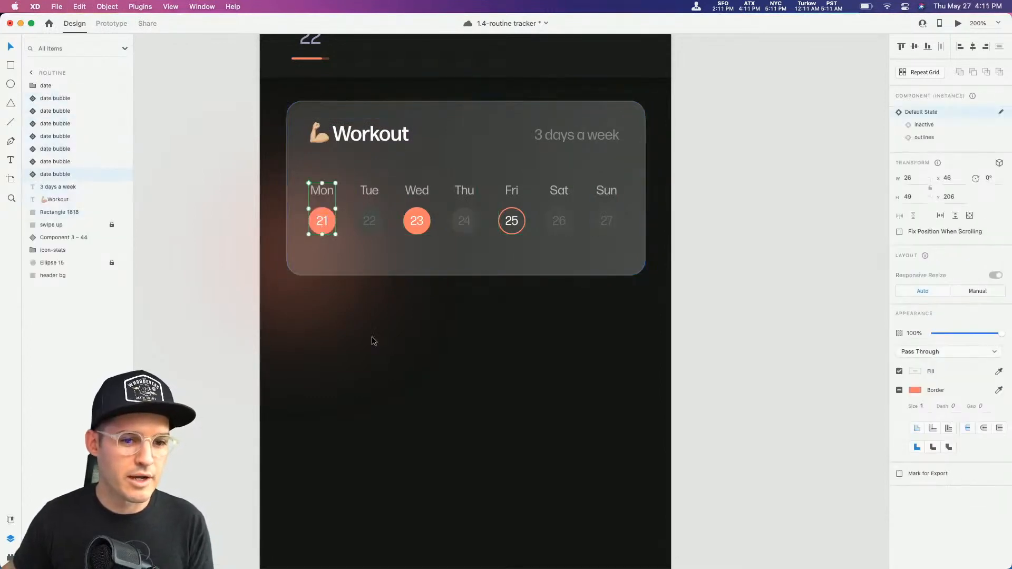
# Step: Convert all the Workout card's elements into a single component and name it card
pyautogui.click(372, 340)
pyautogui.click(398, 163)
pyautogui.moveTo(741, 310); pyautogui.dragTo(309, 124)
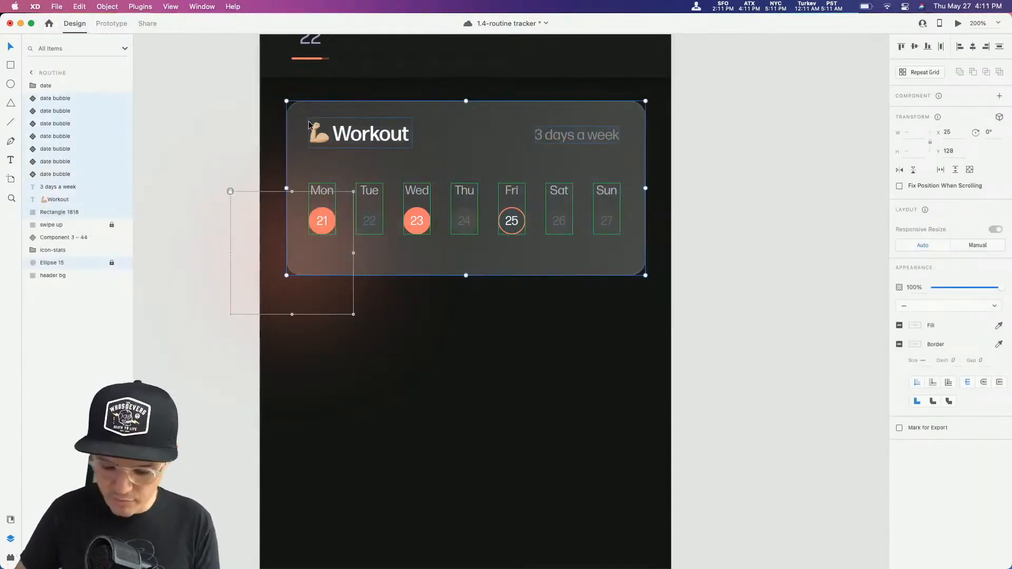
pyautogui.press('super+k')
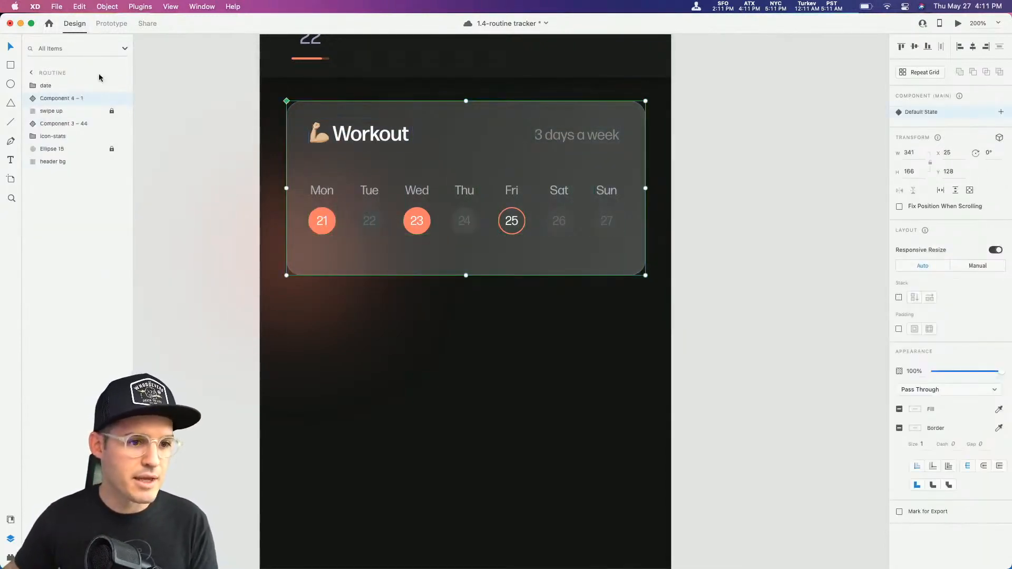
pyautogui.doubleClick(52, 98)
pyautogui.write('c')
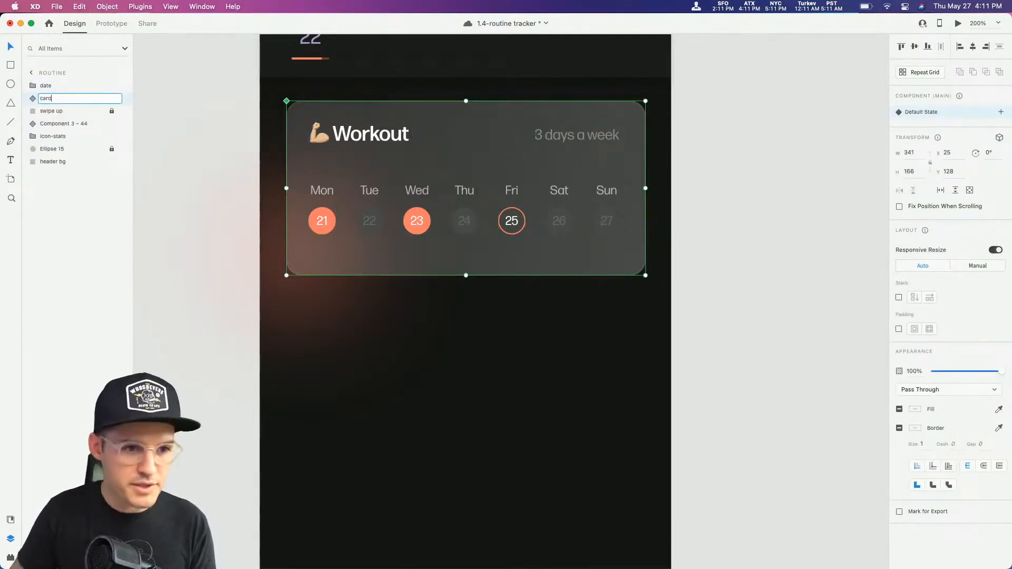
pyautogui.write('ard')
pyautogui.press('Return')
# Step: Place a copy of the card component below the original Workout card
pyautogui.moveTo(485, 152); pyautogui.dragTo(495, 364)
pyautogui.scroll(-3, 512, 202)
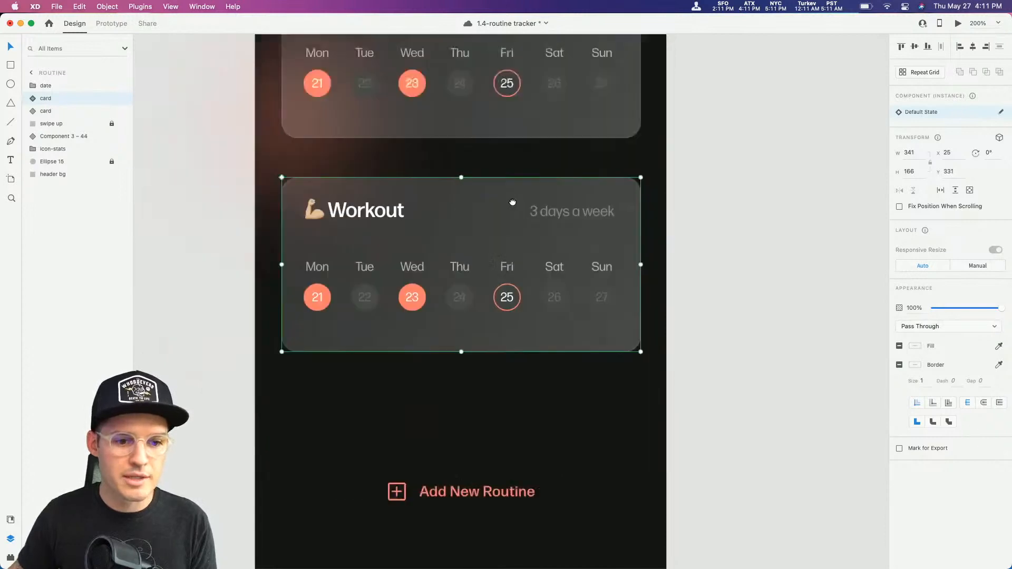
pyautogui.scroll(-2, 512, 202)
pyautogui.press('super+minus')
pyautogui.press('super+minus')
pyautogui.press('super+minus')
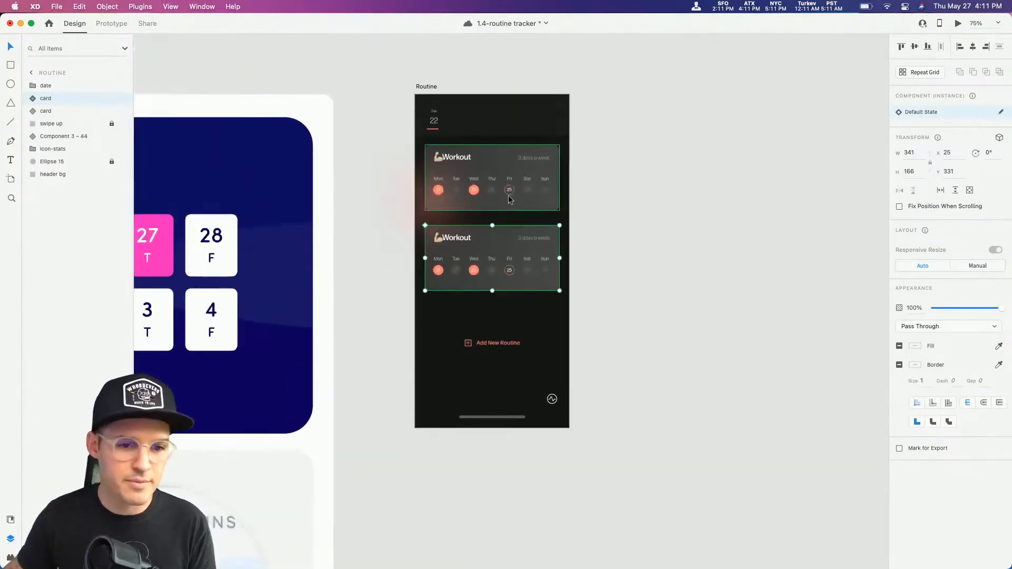
# Step: Move the Add New Routine link lower and raise the second card to about Y 311, just beneath the first
pyautogui.moveTo(498, 343); pyautogui.dragTo(498, 360)
pyautogui.click(481, 241)
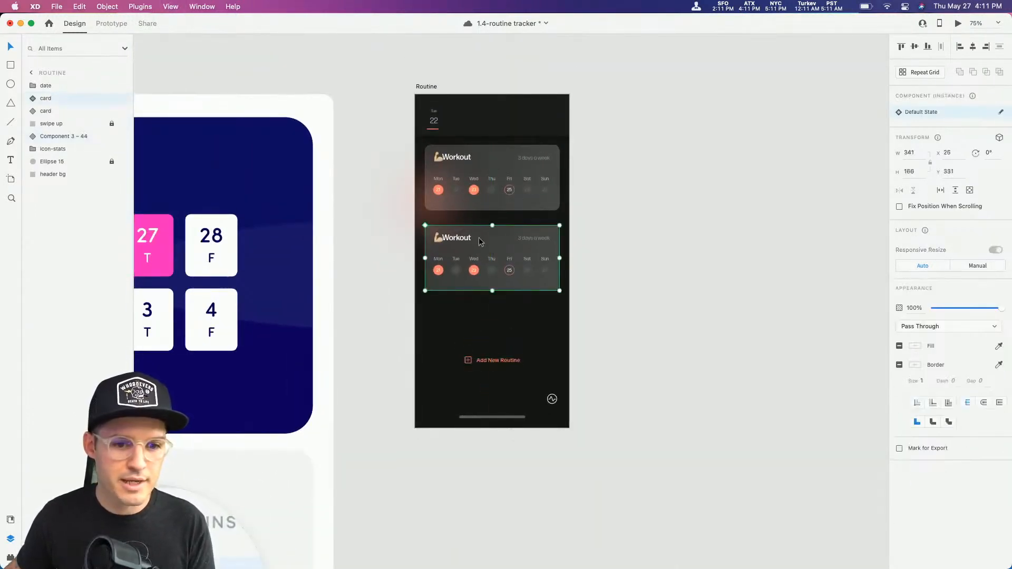
pyautogui.moveTo(481, 241); pyautogui.dragTo(480, 234)
pyautogui.press('Up')
pyautogui.press('Up')
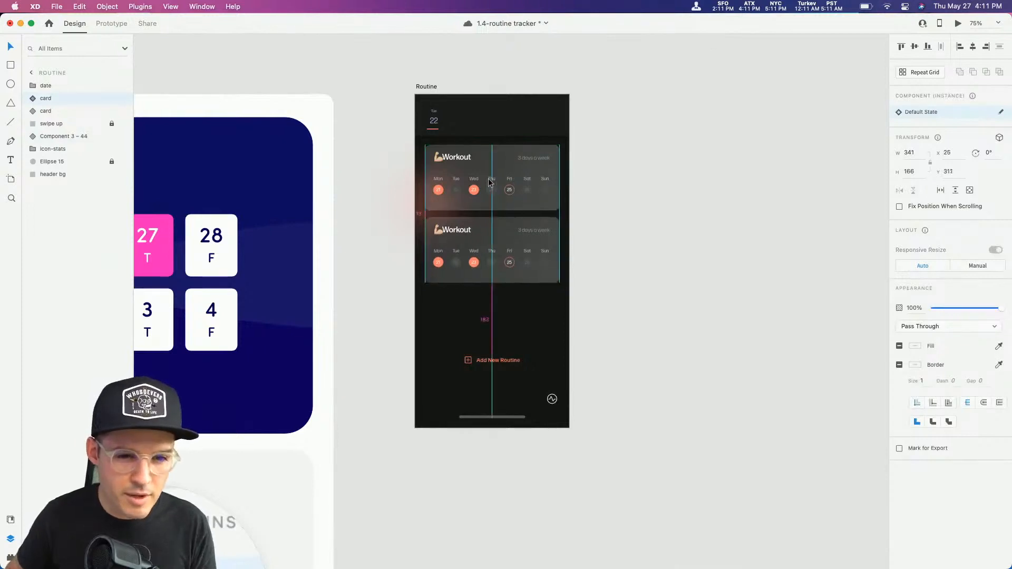
# Step: Place a third card at Y 492, 16 px below the second, and reposition the Add New Routine link beneath it
pyautogui.press('super+d')
pyautogui.moveTo(541, 248); pyautogui.dragTo(537, 317)
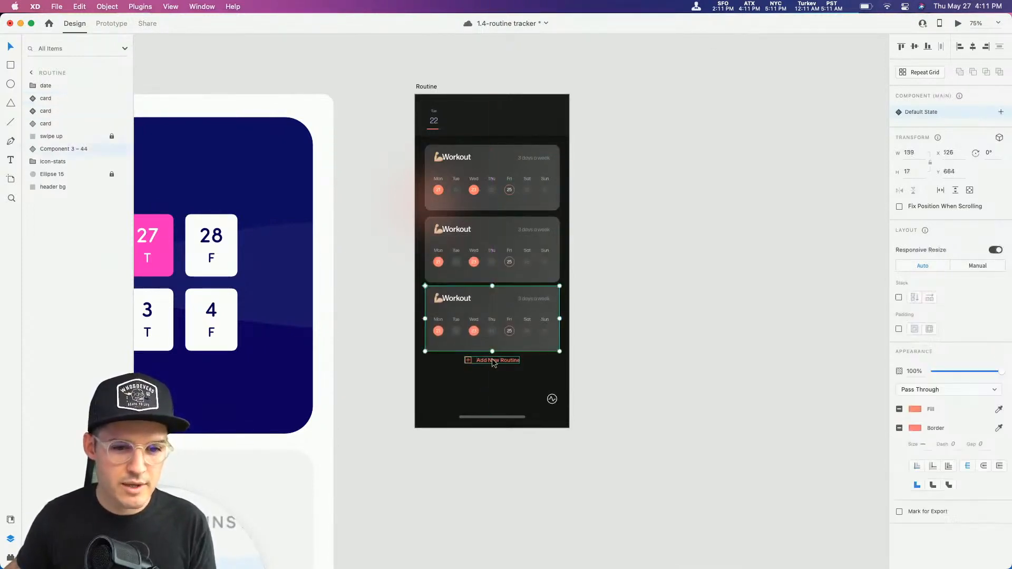
pyautogui.press('Down')
pyautogui.press('Down')
pyautogui.press('Down')
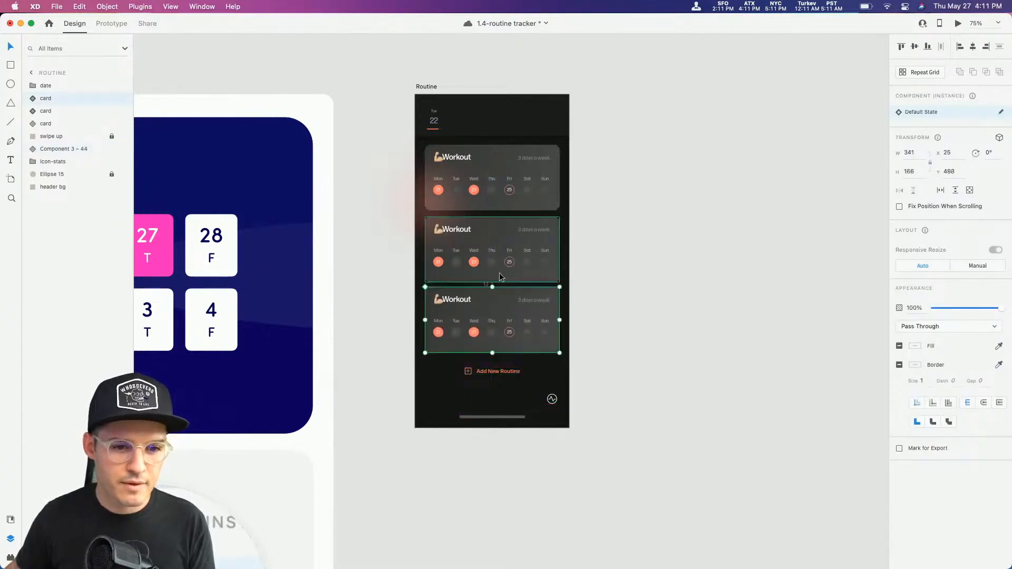
pyautogui.press('Down')
pyautogui.press('Down')
pyautogui.press('Down')
pyautogui.press('Down')
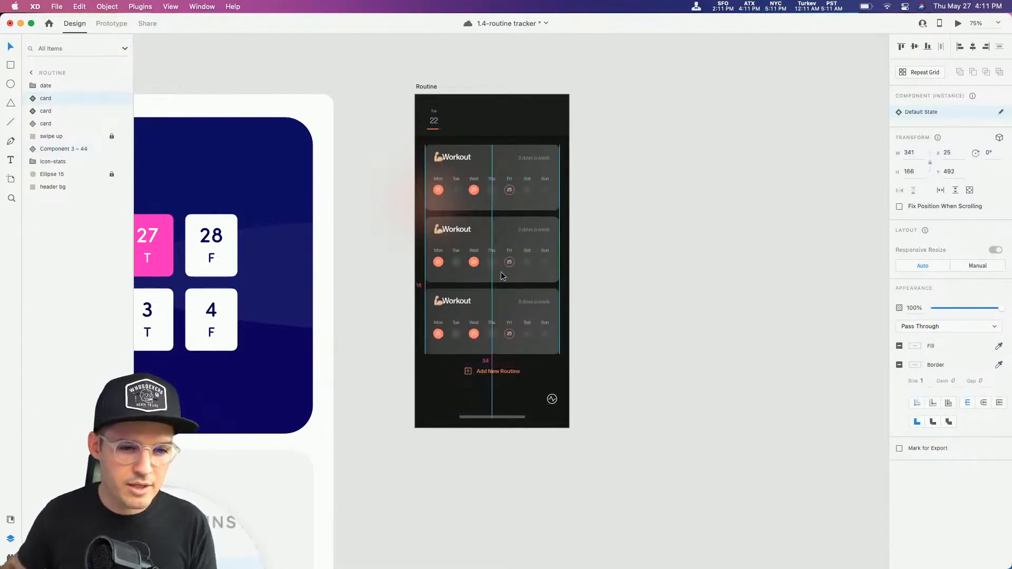
pyautogui.moveTo(487, 372); pyautogui.dragTo(488, 370)
pyautogui.click(627, 243)
# Step: Change the title text of the second card to Read, keeping the emoji
pyautogui.press('z')
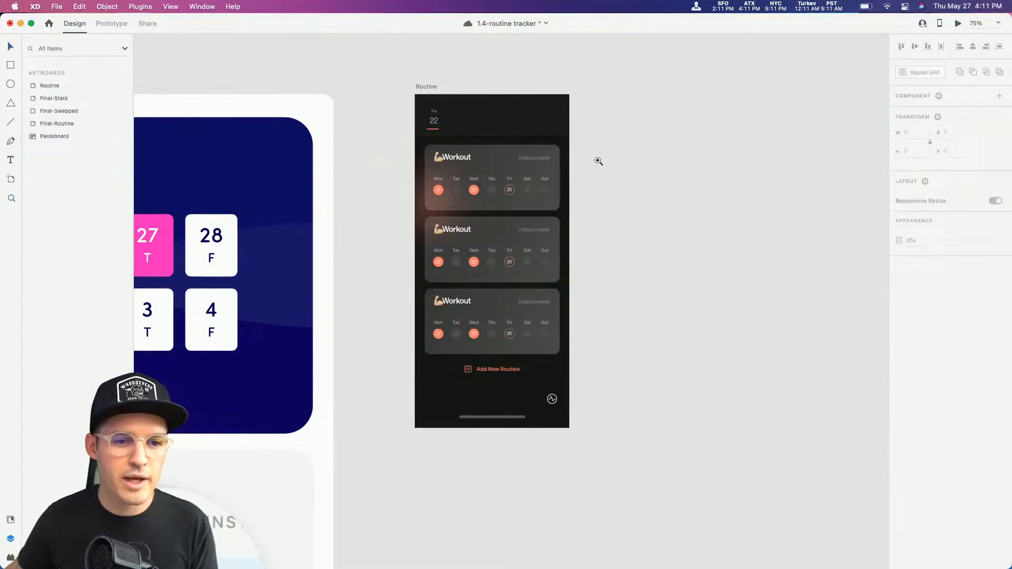
pyautogui.moveTo(597, 160); pyautogui.dragTo(405, 373)
pyautogui.scroll(2, 402, 298)
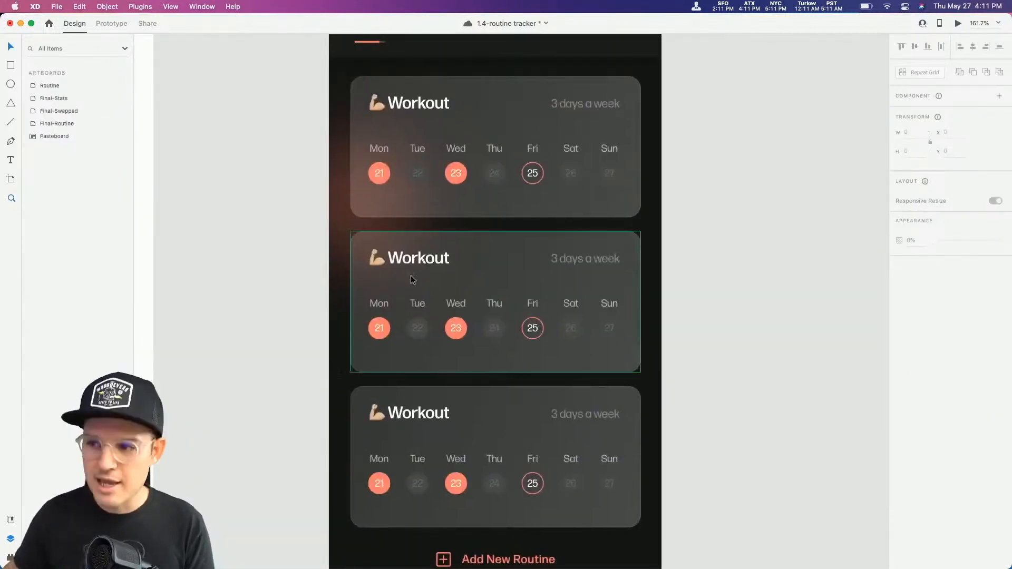
pyautogui.doubleClick(421, 260)
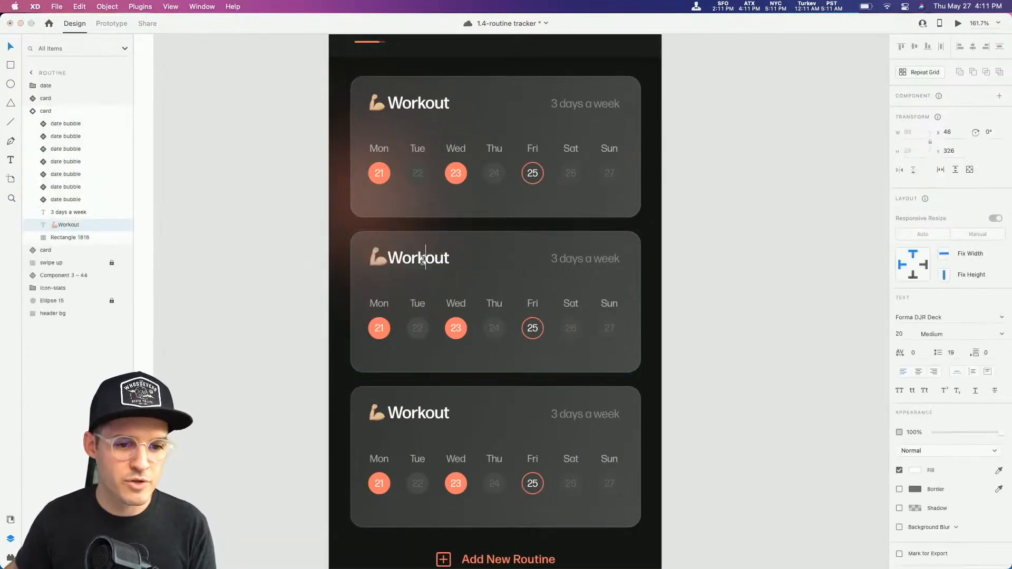
pyautogui.doubleClick(421, 260)
pyautogui.write('Read')
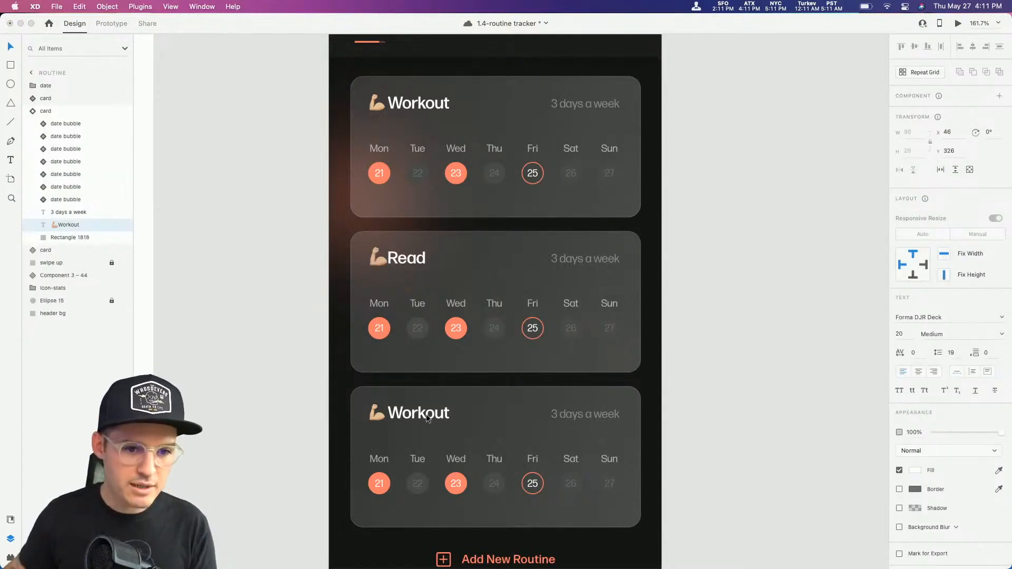
# Step: Change the title text of the third card to Drink Water, keeping the emoji
pyautogui.click(426, 416)
pyautogui.doubleClick(426, 416)
pyautogui.doubleClick(423, 414)
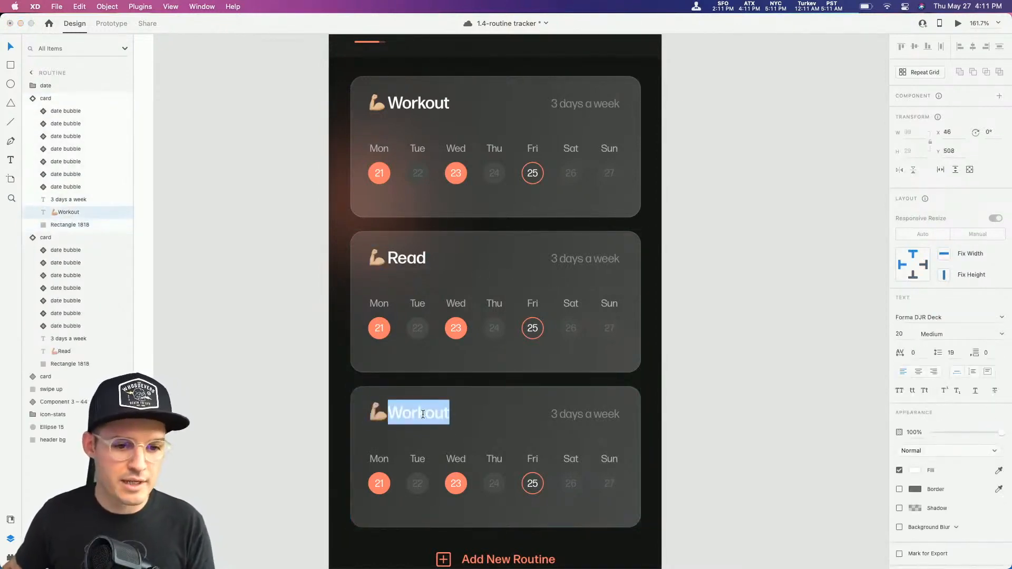
pyautogui.write('Drink Watre')
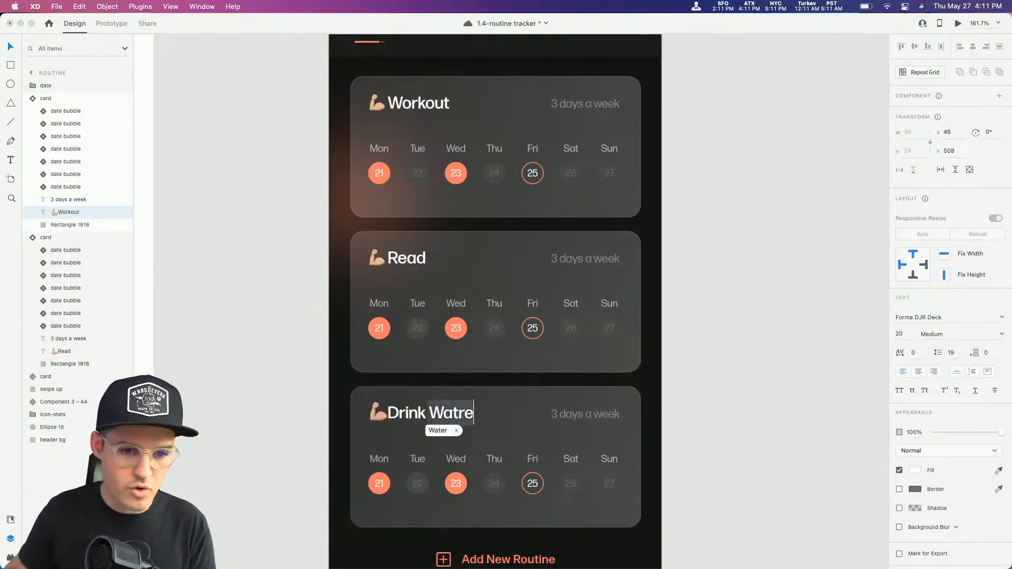
pyautogui.click(771, 416)
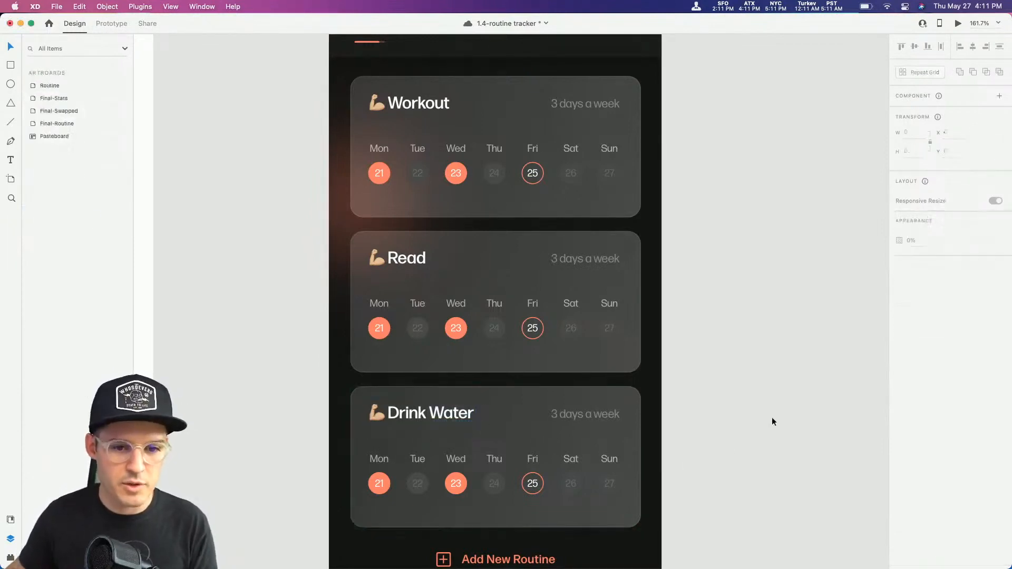
# Step: Replace the muscle emoji in front of Read with the green book emoji
pyautogui.scroll(-1, 767, 400)
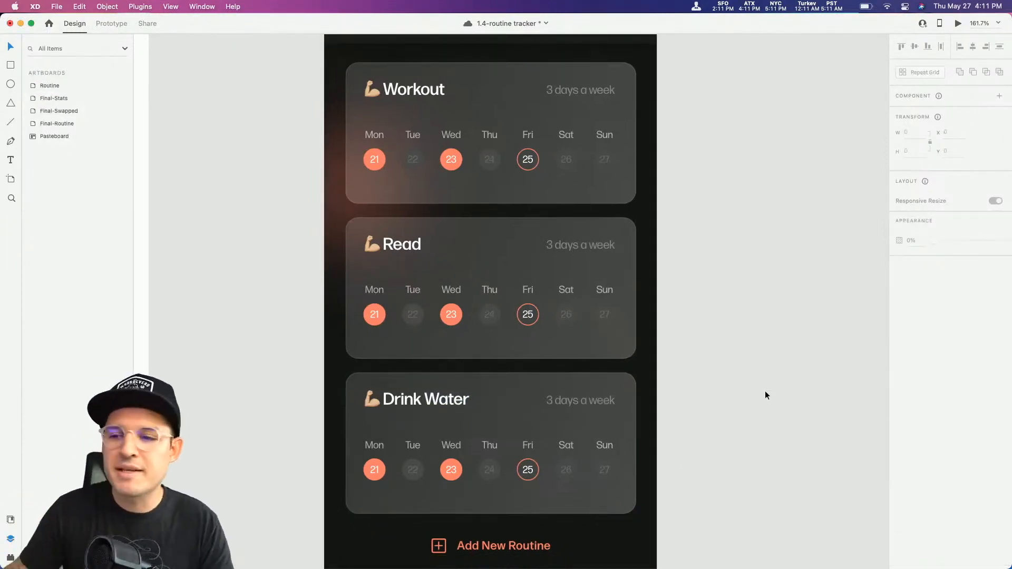
pyautogui.click(367, 251)
pyautogui.doubleClick(368, 249)
pyautogui.press('Left')
pyautogui.hotkey('shift', 'Right')
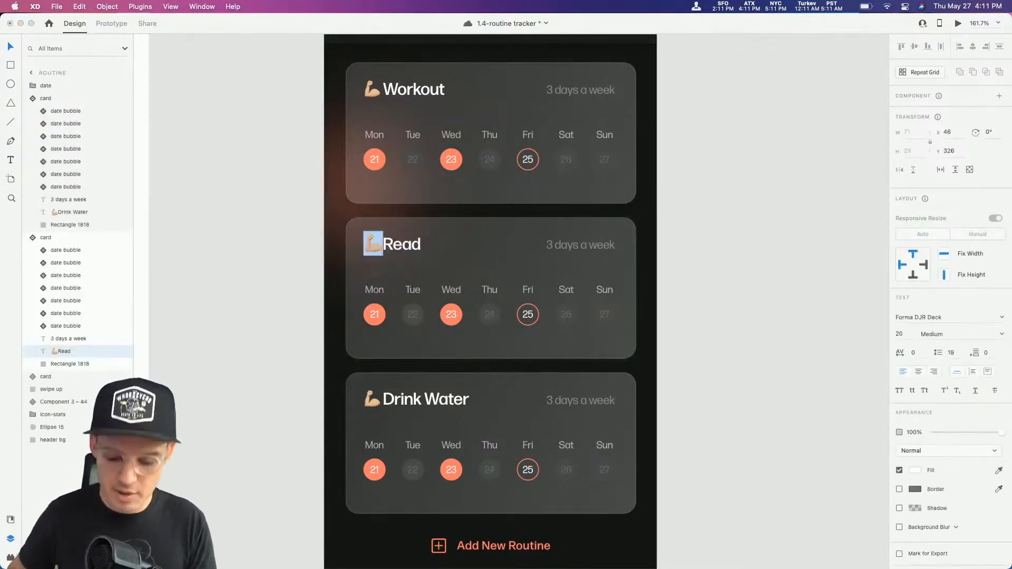
pyautogui.press('ctrl+super+space')
pyautogui.write('book')
pyautogui.press('Return')
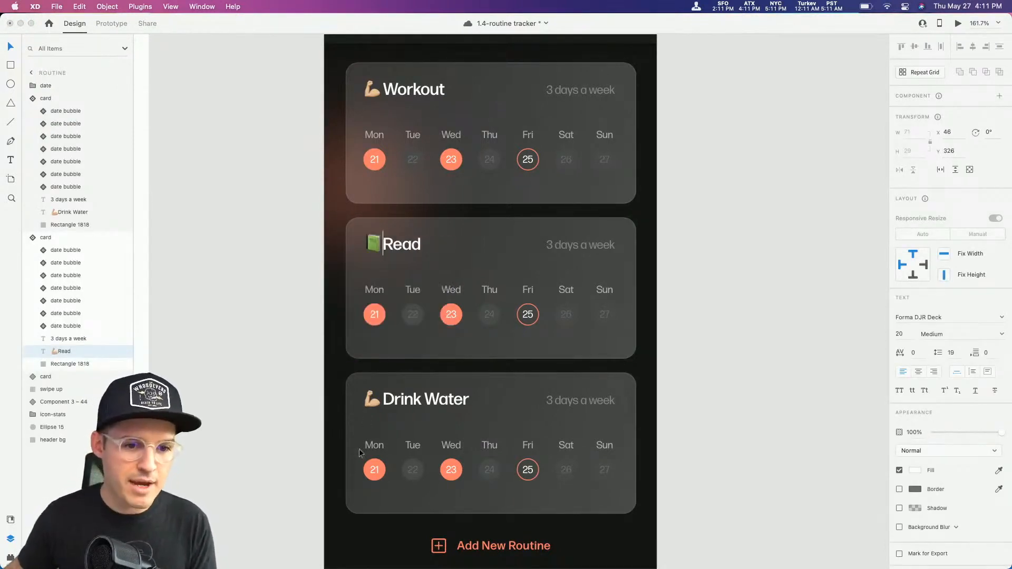
# Step: Replace the muscle emoji in front of Drink Water with the potable-water tap emoji
pyautogui.click(379, 400)
pyautogui.doubleClick(372, 402)
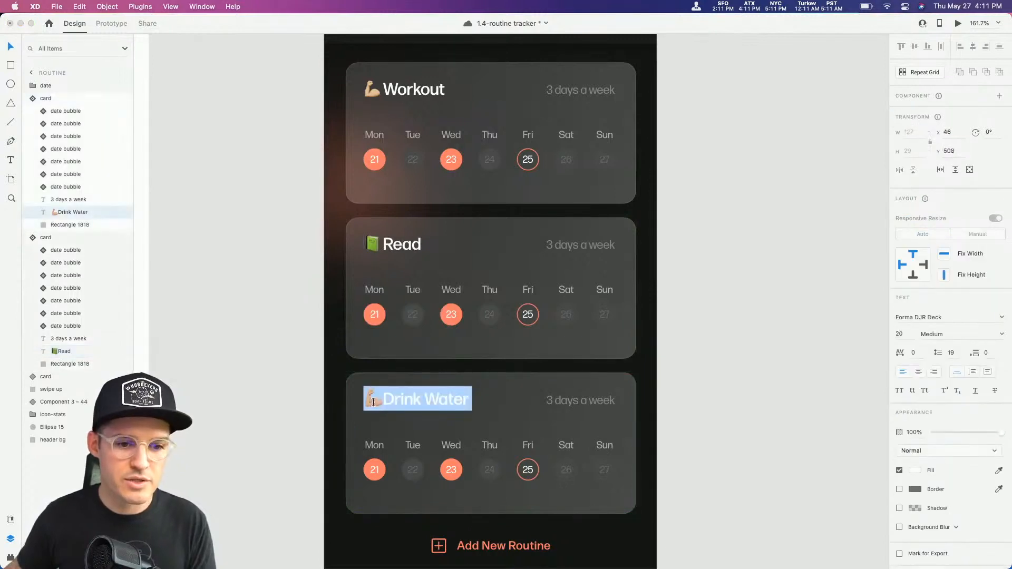
pyautogui.press('Left')
pyautogui.hotkey('shift', 'Right')
pyautogui.write(':')
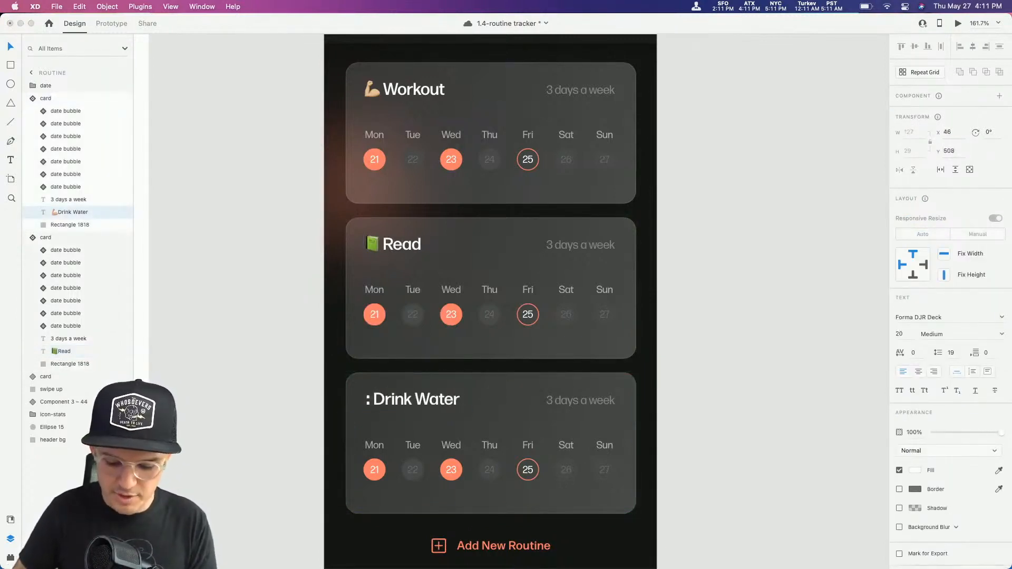
pyautogui.write('water')
pyautogui.press('Down')
pyautogui.press('Down')
pyautogui.press('Down')
pyautogui.press('Down')
pyautogui.press('Down')
pyautogui.press('Down')
pyautogui.press('Down')
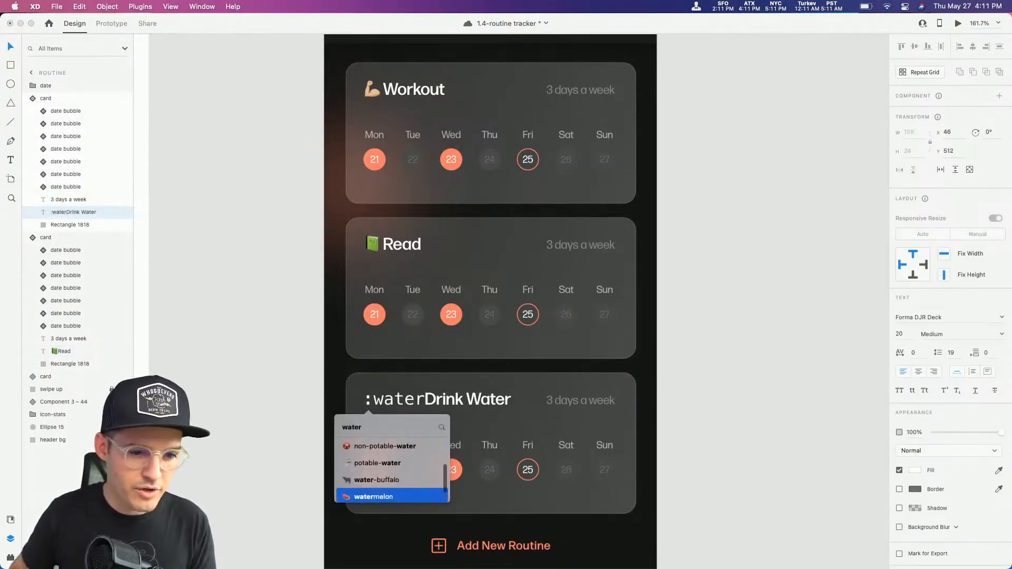
pyautogui.press('Up')
pyautogui.press('Up')
pyautogui.press('Up')
pyautogui.press('Return')
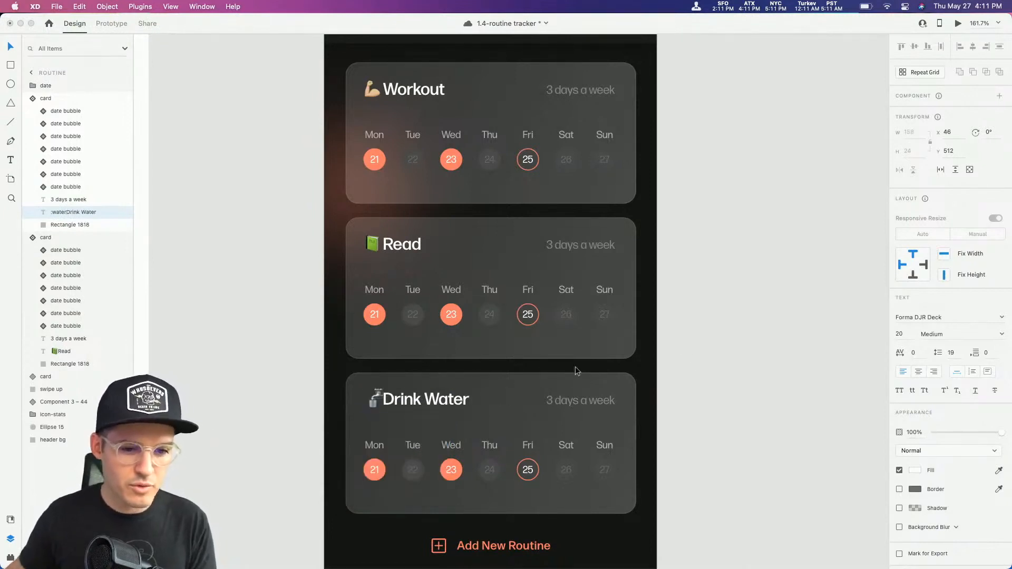
pyautogui.click(720, 356)
# Step: Duplicate the Tue 22 date group four times into an evenly spaced row across the header
pyautogui.press('super+minus')
pyautogui.press('super+minus')
pyautogui.press('super+minus')
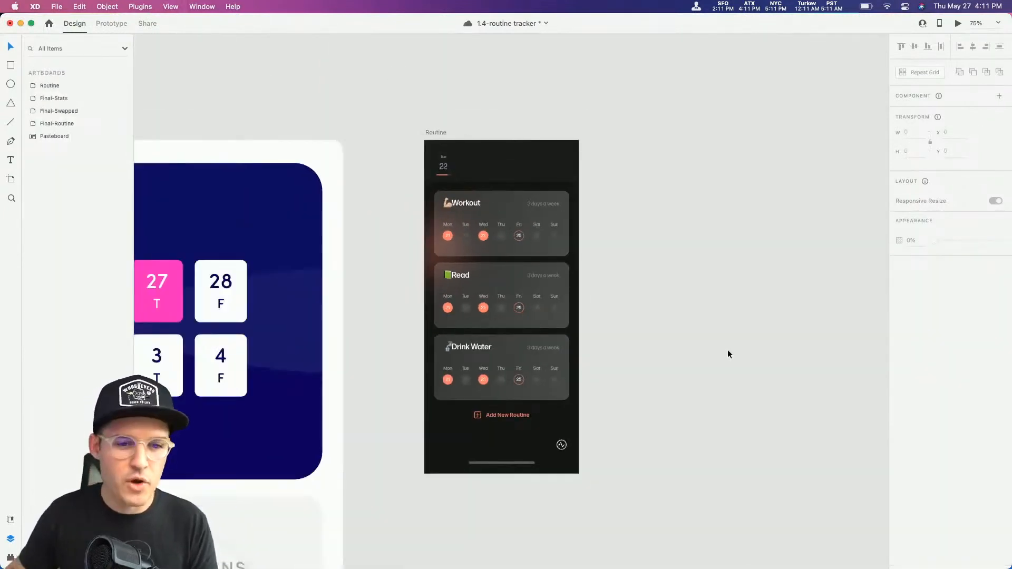
pyautogui.moveTo(743, 345); pyautogui.dragTo(743, 349)
pyautogui.press('z')
pyautogui.moveTo(399, 115); pyautogui.dragTo(690, 236)
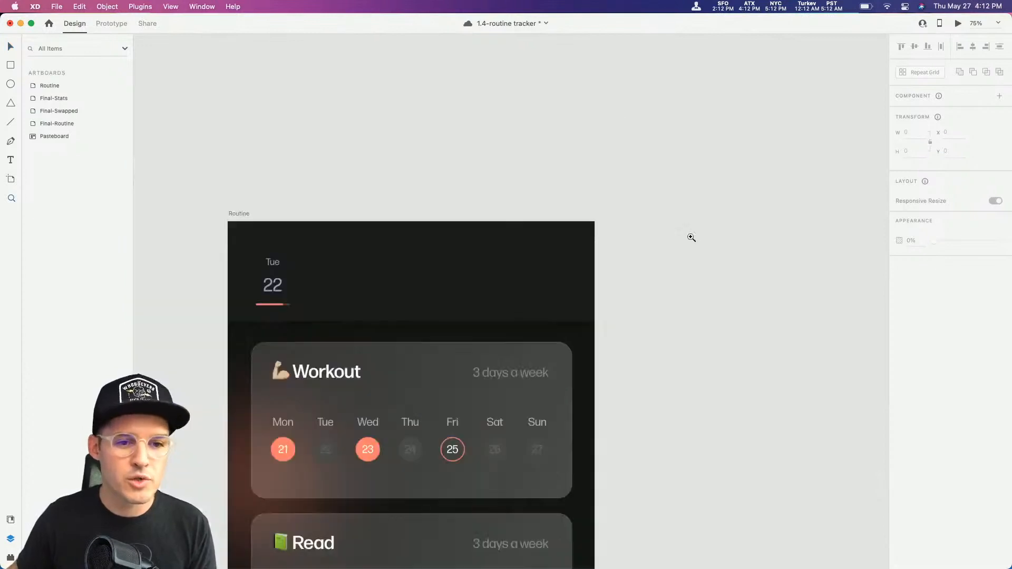
pyautogui.scroll(-1, 714, 238)
pyautogui.press('v')
pyautogui.click(289, 249)
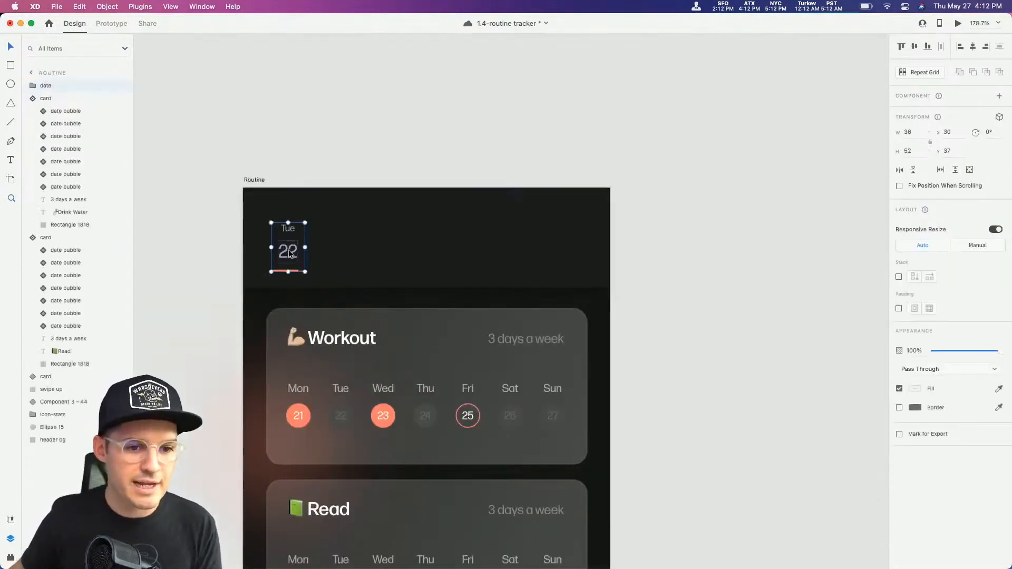
pyautogui.moveTo(289, 248); pyautogui.dragTo(506, 251)
pyautogui.keyDown('shift'); pyautogui.click(455, 251); pyautogui.keyUp('shift')
pyautogui.keyDown('shift'); pyautogui.click(399, 251); pyautogui.keyUp('shift')
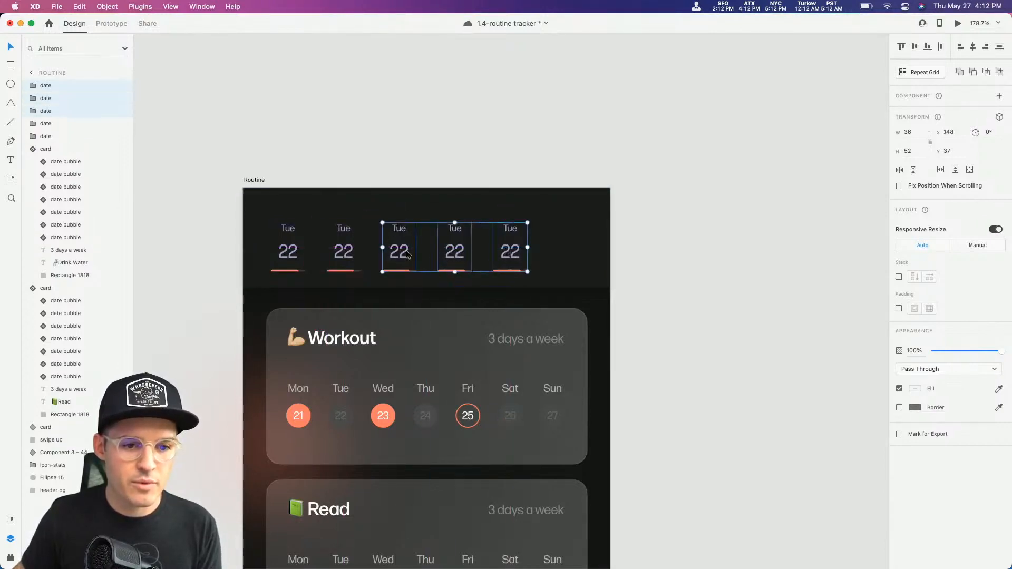
# Step: Duplicate the last four date groups together, continuing the row at the same spacing beyond the artboard's right edge
pyautogui.click(345, 254)
pyautogui.keyDown('shift'); pyautogui.click(400, 254); pyautogui.keyUp('shift')
pyautogui.keyDown('shift'); pyautogui.click(454, 255); pyautogui.keyUp('shift')
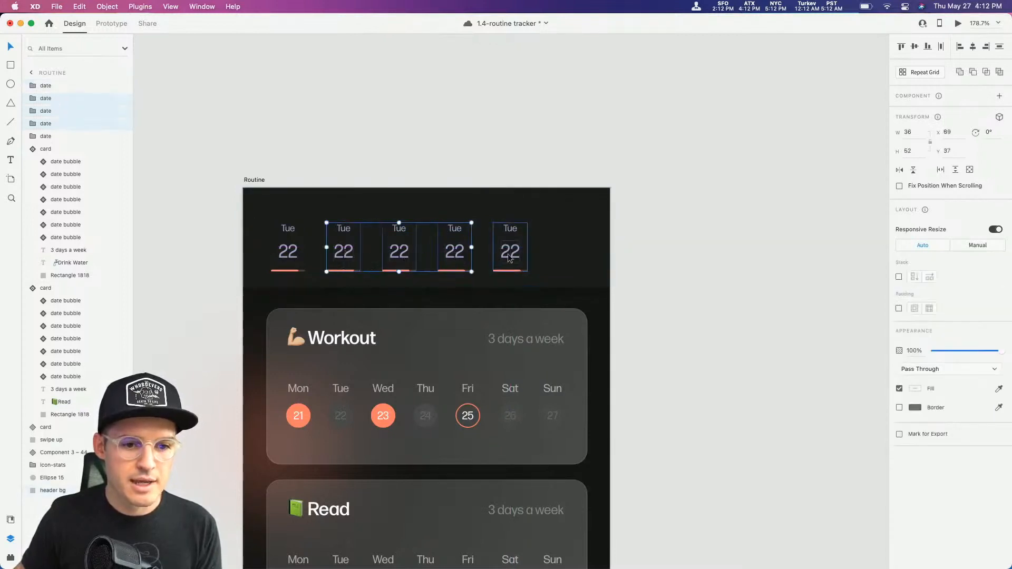
pyautogui.keyDown('shift'); pyautogui.click(508, 256); pyautogui.keyUp('shift')
pyautogui.press('alt')
pyautogui.moveTo(342, 256); pyautogui.dragTo(561, 256)
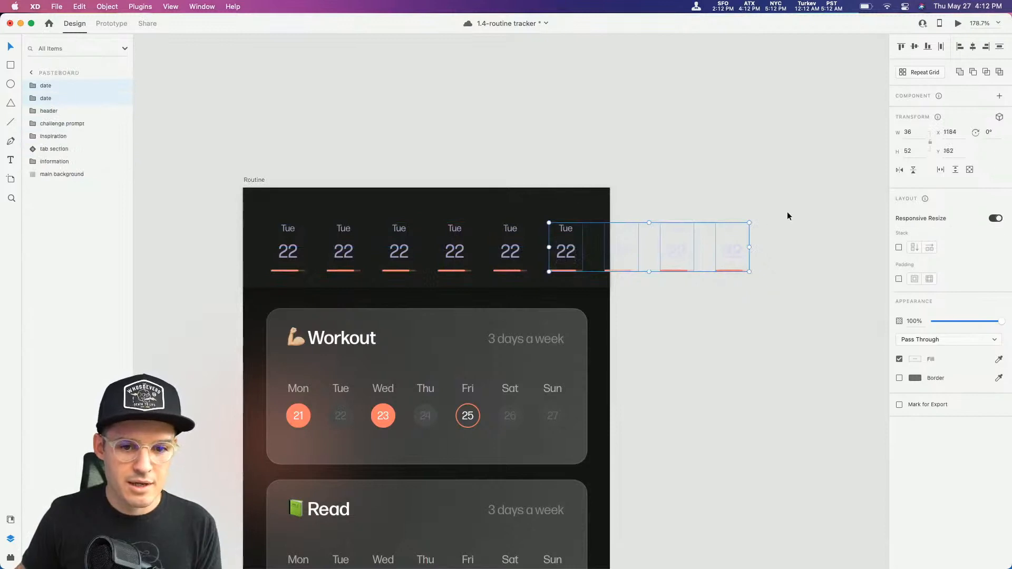
# Step: Turn all nine date groups into a horizontal scroll group, 360 px wide, ending at the artboard's right edge
pyautogui.moveTo(787, 216); pyautogui.dragTo(271, 244)
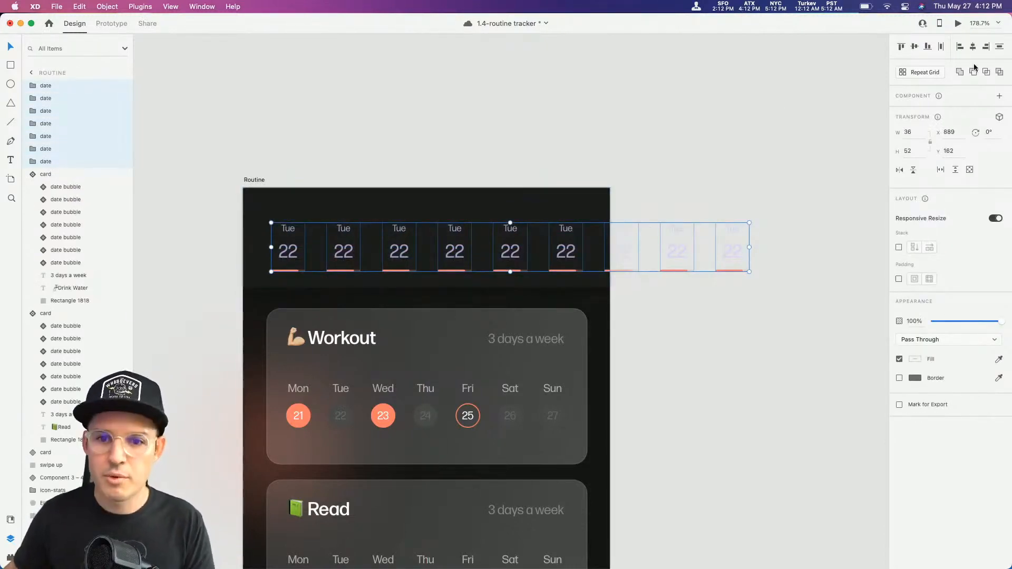
pyautogui.click(941, 171)
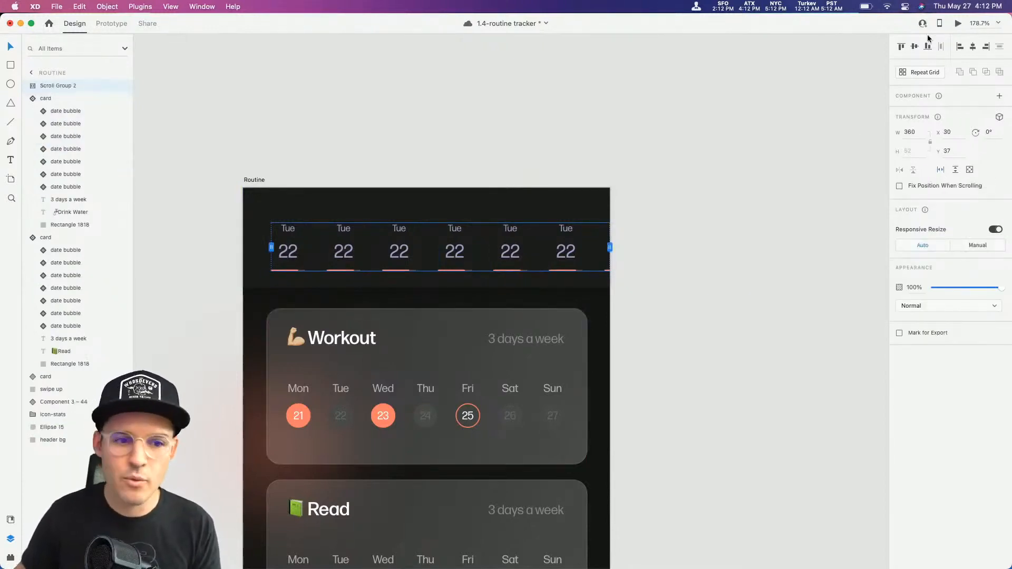
pyautogui.press('Escape')
# Step: Preview the Routine screen, test the horizontal scrolling of the date row, and close the preview
pyautogui.click(958, 23)
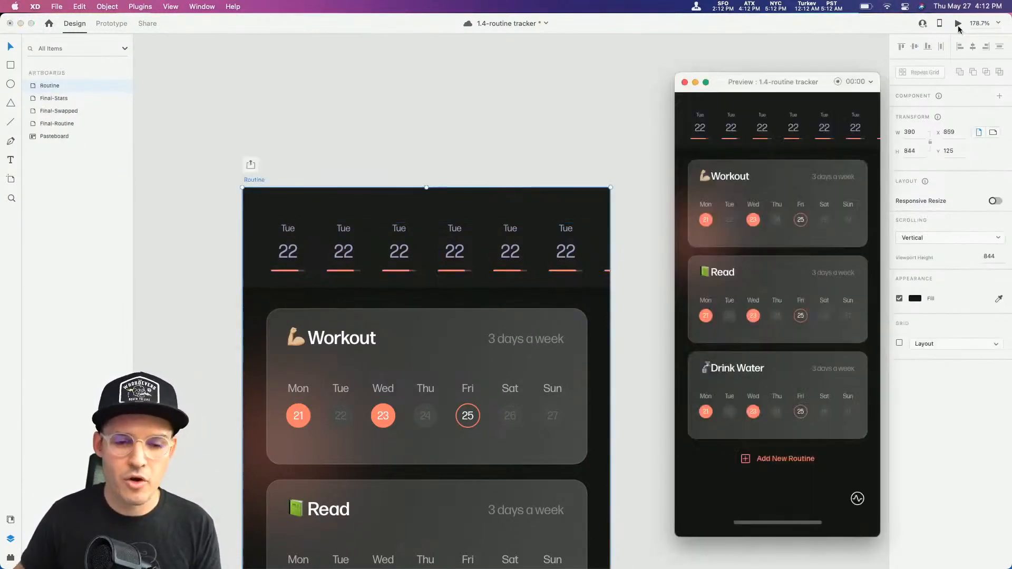
pyautogui.moveTo(835, 121); pyautogui.dragTo(776, 137)
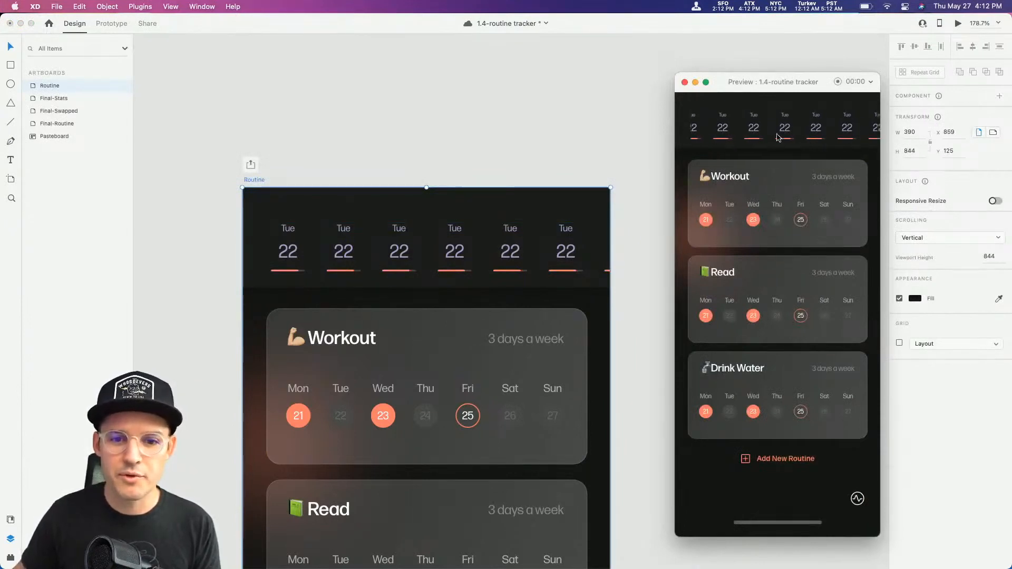
pyautogui.click(684, 82)
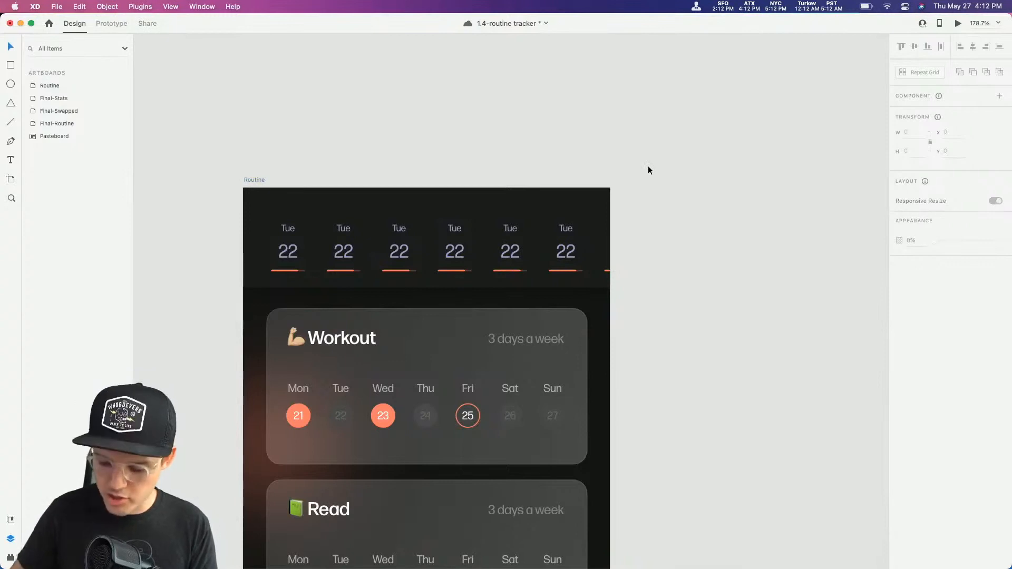
# Step: Rename the Routine artboard to Routine1
pyautogui.press('super+minus')
pyautogui.press('super+minus')
pyautogui.moveTo(606, 318); pyautogui.dragTo(526, 193)
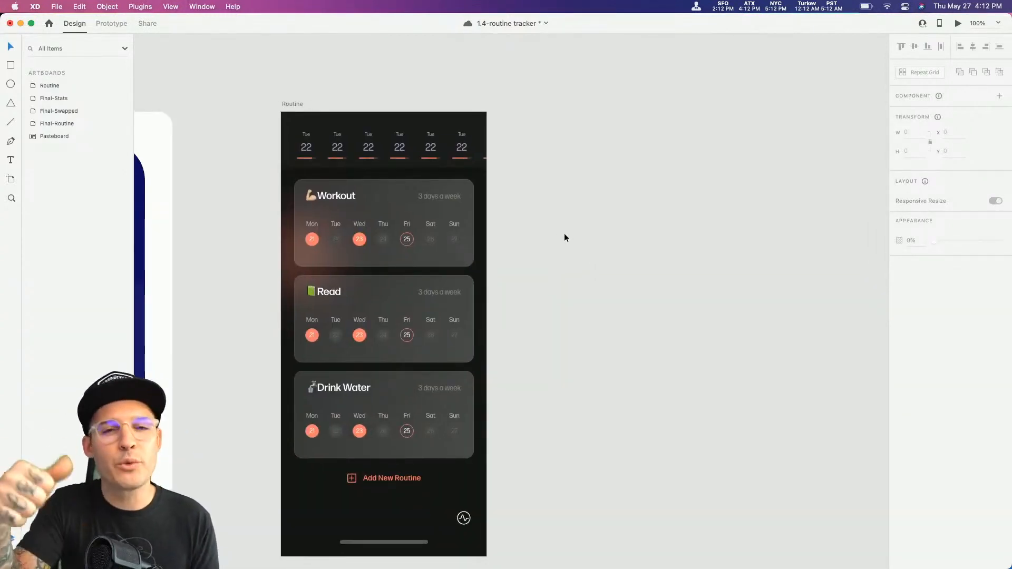
pyautogui.click(296, 105)
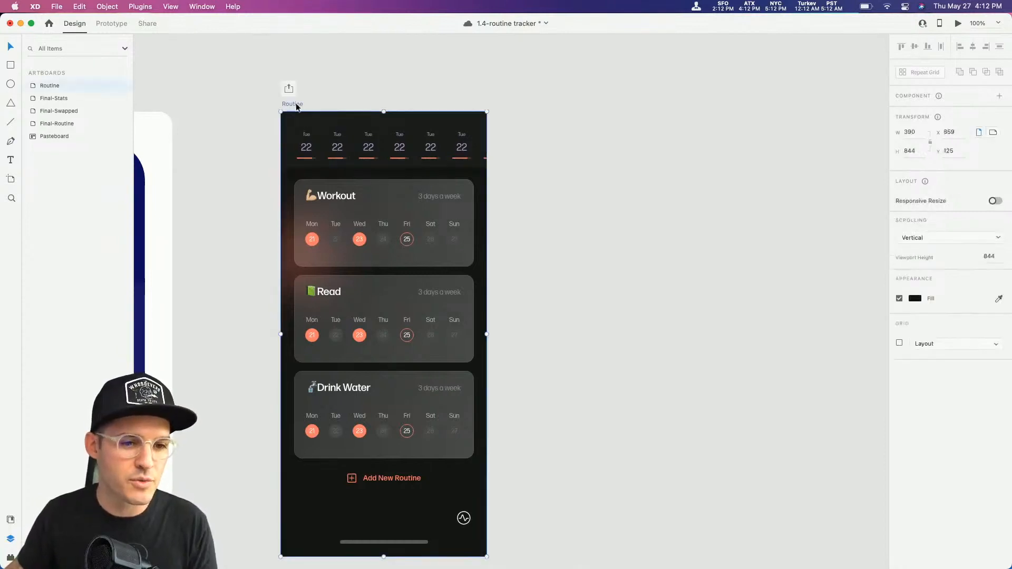
pyautogui.doubleClick(61, 87)
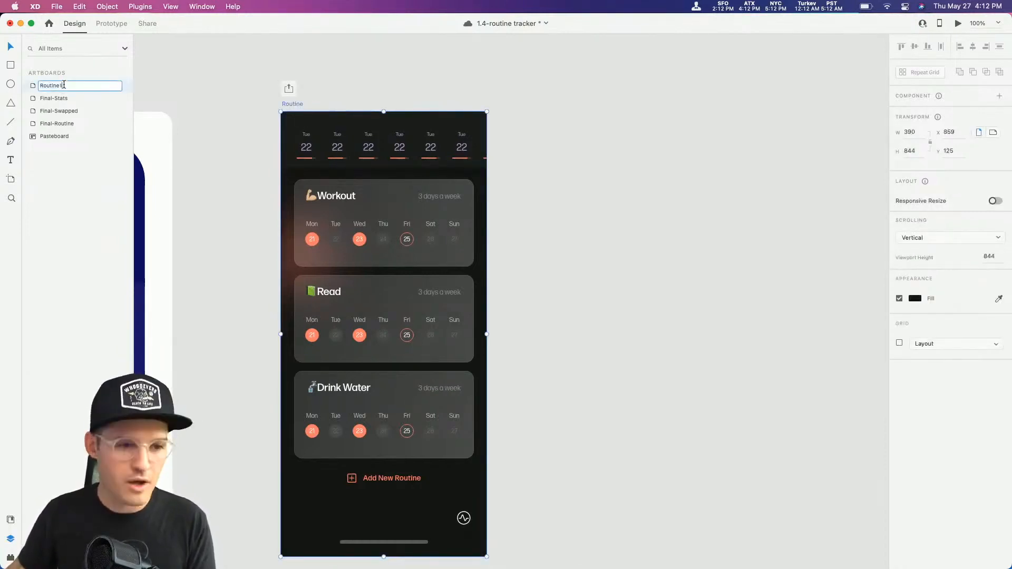
pyautogui.write('1')
pyautogui.click(263, 81)
# Step: Duplicate the Routine1 artboard beside the original at X 1270 and rename the copy Routine2
pyautogui.moveTo(295, 105); pyautogui.dragTo(511, 105)
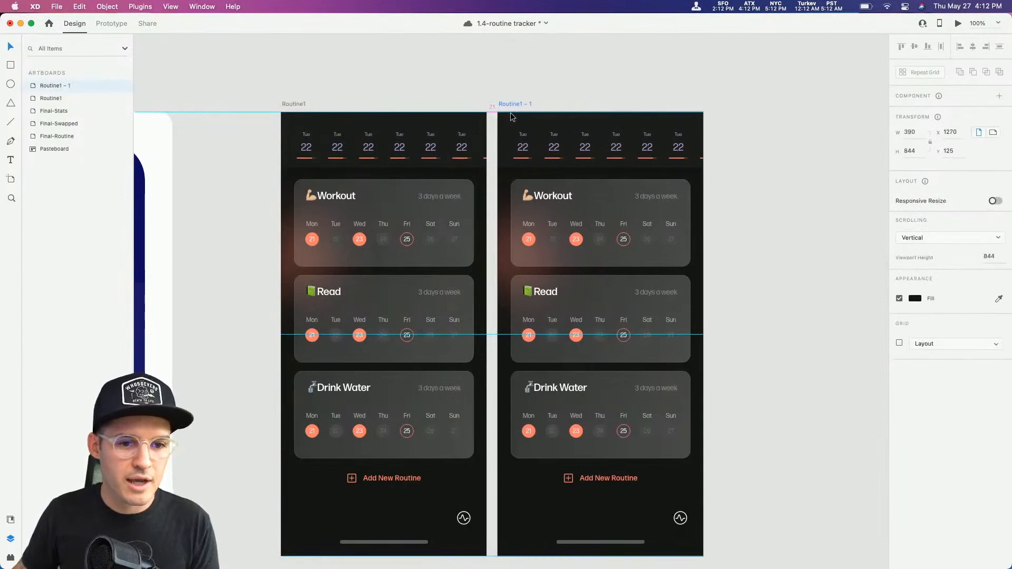
pyautogui.doubleClick(47, 88)
pyautogui.click(69, 86)
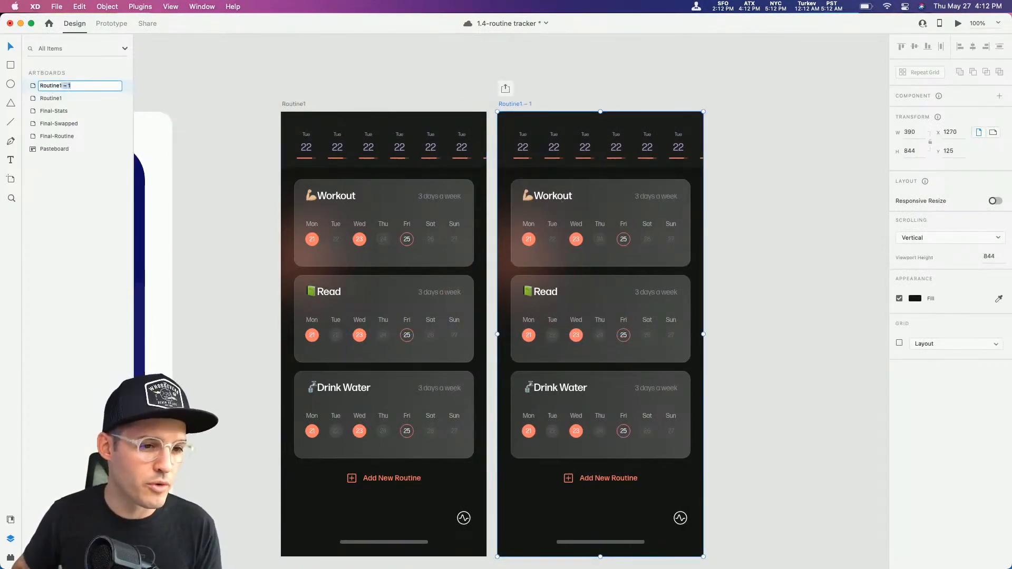
pyautogui.press('BackSpace')
pyautogui.press('BackSpace')
pyautogui.write('2')
pyautogui.press('Return')
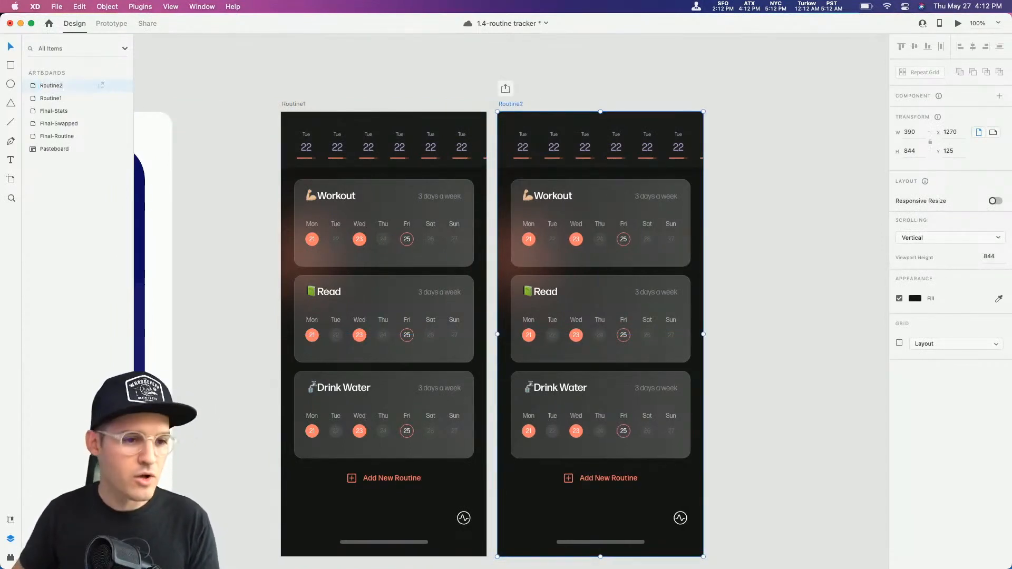
pyautogui.click(613, 213)
pyautogui.keyDown('shift'); pyautogui.click(627, 329); pyautogui.keyUp('shift')
pyautogui.keyDown('shift'); pyautogui.click(625, 407); pyautogui.keyUp('shift')
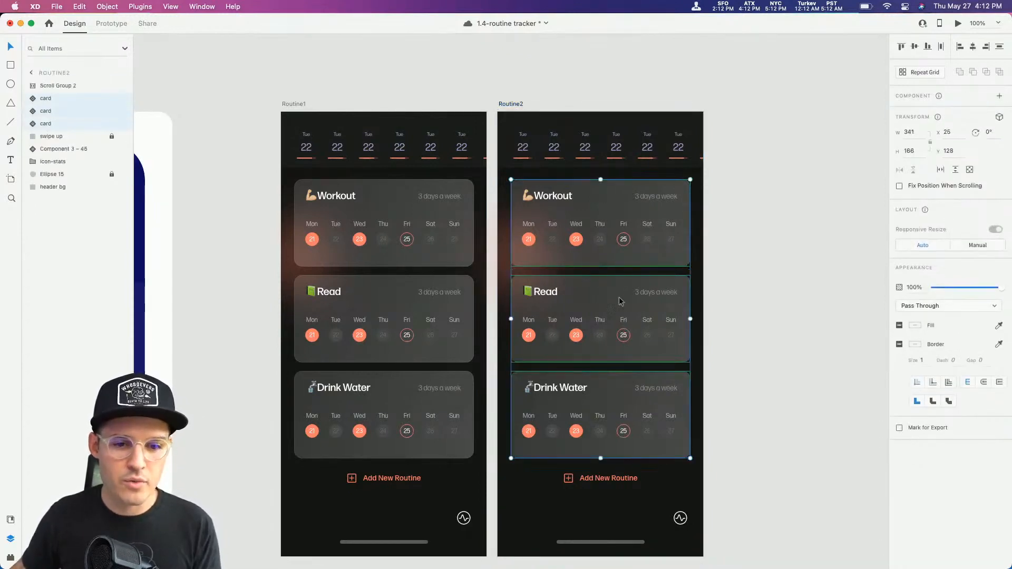
# Step: Select the Workout, Read and Drink Water cards together on the Routine1 artboard
pyautogui.click(369, 255)
pyautogui.keyDown('shift'); pyautogui.click(387, 330); pyautogui.keyUp('shift')
pyautogui.keyDown('shift'); pyautogui.click(397, 401); pyautogui.keyUp('shift')
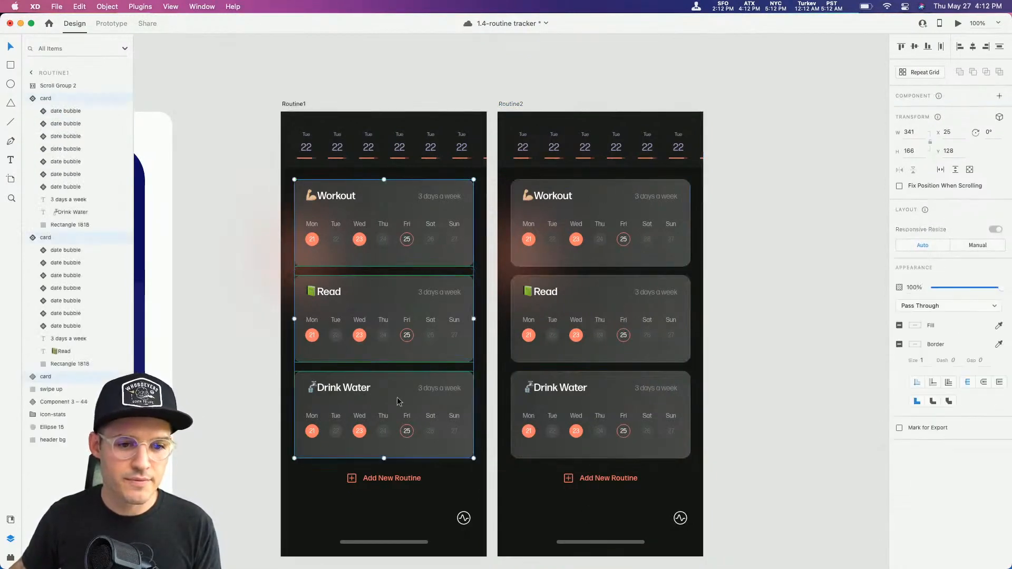
# Step: Group the three routine cards on the Routine1 artboard and turn the group into a vertical stack
pyautogui.press('super+g')
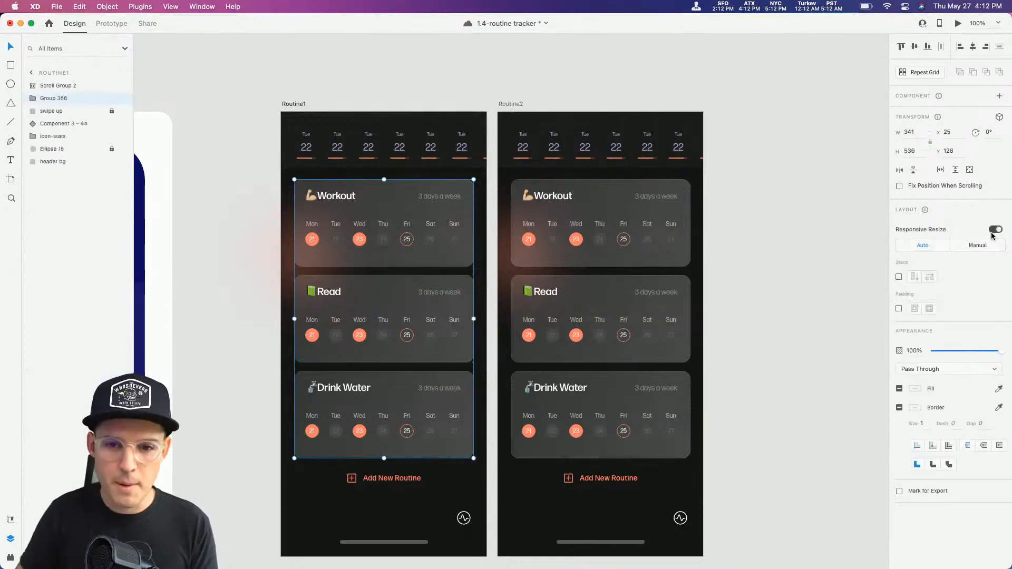
pyautogui.click(898, 277)
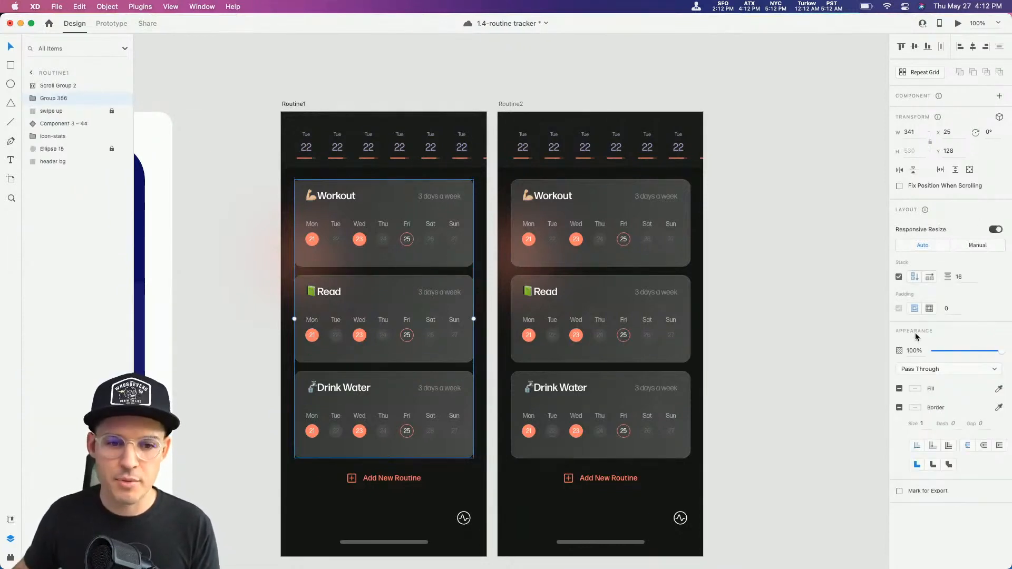
# Step: Try moving the Read card above the Workout card within Routine1's stack, and undo the move
pyautogui.doubleClick(430, 310)
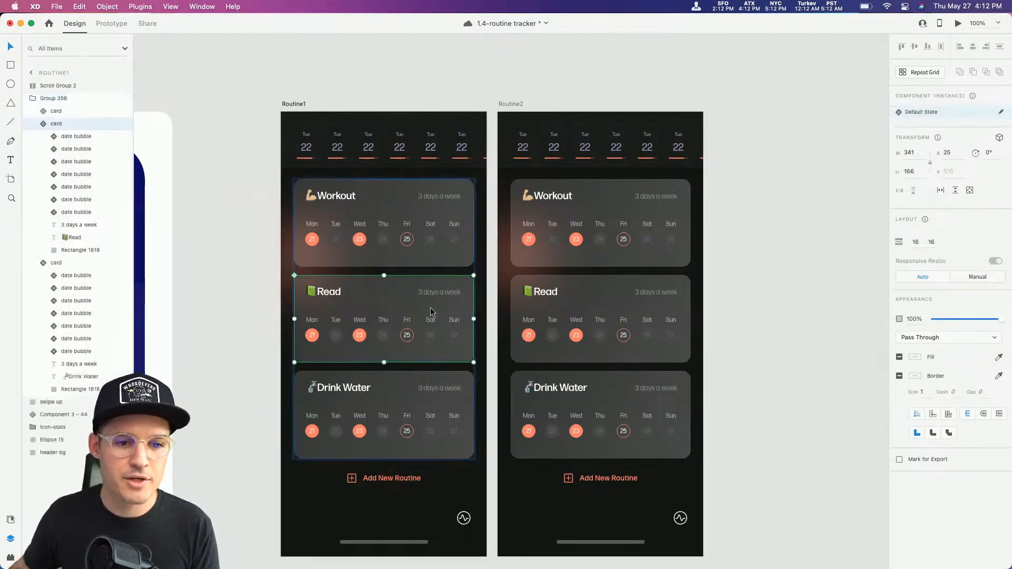
pyautogui.moveTo(430, 311); pyautogui.dragTo(424, 250)
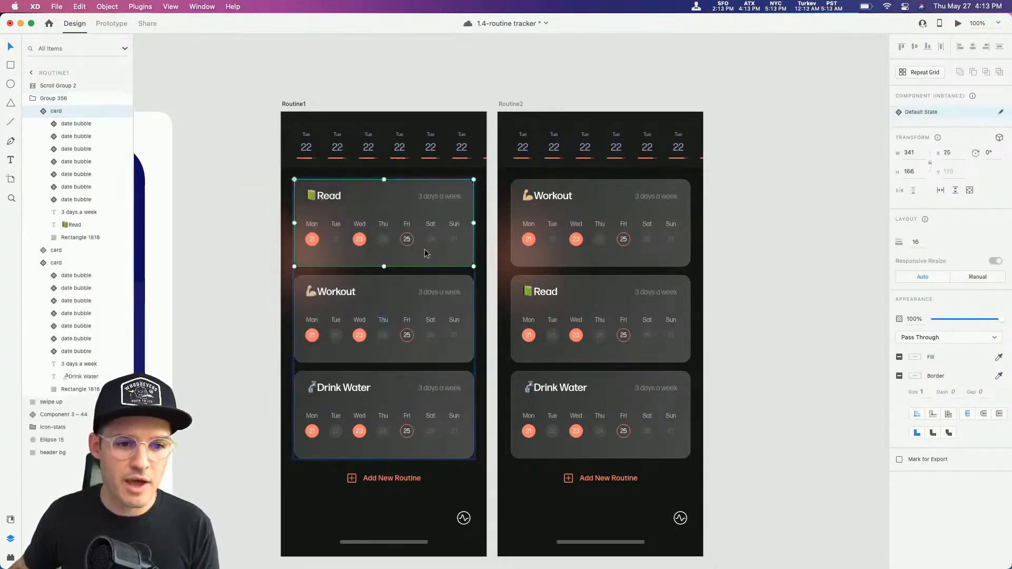
pyautogui.press('super+z')
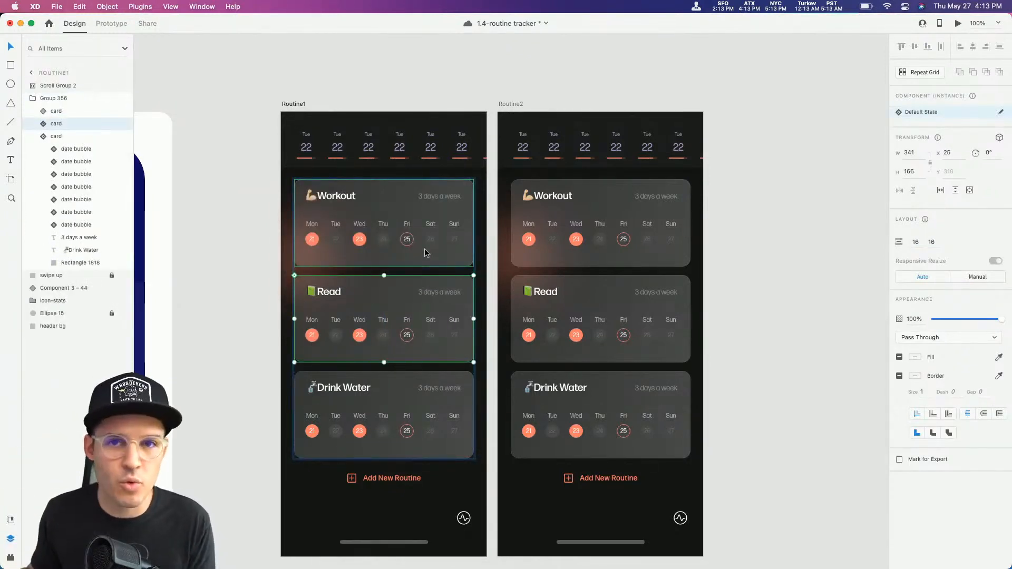
# Step: Replace the three loose cards on Routine2 with a copy of Routine1's stacked card group
pyautogui.click(534, 256)
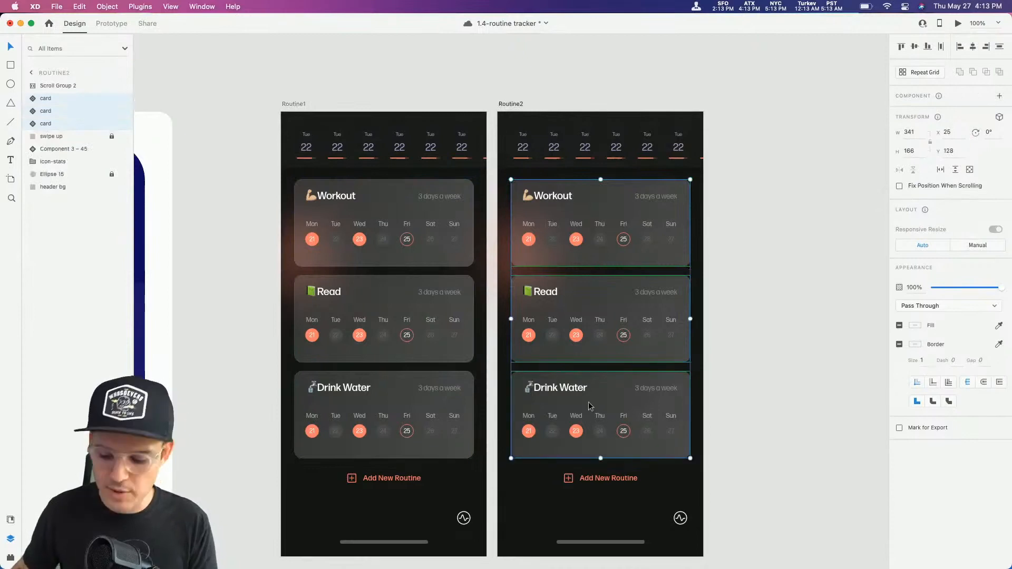
pyautogui.press('Delete')
pyautogui.click(332, 296)
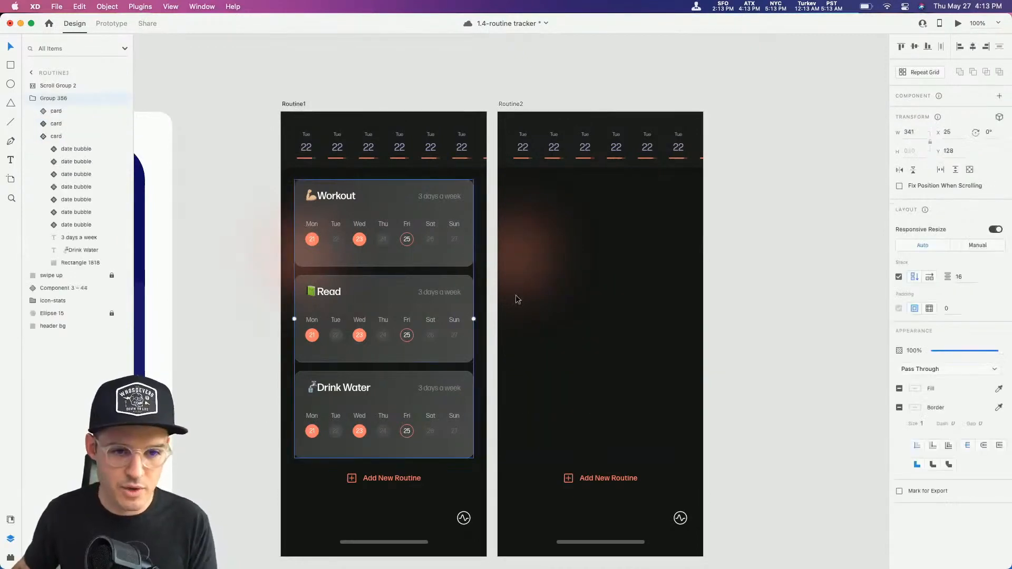
pyautogui.click(566, 144)
pyautogui.press('super+v')
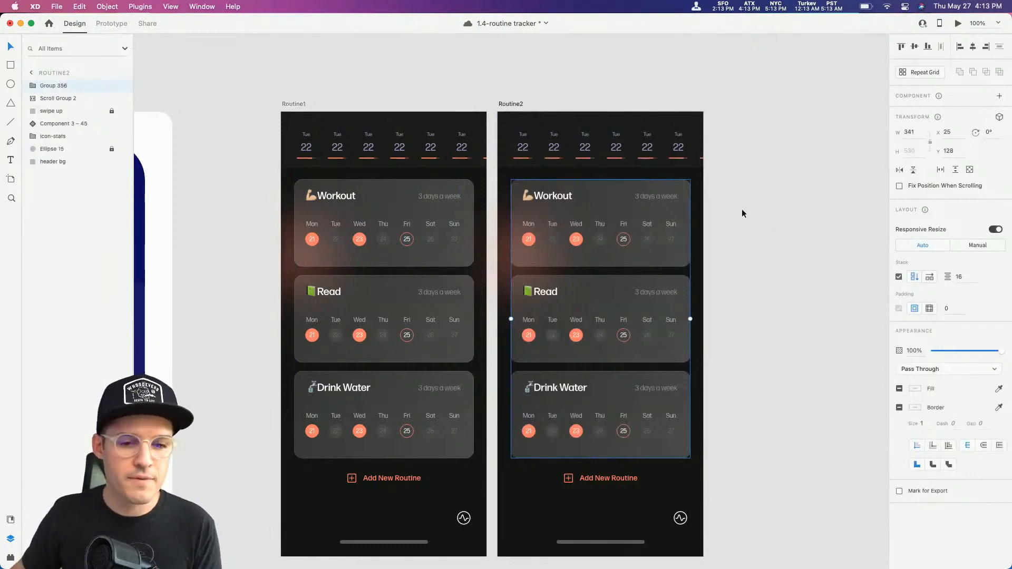
# Step: Rename the stacked card group on the Routine1 artboard as "cards"
pyautogui.click(414, 224)
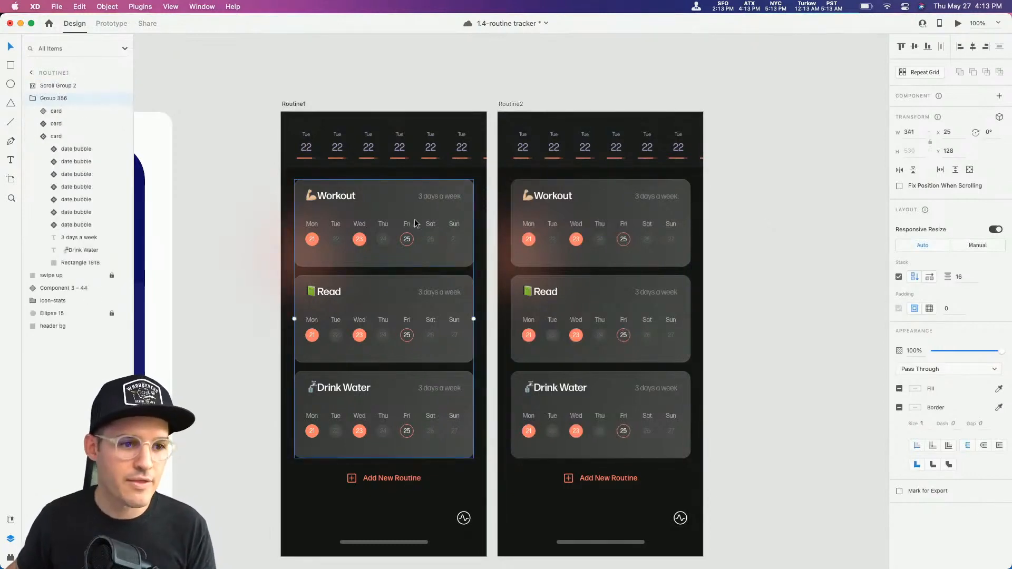
pyautogui.click(33, 99)
pyautogui.doubleClick(49, 98)
pyautogui.write('cards')
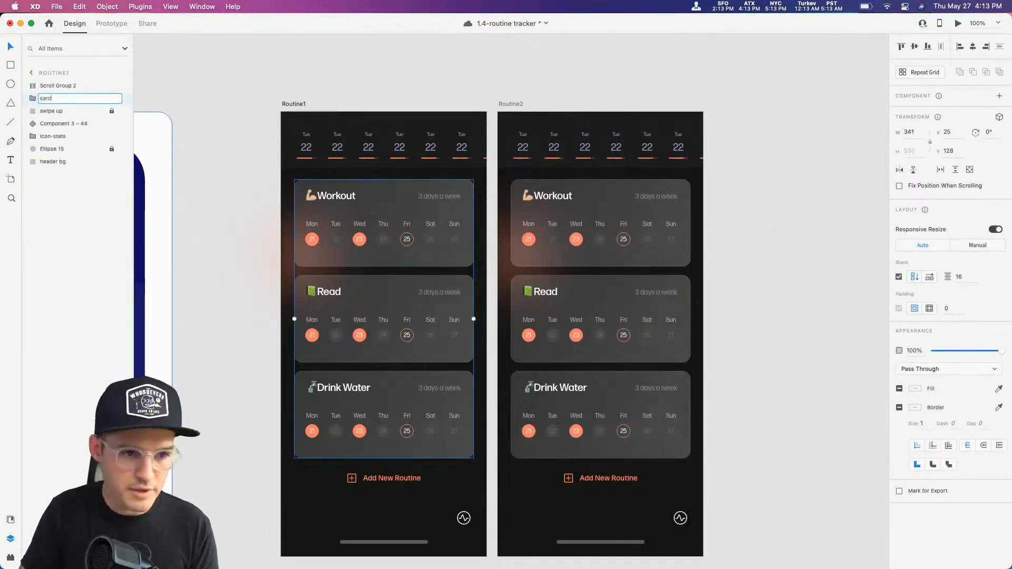
pyautogui.press('Return')
# Step: Rename Routine2's stacked group "cards" as well, and compare it with its counterpart on Routine1
pyautogui.click(610, 198)
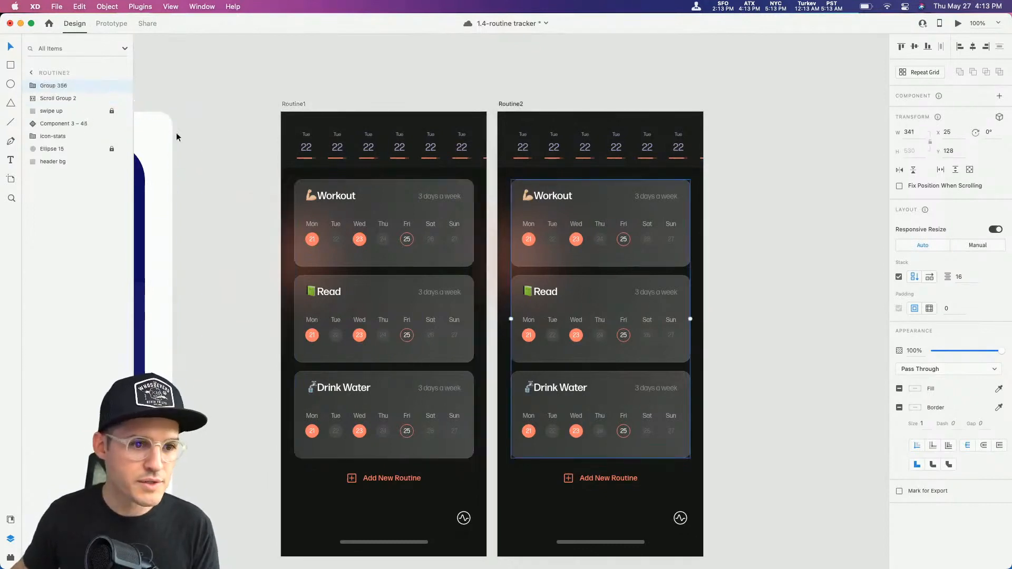
pyautogui.doubleClick(53, 85)
pyautogui.write('cards')
pyautogui.press('Return')
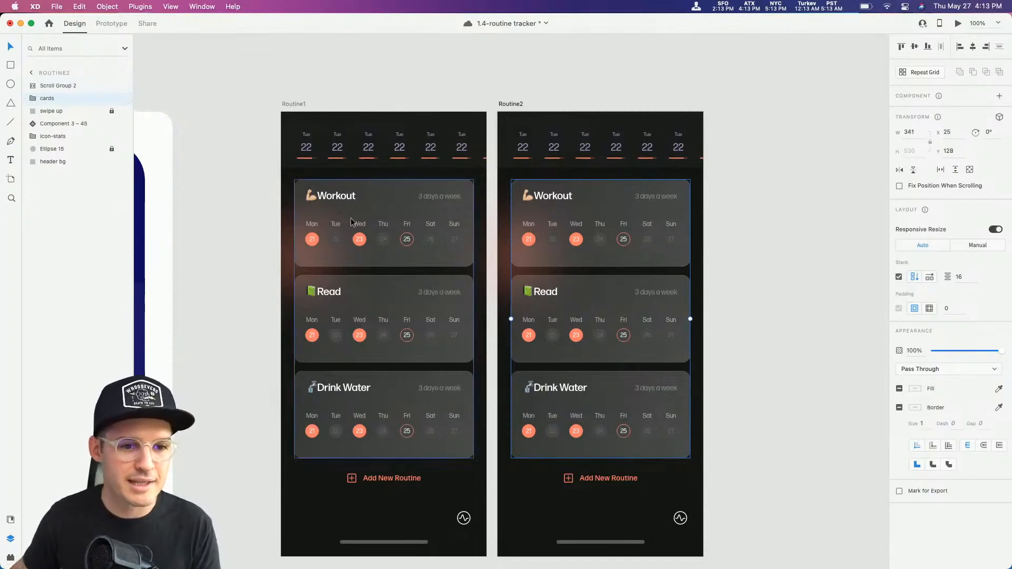
pyautogui.click(423, 221)
pyautogui.click(605, 213)
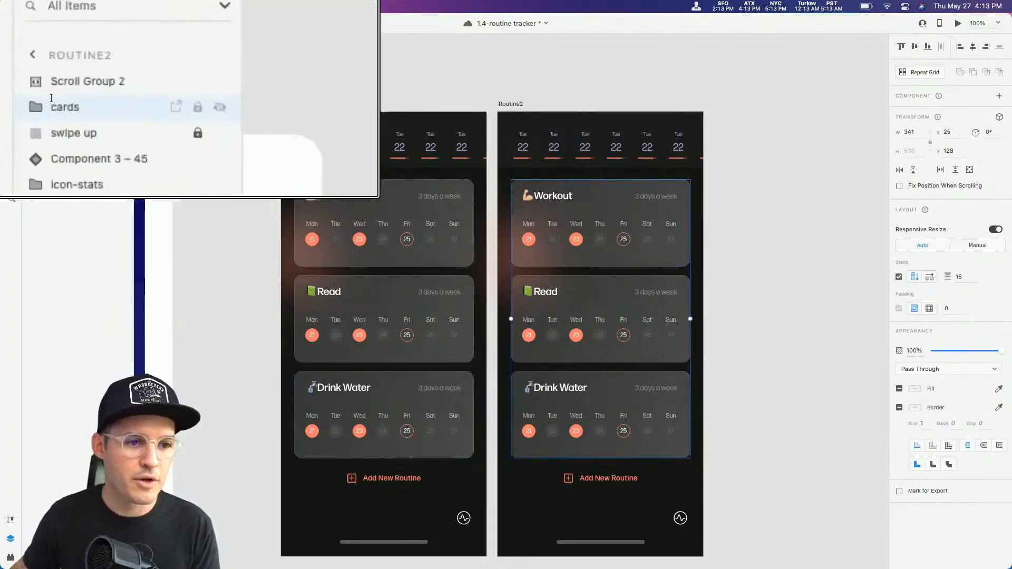
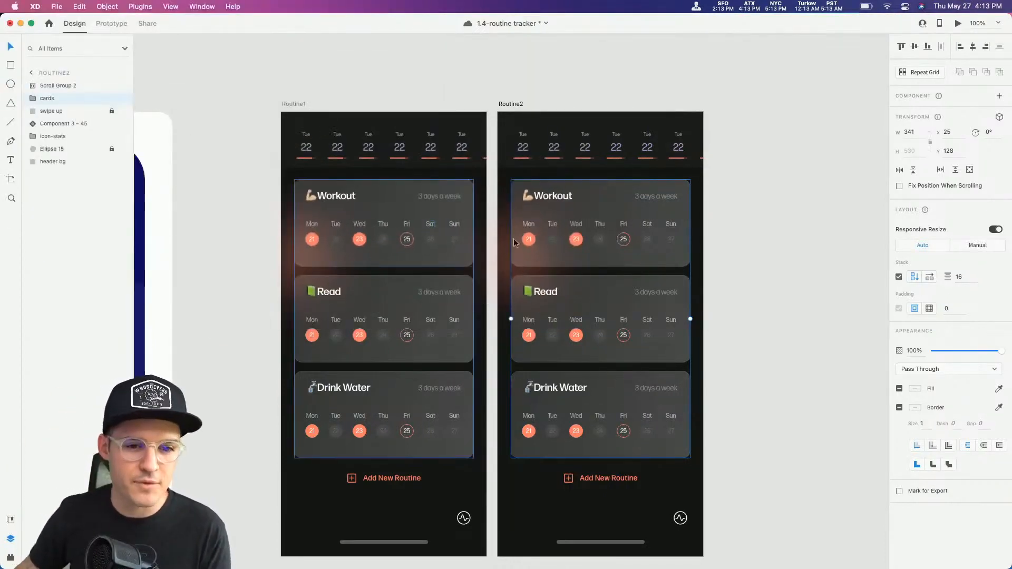
# Step: Reorder Routine2's stack so the Workout card sits below the Read card
pyautogui.doubleClick(585, 243)
pyautogui.moveTo(584, 243); pyautogui.dragTo(597, 305)
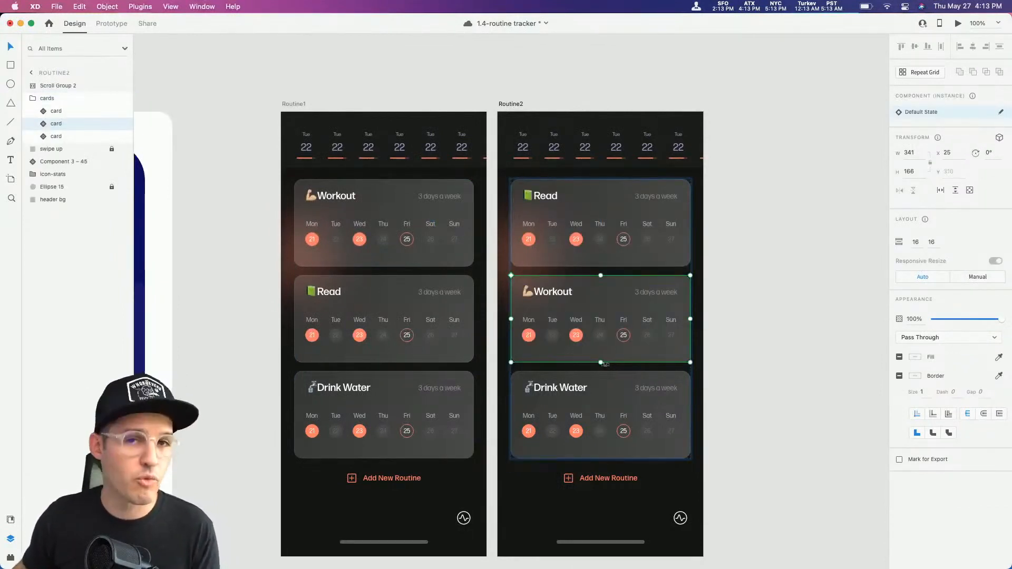
# Step: In prototype mode, link Routine1's Workout card to Routine2 with a Drag trigger and an Auto-Animate action
pyautogui.doubleClick(403, 205)
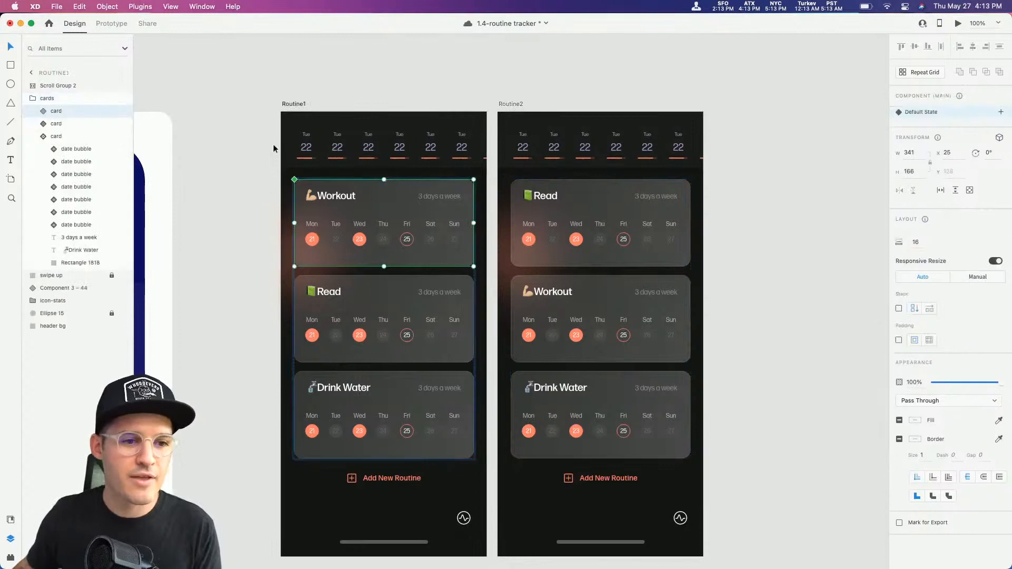
pyautogui.click(120, 25)
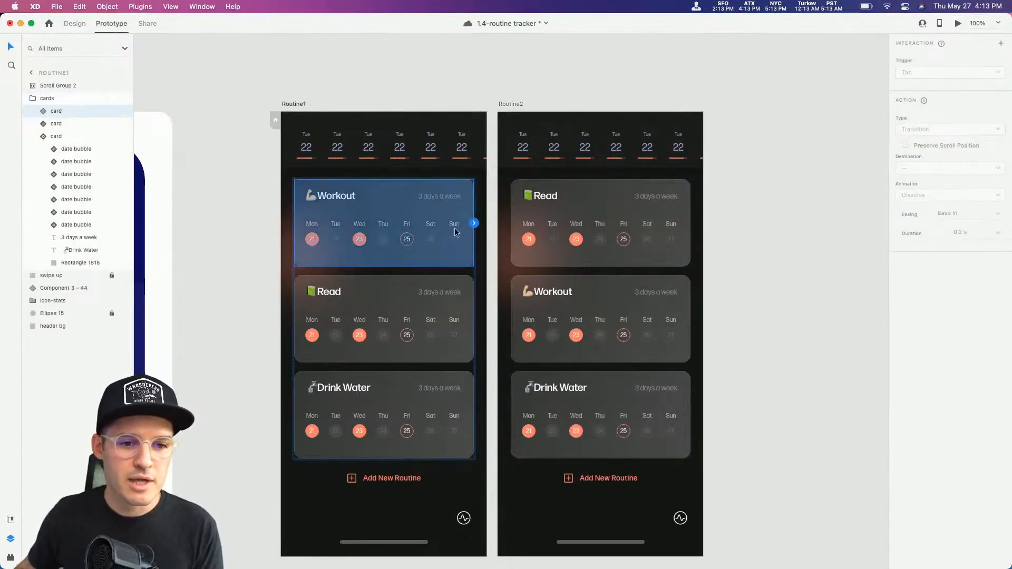
pyautogui.moveTo(473, 224); pyautogui.dragTo(553, 273)
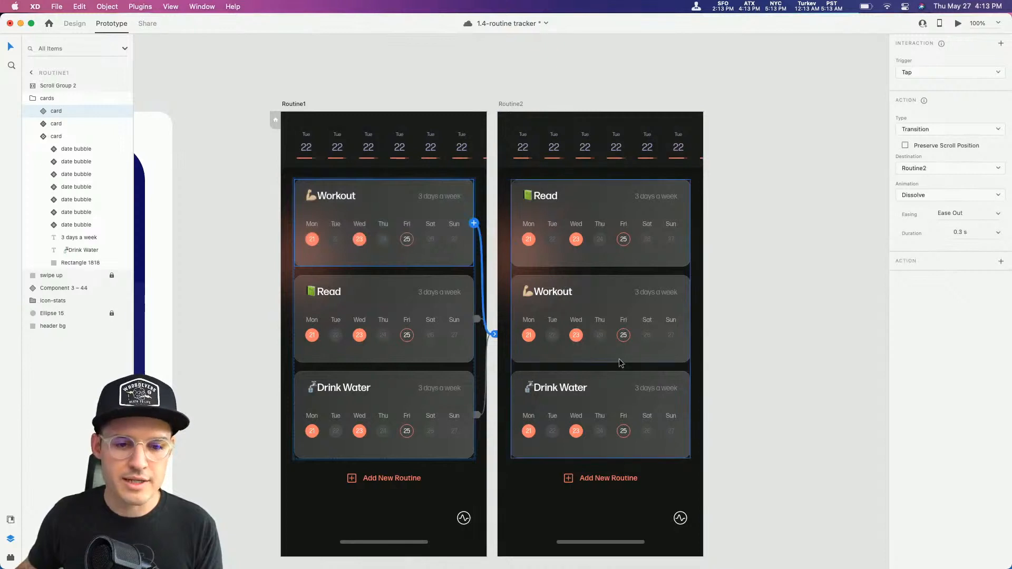
pyautogui.click(911, 72)
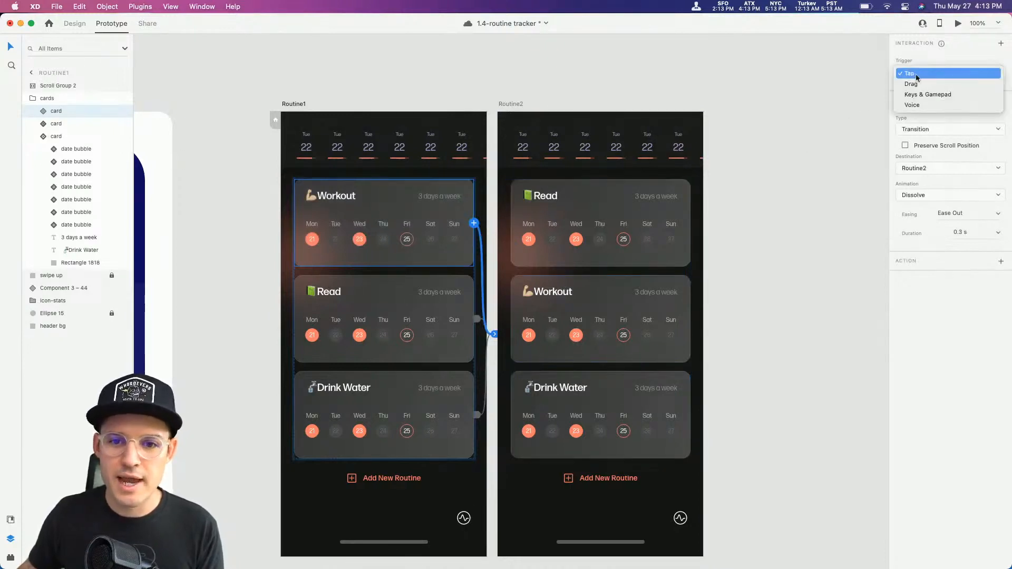
pyautogui.click(906, 80)
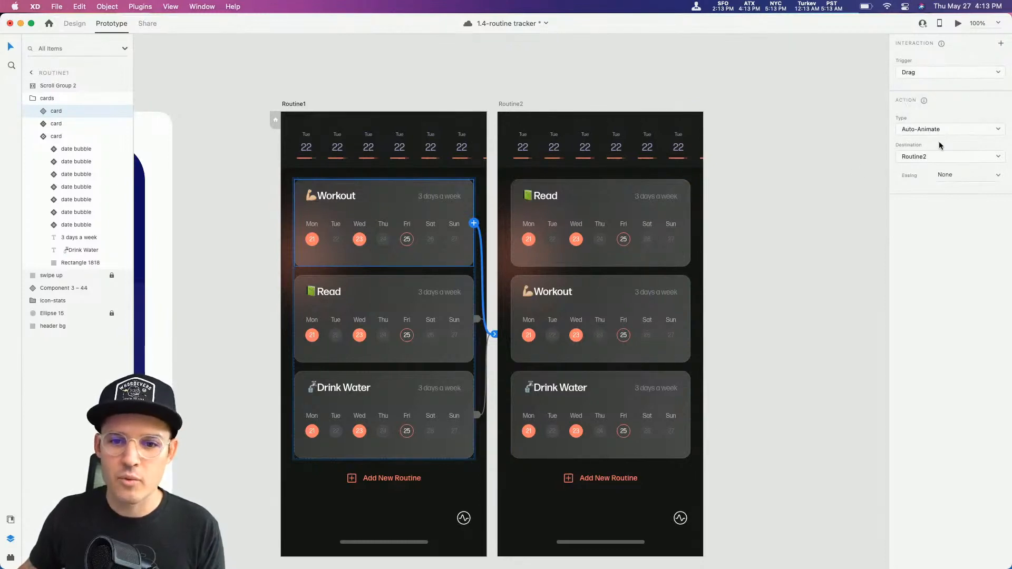
pyautogui.click(999, 176)
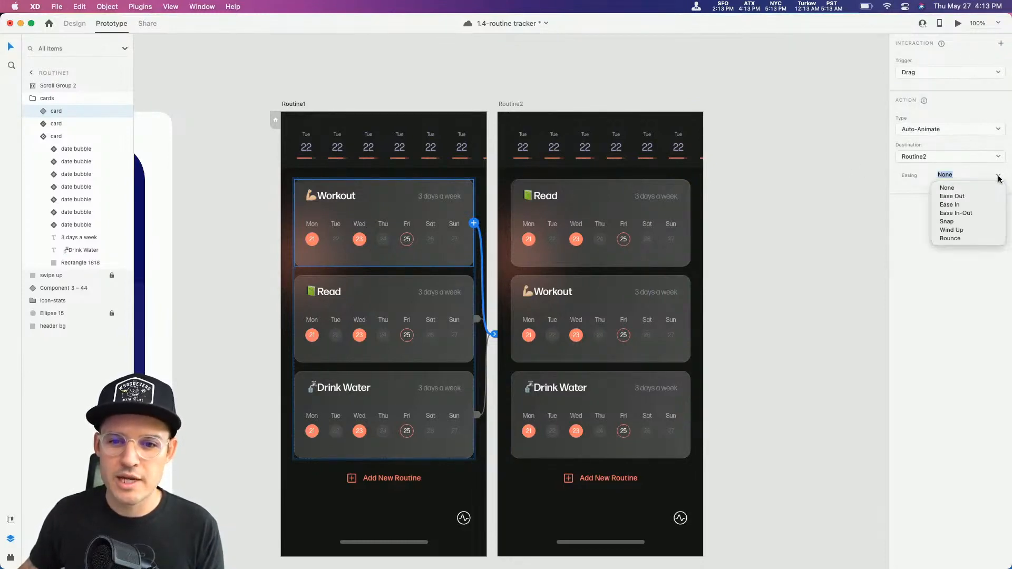
pyautogui.click(999, 176)
# Step: Link Routine2's Workout card back to Routine1 and make Routine1 the home artboard of the flow
pyautogui.click(591, 315)
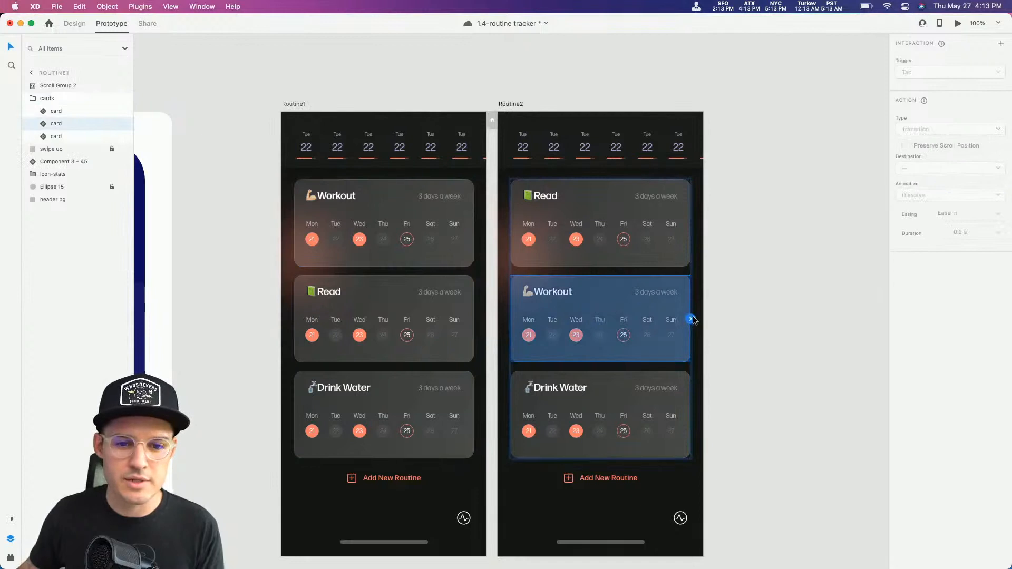
pyautogui.moveTo(691, 319); pyautogui.dragTo(396, 239)
pyautogui.click(295, 104)
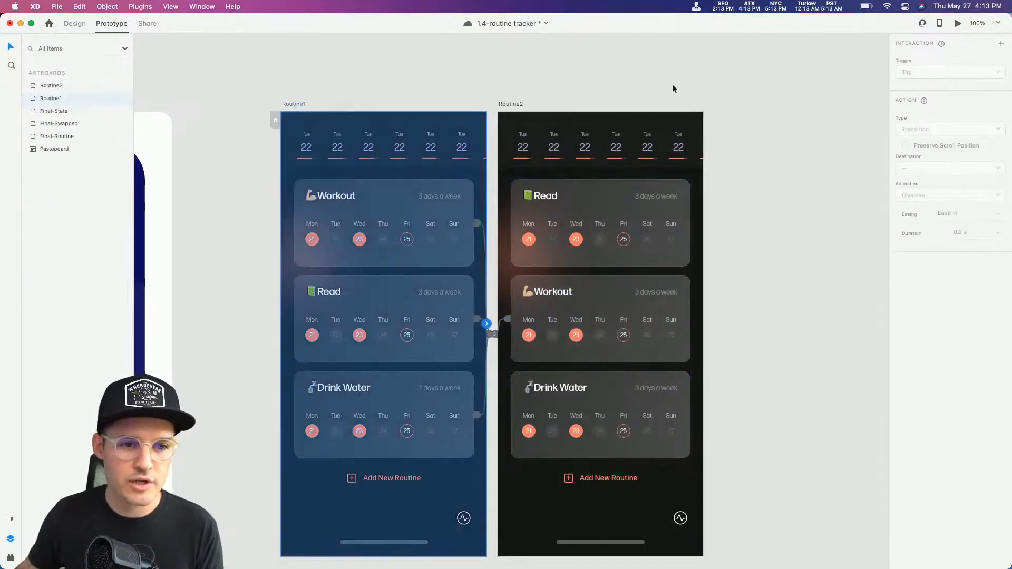
pyautogui.click(275, 120)
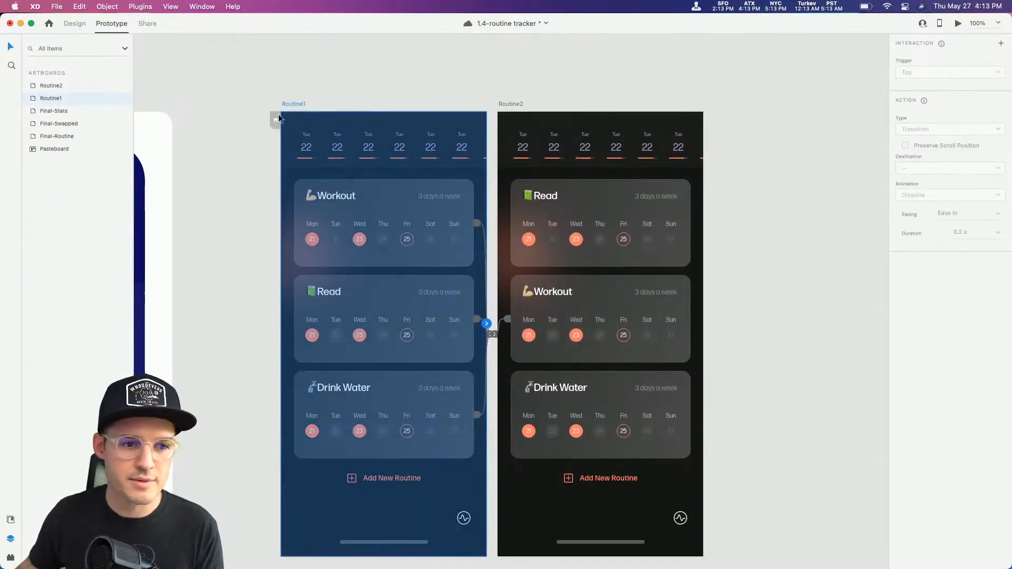
# Step: Preview the prototype to check the card drag interaction, and close the preview
pyautogui.click(958, 24)
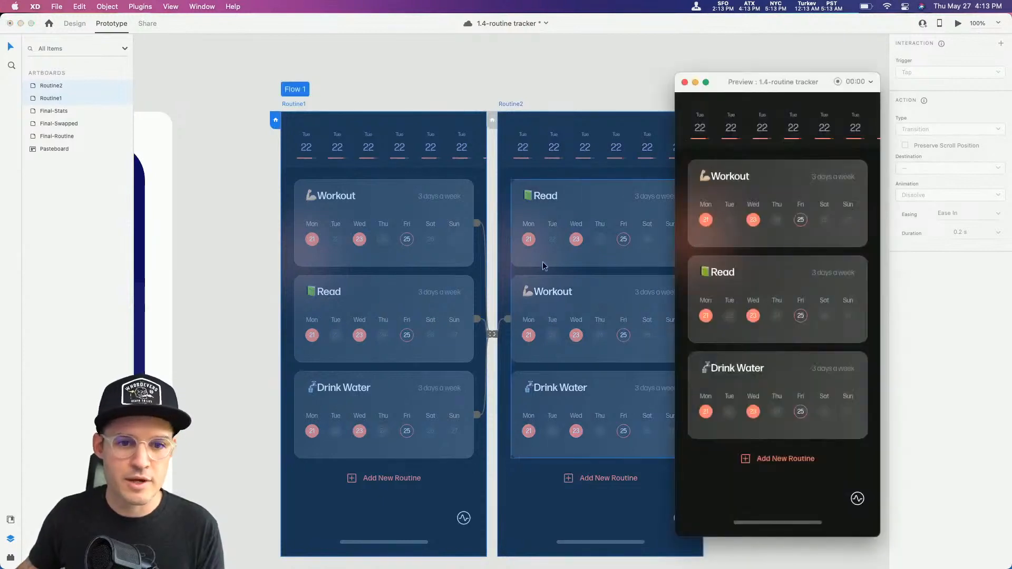
pyautogui.moveTo(765, 92); pyautogui.dragTo(691, 65)
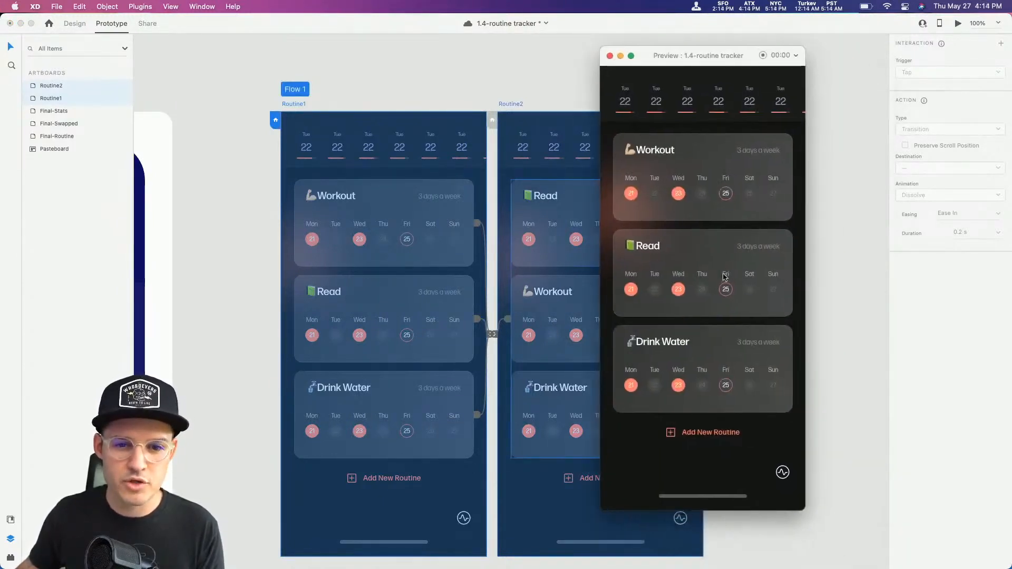
pyautogui.click(609, 56)
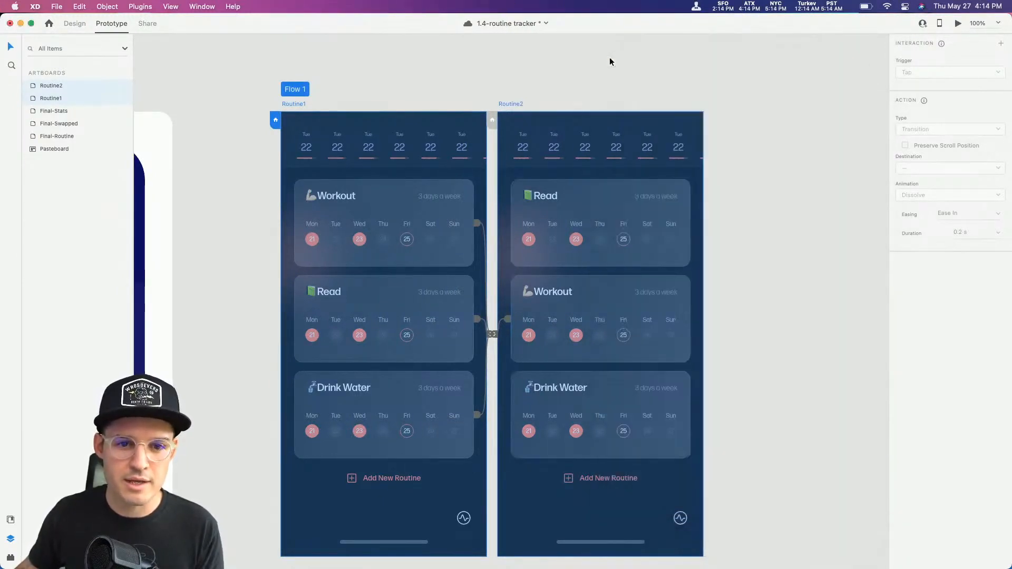
pyautogui.click(389, 86)
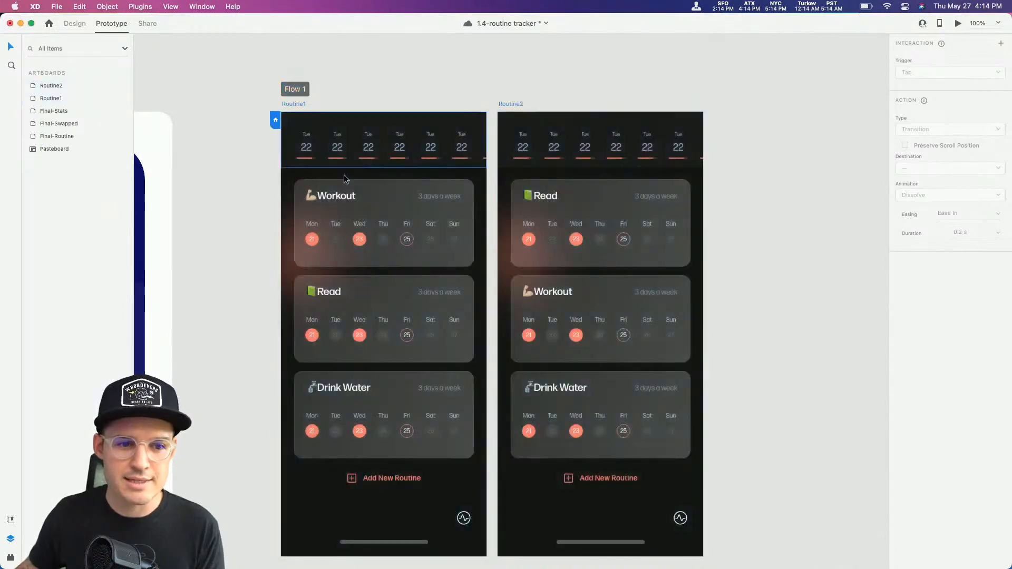
# Step: Move all three cards on Routine1 out of the "cards" group to the artboard's top layer level
pyautogui.click(375, 240)
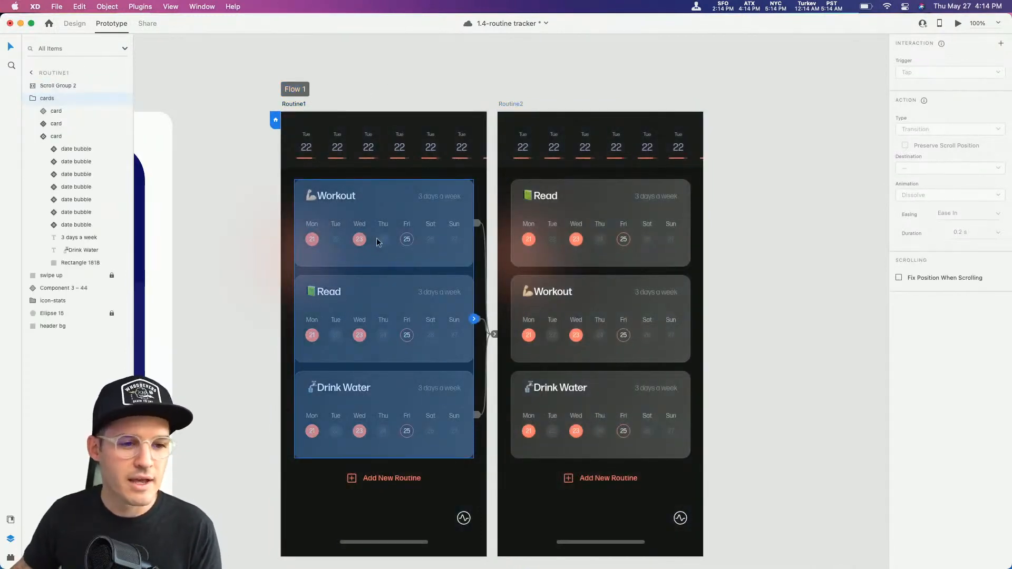
pyautogui.click(43, 136)
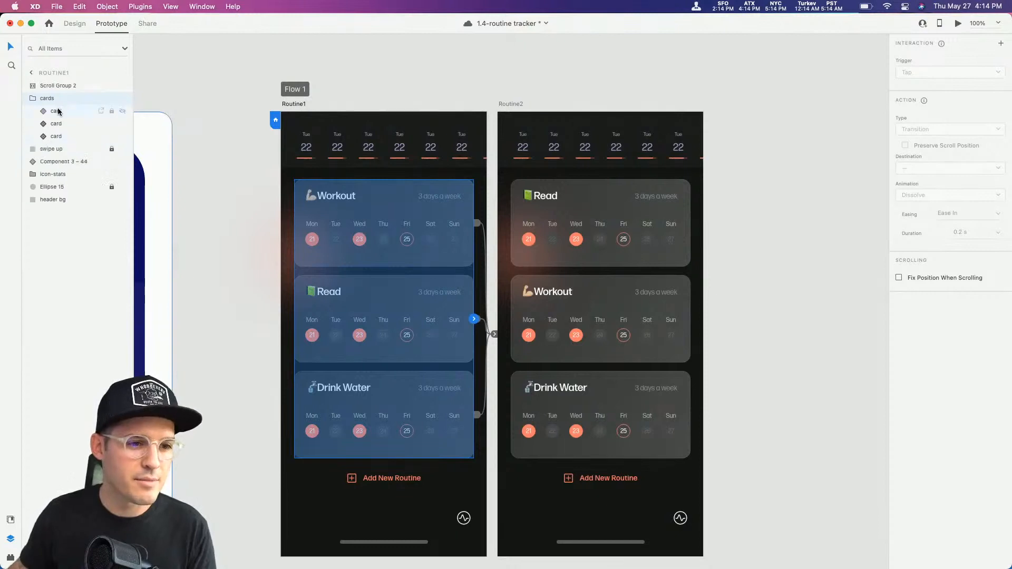
pyautogui.click(57, 111)
pyautogui.keyDown('shift'); pyautogui.click(54, 136); pyautogui.keyUp('shift')
pyautogui.moveTo(56, 112); pyautogui.dragTo(47, 93)
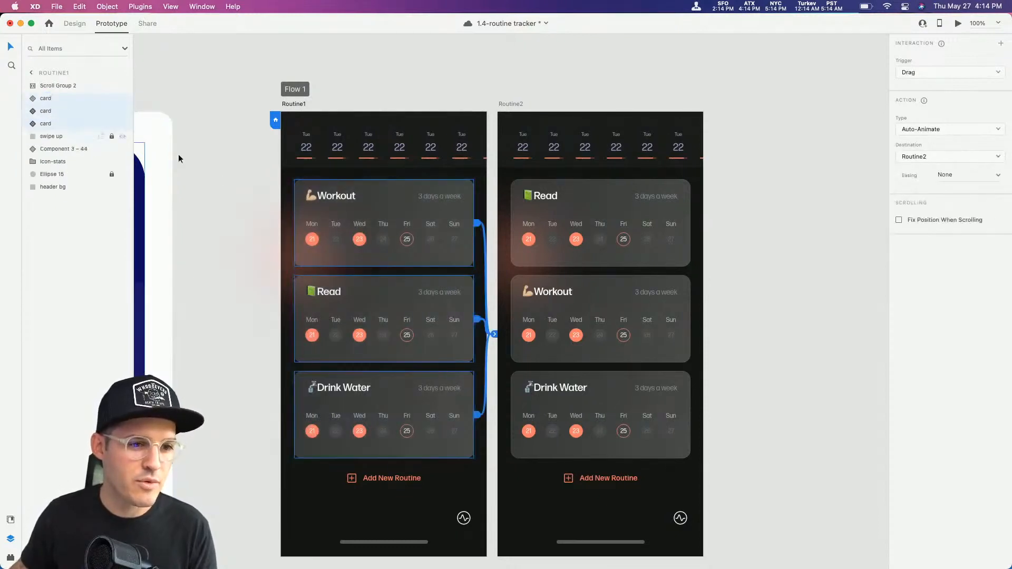
# Step: Move Routine2's three cards out of their "cards" group to the artboard's top layer level
pyautogui.click(565, 235)
pyautogui.click(53, 111)
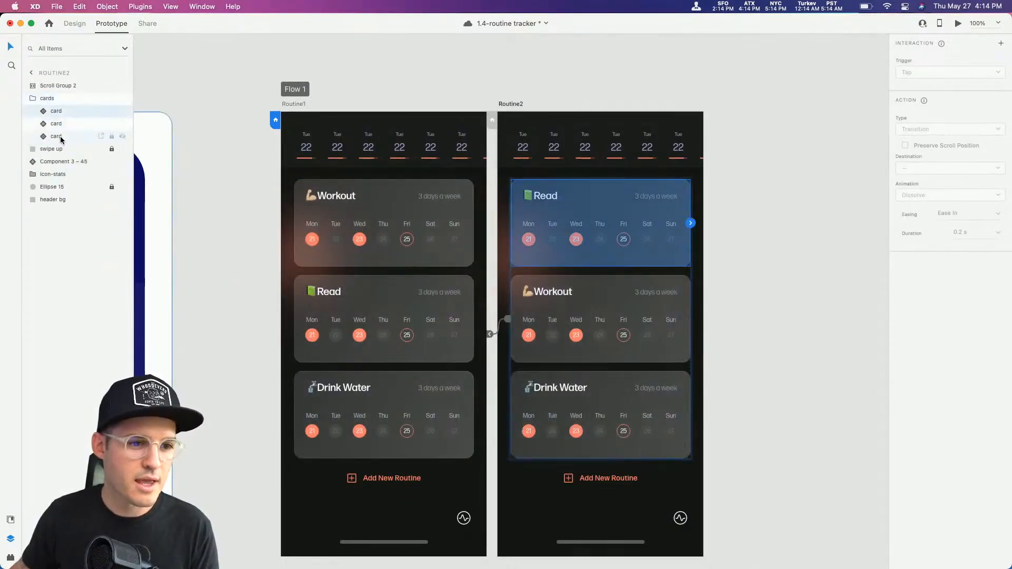
pyautogui.keyDown('shift'); pyautogui.click(58, 136); pyautogui.keyUp('shift')
pyautogui.moveTo(56, 112); pyautogui.dragTo(47, 93)
# Step: Check the Workout card's interaction on Routine1 and preview the prototype from that artboard again
pyautogui.click(369, 211)
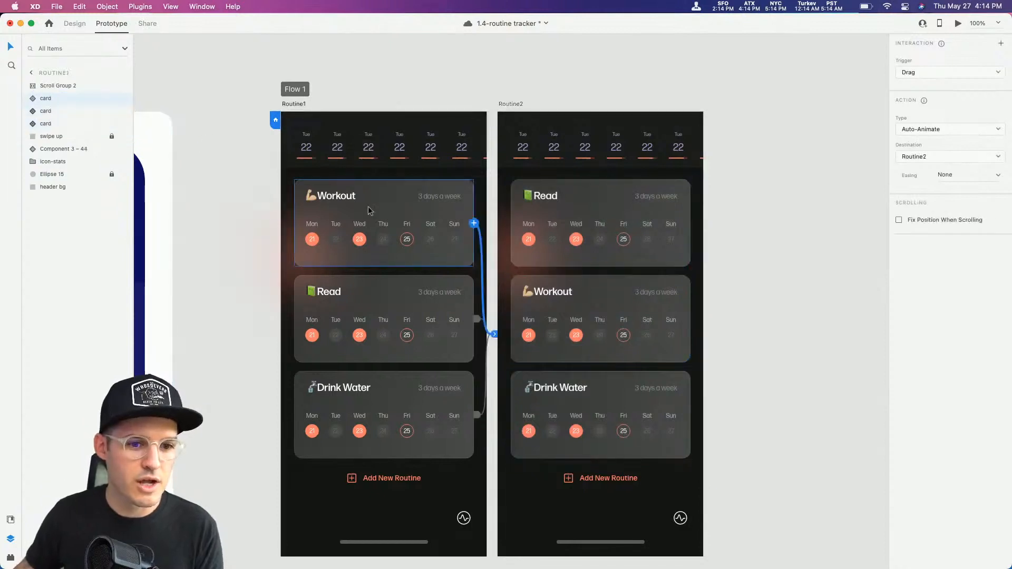
pyautogui.click(294, 104)
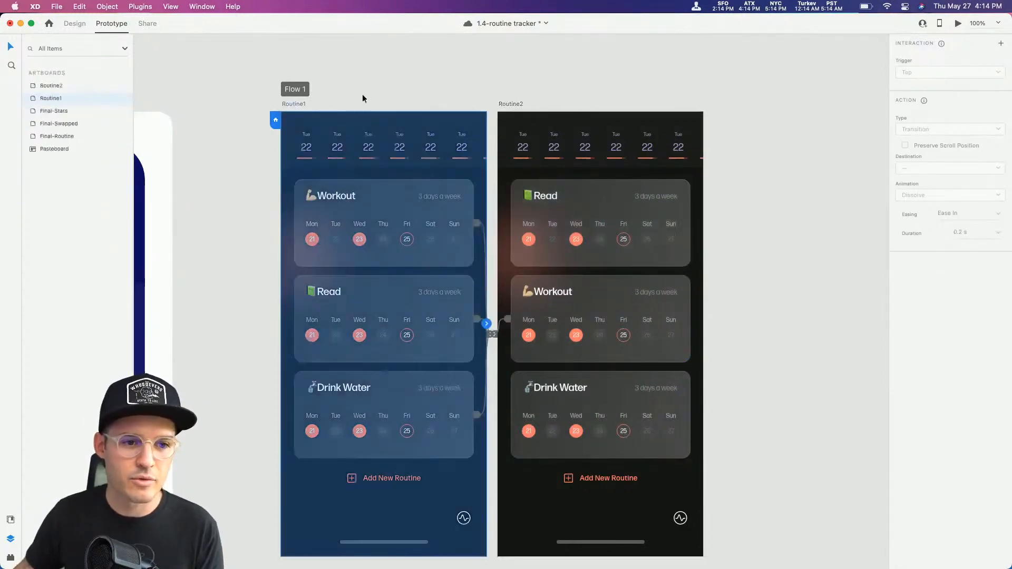
pyautogui.click(958, 23)
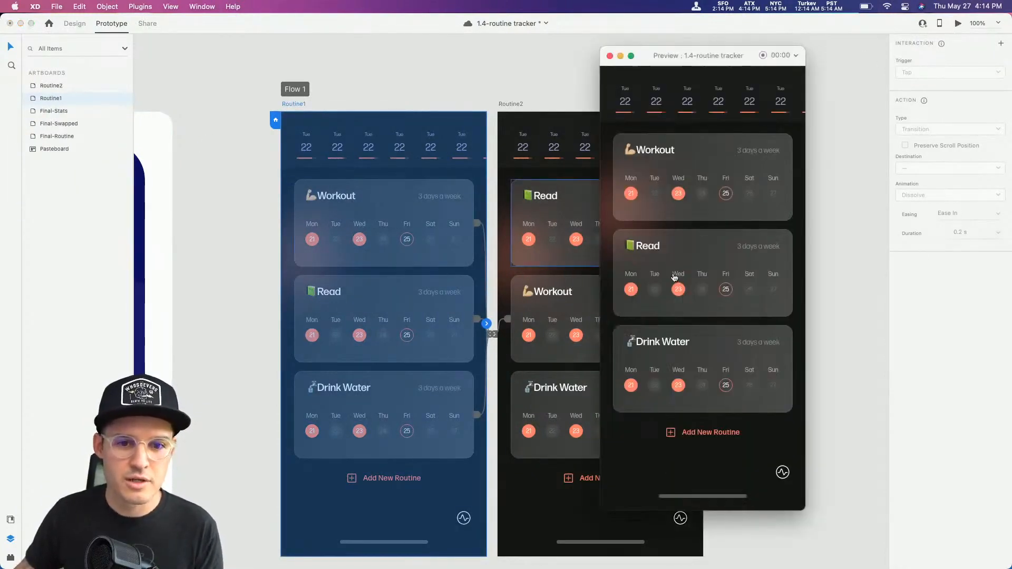
# Step: Close the preview and move the Routine2 artboard farther away from Routine1 to widen the gap between them
pyautogui.click(610, 55)
pyautogui.click(398, 240)
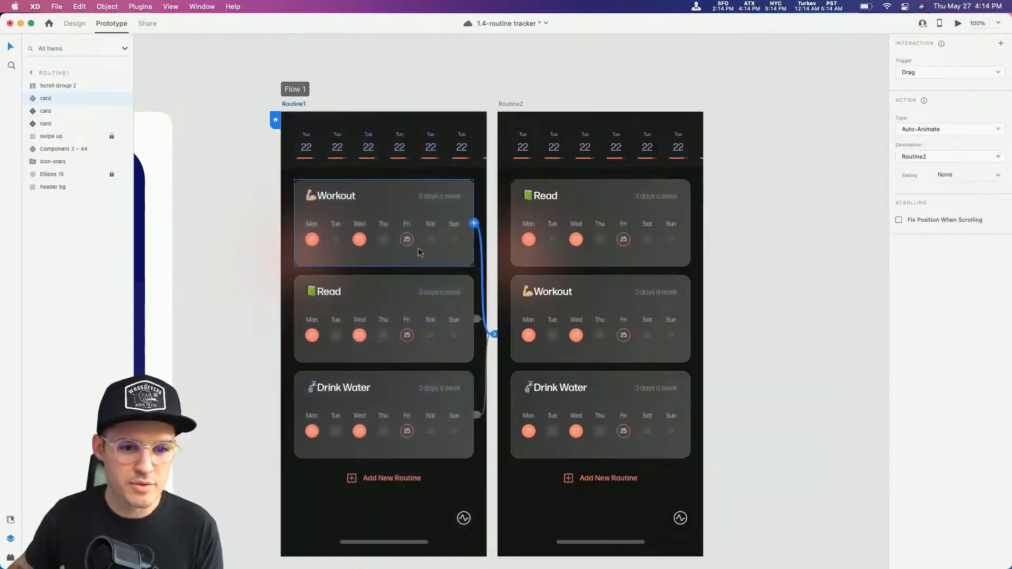
pyautogui.moveTo(503, 108); pyautogui.dragTo(601, 108)
pyautogui.click(421, 247)
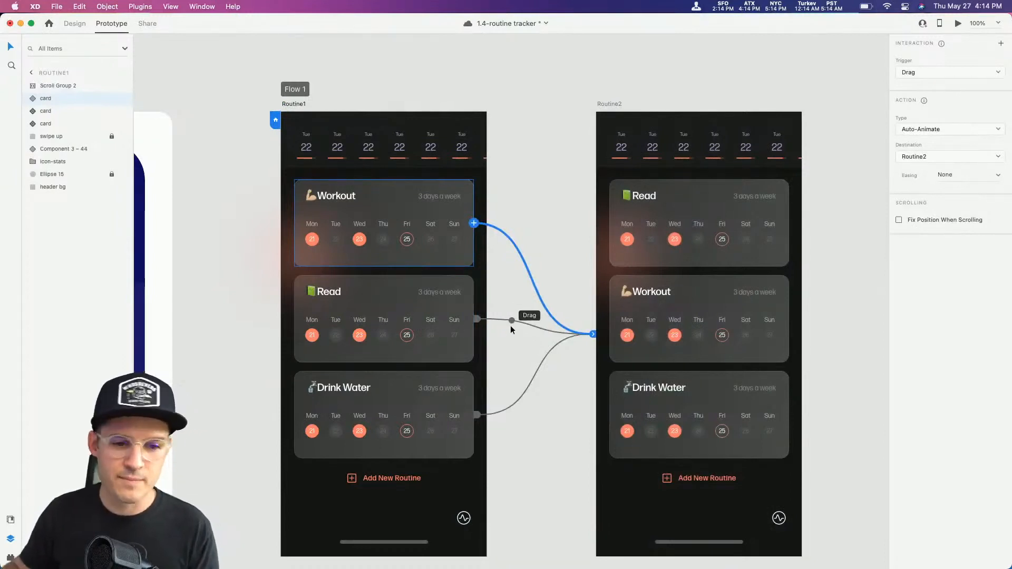
# Step: Ungroup the Workout, Read and Drink Water card components on Routine1 into their separate elements
pyautogui.click(82, 24)
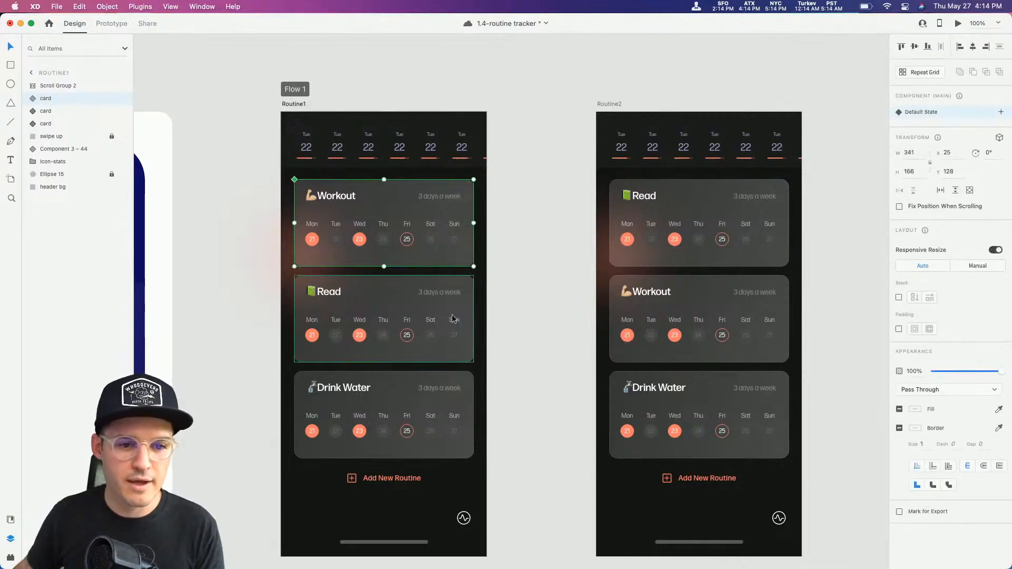
pyautogui.keyDown('shift'); pyautogui.click(450, 314); pyautogui.keyUp('shift')
pyautogui.keyDown('shift'); pyautogui.click(441, 413); pyautogui.keyUp('shift')
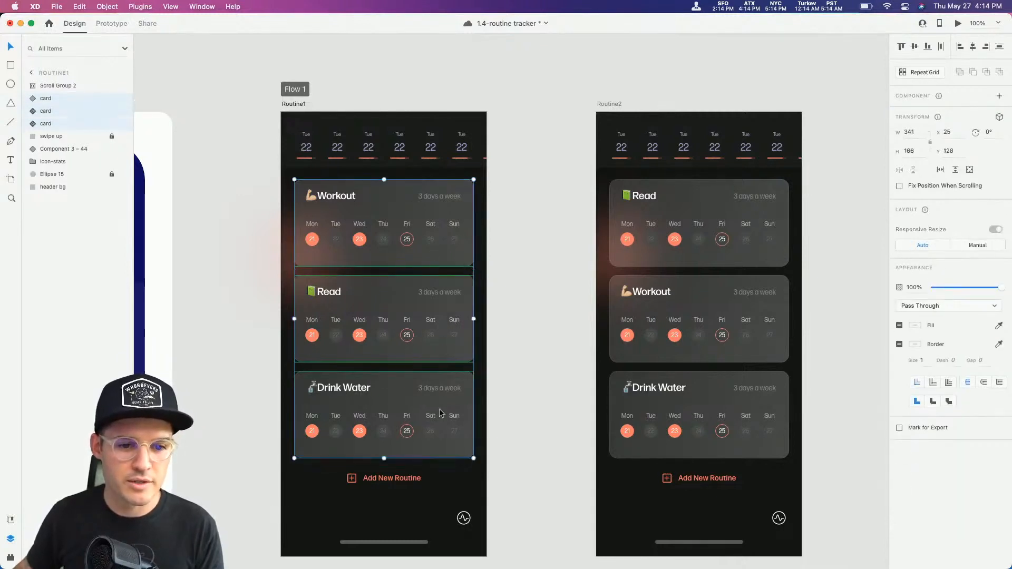
pyautogui.rightClick(441, 413)
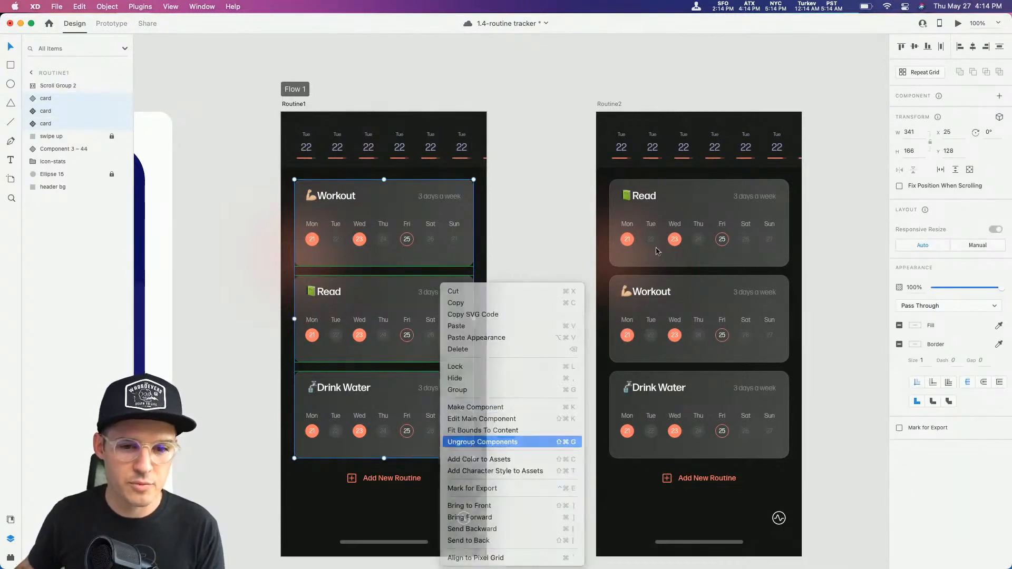
pyautogui.click(490, 440)
# Step: Ungroup the three card components on Routine2
pyautogui.click(674, 226)
pyautogui.keyDown('shift'); pyautogui.click(681, 316); pyautogui.keyUp('shift')
pyautogui.keyDown('shift'); pyautogui.click(688, 392); pyautogui.keyUp('shift')
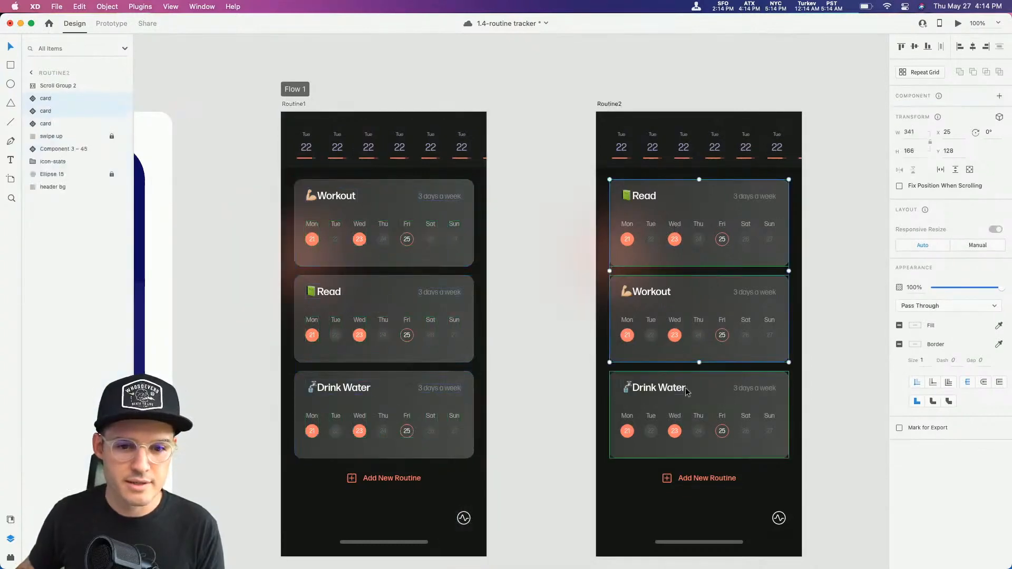
pyautogui.rightClick(692, 390)
pyautogui.click(748, 442)
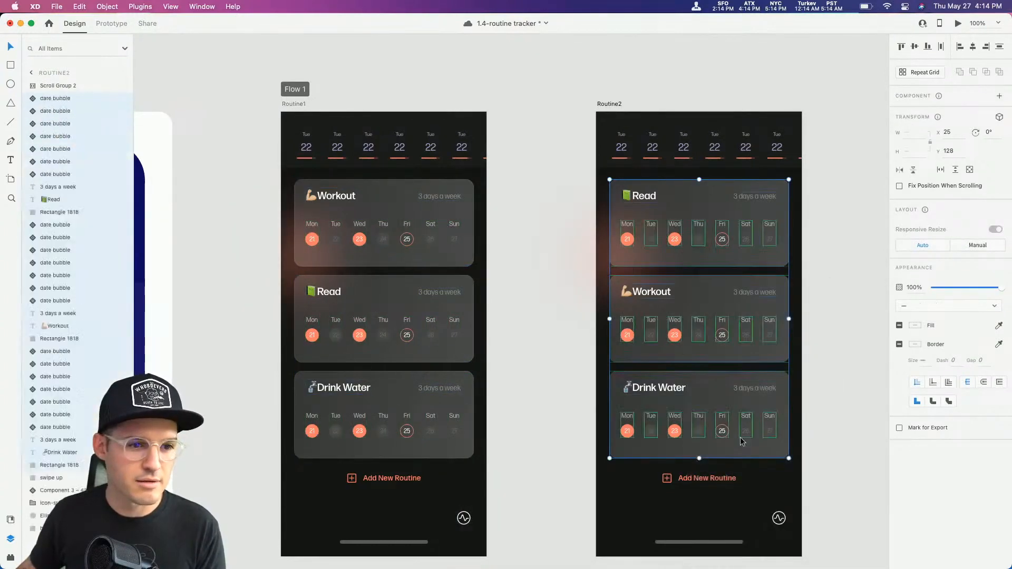
# Step: Delete all ungrouped card elements from Routine2, including their backgrounds, texts and date bubbles
pyautogui.click(562, 166)
pyautogui.moveTo(516, 194); pyautogui.dragTo(293, 256)
pyautogui.moveTo(557, 205); pyautogui.dragTo(768, 386)
pyautogui.press('Delete')
pyautogui.moveTo(590, 216); pyautogui.dragTo(574, 187)
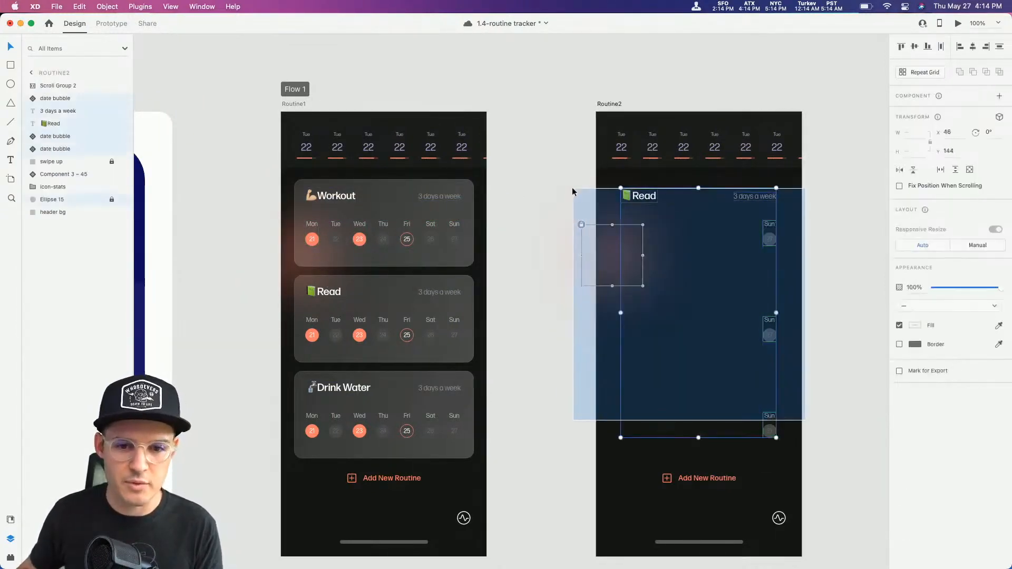
pyautogui.press('Delete')
# Step: Regroup the loose elements on Routine1 into one plain group per card: Workout, Read and Drink Water
pyautogui.click(527, 249)
pyautogui.moveTo(528, 250); pyautogui.dragTo(283, 188)
pyautogui.press('super+g')
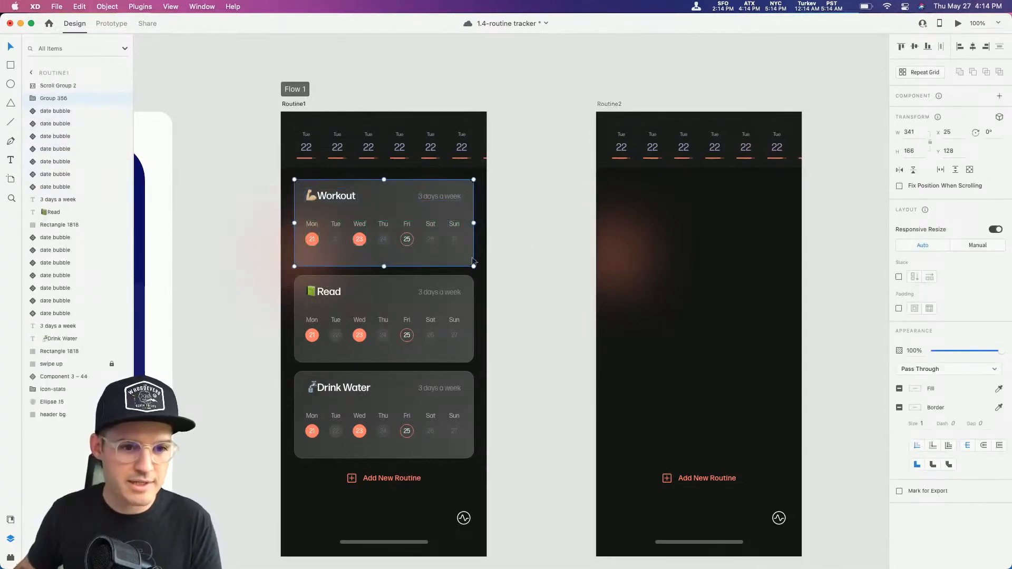
pyautogui.moveTo(520, 294); pyautogui.dragTo(280, 364)
pyautogui.press('super+g')
pyautogui.moveTo(515, 369); pyautogui.dragTo(287, 464)
pyautogui.press('super+g')
# Step: Rename the Workout, Read and Drink Water groups on Routine1 as 1, 2 and 3
pyautogui.click(321, 245)
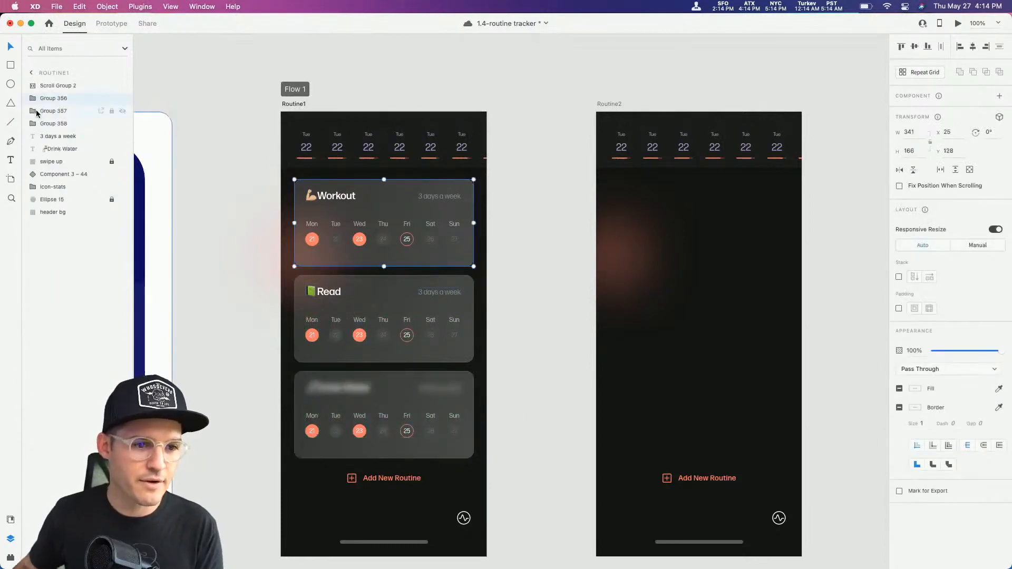
pyautogui.doubleClick(49, 100)
pyautogui.write('1')
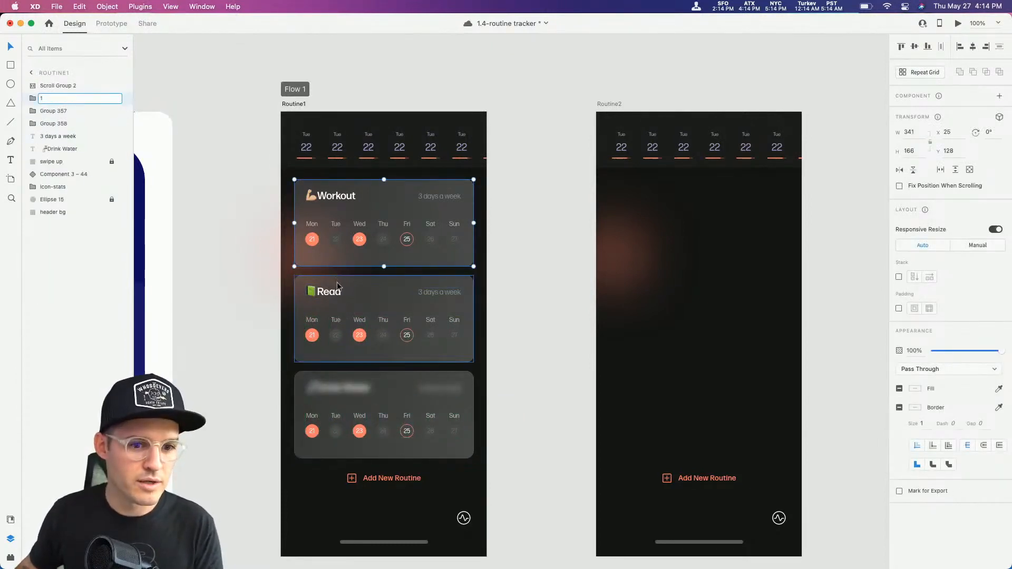
pyautogui.click(53, 112)
pyautogui.doubleClick(53, 112)
pyautogui.write('2')
pyautogui.press('Return')
pyautogui.click(59, 126)
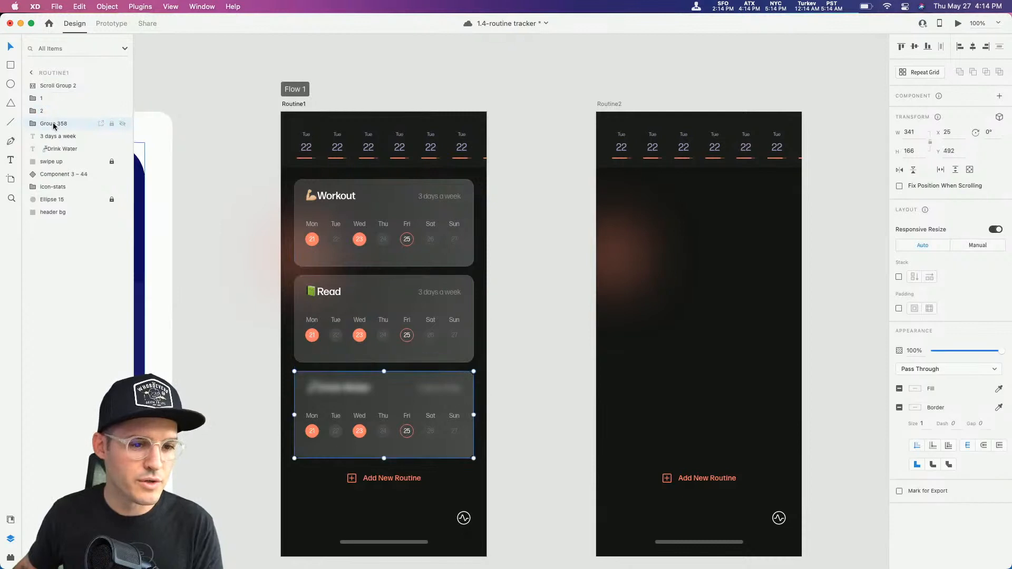
pyautogui.doubleClick(59, 126)
pyautogui.write('3')
pyautogui.click(248, 344)
# Step: Move the loose "3 days a week" and "Drink Water" text layers into group 3 above its background
pyautogui.click(362, 401)
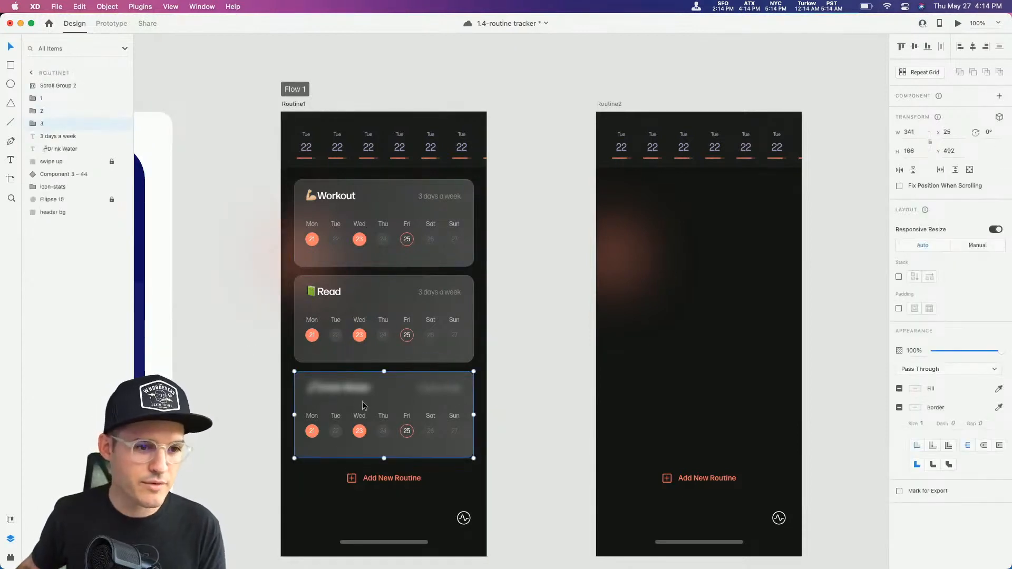
pyautogui.click(28, 123)
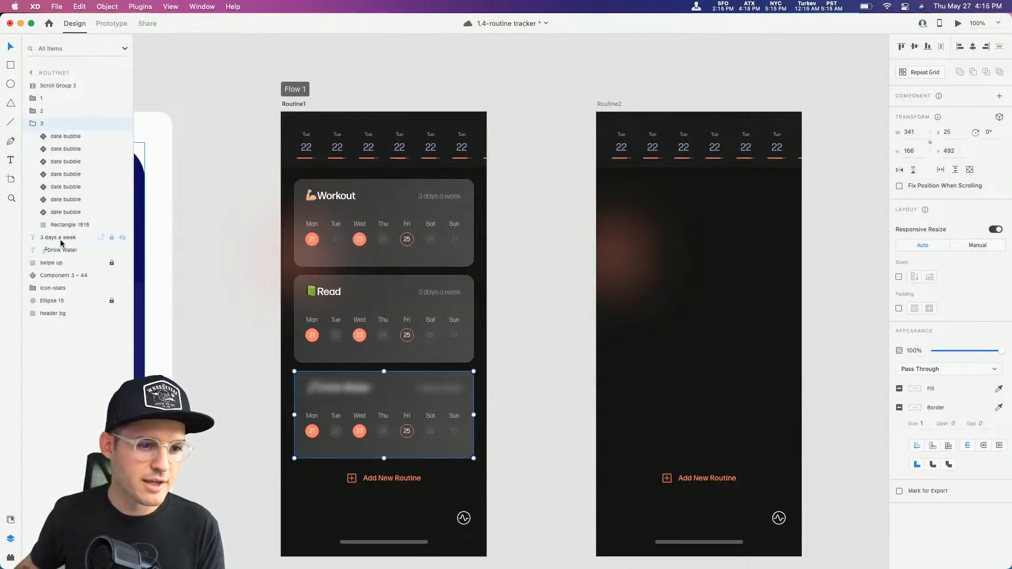
pyautogui.click(60, 250)
pyautogui.keyDown('shift'); pyautogui.click(59, 237); pyautogui.keyUp('shift')
pyautogui.moveTo(58, 237); pyautogui.dragTo(57, 141)
pyautogui.click(29, 125)
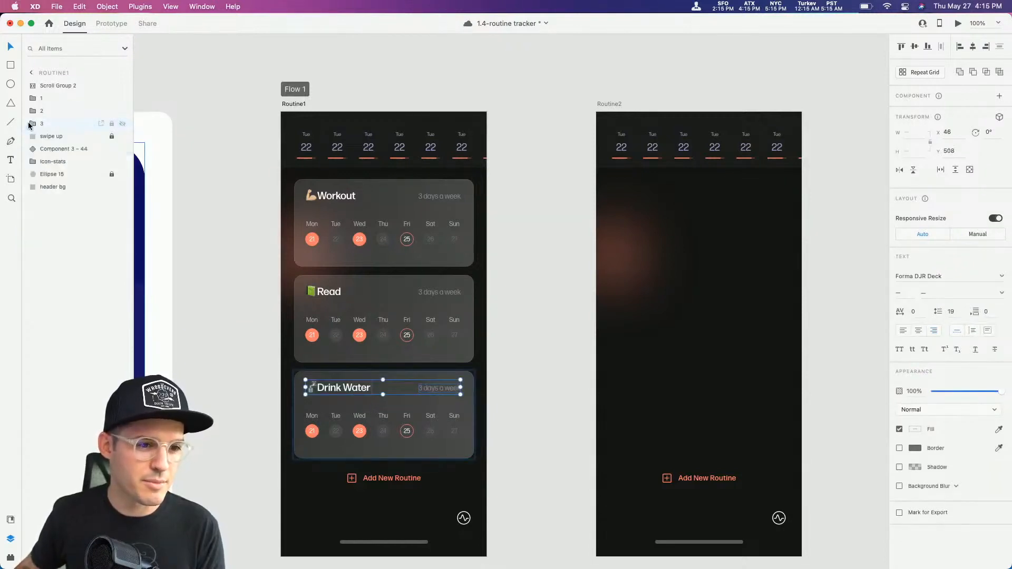
# Step: Copy the three card groups from Routine1 onto Routine2 at the same artboard position
pyautogui.click(404, 240)
pyautogui.keyDown('shift'); pyautogui.click(403, 314); pyautogui.keyUp('shift')
pyautogui.keyDown('shift'); pyautogui.click(403, 395); pyautogui.keyUp('shift')
pyautogui.moveTo(359, 240); pyautogui.dragTo(681, 249)
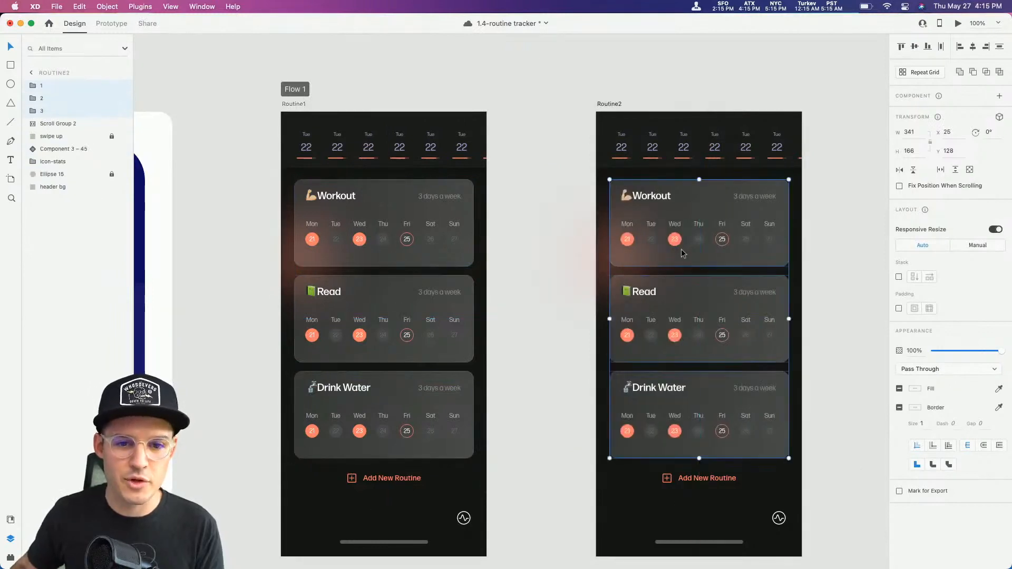
# Step: Link Routine1's Workout card to Routine2 with a Drag trigger and Auto-Animate, and link Routine2's Read card back to Routine1
pyautogui.click(383, 220)
pyautogui.click(111, 23)
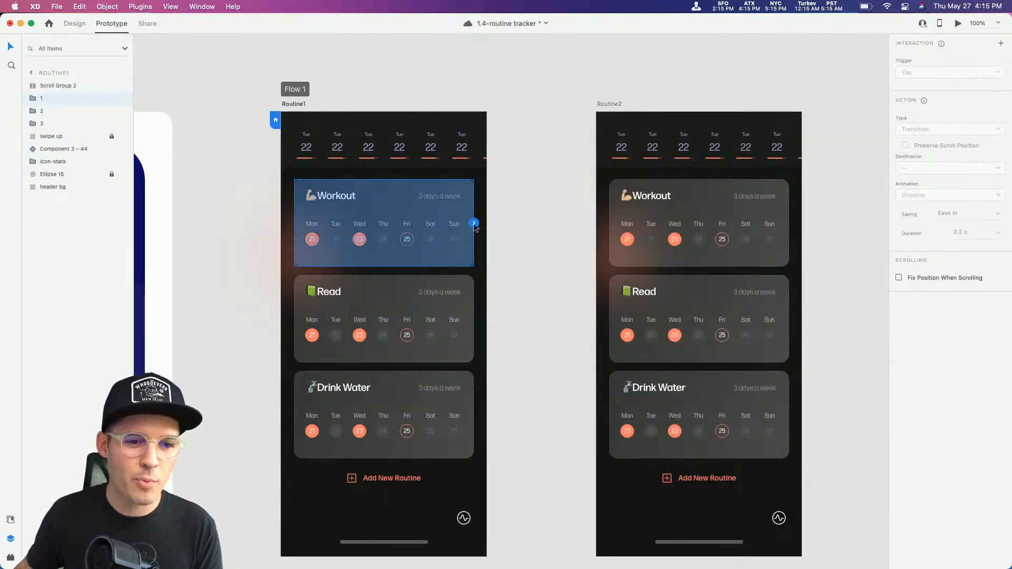
pyautogui.moveTo(473, 223); pyautogui.dragTo(658, 274)
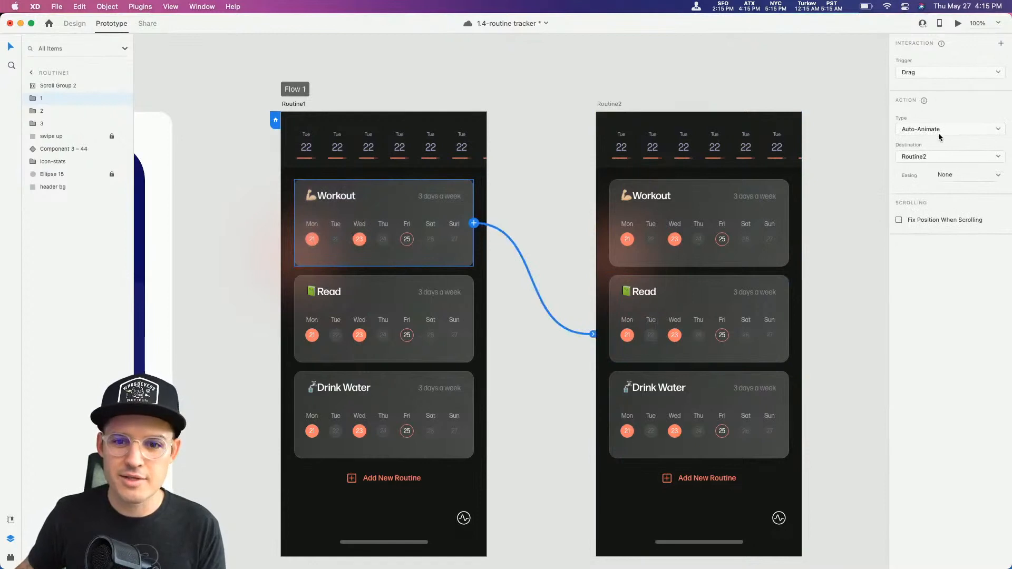
pyautogui.click(738, 311)
pyautogui.moveTo(789, 319); pyautogui.dragTo(358, 211)
# Step: Preview the prototype from Routine1 to test the new card links, and close the preview
pyautogui.click(306, 107)
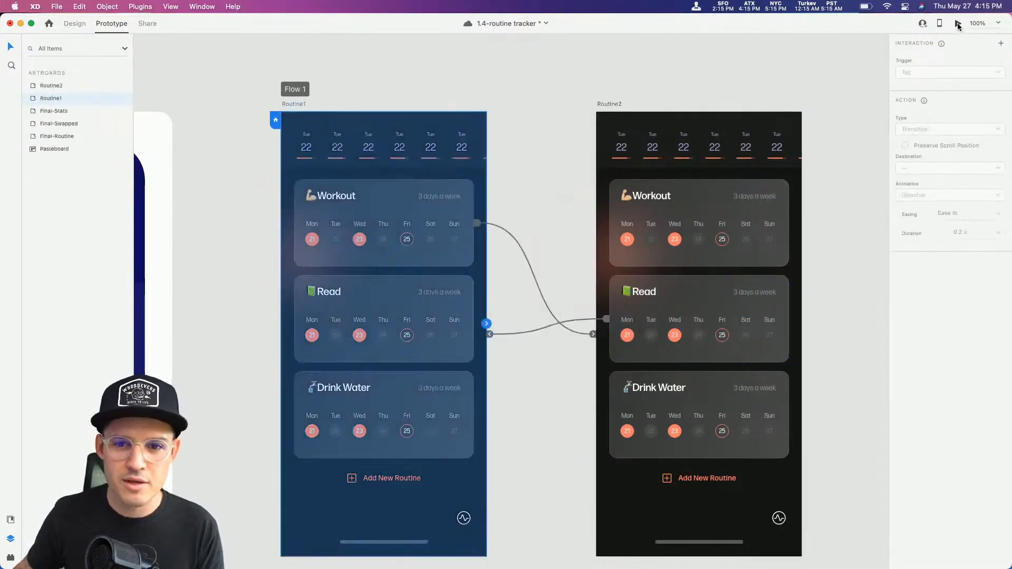
pyautogui.click(958, 25)
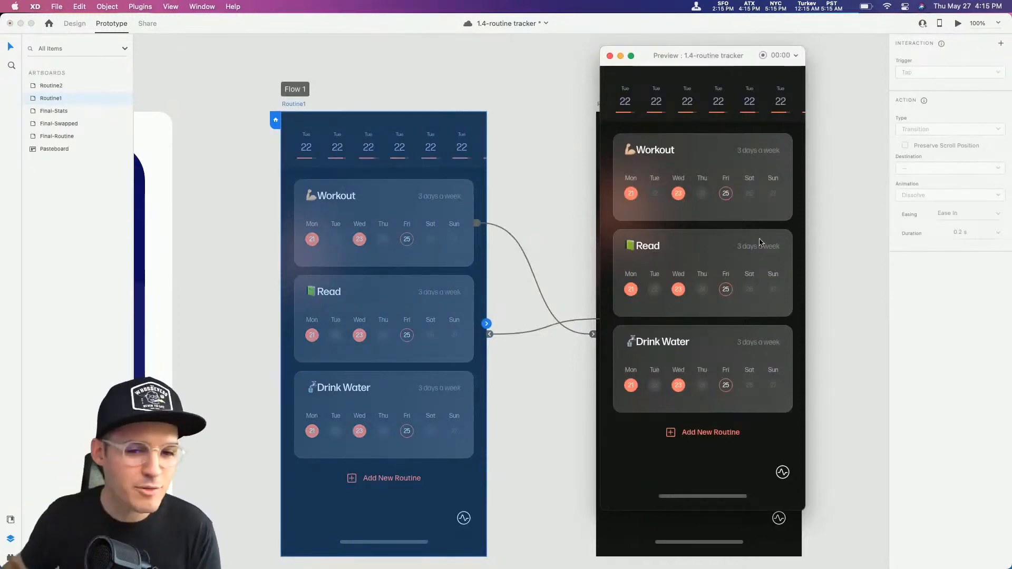
pyautogui.click(610, 56)
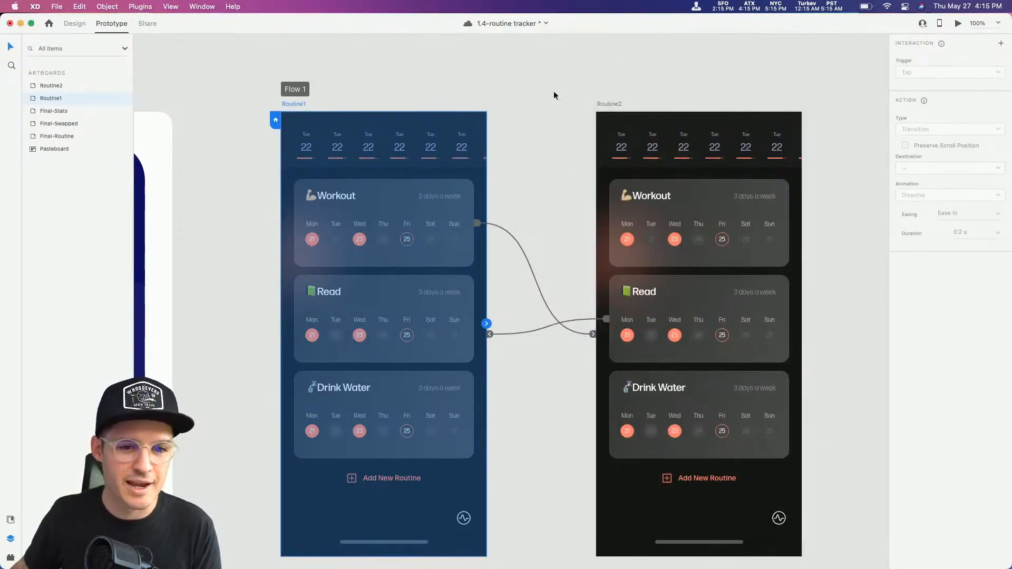
# Step: Return to design mode and move the Routine2 artboard closer to Routine1, to X 1306
pyautogui.click(76, 24)
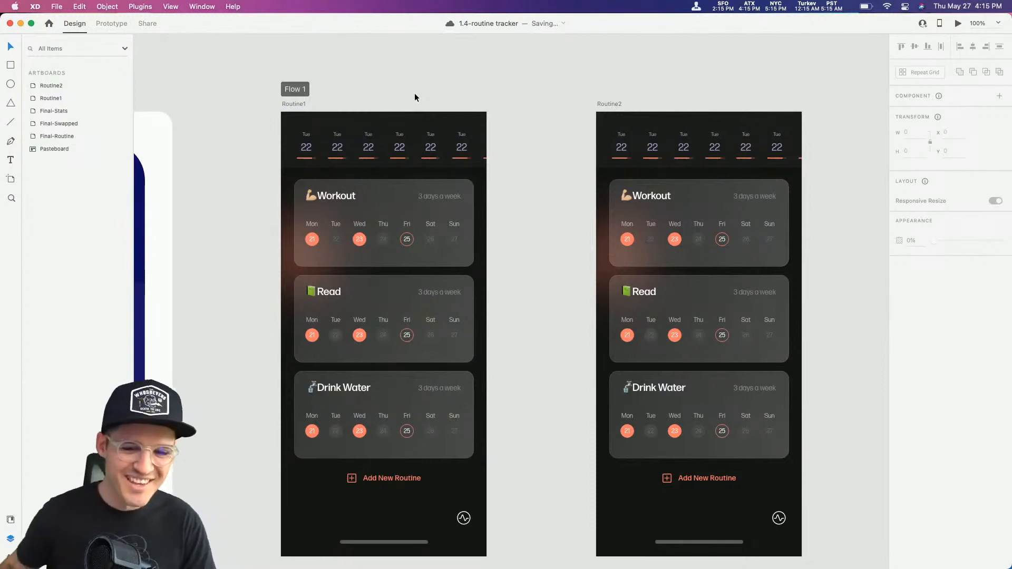
pyautogui.hscroll(2, 444, 78)
pyautogui.scroll(-1, 444, 78)
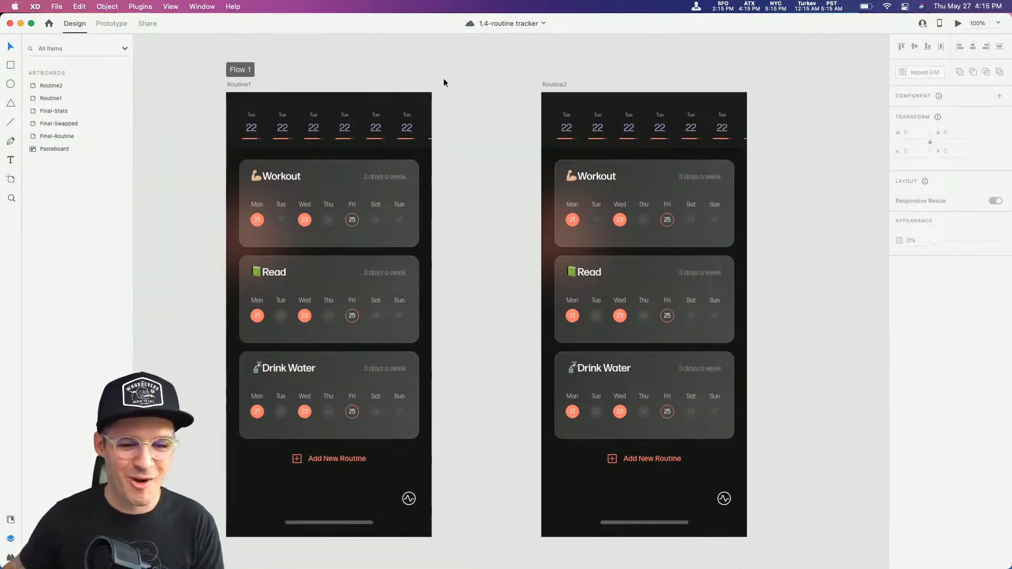
pyautogui.scroll(-2, 519, 364)
pyautogui.scroll(3, 525, 338)
pyautogui.hscroll(-1, 525, 338)
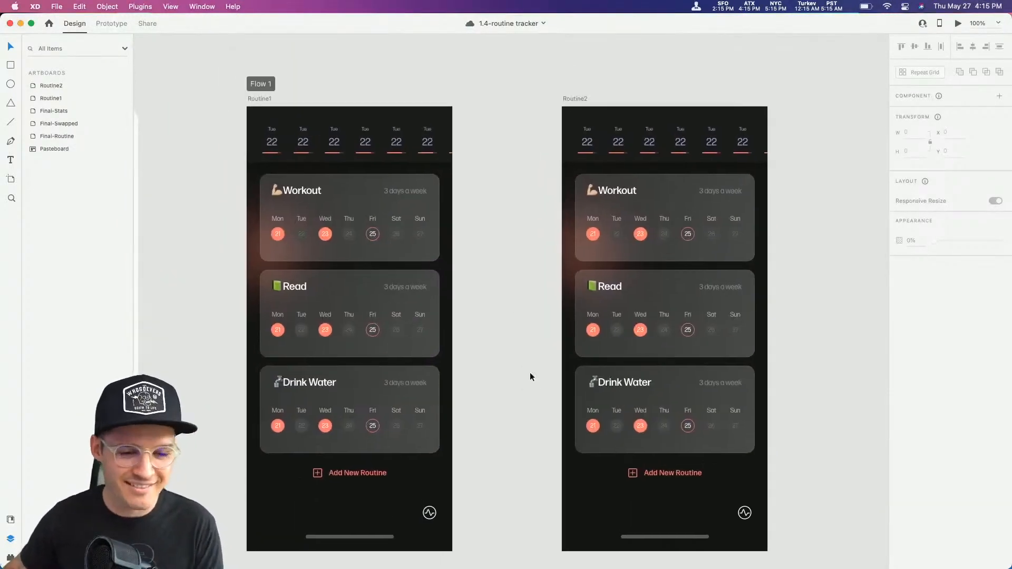
pyautogui.moveTo(575, 99); pyautogui.dragTo(501, 111)
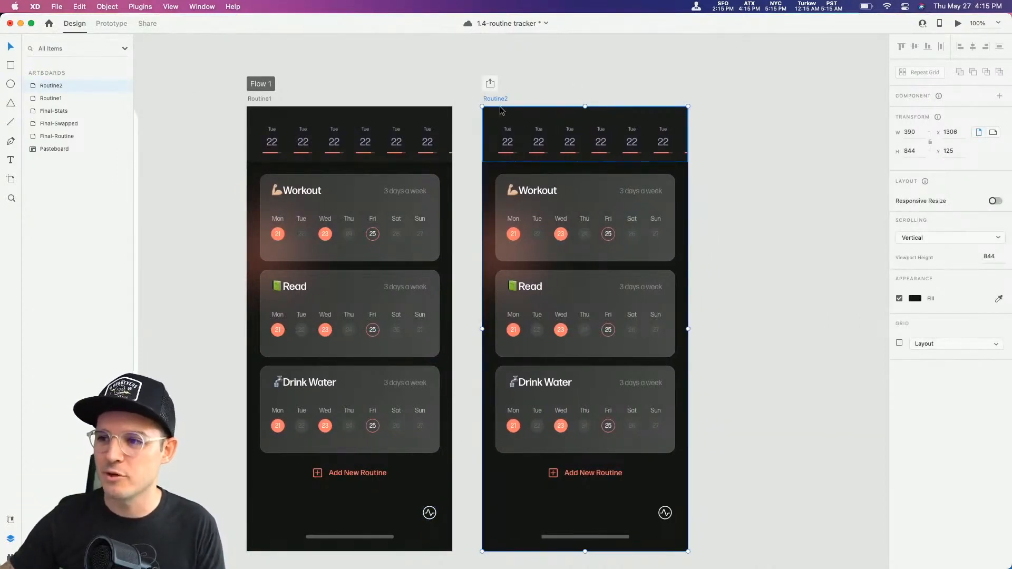
pyautogui.click(761, 232)
# Step: Draw a white rectangle below Routine2, then place it beside the artboard at 390 wide and 422 high
pyautogui.hscroll(5, 641, 230)
pyautogui.scroll(-4, 612, 136)
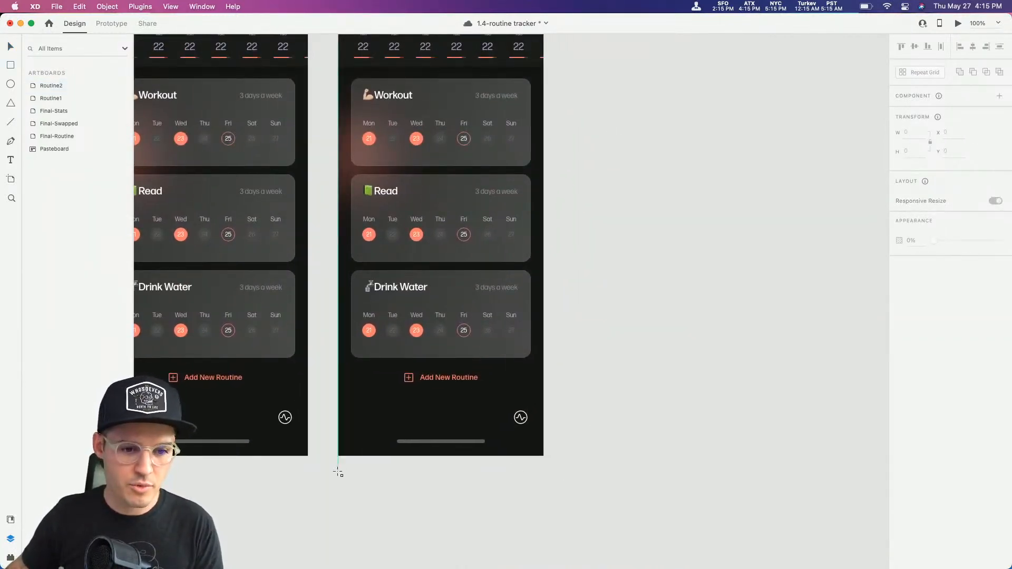
pyautogui.moveTo(338, 471)
pyautogui.mouseDown()
pyautogui.moveTo(520, 524)
pyautogui.moveTo(544, 517)
pyautogui.mouseUp()
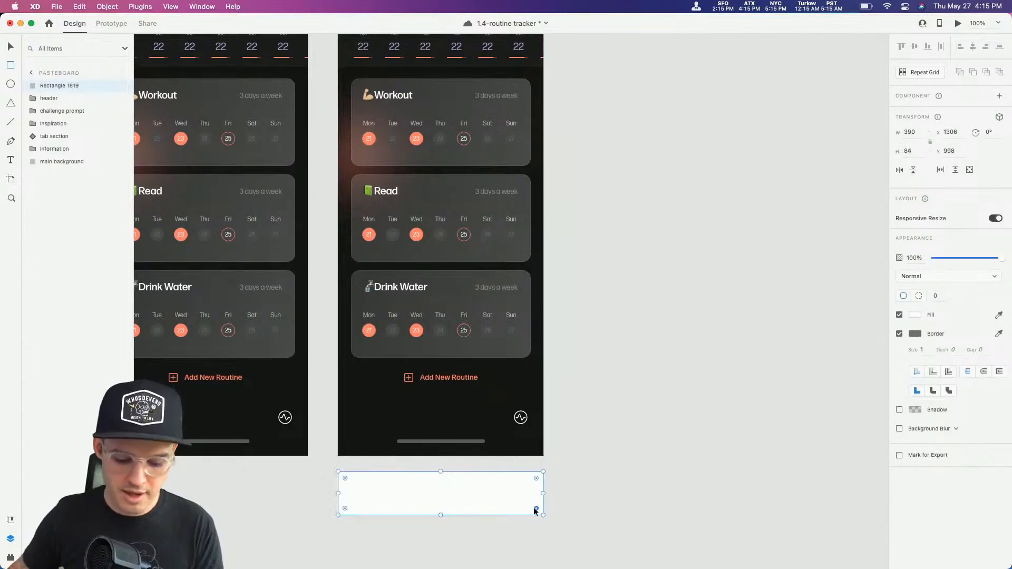
pyautogui.moveTo(428, 488)
pyautogui.mouseDown()
pyautogui.moveTo(533, 499)
pyautogui.moveTo(656, 428)
pyautogui.moveTo(668, 234)
pyautogui.mouseUp()
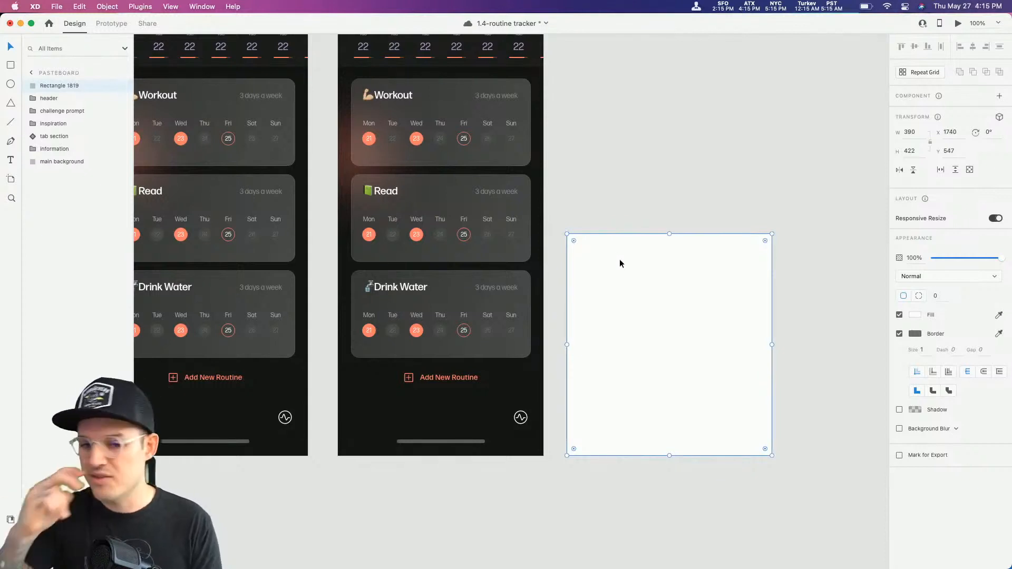
# Step: Draw a new artboard about 390 by 101 below Routine2, and delete the white rectangle on the pasteboard
pyautogui.press('a')
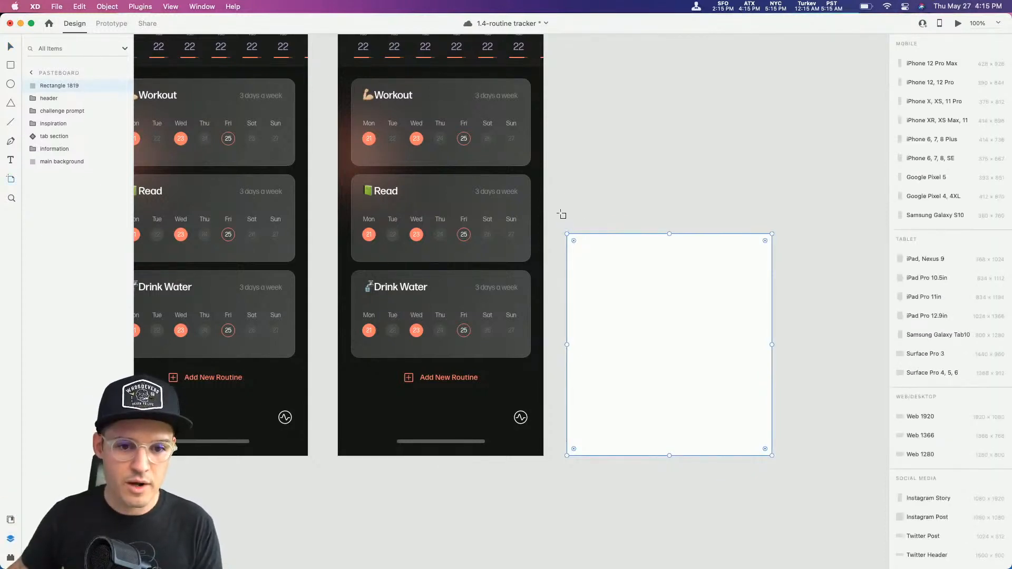
pyautogui.moveTo(338, 488); pyautogui.dragTo(544, 542)
pyautogui.press('v')
pyautogui.click(632, 391)
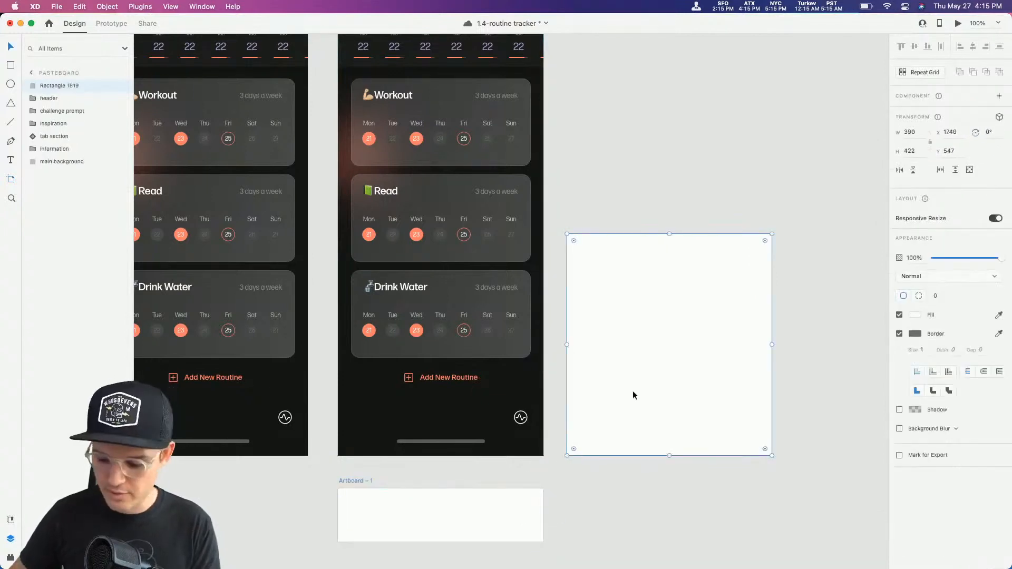
pyautogui.press('Delete')
# Step: Move the new artboard beside Routine2 and extend it upward to a height of about 501, keeping its fill on
pyautogui.moveTo(362, 479); pyautogui.dragTo(591, 391)
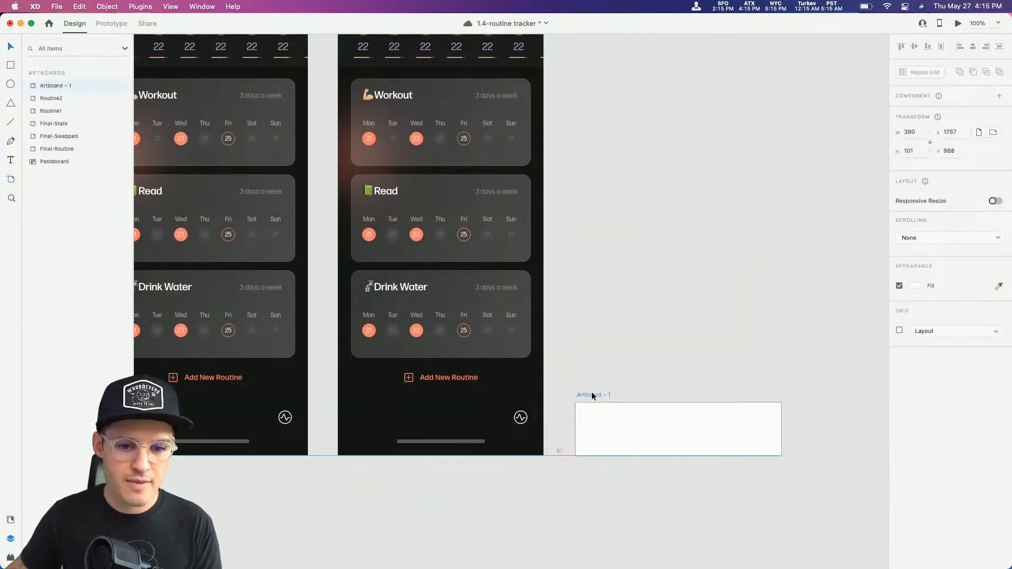
pyautogui.moveTo(668, 400); pyautogui.dragTo(687, 192)
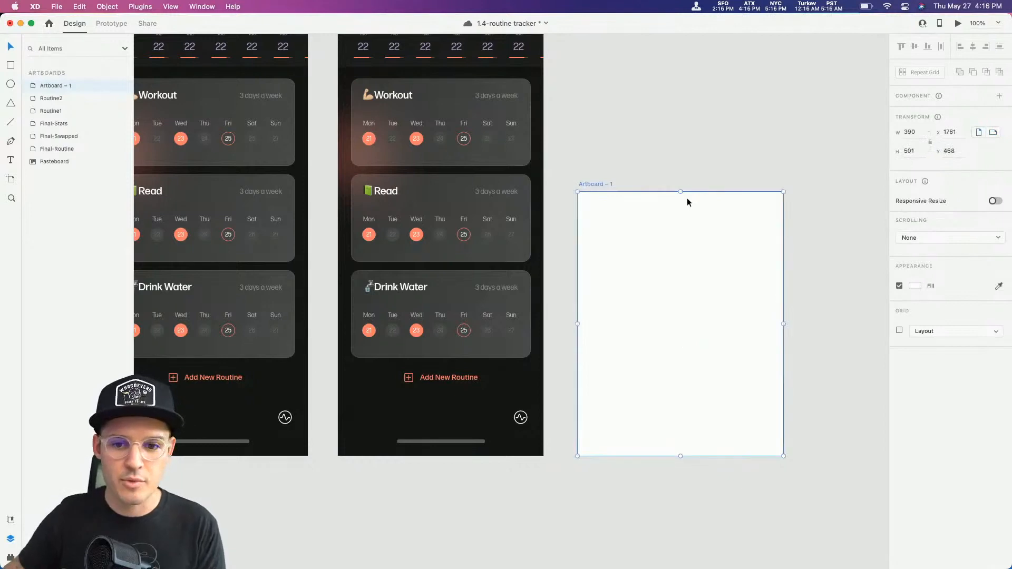
pyautogui.click(900, 286)
pyautogui.click(899, 286)
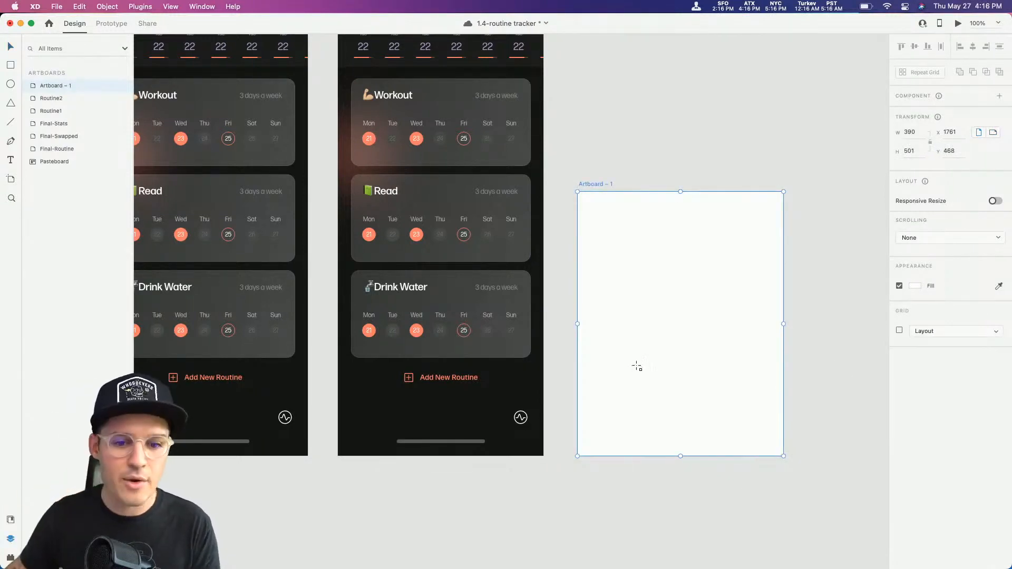
# Step: Draw a rectangle about 390 by 494 over the new artboard and round its top-right corner freehand
pyautogui.moveTo(602, 248)
pyautogui.mouseDown()
pyautogui.moveTo(785, 445)
pyautogui.moveTo(782, 455)
pyautogui.mouseUp()
pyautogui.moveTo(602, 246); pyautogui.dragTo(578, 195)
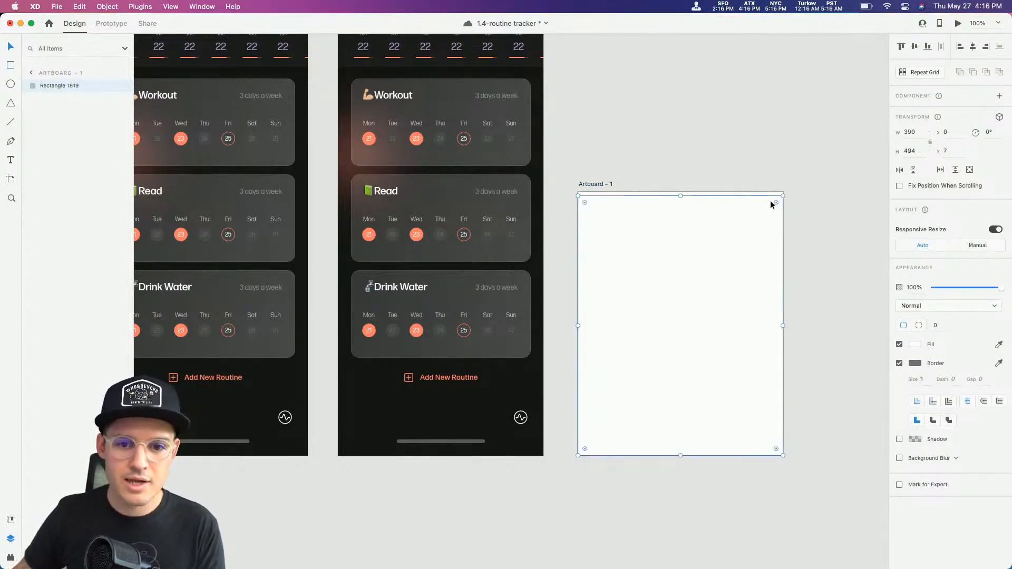
pyautogui.moveTo(776, 203); pyautogui.dragTo(766, 212)
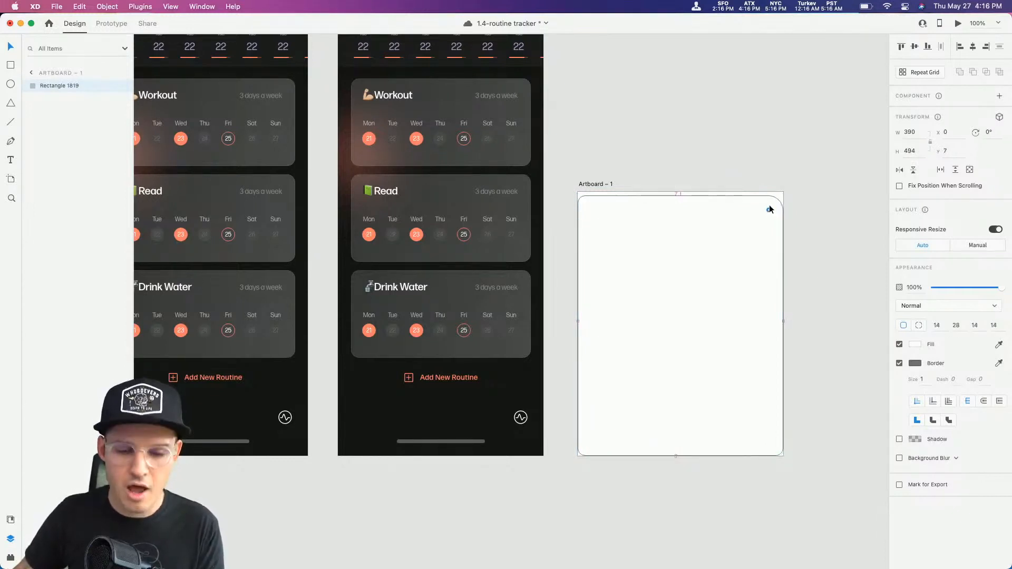
pyautogui.moveTo(767, 208)
pyautogui.mouseDown()
pyautogui.moveTo(776, 205)
pyautogui.moveTo(777, 220)
pyautogui.mouseUp()
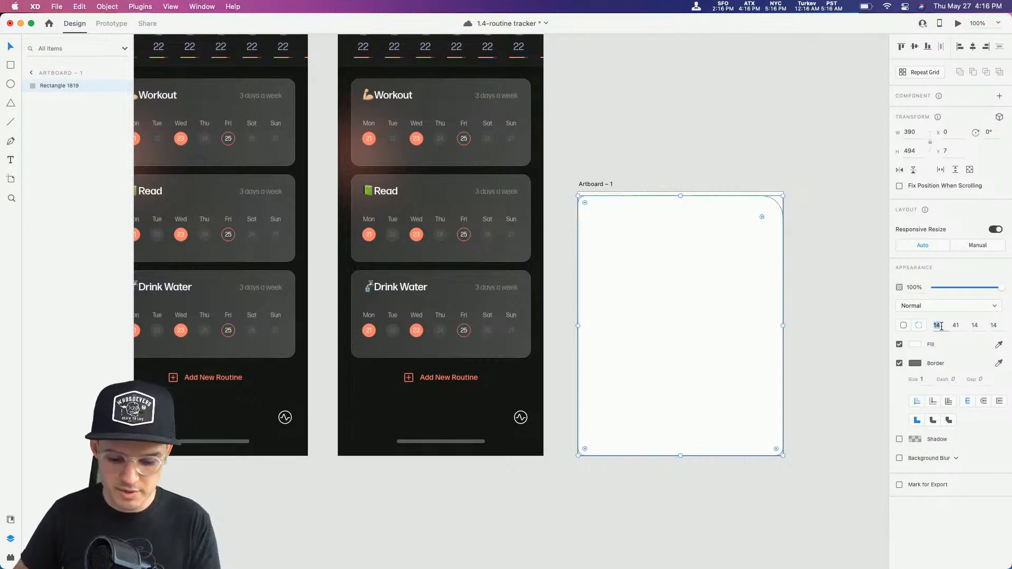
# Step: Set the rectangle's corner radii to 30 for both upper corners and 0 for both lower corners
pyautogui.write('30')
pyautogui.press('Tab')
pyautogui.write('30')
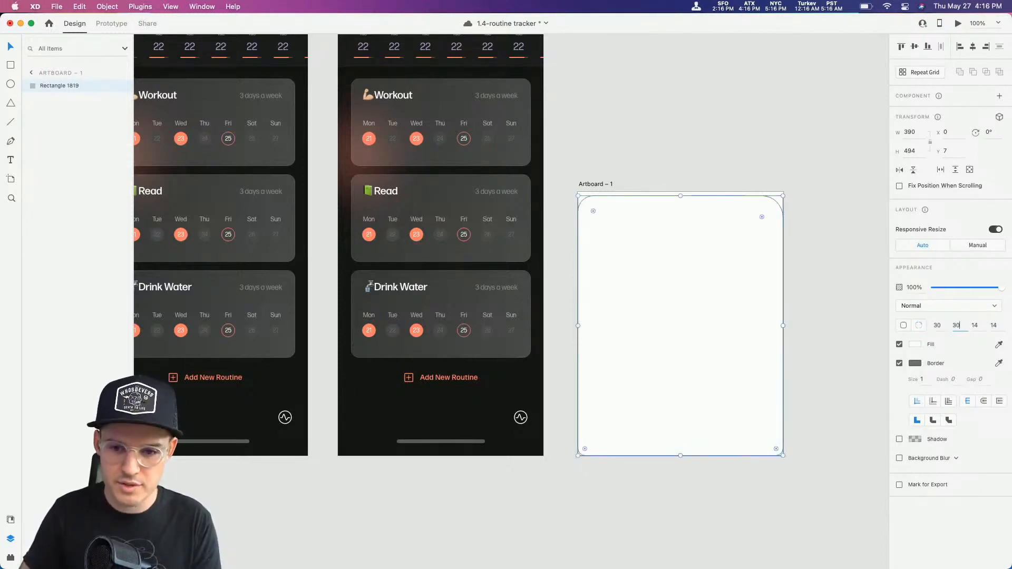
pyautogui.press('Tab')
pyautogui.write('0')
pyautogui.press('Tab')
pyautogui.write('0')
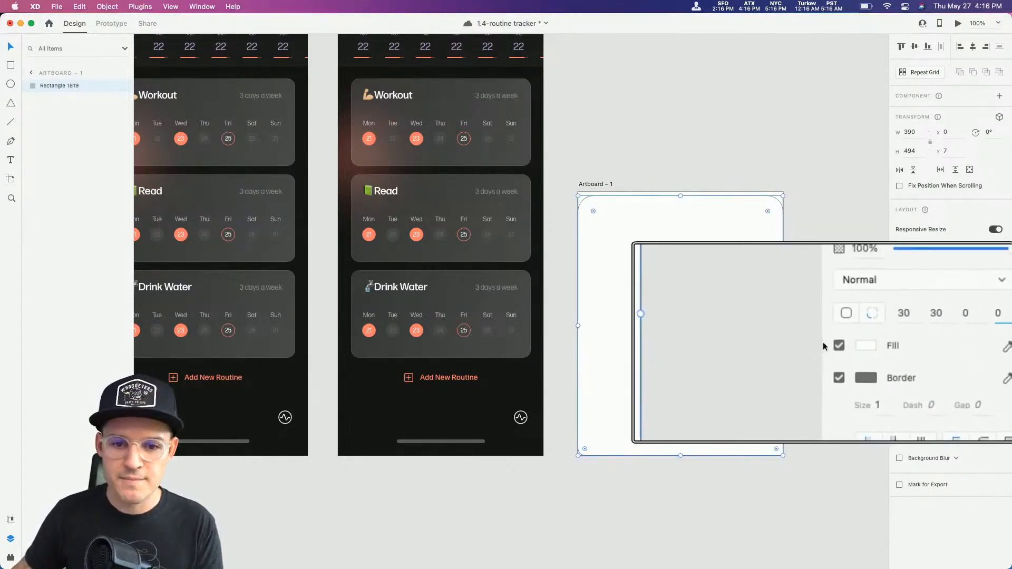
# Step: Remove the rectangle's border and fill it with a dark grey, about #2E2E2E
pyautogui.click(899, 363)
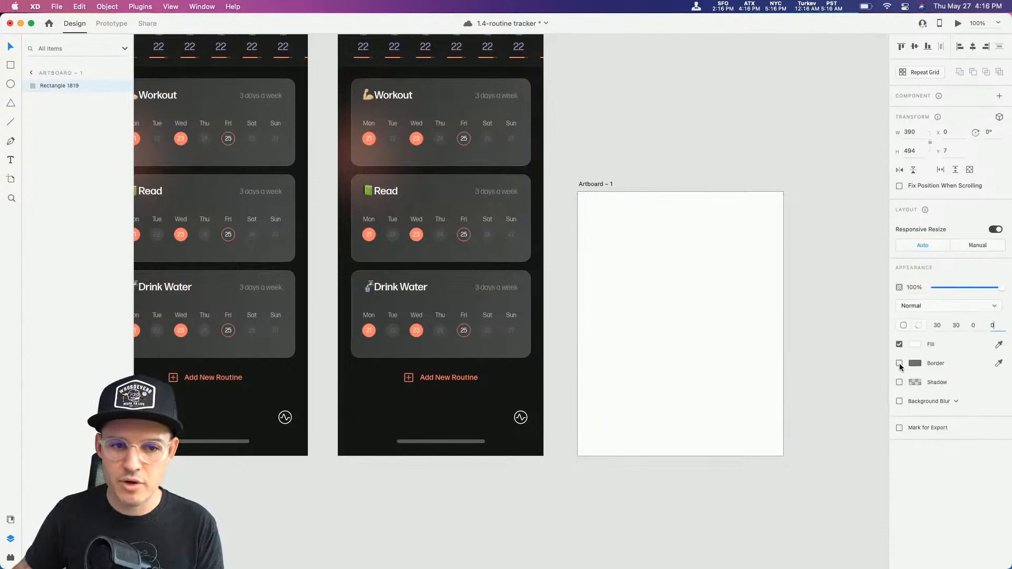
pyautogui.click(998, 345)
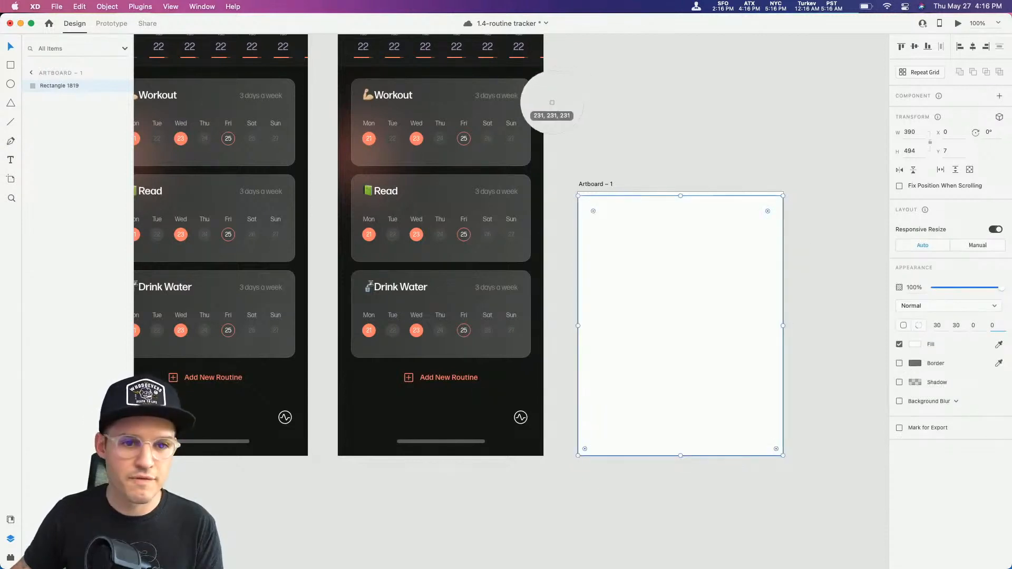
pyautogui.click(521, 57)
pyautogui.click(913, 345)
pyautogui.click(789, 357)
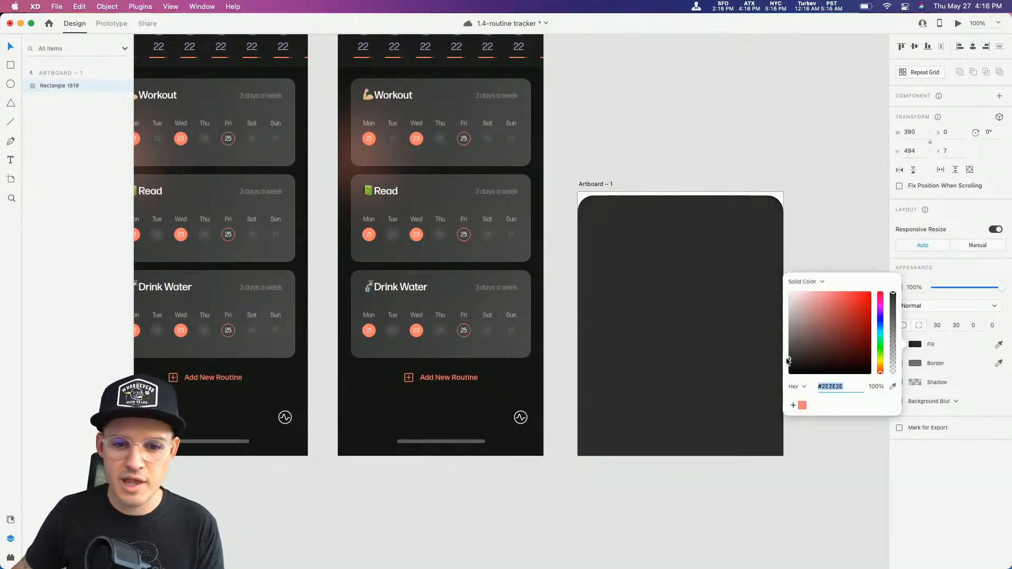
pyautogui.click(789, 184)
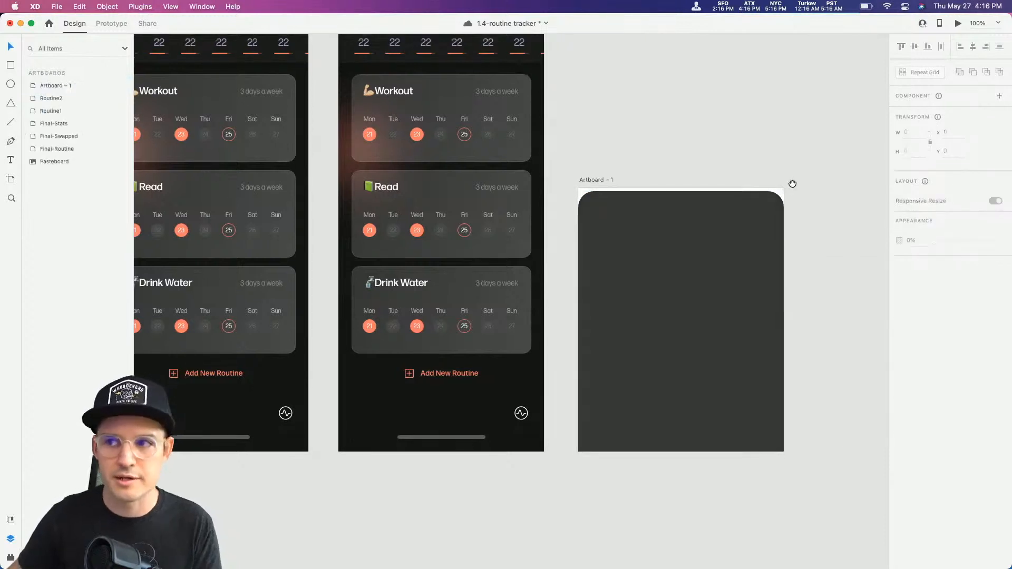
# Step: Copy the first Tue 22 date group from Routine2's date strip and paste it onto the dark panel in the new artboard
pyautogui.scroll(2, 791, 210)
pyautogui.doubleClick(362, 76)
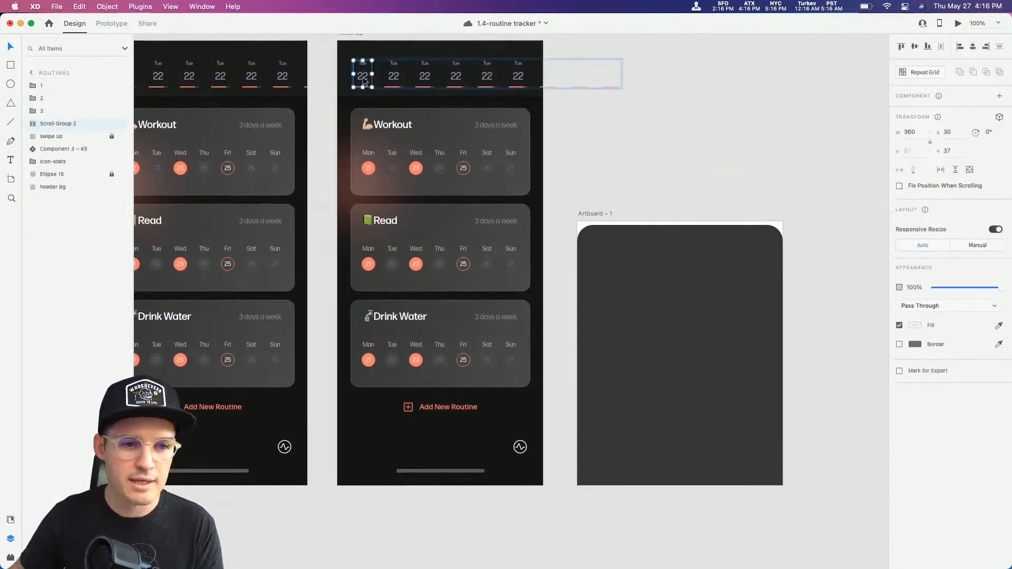
pyautogui.click(706, 148)
pyautogui.moveTo(705, 201); pyautogui.dragTo(703, 171)
pyautogui.click(616, 304)
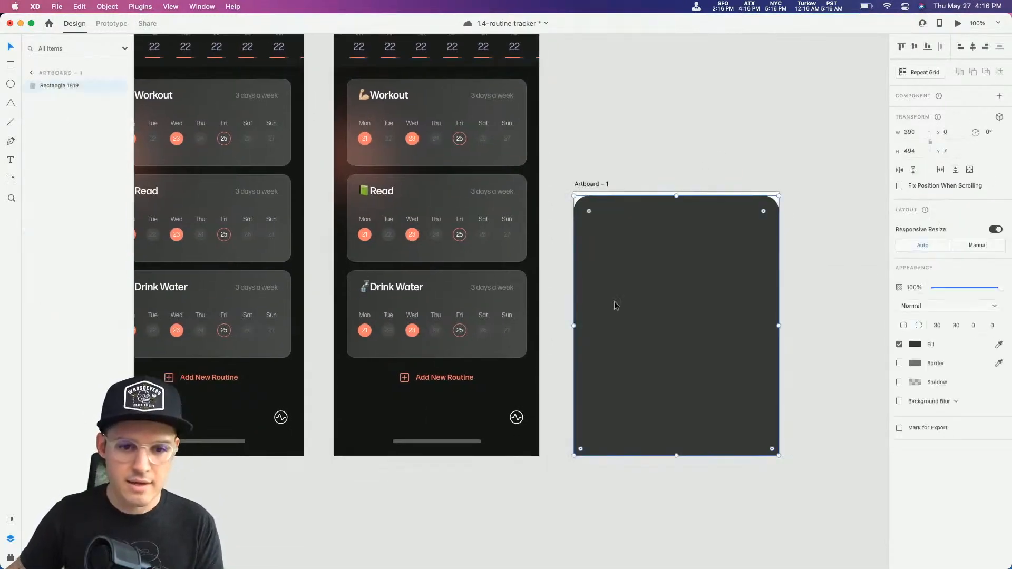
pyautogui.press('super+v')
pyautogui.click(607, 251)
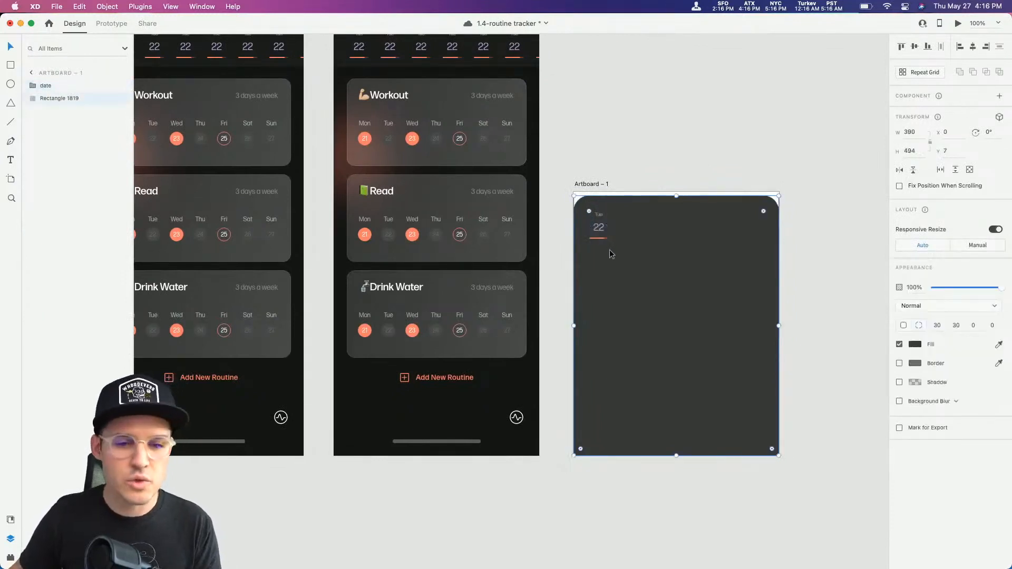
# Step: Delete the number 22 from the pasted date group
pyautogui.press('z')
pyautogui.moveTo(580, 198); pyautogui.dragTo(636, 255)
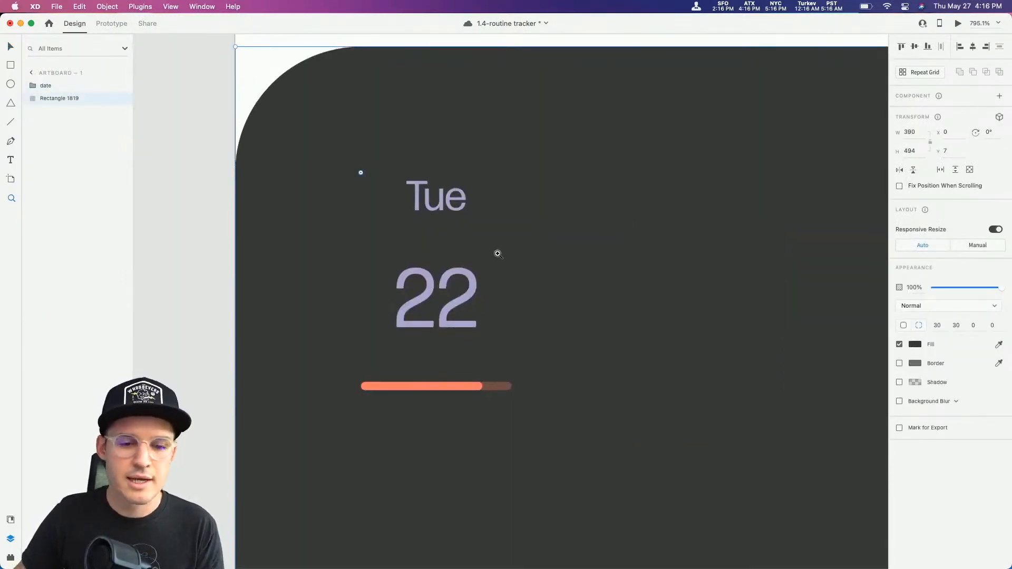
pyautogui.press('v')
pyautogui.doubleClick(457, 293)
pyautogui.press('Delete')
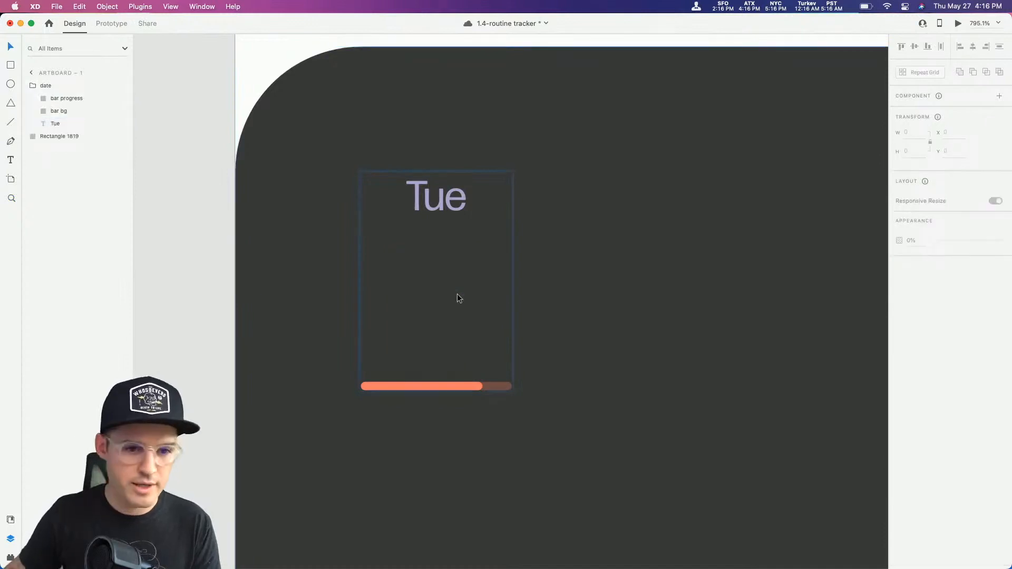
# Step: Ungroup the pasted date so the Tue label, bar progress and bar bg are separate layers
pyautogui.click(59, 123)
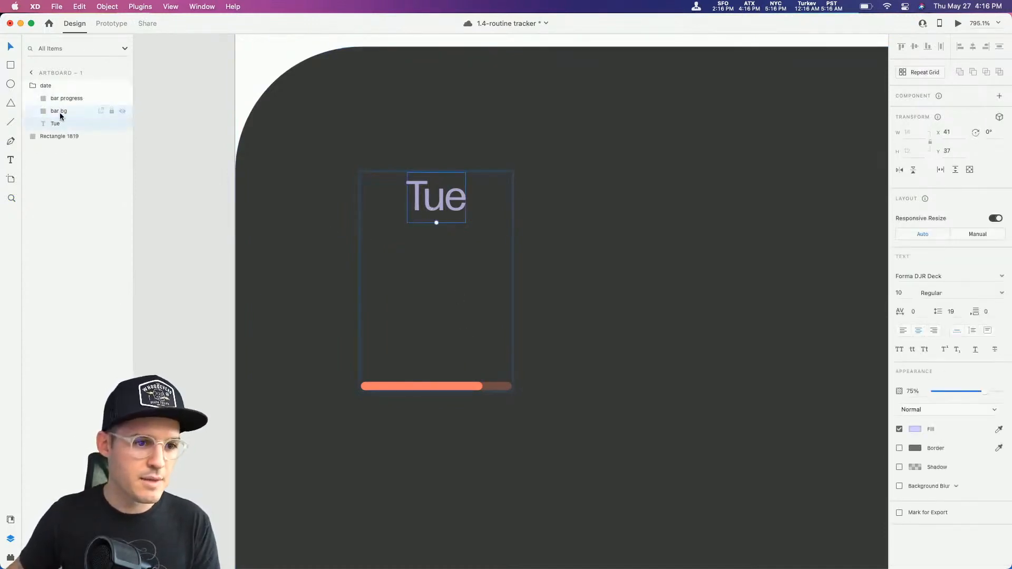
pyautogui.click(61, 111)
pyautogui.click(45, 85)
pyautogui.press('super+shift+g')
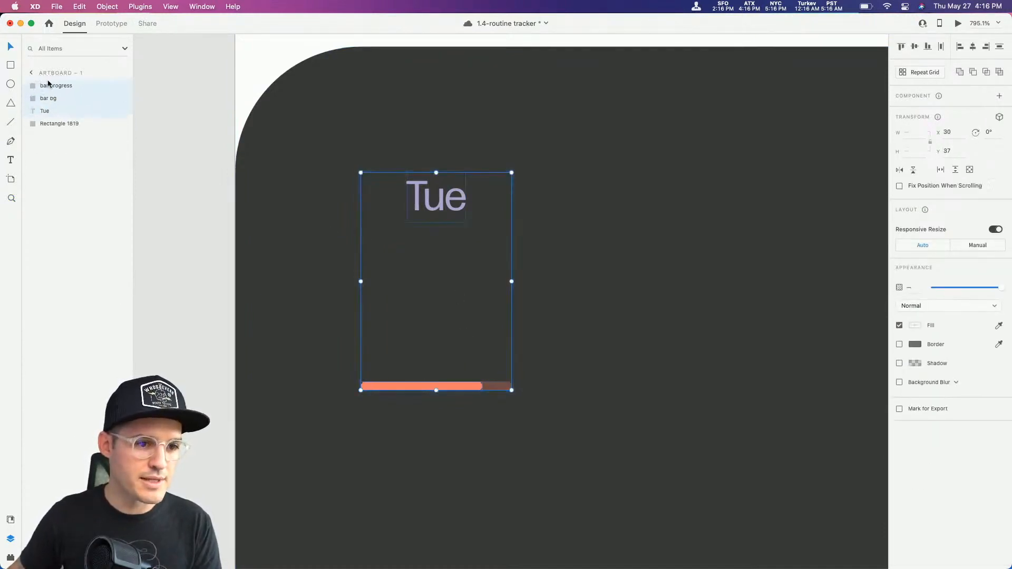
pyautogui.click(573, 279)
# Step: Rotate both progress bar shapes together to -90° beneath the Tue label and thicken them to 14
pyautogui.scroll(-5, 573, 280)
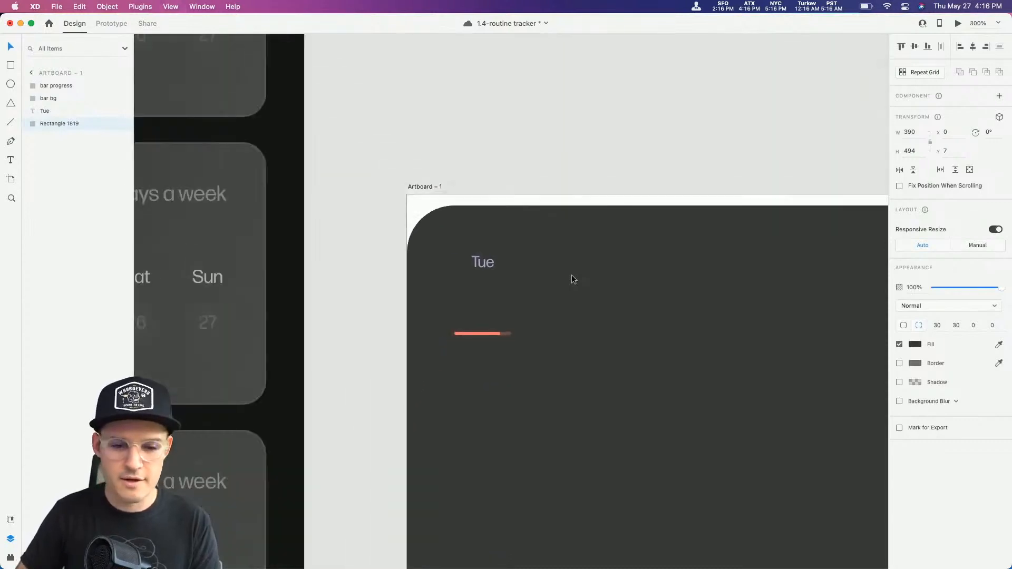
pyautogui.press('super+minus')
pyautogui.click(573, 279)
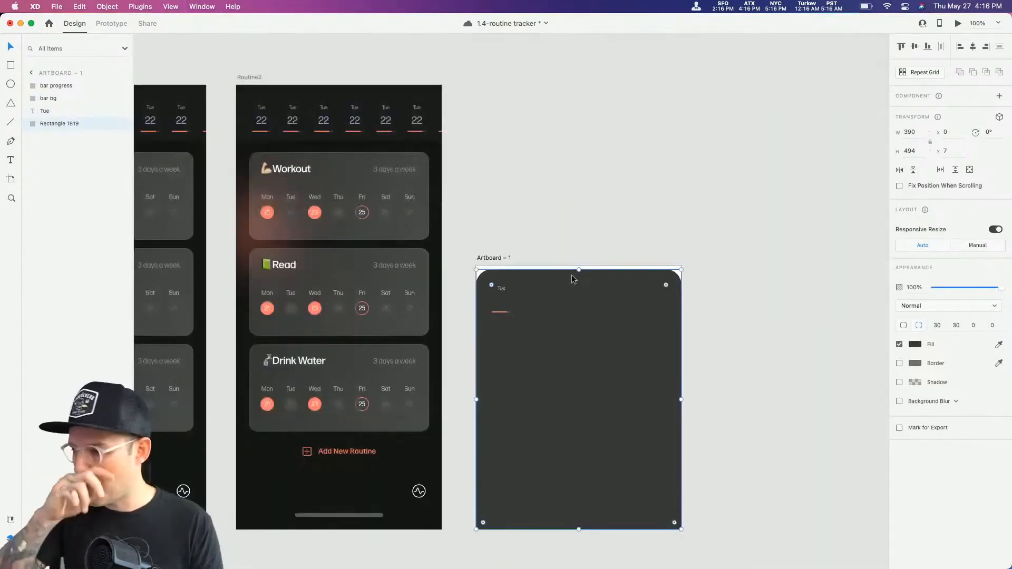
pyautogui.moveTo(529, 312); pyautogui.dragTo(526, 292)
pyautogui.press('super+space')
pyautogui.moveTo(466, 267); pyautogui.dragTo(554, 336)
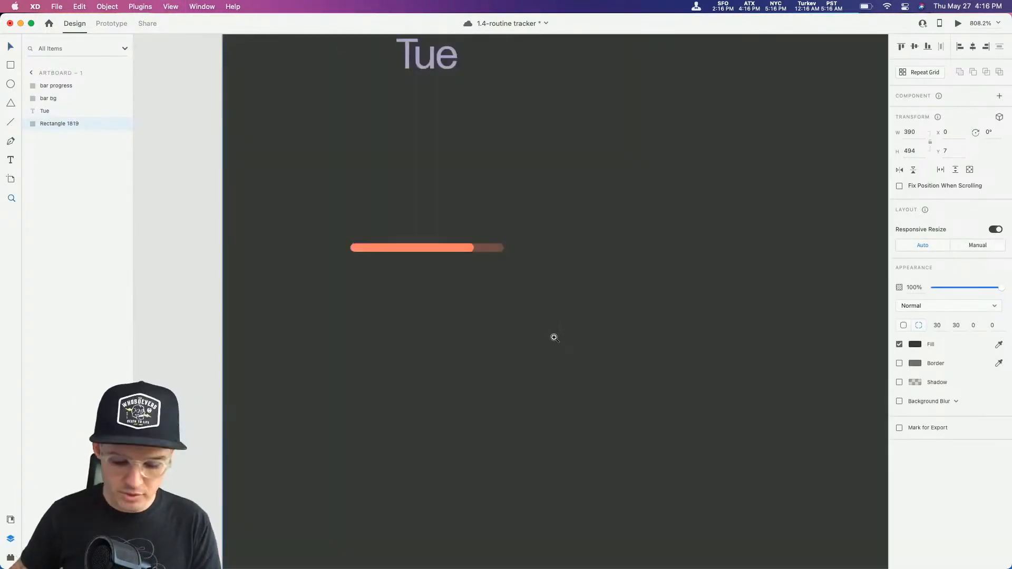
pyautogui.click(460, 251)
pyautogui.keyDown('shift'); pyautogui.click(494, 248); pyautogui.keyUp('shift')
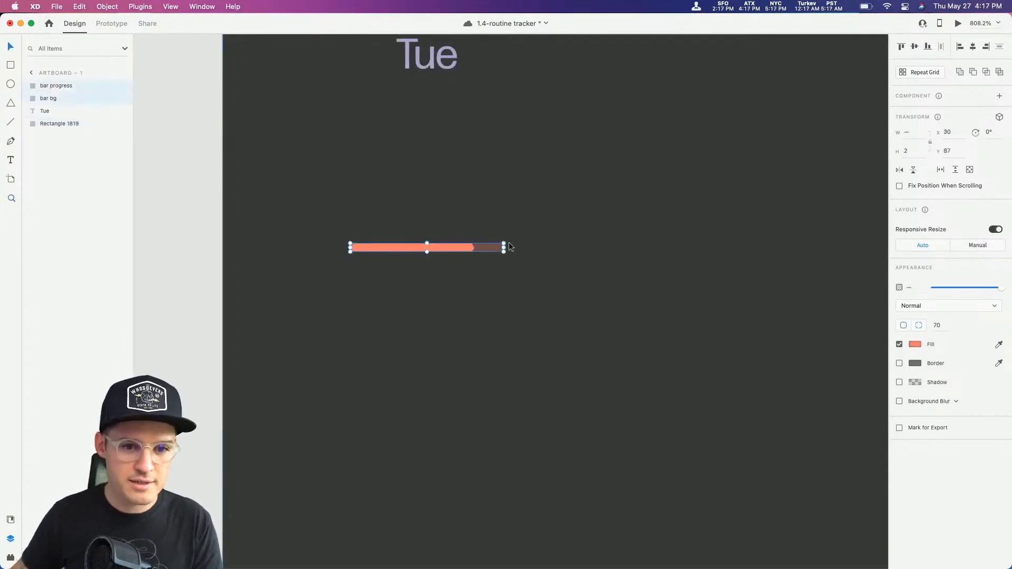
pyautogui.moveTo(506, 243); pyautogui.dragTo(430, 174)
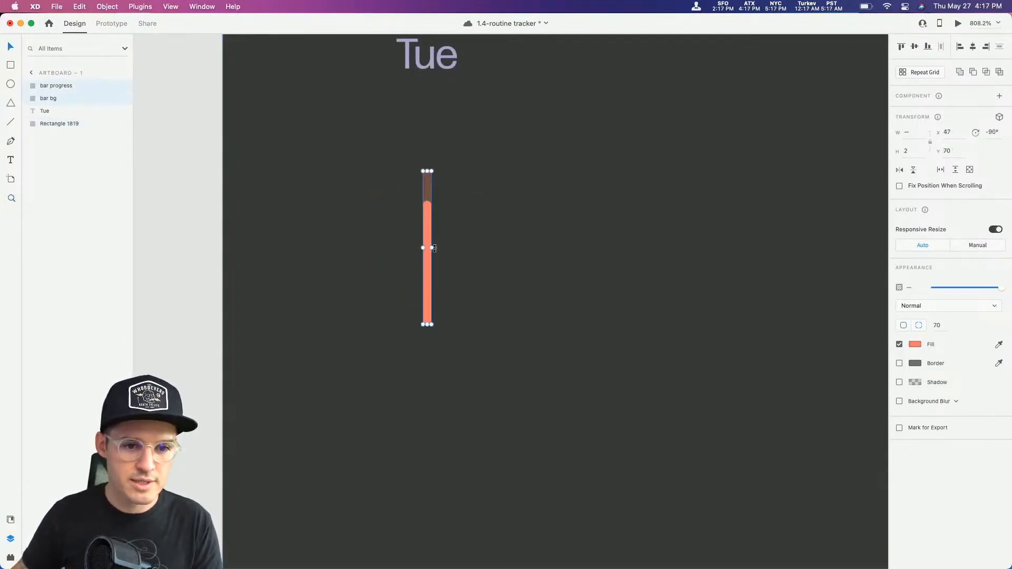
pyautogui.moveTo(432, 247); pyautogui.dragTo(456, 247)
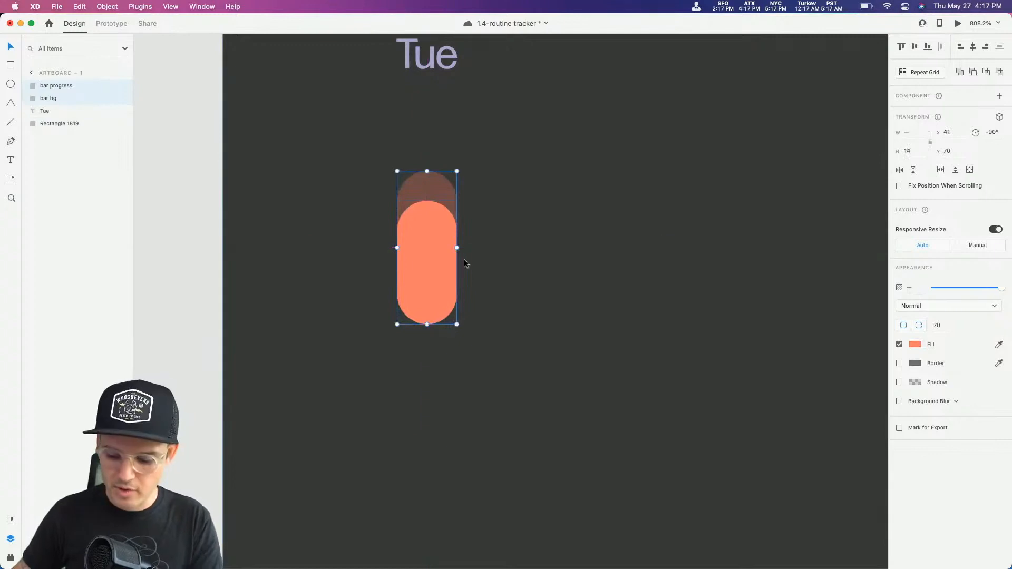
# Step: Stretch both upright bars downward to a bit under half the artboard's height
pyautogui.press('super+minus')
pyautogui.press('super+minus')
pyautogui.press('super+minus')
pyautogui.moveTo(457, 317); pyautogui.dragTo(448, 563)
pyautogui.press('super+minus')
pyautogui.press('super+minus')
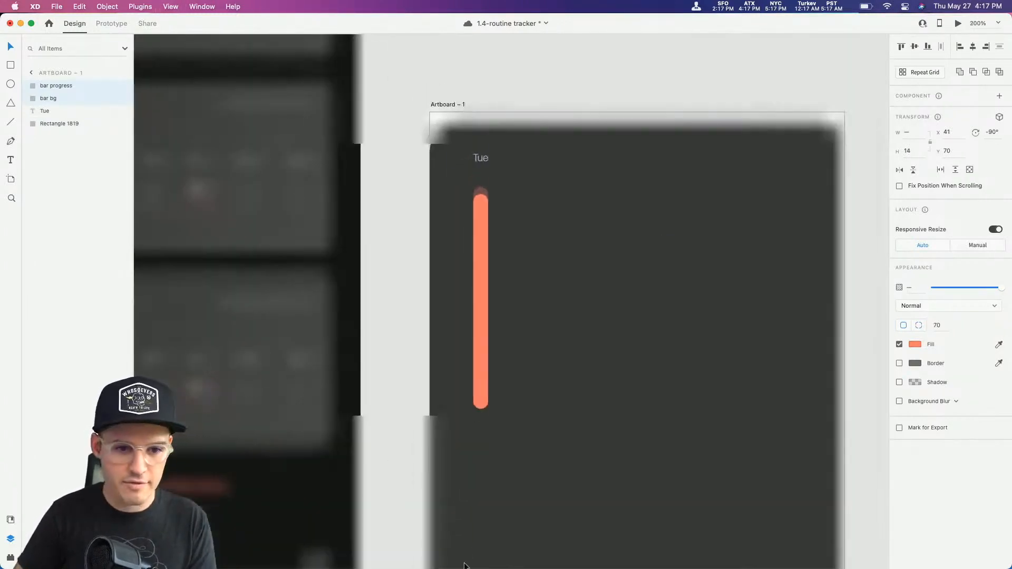
# Step: Widen both upright bars to 28 and set their corner radius to 10
pyautogui.scroll(-4, 526, 366)
pyautogui.hscroll(3, 526, 365)
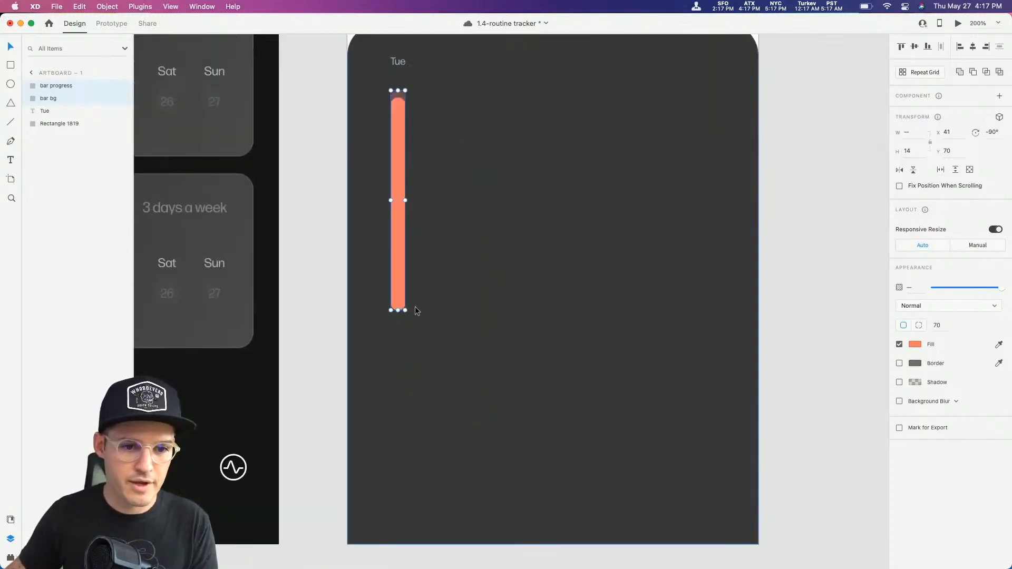
pyautogui.moveTo(406, 310); pyautogui.dragTo(420, 329)
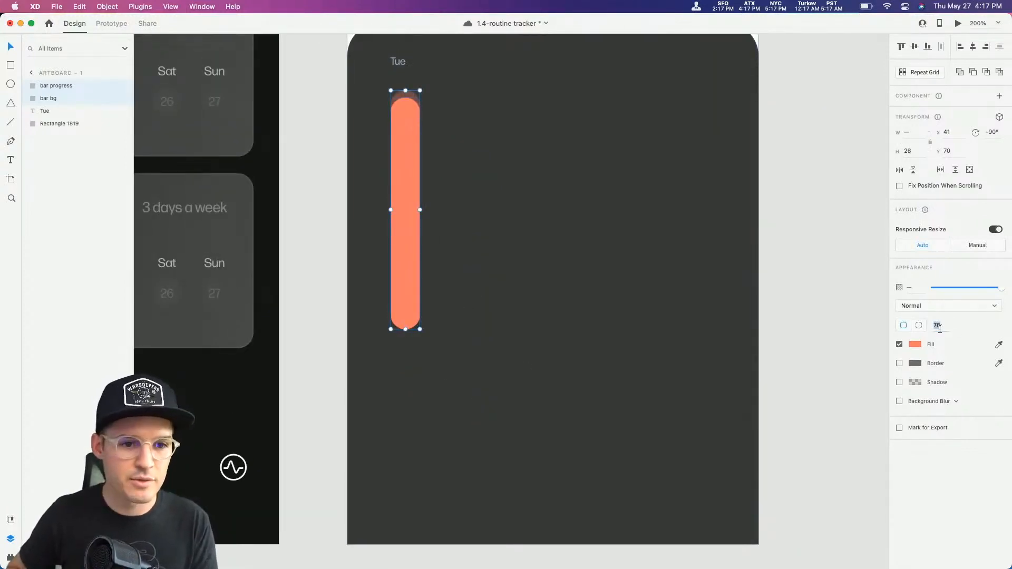
pyautogui.write('20')
pyautogui.press('Return')
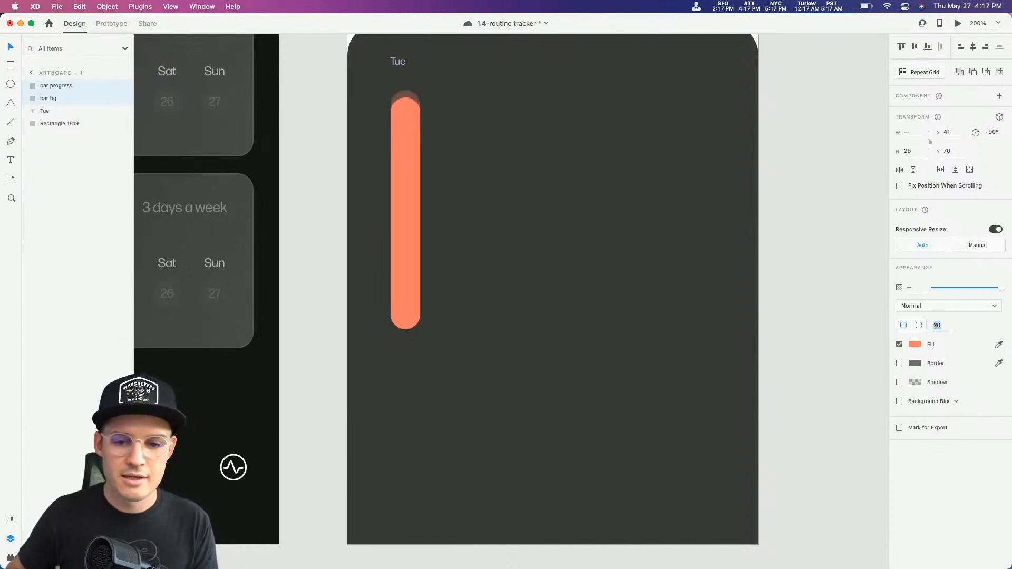
pyautogui.write('10')
pyautogui.press('Return')
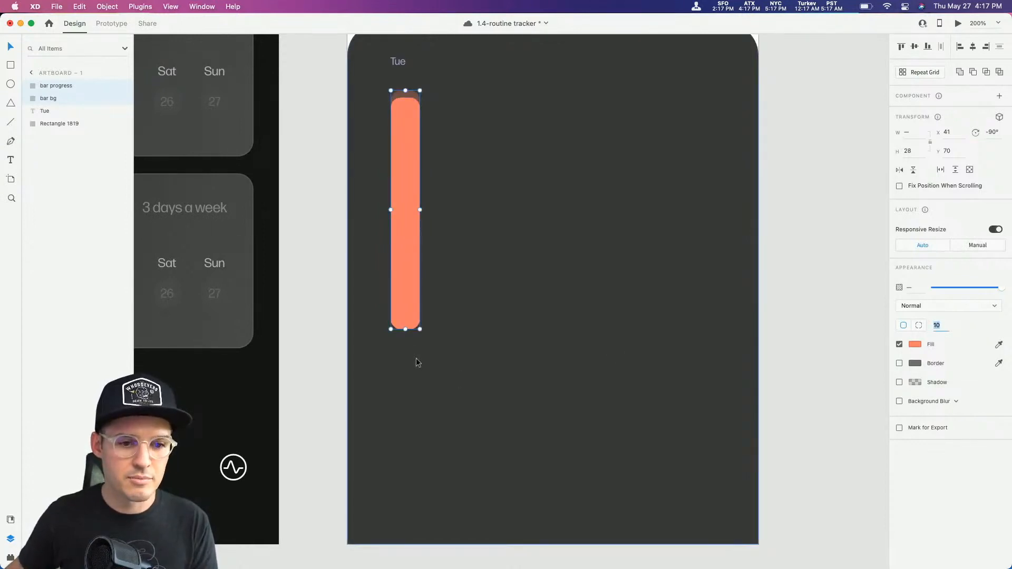
# Step: Lengthen both bars nearly to the artboard's lower edge, and shorten the progress bar from its upper end to about 199
pyautogui.moveTo(405, 329); pyautogui.dragTo(415, 508)
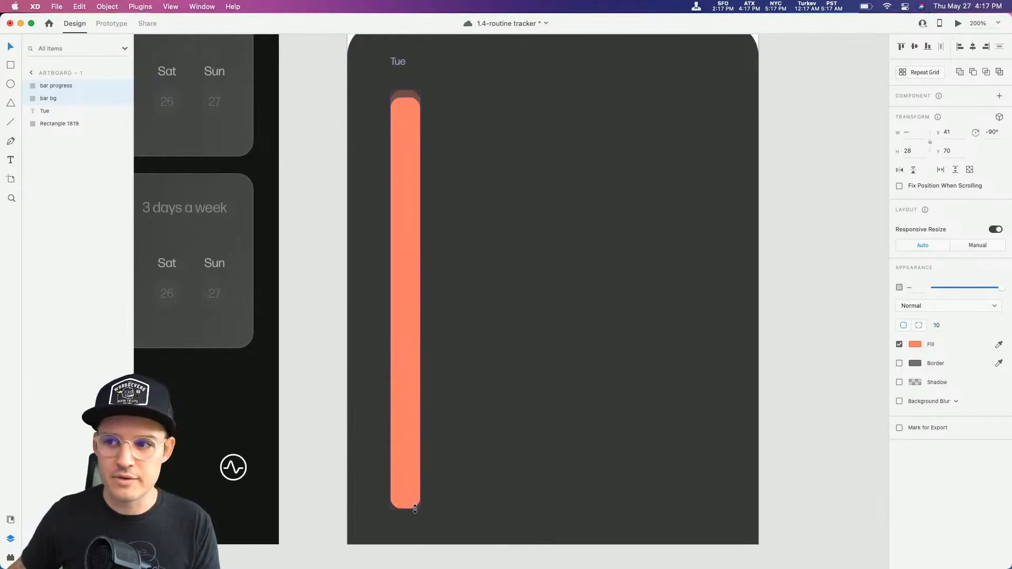
pyautogui.moveTo(409, 99); pyautogui.dragTo(420, 300)
# Step: Centre the Tue label horizontally on both bars, and move all three together to X 35
pyautogui.keyDown('shift'); pyautogui.click(412, 250); pyautogui.keyUp('shift')
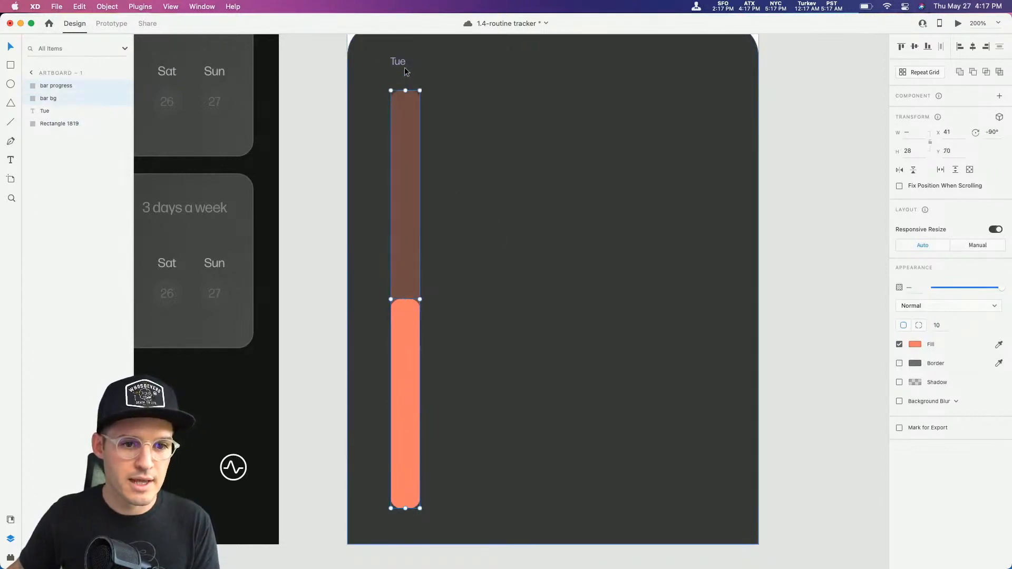
pyautogui.keyDown('shift'); pyautogui.click(401, 63); pyautogui.keyUp('shift')
pyautogui.click(973, 47)
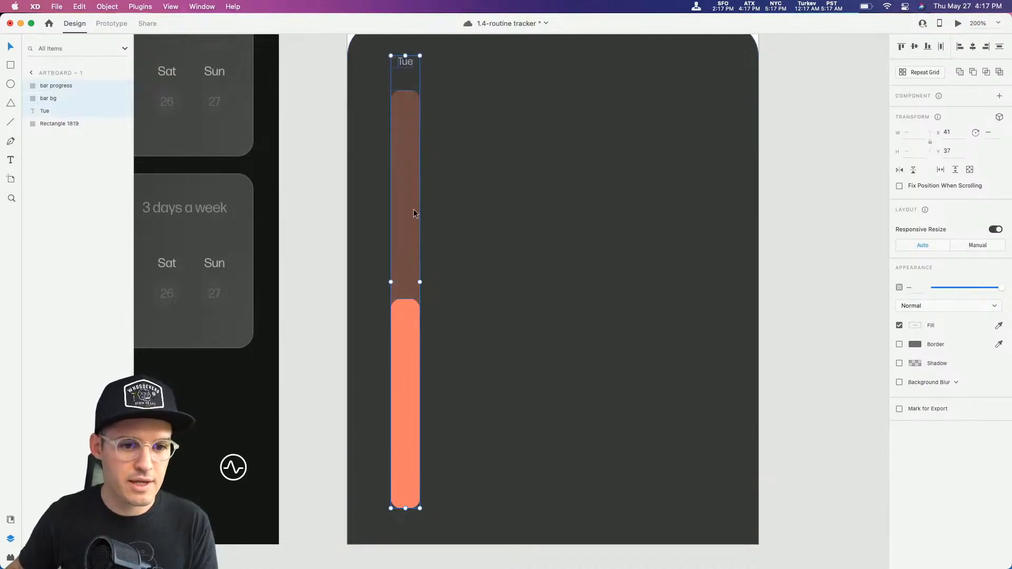
pyautogui.moveTo(413, 215); pyautogui.dragTo(404, 215)
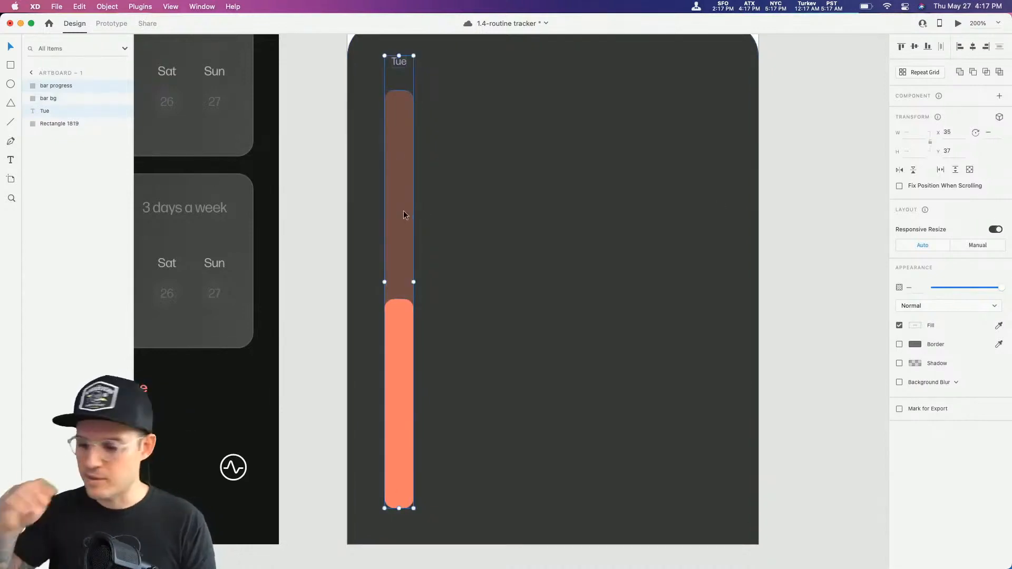
# Step: Move the Tue label below the bars to Y 476, and shift the label and both bars slightly upward together
pyautogui.click(479, 200)
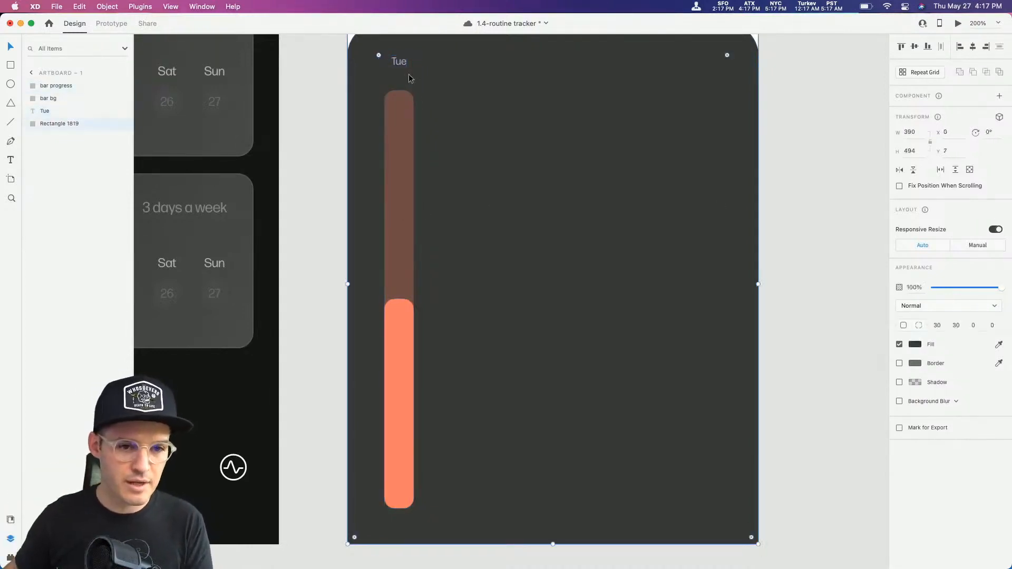
pyautogui.click(406, 62)
pyautogui.moveTo(401, 68); pyautogui.dragTo(410, 525)
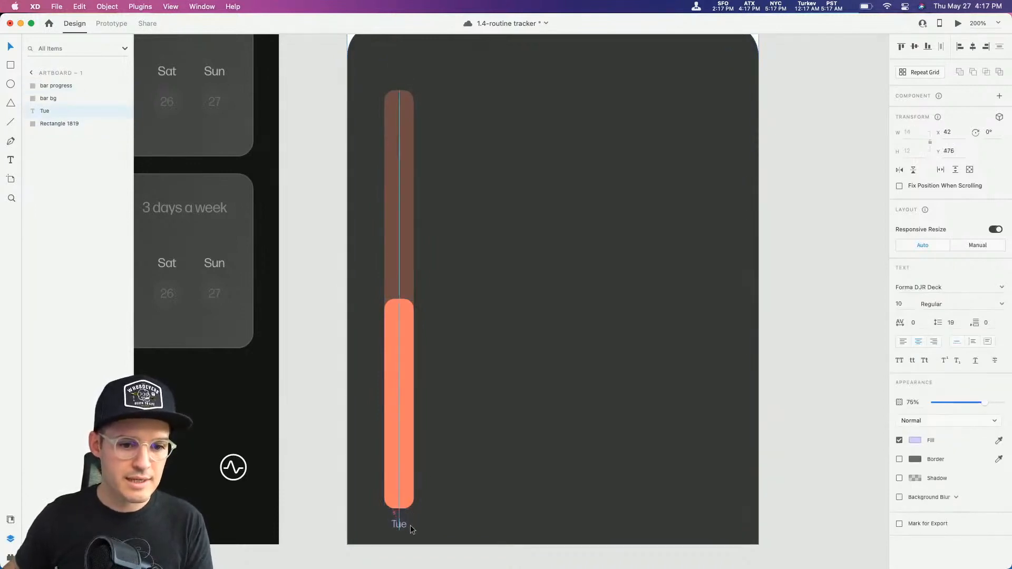
pyautogui.keyDown('shift'); pyautogui.click(410, 443); pyautogui.keyUp('shift')
pyautogui.keyDown('shift'); pyautogui.click(396, 284); pyautogui.keyUp('shift')
pyautogui.moveTo(396, 283); pyautogui.dragTo(397, 277)
pyautogui.click(431, 362)
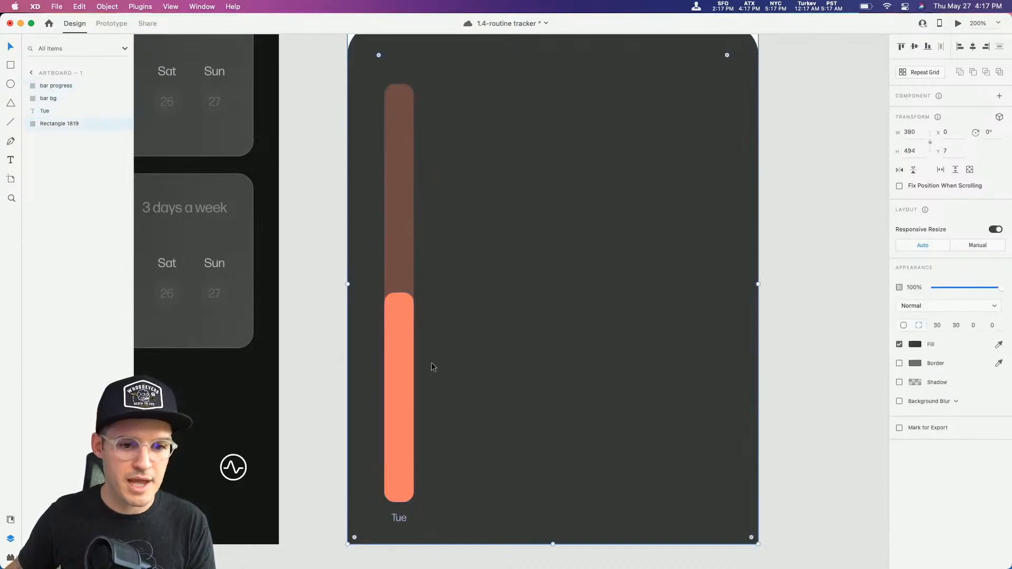
pyautogui.moveTo(406, 316); pyautogui.dragTo(407, 313)
pyautogui.keyDown('shift'); pyautogui.click(415, 255); pyautogui.keyUp('shift')
pyautogui.press('super+z')
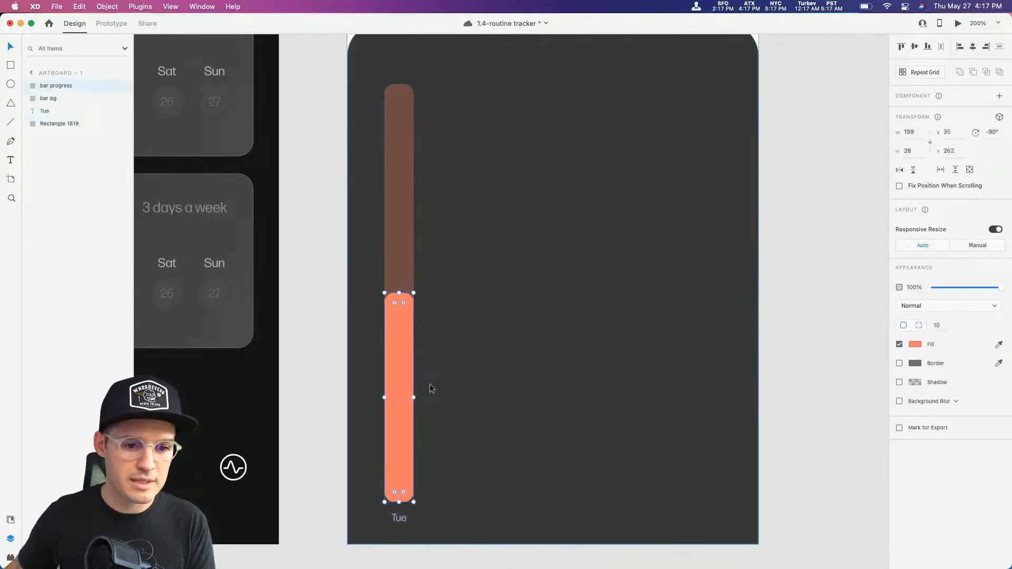
# Step: Combine the background bar, progress bar and Tue label into one component
pyautogui.click(404, 285)
pyautogui.keyDown('shift'); pyautogui.click(395, 323); pyautogui.keyUp('shift')
pyautogui.keyDown('shift'); pyautogui.click(400, 521); pyautogui.keyUp('shift')
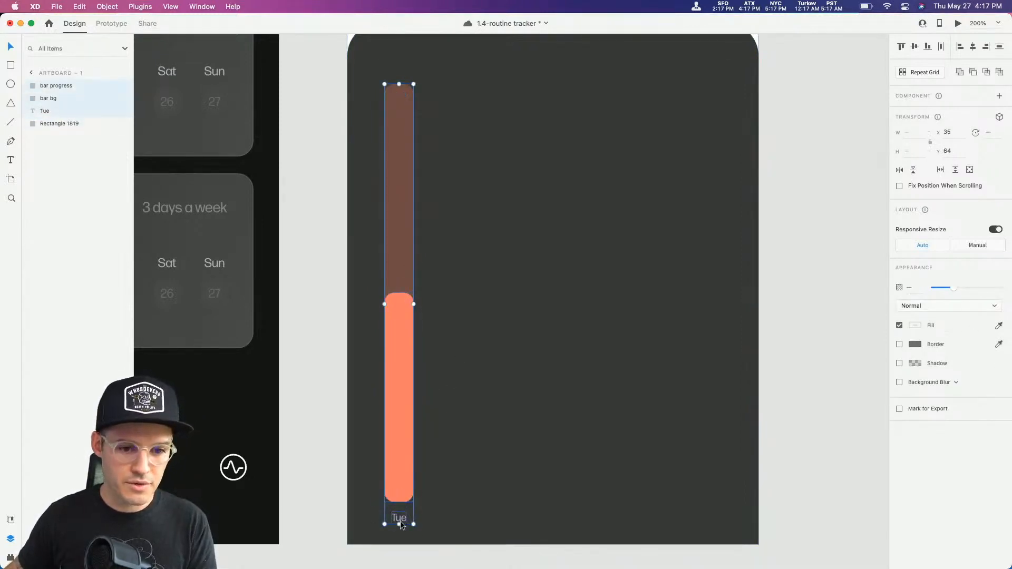
pyautogui.press('super+k')
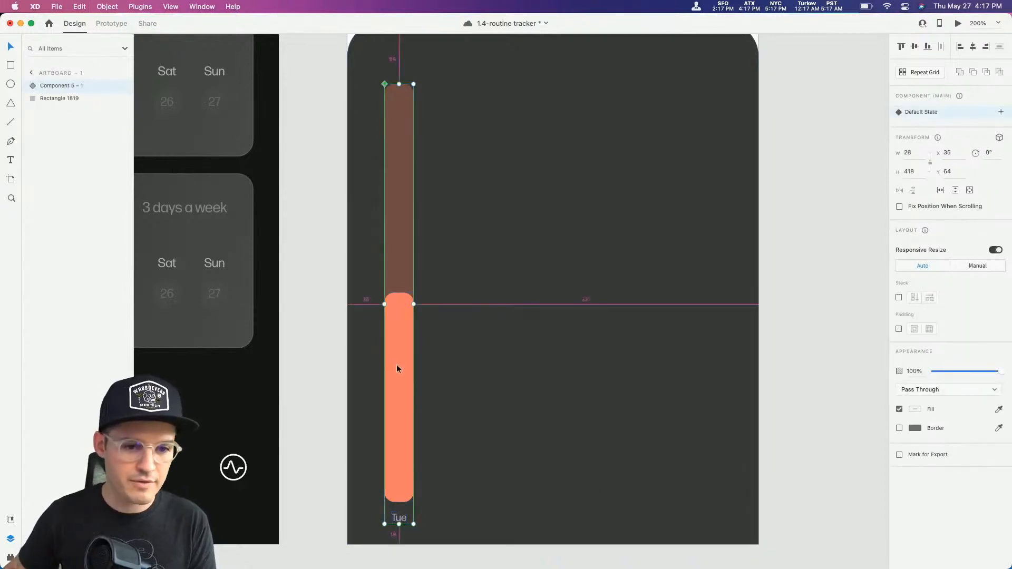
# Step: Duplicate the bar component beside the original at X 81 and lengthen the copy's progress bar upward
pyautogui.moveTo(396, 364); pyautogui.dragTo(446, 368)
pyautogui.doubleClick(456, 344)
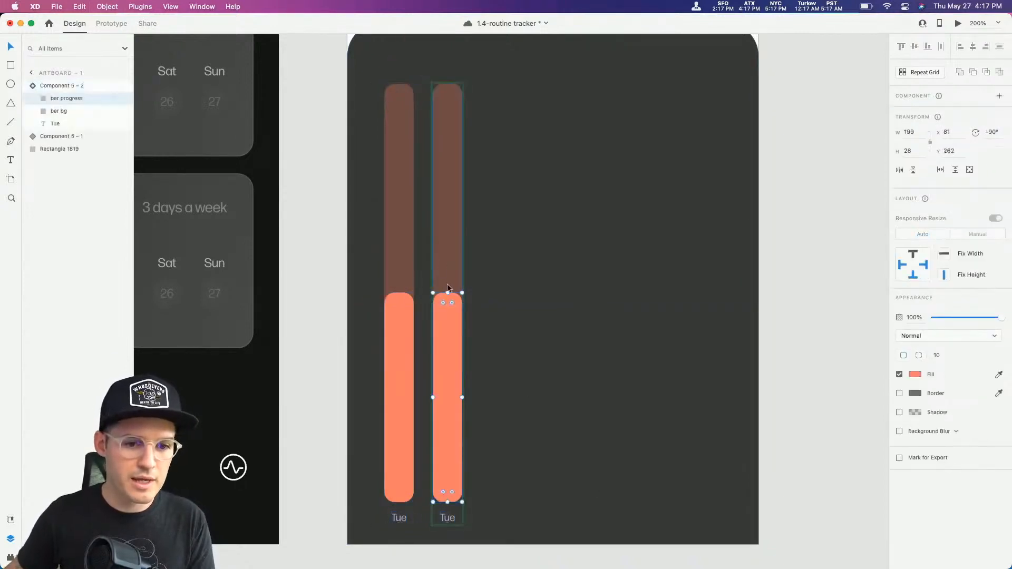
pyautogui.moveTo(447, 291); pyautogui.dragTo(447, 206)
pyautogui.click(481, 314)
# Step: Add a third bar with its progress shortened to about 213, and copy it as a fourth bar at X 173
pyautogui.moveTo(451, 314); pyautogui.dragTo(496, 323)
pyautogui.doubleClick(499, 221)
pyautogui.moveTo(499, 206); pyautogui.dragTo(544, 337)
# Step: Lengthen the fourth bar's progress to about 348, close to the top of its background bar
pyautogui.click(454, 245)
pyautogui.doubleClick(543, 287)
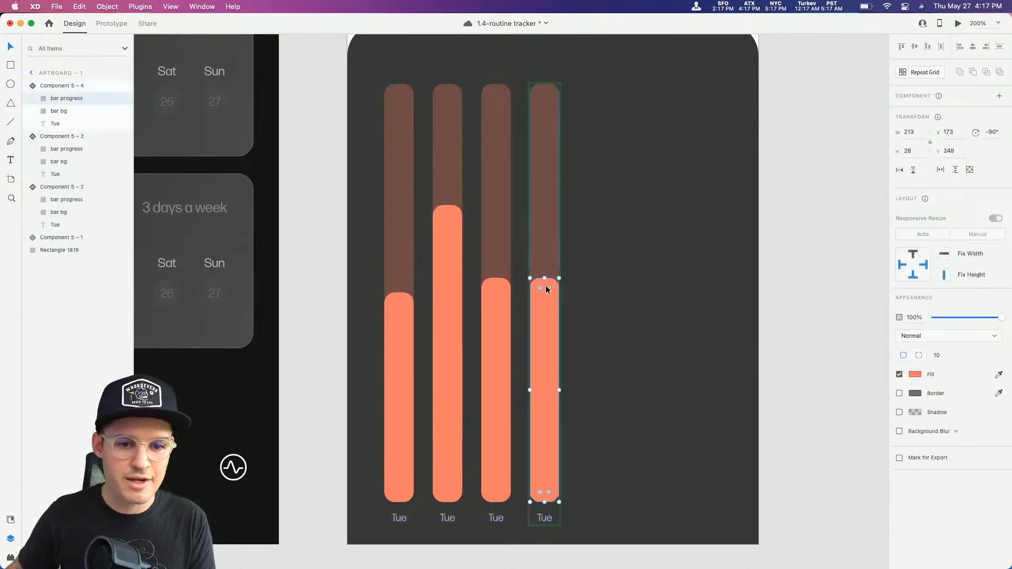
pyautogui.moveTo(543, 274); pyautogui.dragTo(543, 136)
pyautogui.press('Escape')
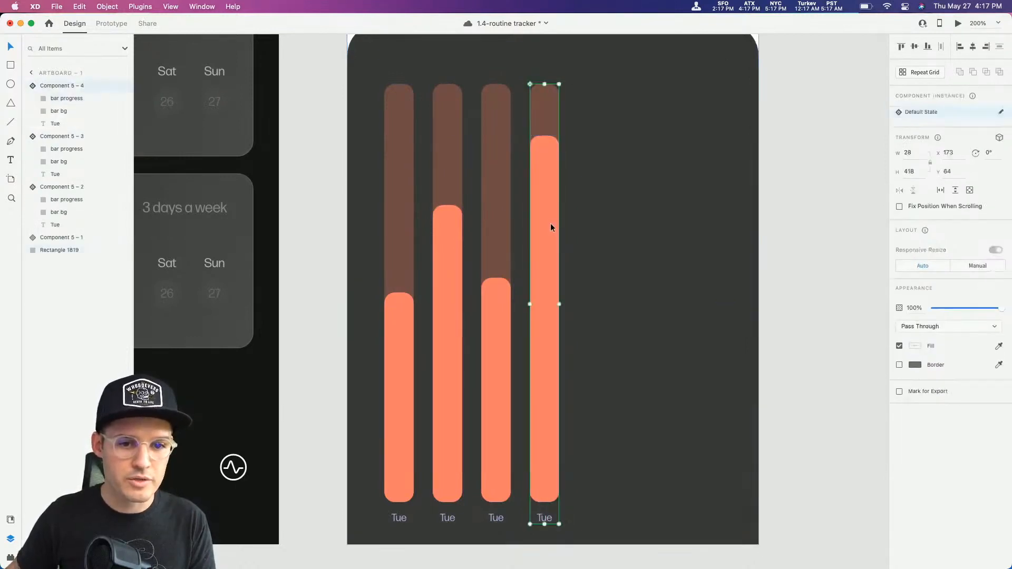
# Step: Duplicate the fourth bar as a fifth at X 219 and lower its progress to a medium height
pyautogui.moveTo(550, 223); pyautogui.dragTo(589, 251)
pyautogui.doubleClick(596, 187)
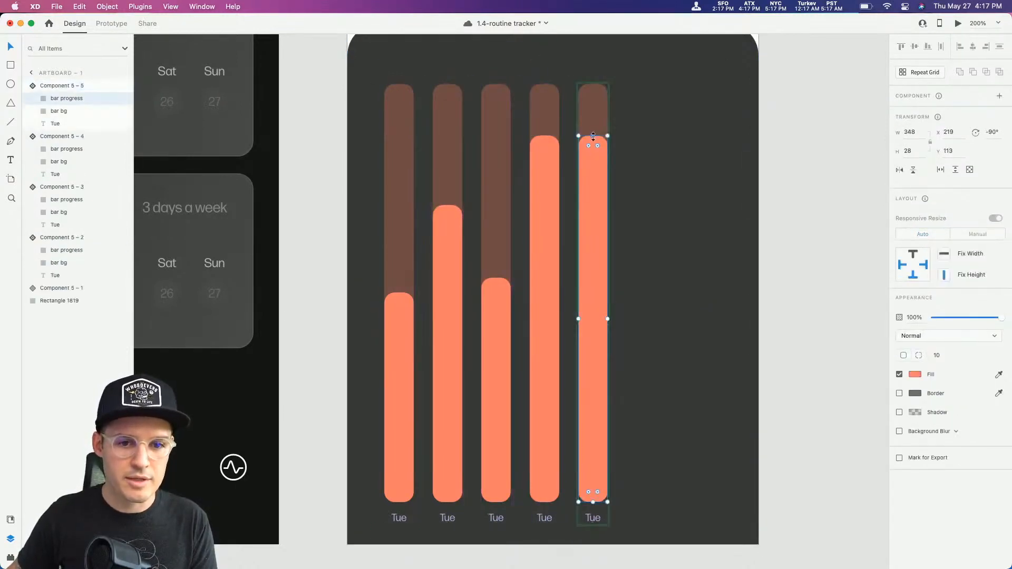
pyautogui.moveTo(593, 135); pyautogui.dragTo(591, 232)
pyautogui.press('Escape')
# Step: Duplicate the fifth bar as a sixth at X 265 and shorten its progress to about 167
pyautogui.moveTo(597, 300); pyautogui.dragTo(642, 306)
pyautogui.doubleClick(643, 295)
pyautogui.moveTo(641, 232); pyautogui.dragTo(641, 326)
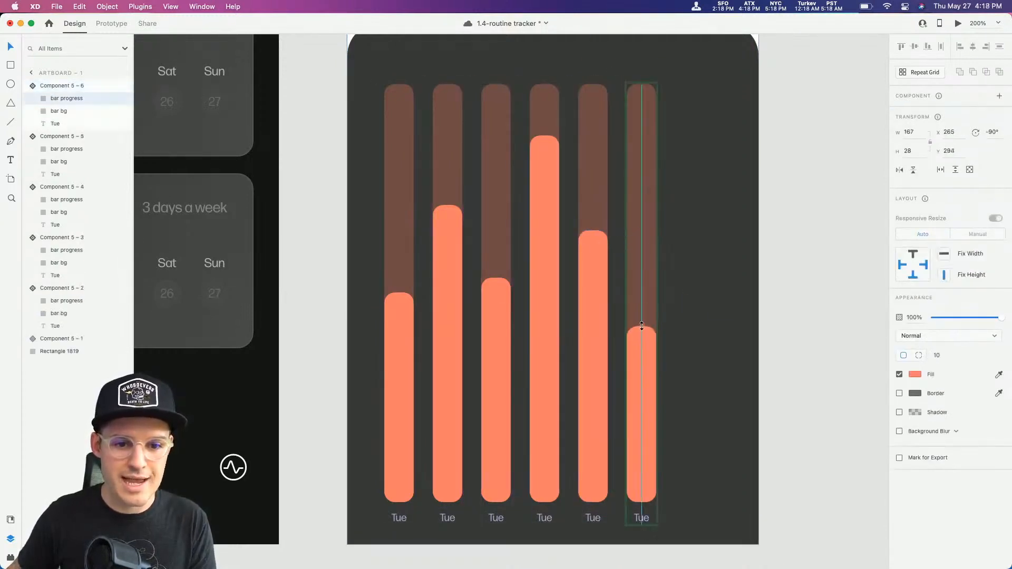
pyautogui.click(659, 368)
# Step: Move the sixth bar outward to X 327 so its outer margin matches the first bar's
pyautogui.moveTo(654, 370); pyautogui.dragTo(714, 367)
pyautogui.click(403, 399)
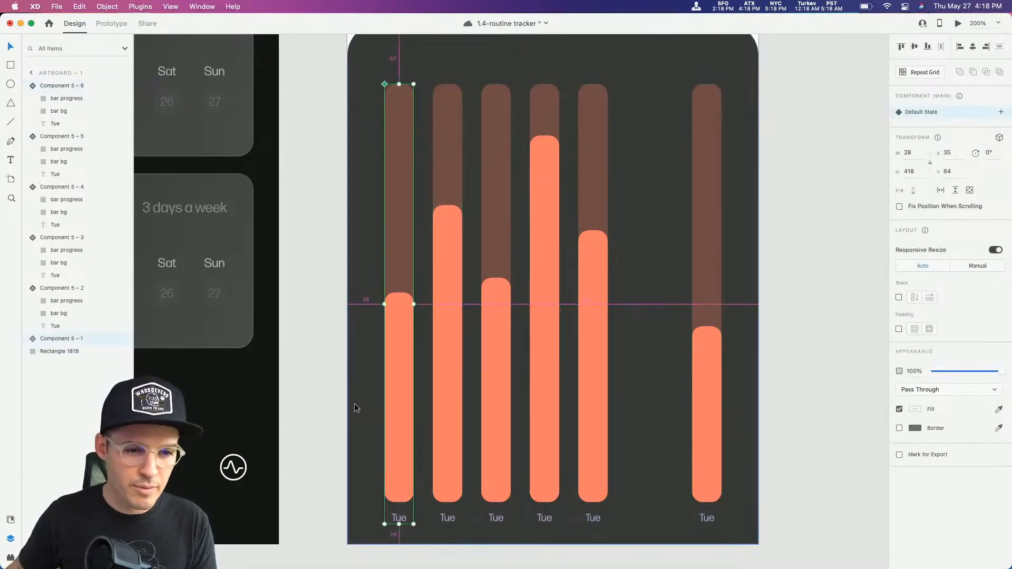
pyautogui.click(700, 389)
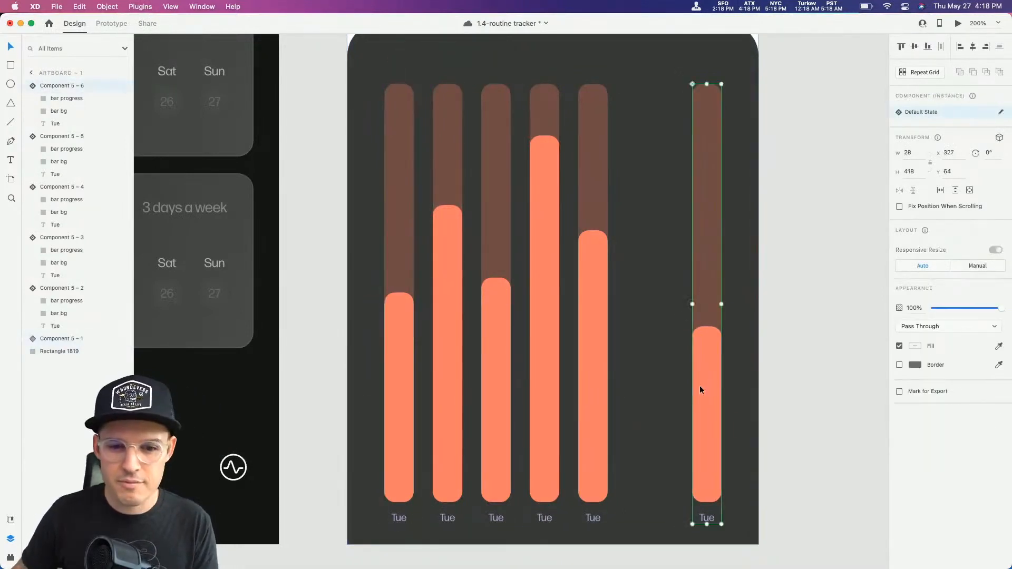
pyautogui.press('alt')
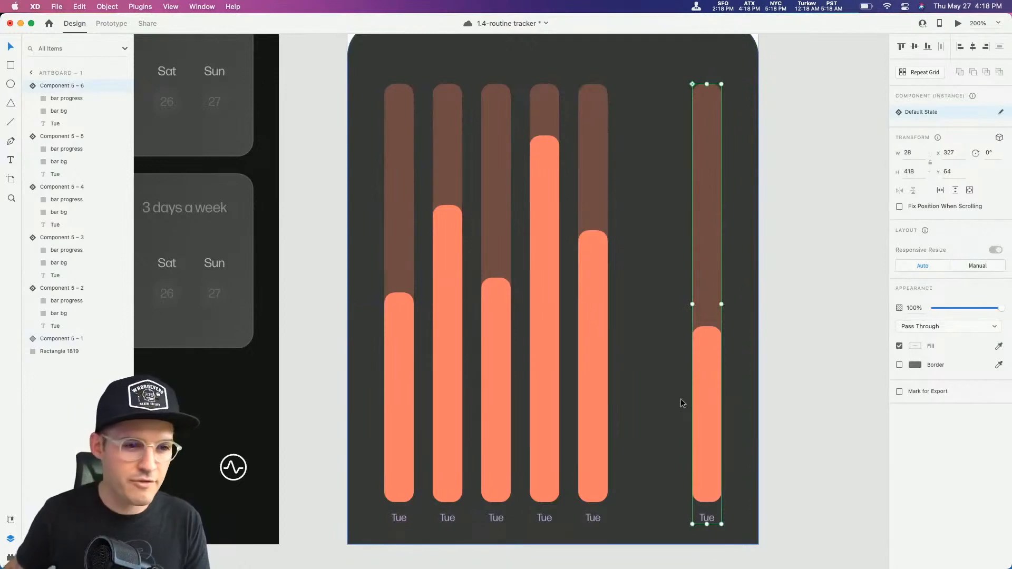
# Step: Distribute all six bar components evenly in the horizontal direction
pyautogui.keyDown('shift'); pyautogui.click(593, 376); pyautogui.keyUp('shift')
pyautogui.keyDown('shift'); pyautogui.click(555, 377); pyautogui.keyUp('shift')
pyautogui.keyDown('shift'); pyautogui.click(506, 379); pyautogui.keyUp('shift')
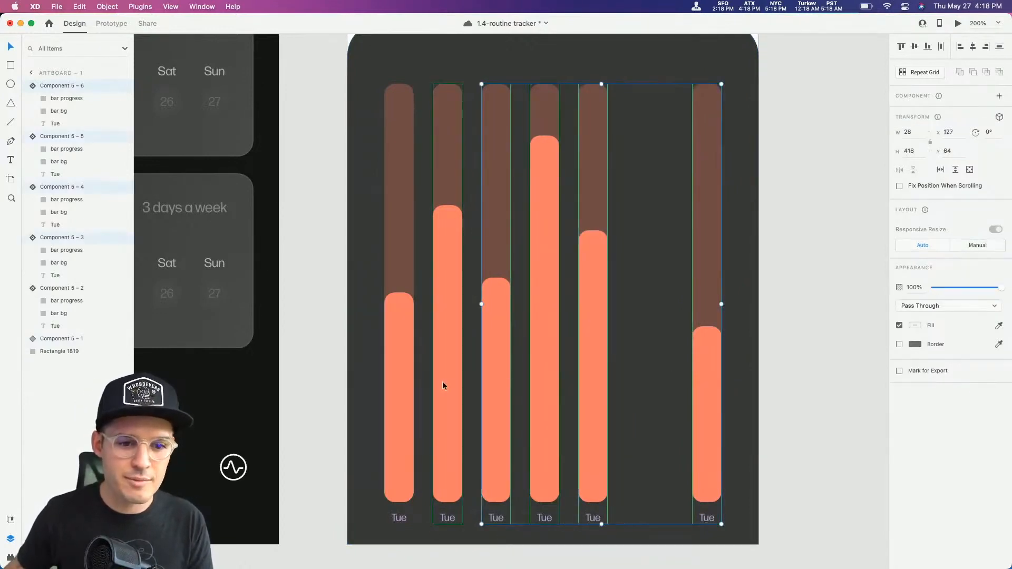
pyautogui.keyDown('shift'); pyautogui.click(441, 381); pyautogui.keyUp('shift')
pyautogui.keyDown('shift'); pyautogui.click(411, 375); pyautogui.keyUp('shift')
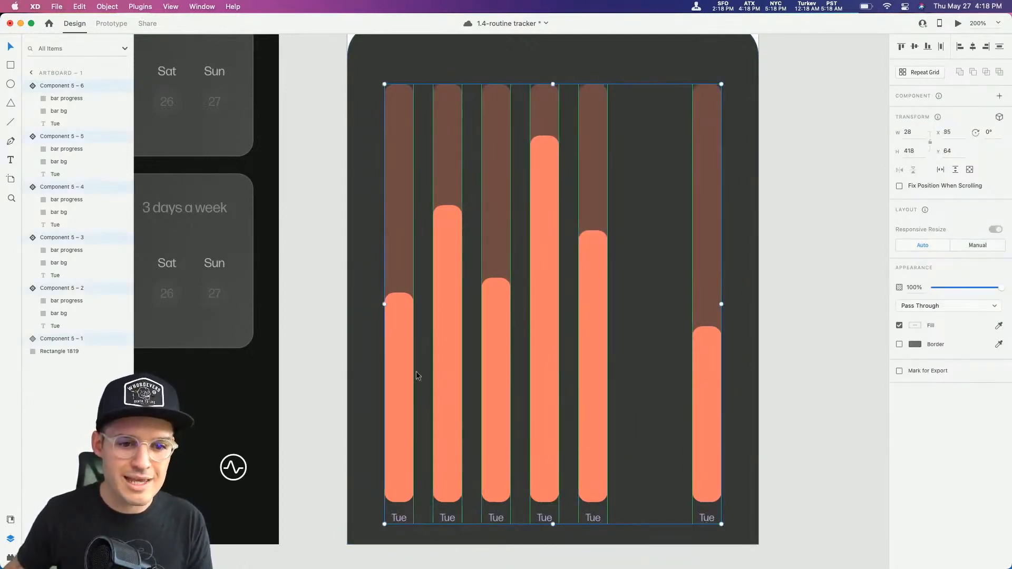
pyautogui.click(940, 50)
pyautogui.click(766, 279)
# Step: Shorten all six bars together slightly from their upper ends to leave room above for a heading
pyautogui.moveTo(797, 238); pyautogui.dragTo(795, 274)
pyautogui.click(691, 216)
pyautogui.keyDown('shift'); pyautogui.click(653, 209); pyautogui.keyUp('shift')
pyautogui.keyDown('shift'); pyautogui.click(577, 207); pyautogui.keyUp('shift')
pyautogui.keyDown('shift'); pyautogui.click(514, 211); pyautogui.keyUp('shift')
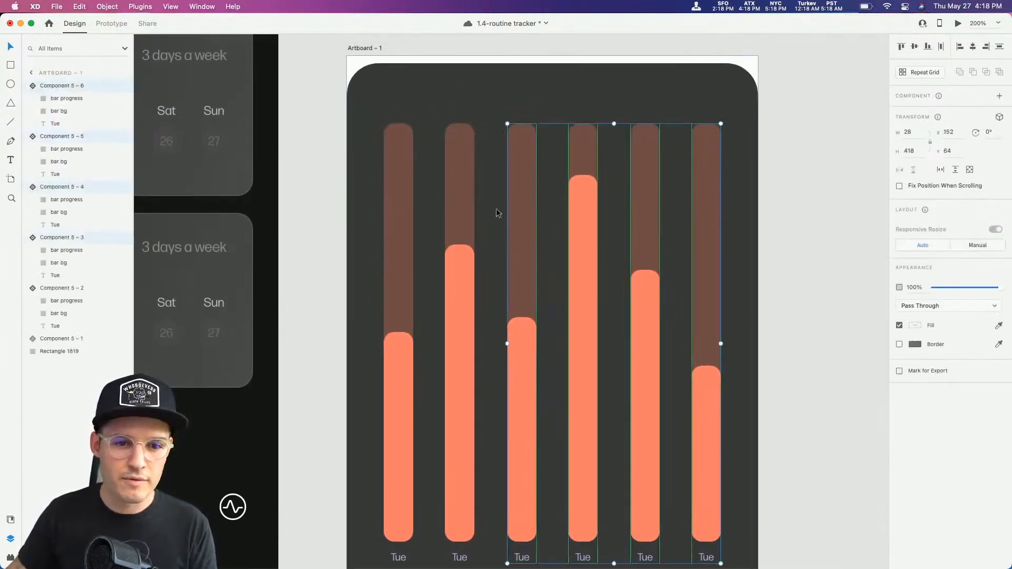
pyautogui.keyDown('shift'); pyautogui.click(464, 212); pyautogui.keyUp('shift')
pyautogui.keyDown('shift'); pyautogui.click(406, 210); pyautogui.keyUp('shift')
pyautogui.moveTo(551, 124); pyautogui.dragTo(551, 156)
pyautogui.click(817, 148)
pyautogui.moveTo(817, 148); pyautogui.dragTo(825, 106)
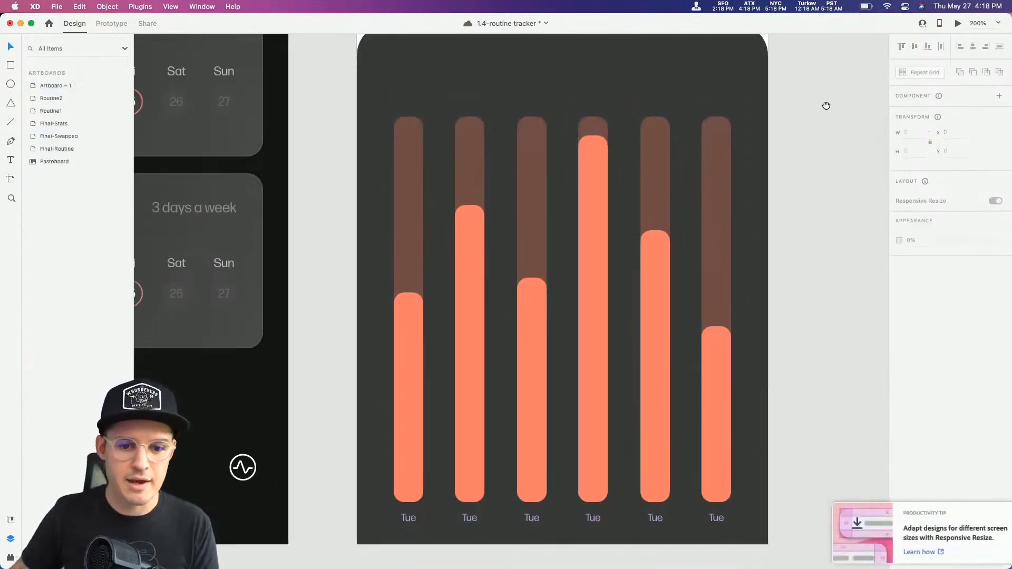
pyautogui.click(996, 515)
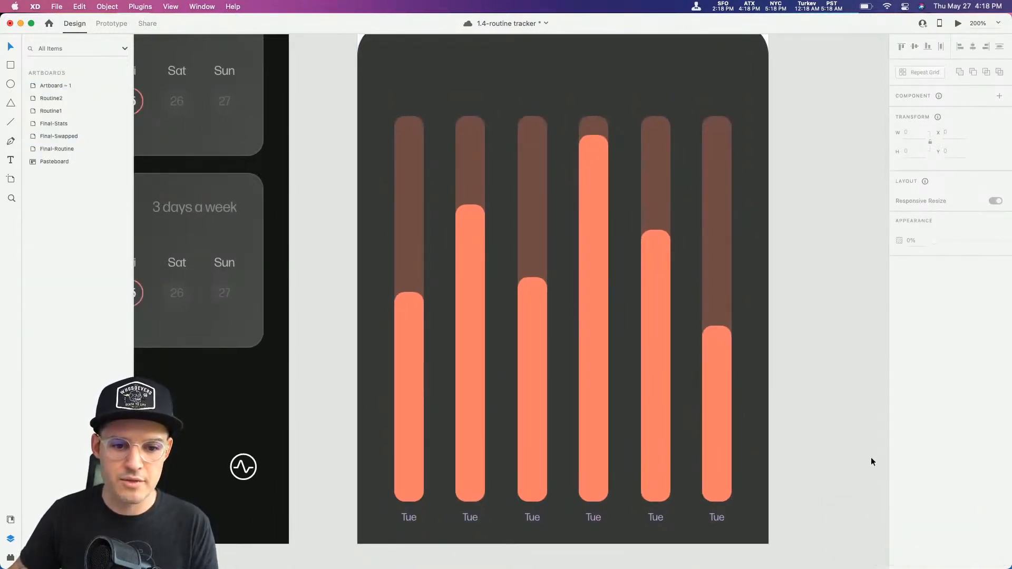
pyautogui.keyDown('super'); pyautogui.click(408, 519); pyautogui.keyUp('super')
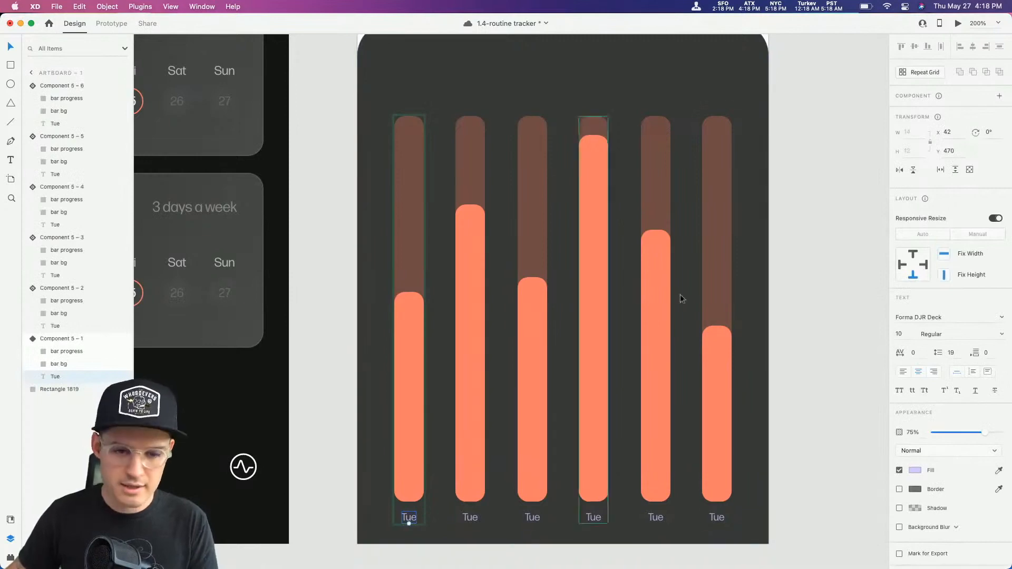
pyautogui.click(778, 212)
# Step: Copy the "3 days a week" text from the Read card into the chart artboard, placing it above the first bar at Y 38
pyautogui.moveTo(329, 197); pyautogui.dragTo(688, 337)
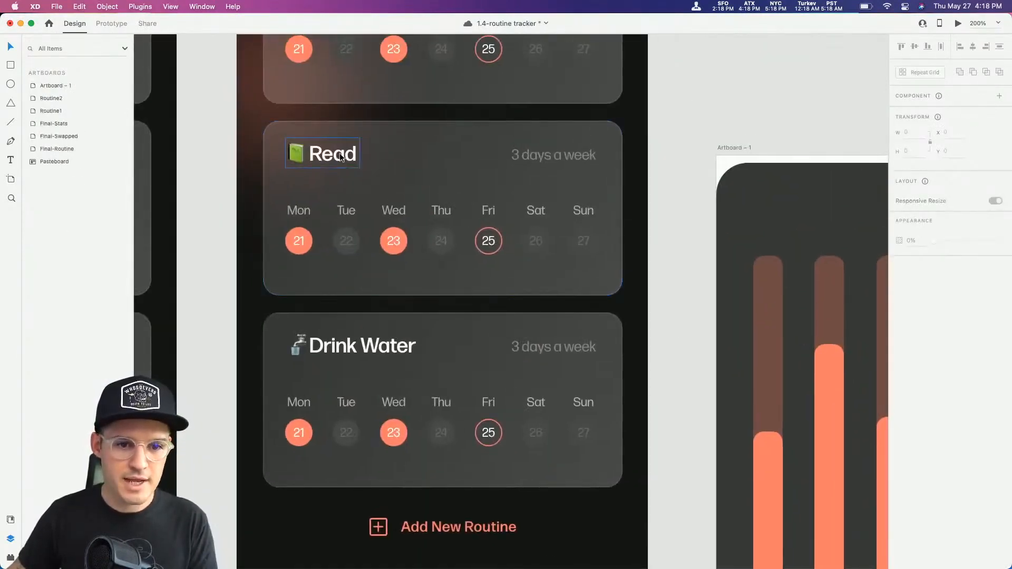
pyautogui.keyDown('super'); pyautogui.click(536, 159); pyautogui.keyUp('super')
pyautogui.press('super+c')
pyautogui.click(736, 132)
pyautogui.moveTo(736, 132); pyautogui.dragTo(447, 71)
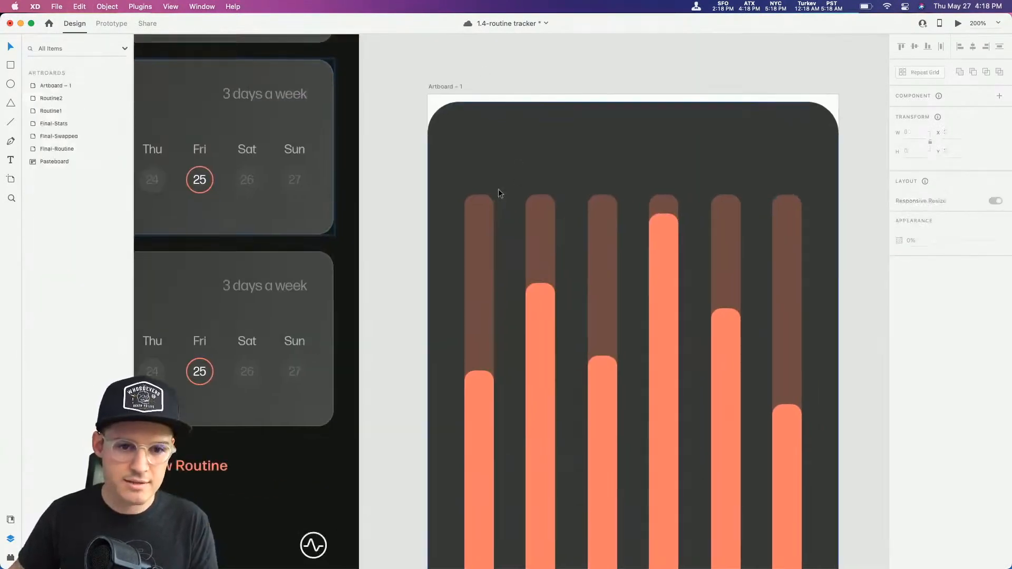
pyautogui.click(484, 205)
pyautogui.press('super+v')
pyautogui.moveTo(765, 451); pyautogui.dragTo(524, 145)
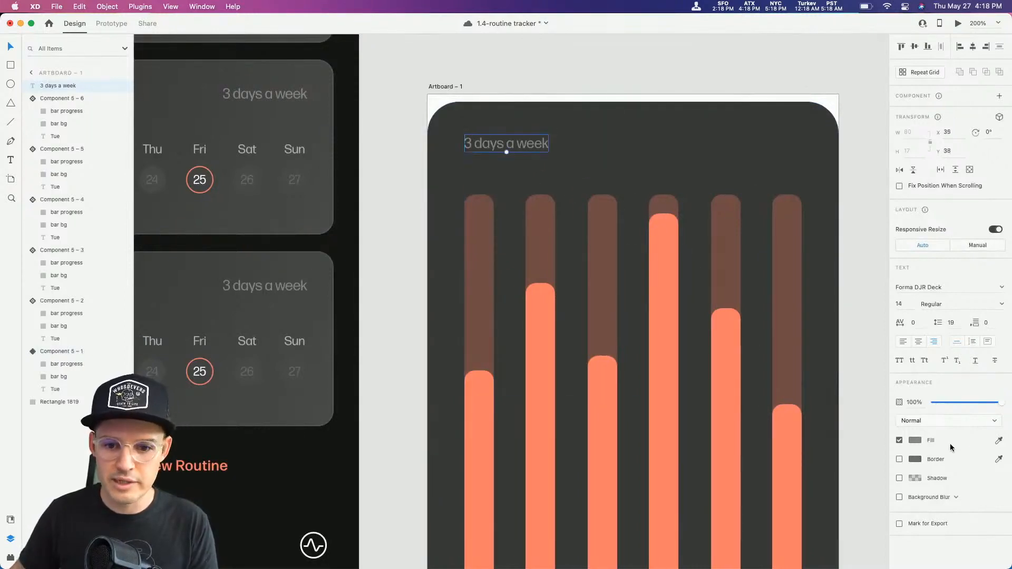
# Step: Colour the pasted text white and change its wording to "Workout"
pyautogui.click(913, 440)
pyautogui.moveTo(846, 410); pyautogui.dragTo(651, 261)
pyautogui.doubleClick(501, 145)
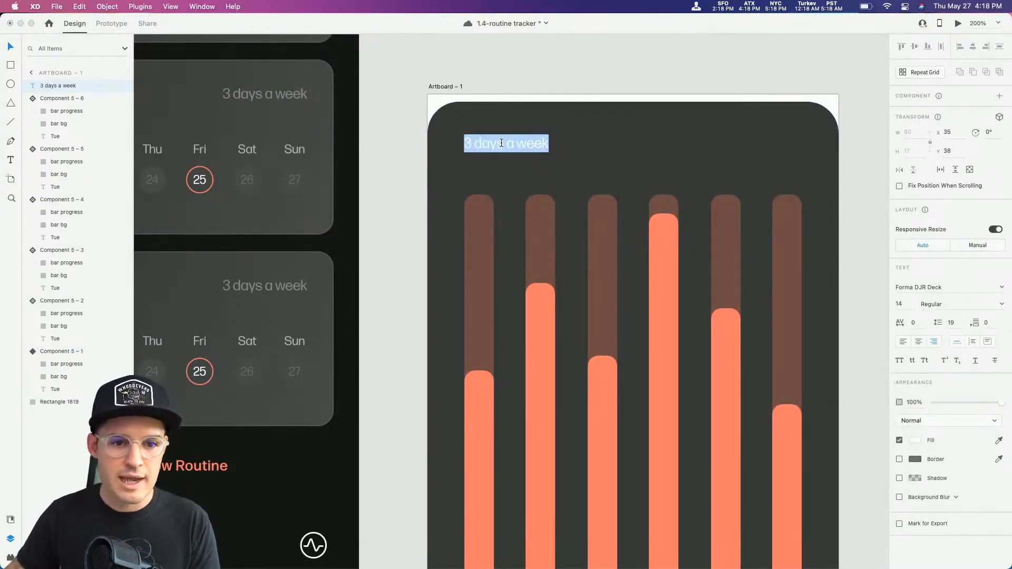
pyautogui.write('Workout')
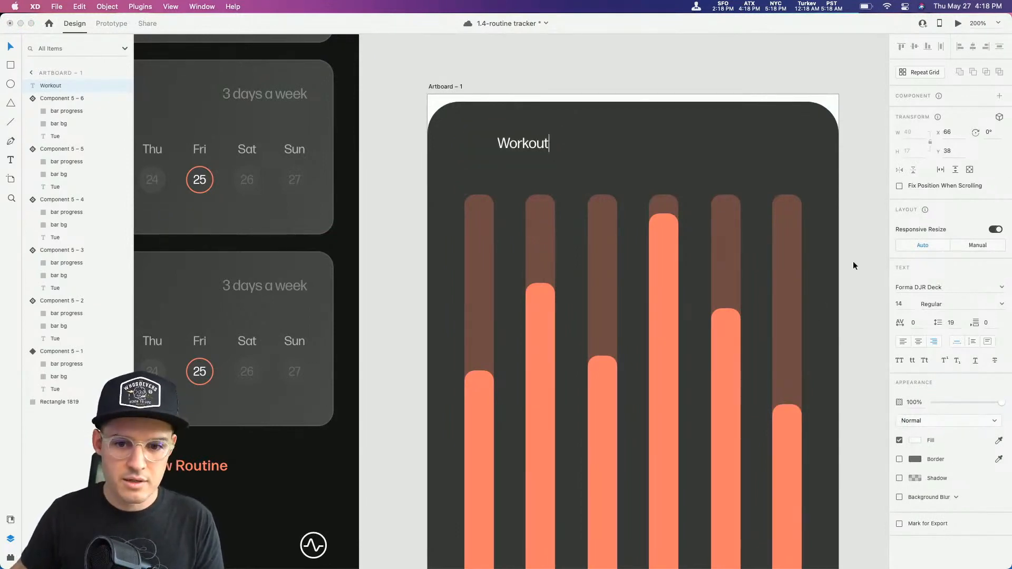
pyautogui.press('Escape')
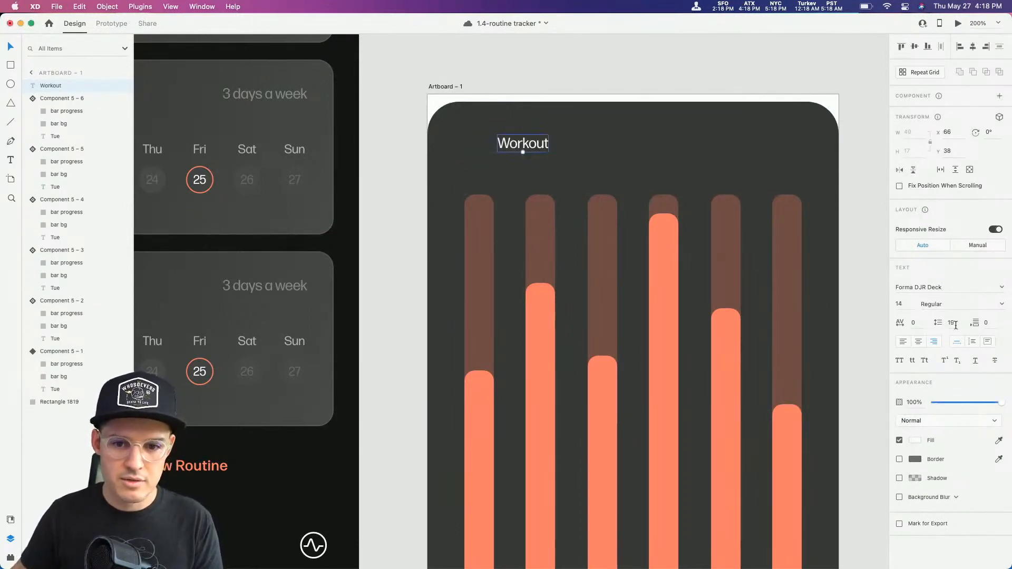
# Step: Left-align the Workout label, line it up with the first bar at X 35, and set its font size to 20
pyautogui.moveTo(530, 148); pyautogui.dragTo(497, 149)
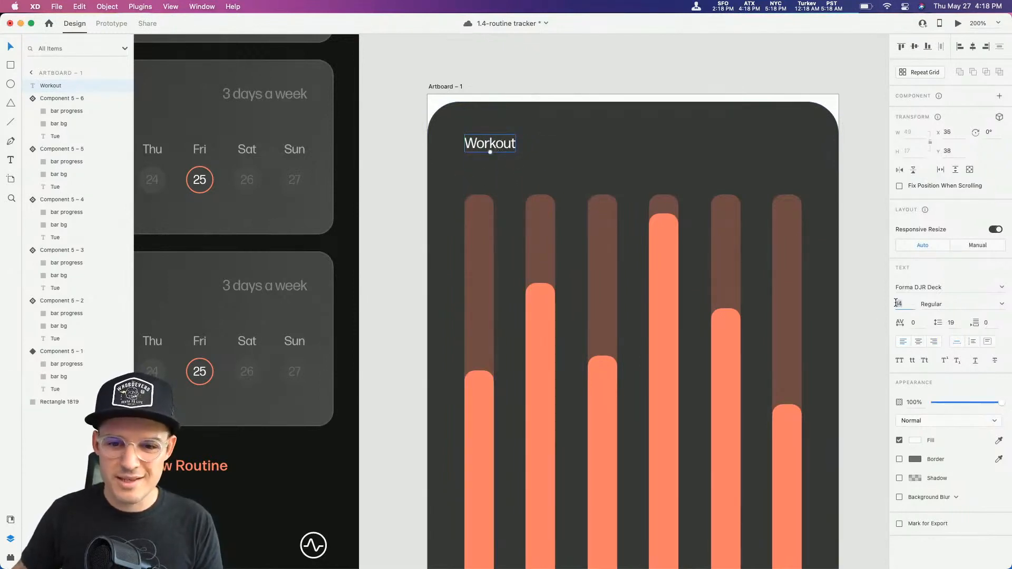
pyautogui.press('Up')
pyautogui.press('Up')
pyautogui.press('Up')
pyautogui.press('Up')
pyautogui.press('Up')
pyautogui.press('Up')
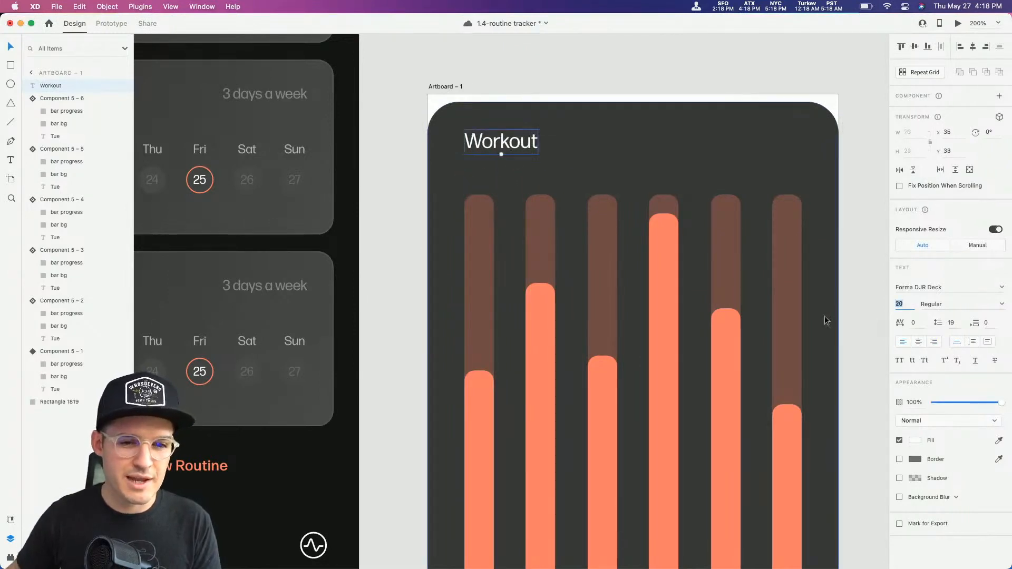
# Step: Duplicate the Workout label in the same row at X 160 and change the copy to "Read"
pyautogui.moveTo(502, 154); pyautogui.dragTo(634, 154)
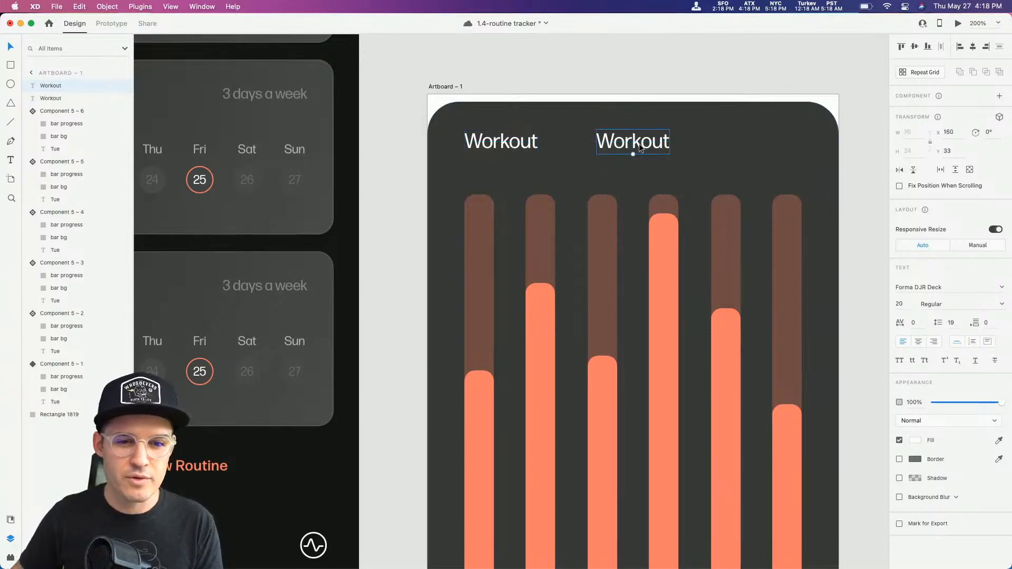
pyautogui.doubleClick(637, 145)
pyautogui.write('Read')
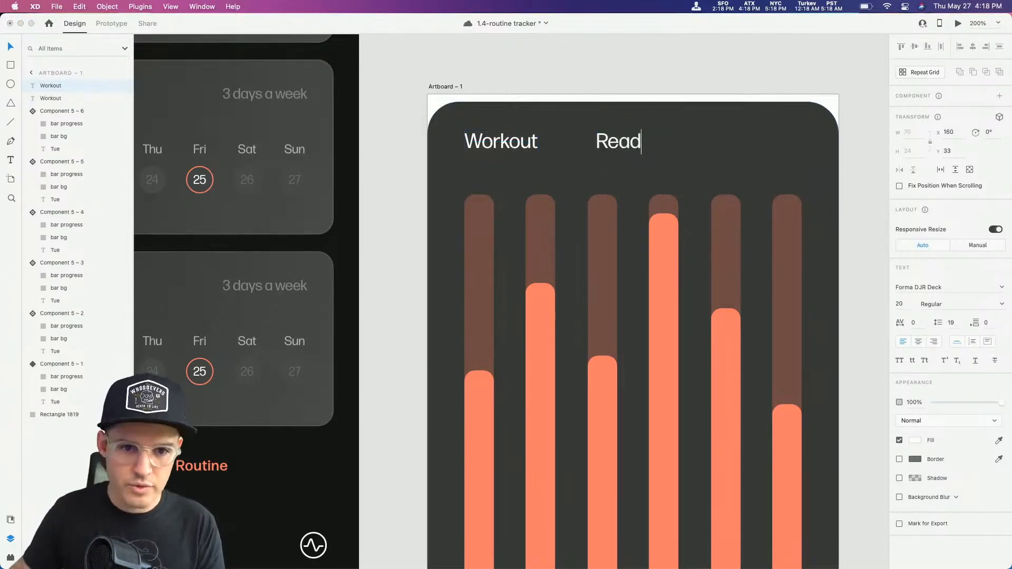
pyautogui.press('Escape')
# Step: Duplicate the Read label further along the row, change the copy to "Drink Water", and nudge it slightly outward
pyautogui.moveTo(637, 148); pyautogui.dragTo(736, 148)
pyautogui.doubleClick(723, 145)
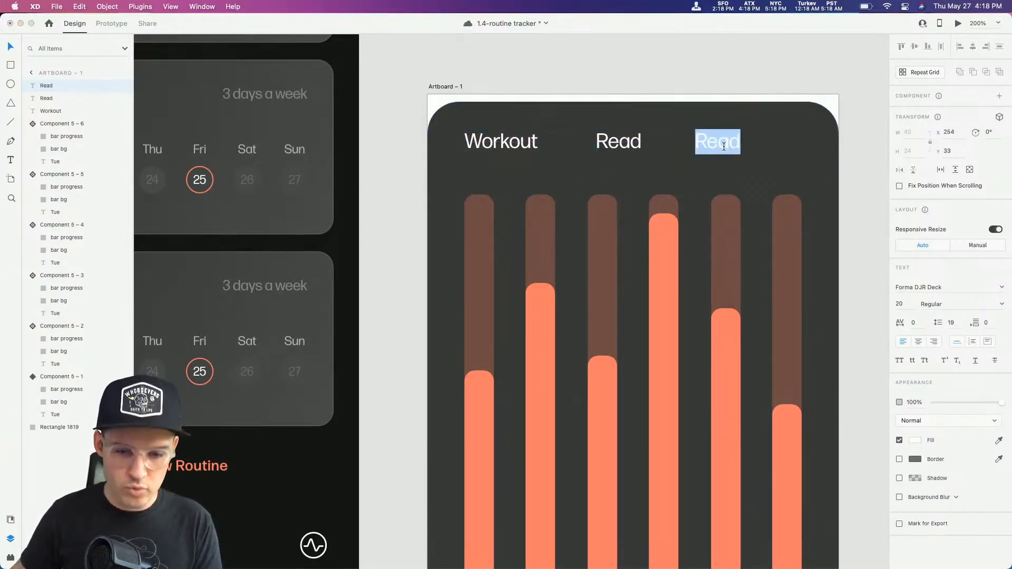
pyautogui.write('Drink Water')
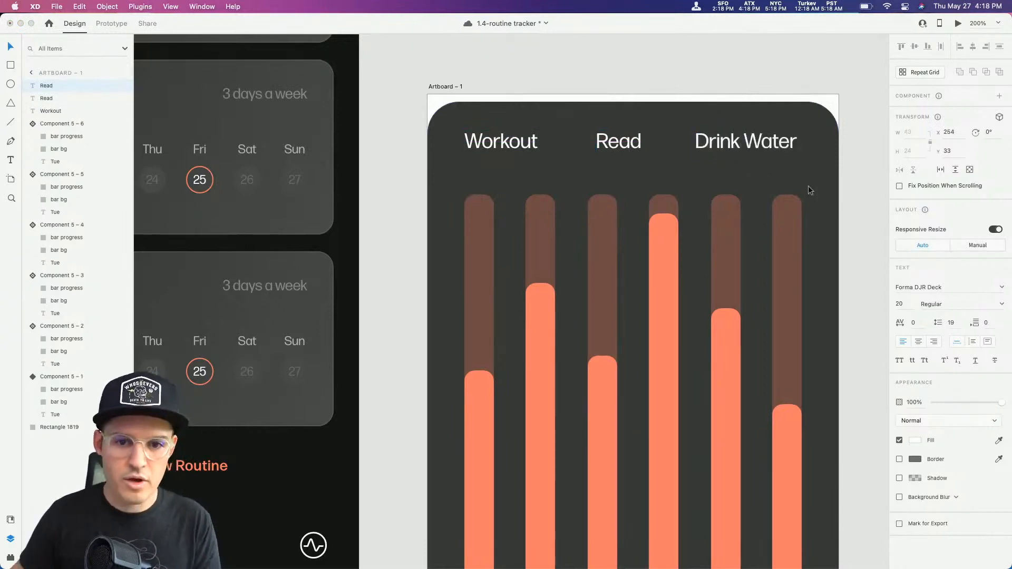
pyautogui.press('Escape')
pyautogui.moveTo(760, 147); pyautogui.dragTo(770, 148)
# Step: Set the Read and Drink Water labels to 25% opacity, and space the three labels evenly with Drink Water at X 258
pyautogui.keyDown('shift'); pyautogui.click(618, 148); pyautogui.keyUp('shift')
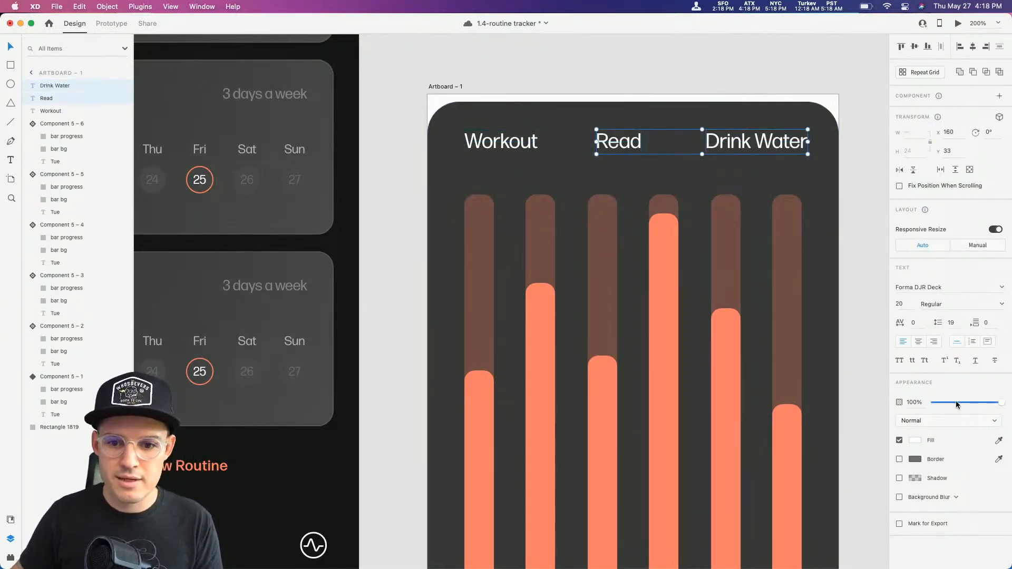
pyautogui.moveTo(956, 404); pyautogui.dragTo(949, 401)
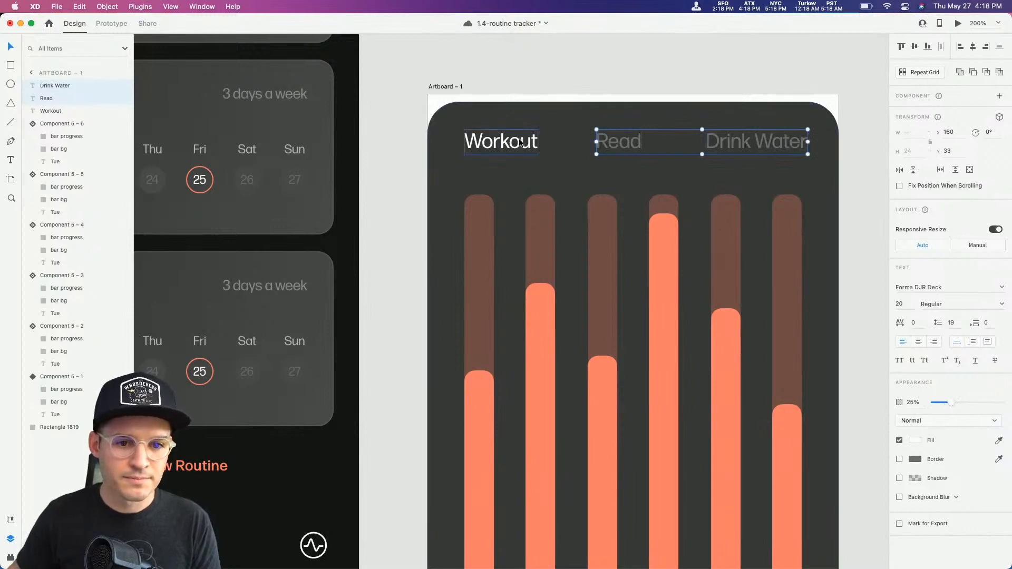
pyautogui.moveTo(731, 138); pyautogui.dragTo(726, 138)
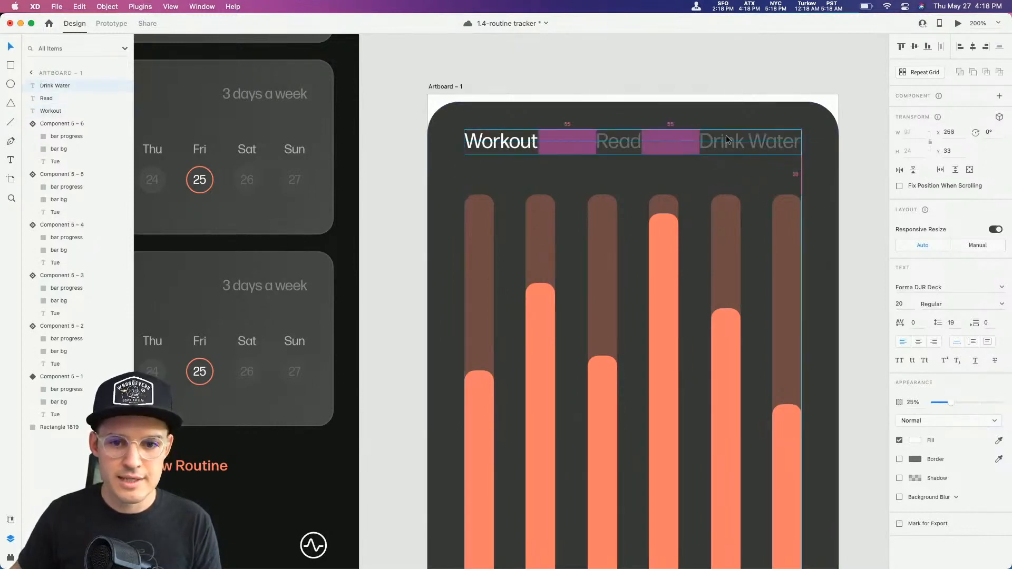
pyautogui.keyDown('shift'); pyautogui.click(623, 144); pyautogui.keyUp('shift')
pyautogui.keyDown('shift'); pyautogui.click(535, 141); pyautogui.keyUp('shift')
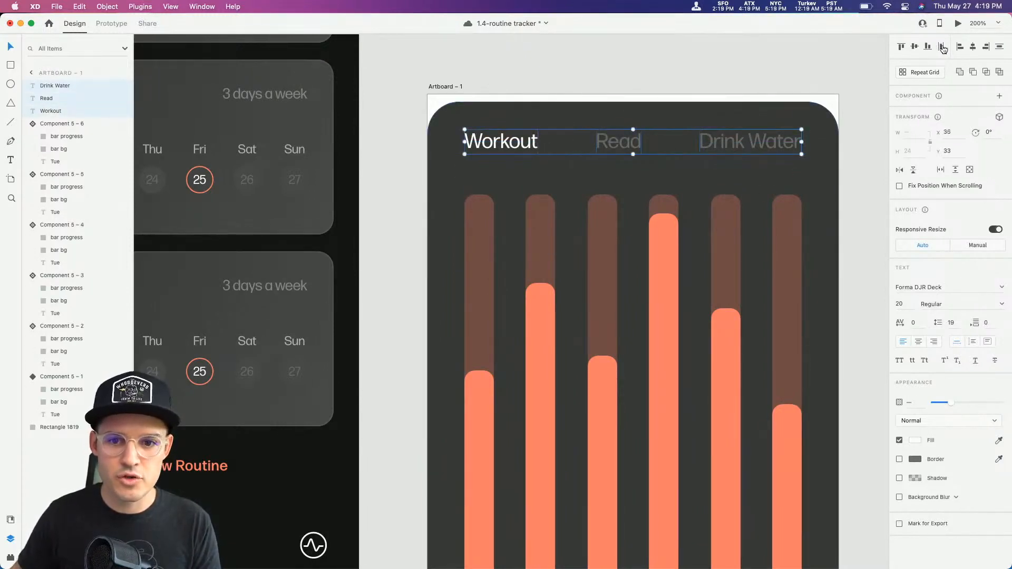
pyautogui.click(661, 84)
# Step: Rename the stats chart artboard as "chartt"
pyautogui.press('super+1')
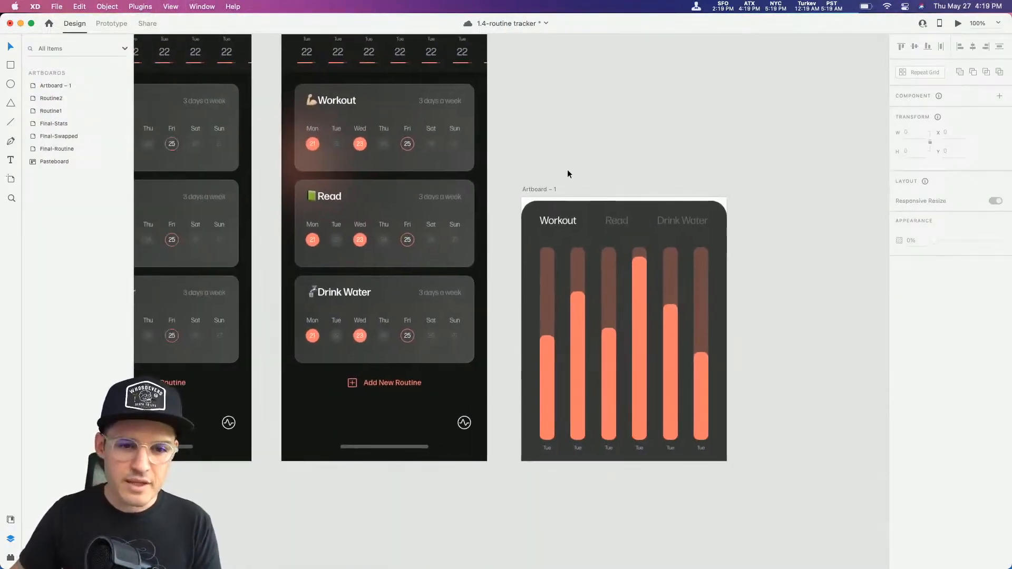
pyautogui.click(541, 190)
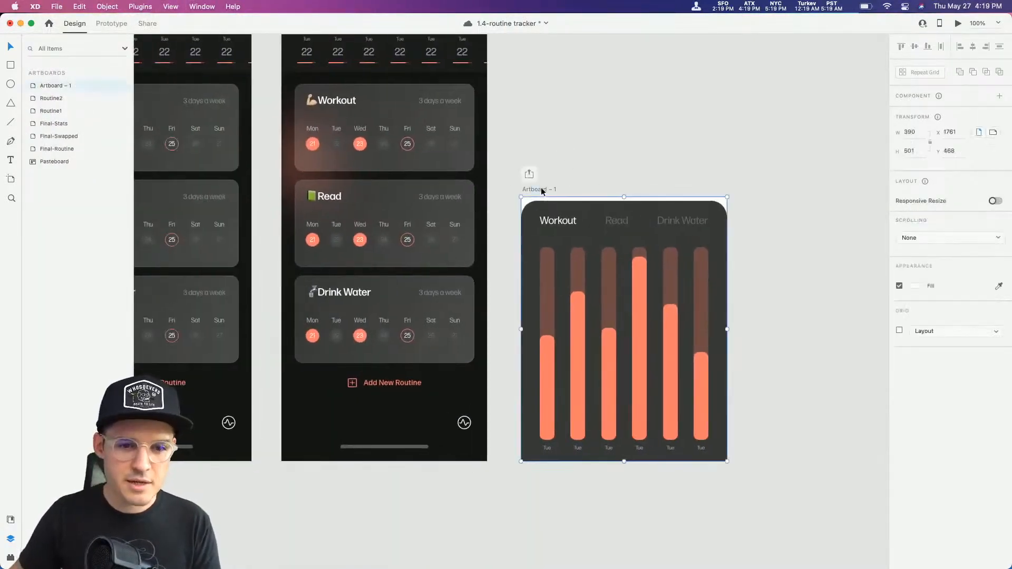
pyautogui.doubleClick(56, 85)
pyautogui.write('chartt')
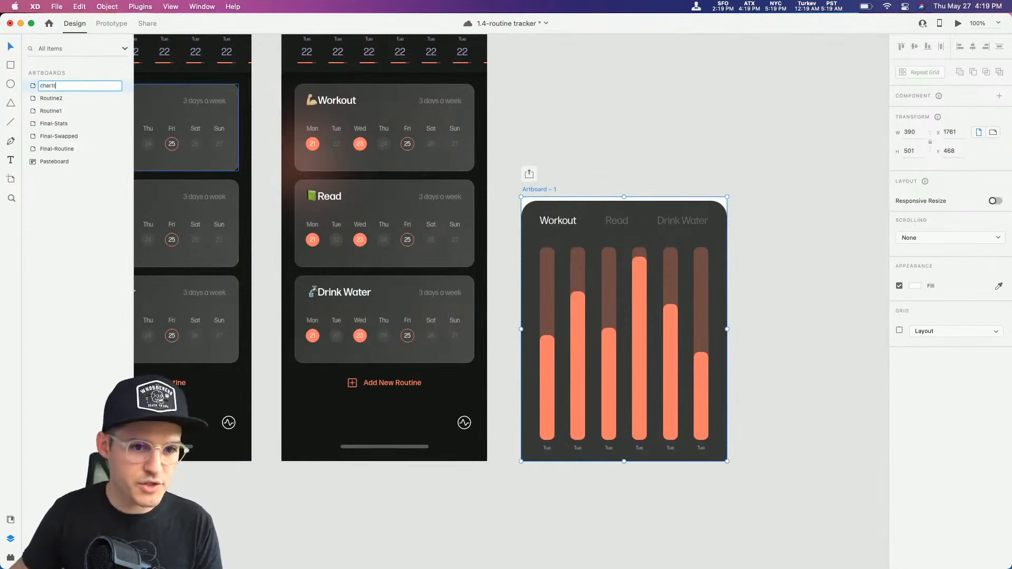
pyautogui.click(606, 146)
# Step: In Prototype mode, link the stats icon on Routine1 to the chartt artboard with a Tap trigger
pyautogui.moveTo(560, 146); pyautogui.dragTo(734, 156)
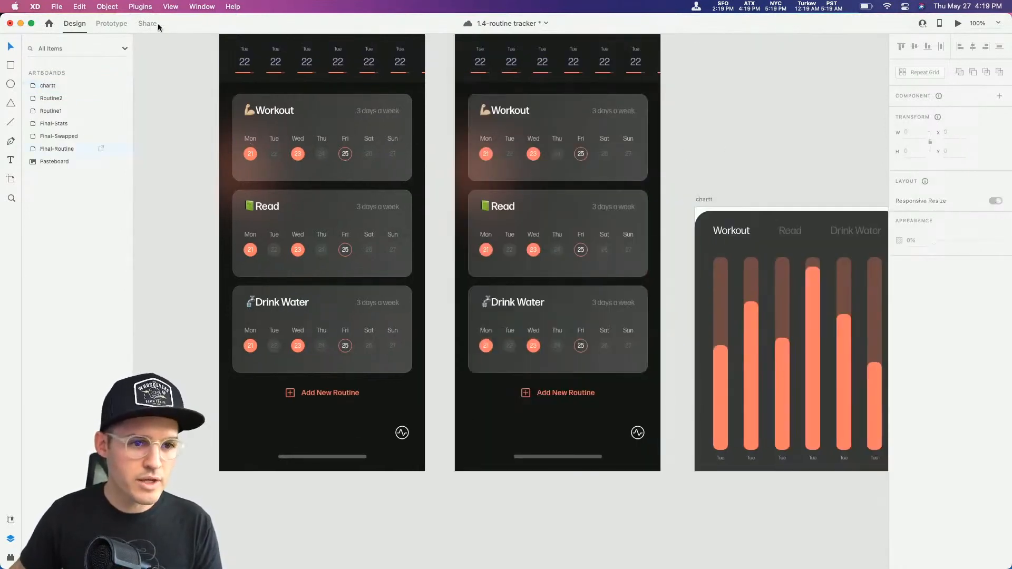
pyautogui.click(117, 27)
pyautogui.click(403, 433)
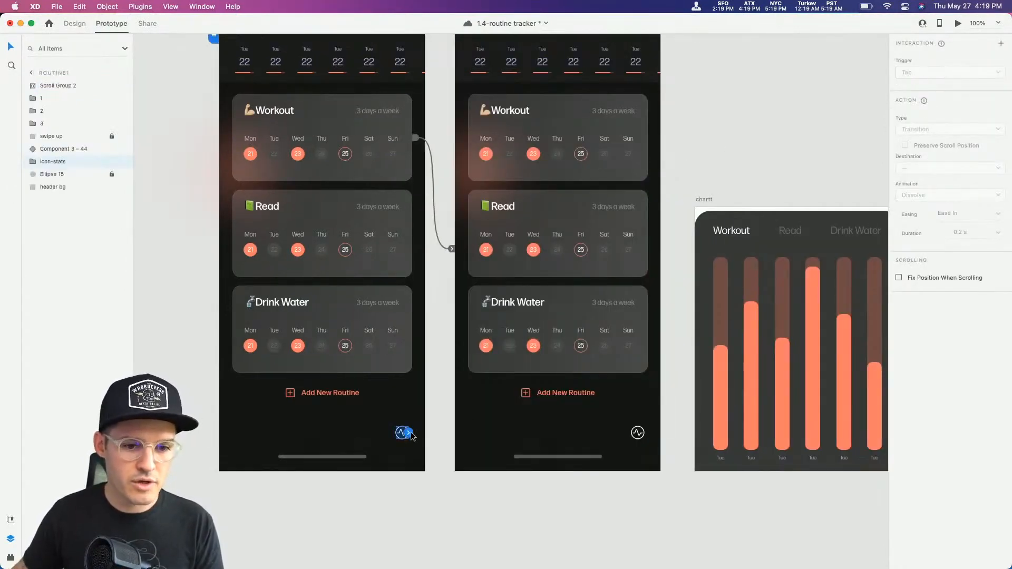
pyautogui.moveTo(408, 432); pyautogui.dragTo(719, 230)
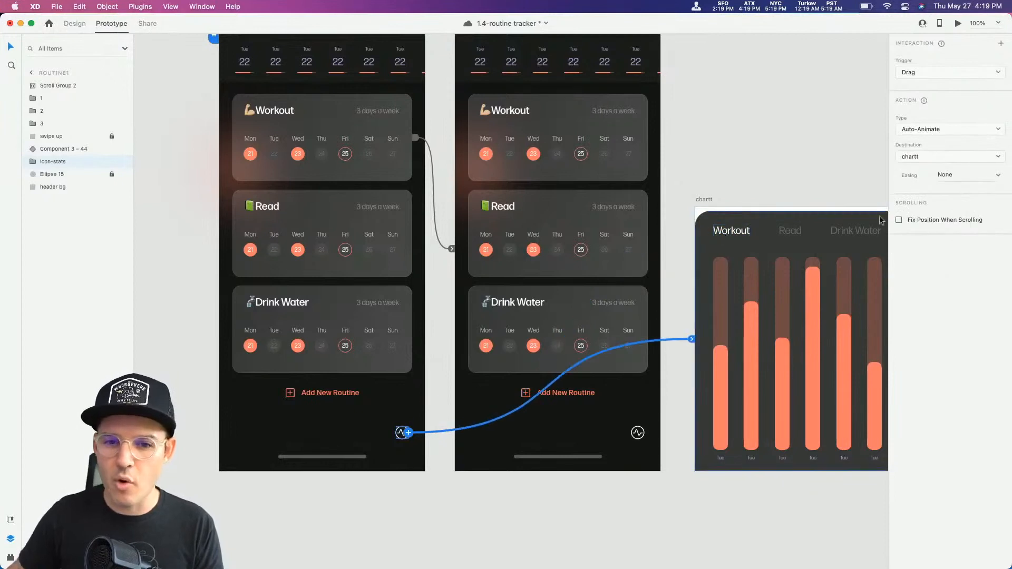
pyautogui.click(936, 74)
pyautogui.click(934, 62)
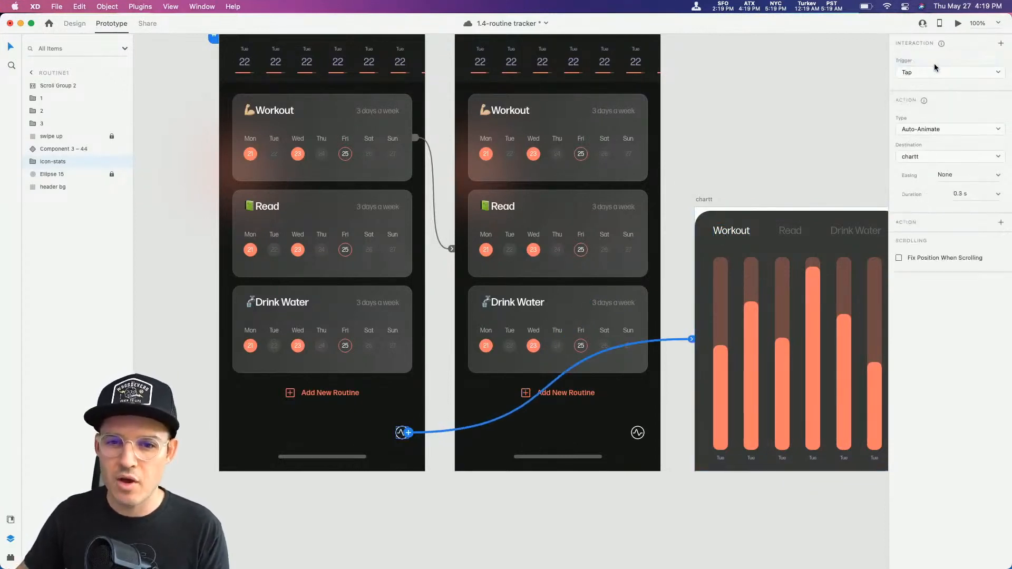
# Step: Change the stats icon's action to Overlay and place the chart overlay flush with the bottom edge of Routine1
pyautogui.click(934, 128)
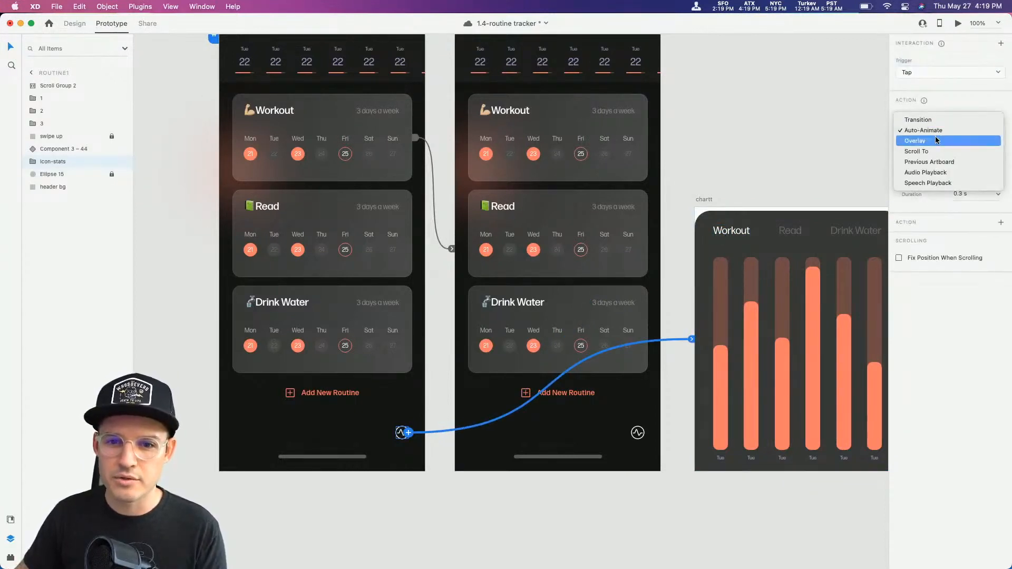
pyautogui.click(937, 140)
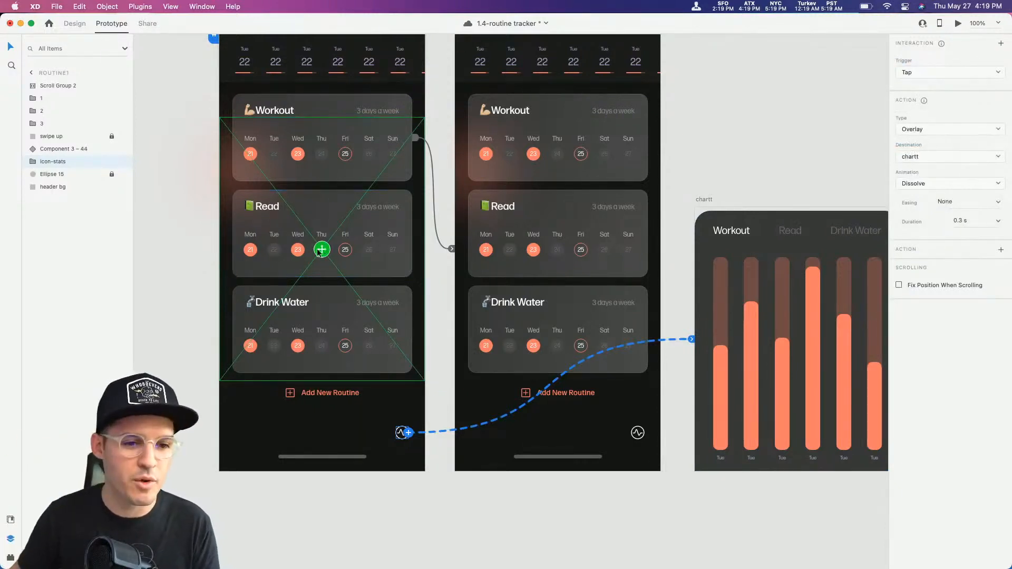
pyautogui.moveTo(320, 250); pyautogui.dragTo(302, 339)
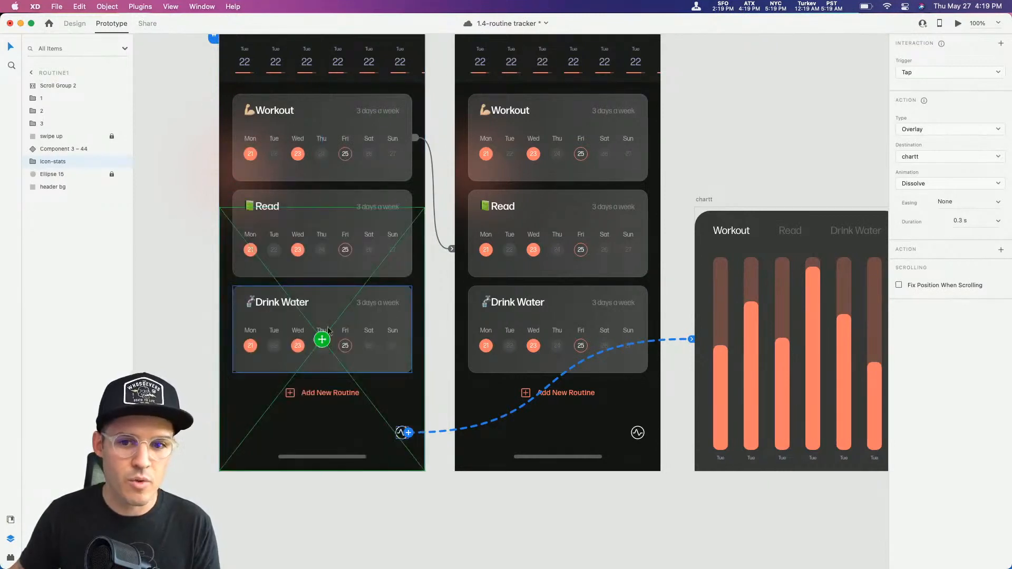
# Step: Give the overlay a Slide Up animation with Snap easing and a 0.6 s duration
pyautogui.click(921, 184)
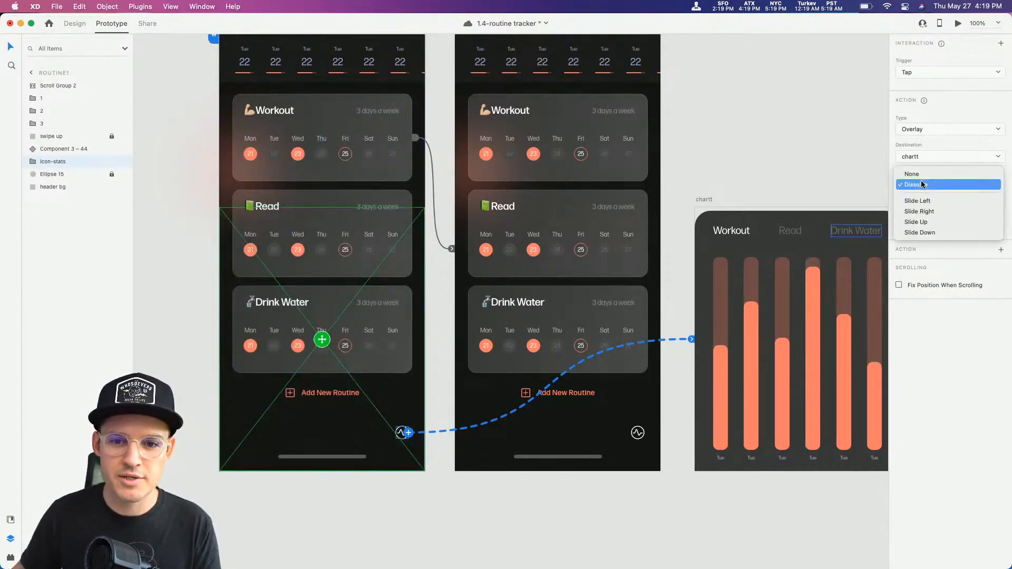
pyautogui.click(925, 222)
pyautogui.click(997, 205)
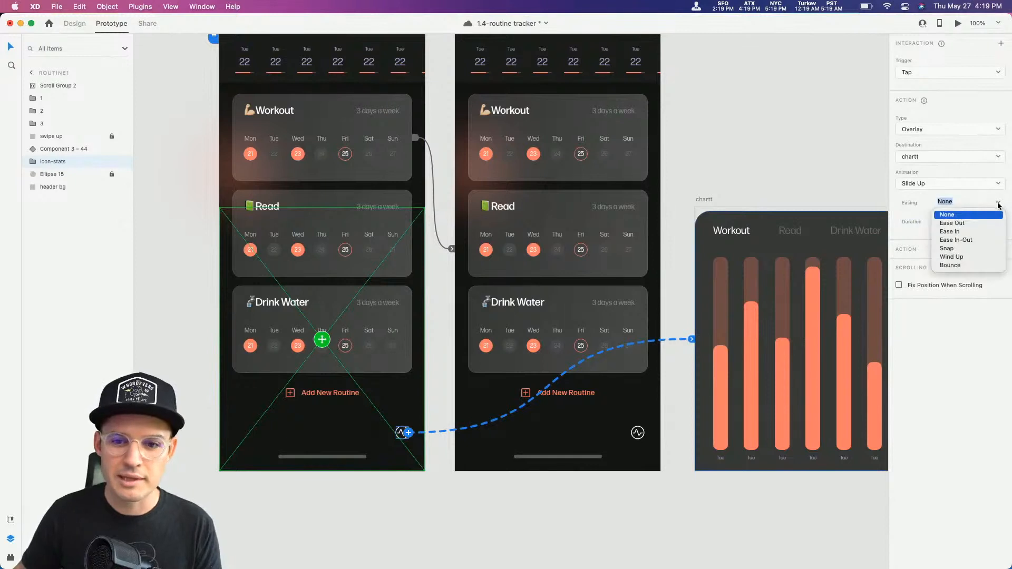
pyautogui.click(964, 247)
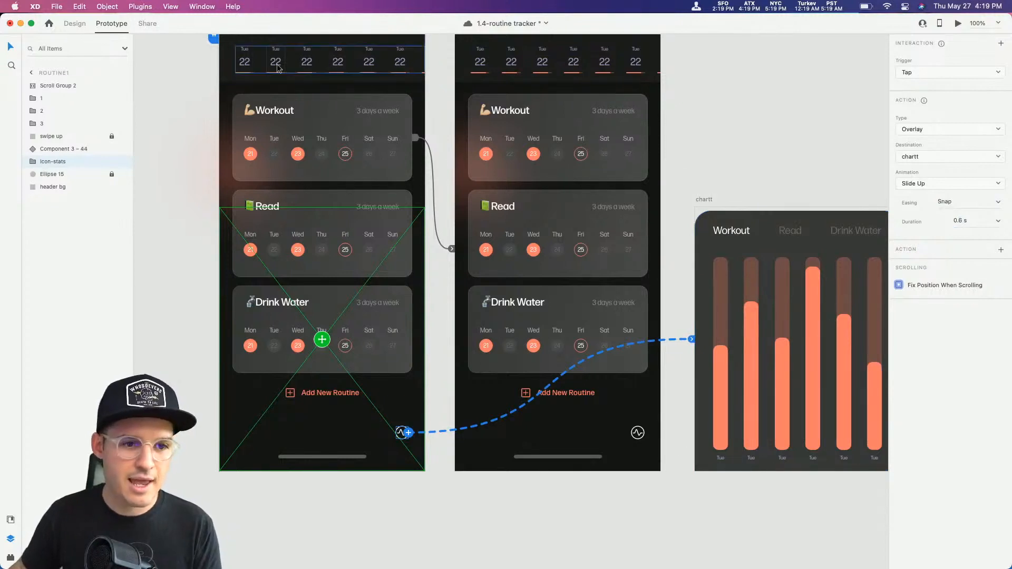
# Step: Preview the flow from Routine1, trigger the chart overlay through the stats icon, and close the preview
pyautogui.click(165, 90)
pyautogui.scroll(2, 211, 84)
pyautogui.click(248, 68)
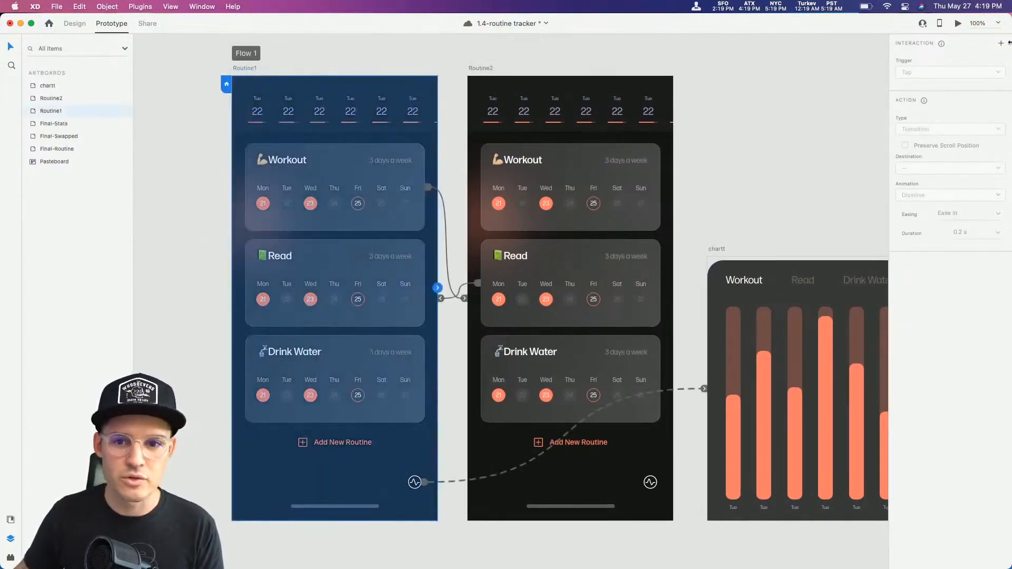
pyautogui.click(958, 24)
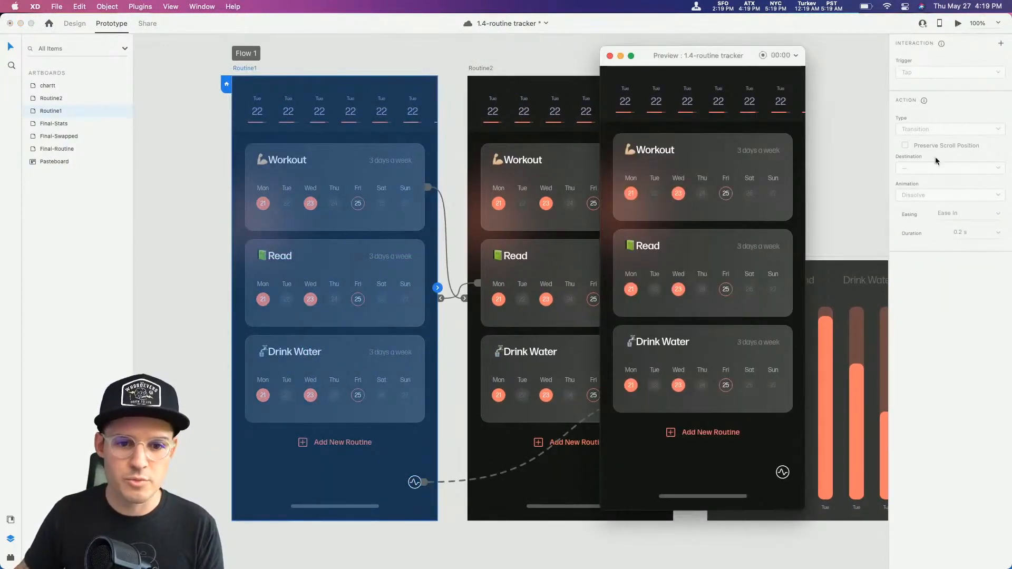
pyautogui.click(782, 472)
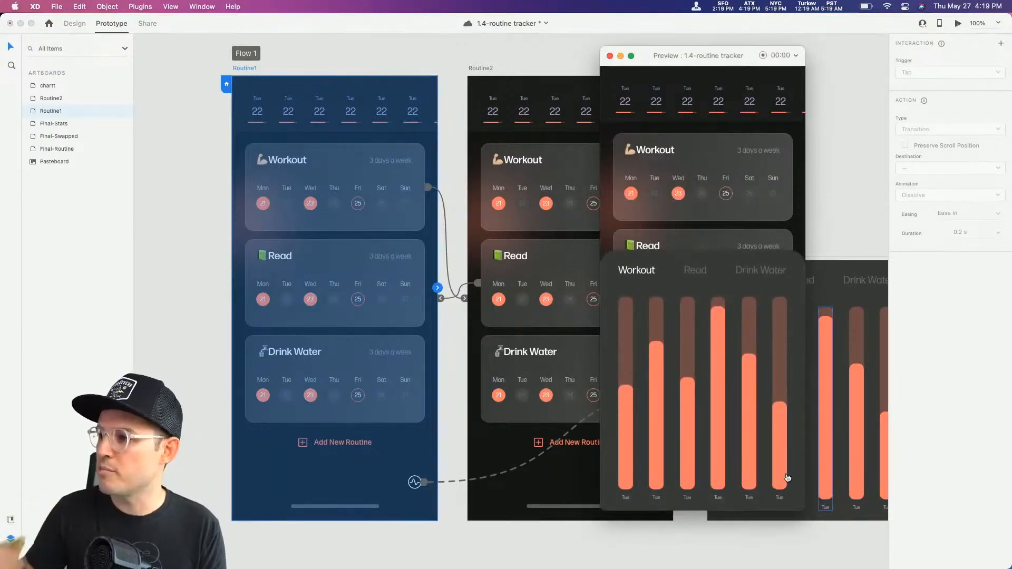
pyautogui.moveTo(698, 56); pyautogui.dragTo(599, 61)
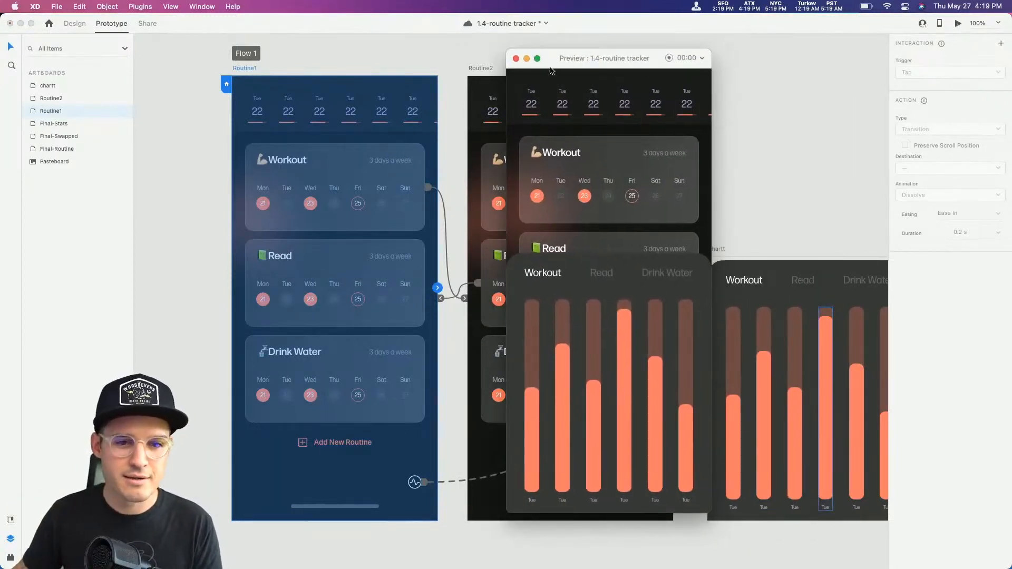
pyautogui.click(516, 58)
# Step: In Design mode, turn the entire contents of the chartt artboard into a component
pyautogui.hscroll(8, 597, 161)
pyautogui.scroll(-3, 597, 161)
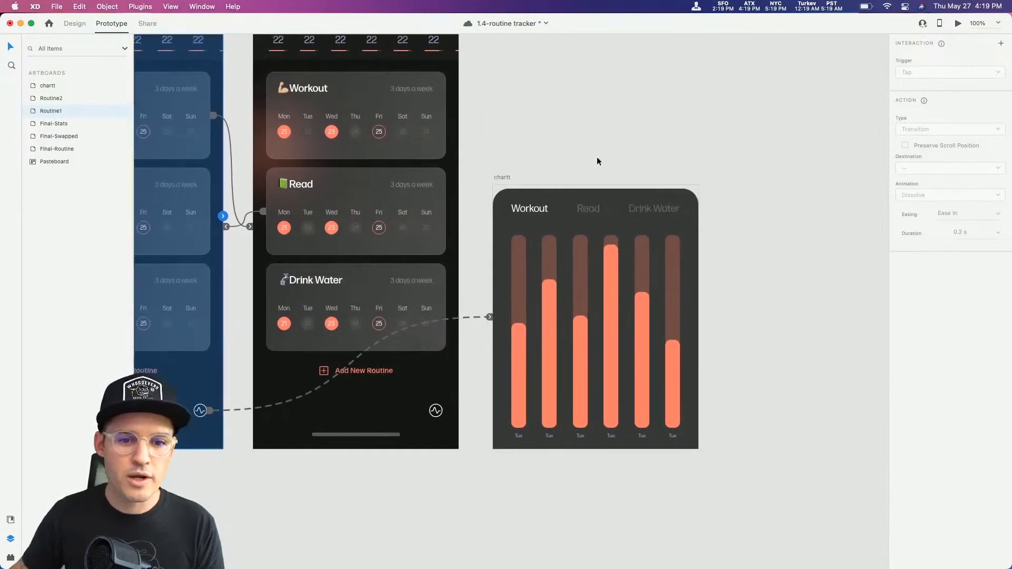
pyautogui.click(602, 157)
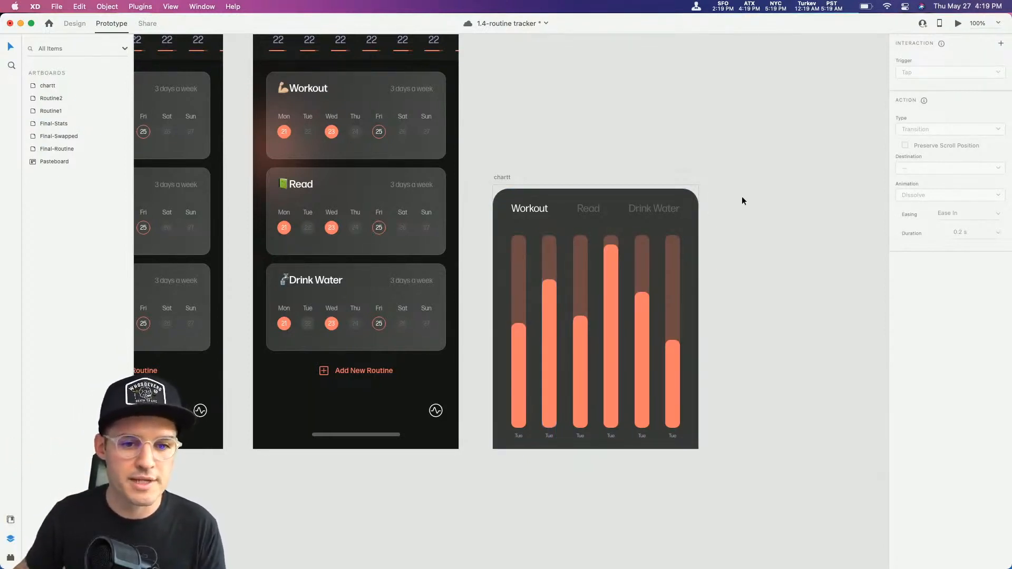
pyautogui.moveTo(742, 192); pyautogui.dragTo(494, 444)
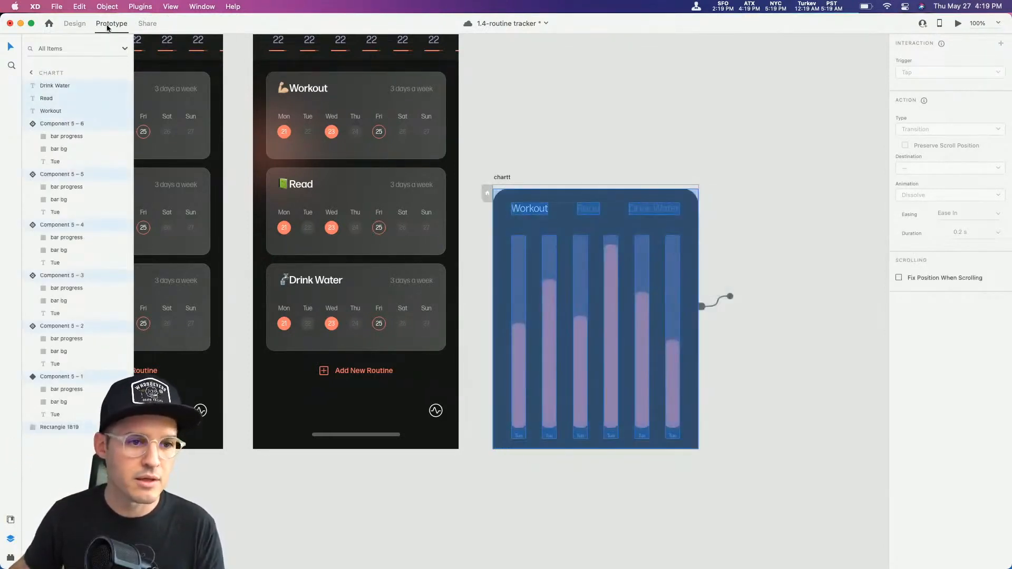
pyautogui.click(76, 24)
pyautogui.moveTo(750, 167); pyautogui.dragTo(488, 453)
pyautogui.press('super+k')
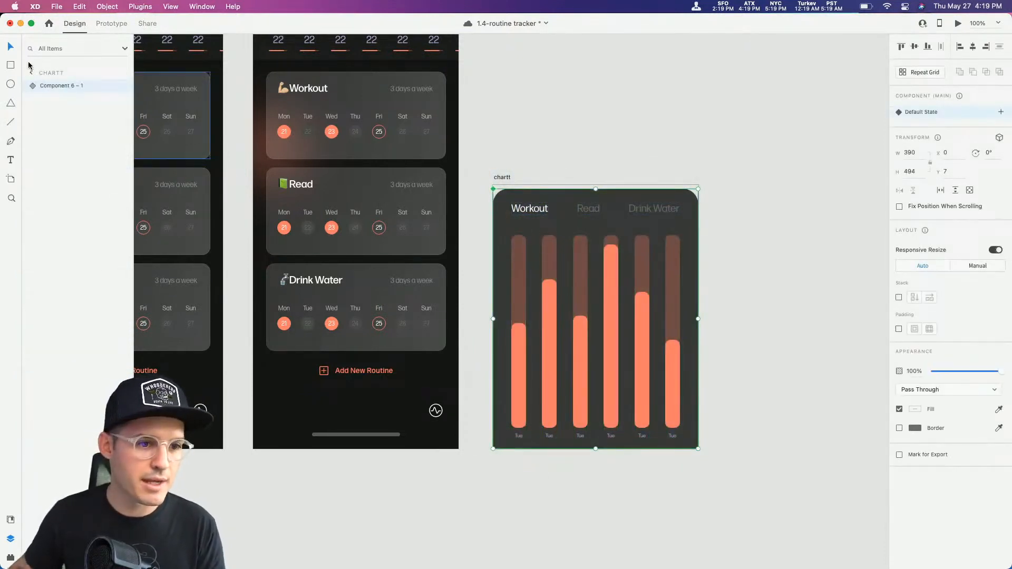
# Step: Rename the new chart component as "chart"
pyautogui.doubleClick(50, 85)
pyautogui.write('c')
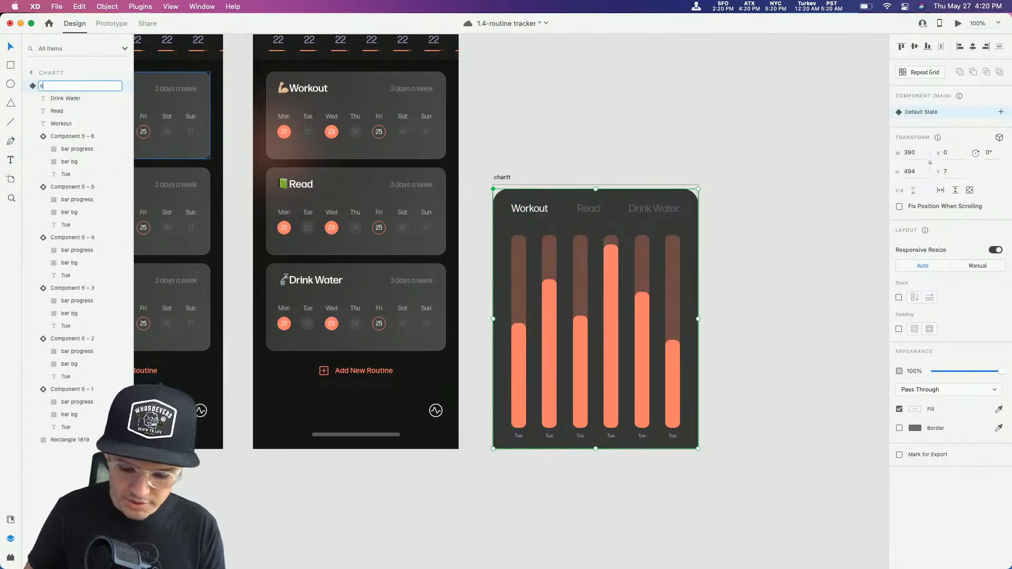
pyautogui.write('hart')
pyautogui.press('Return')
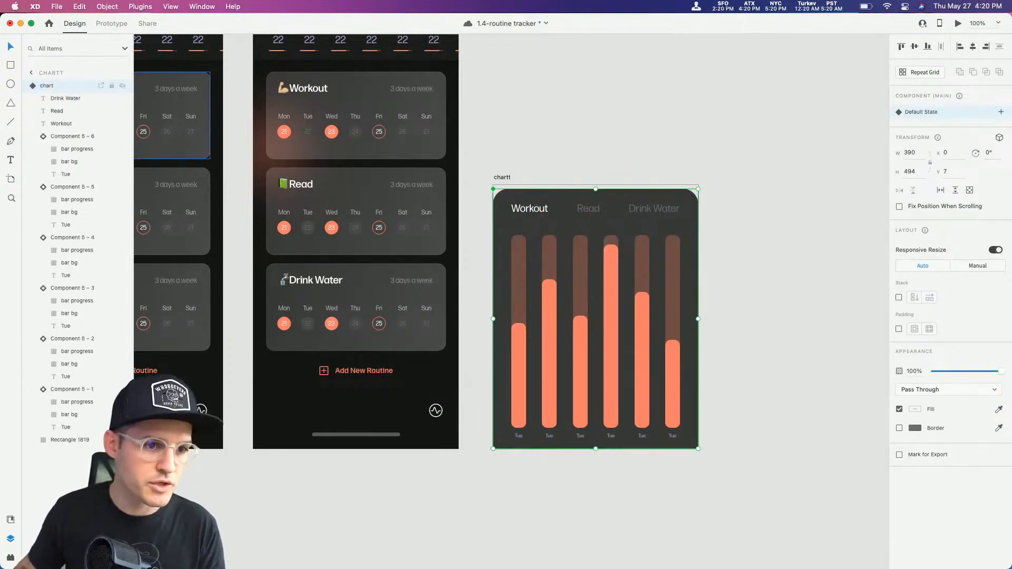
# Step: Add a new state named "read" to the chart component
pyautogui.click(1001, 113)
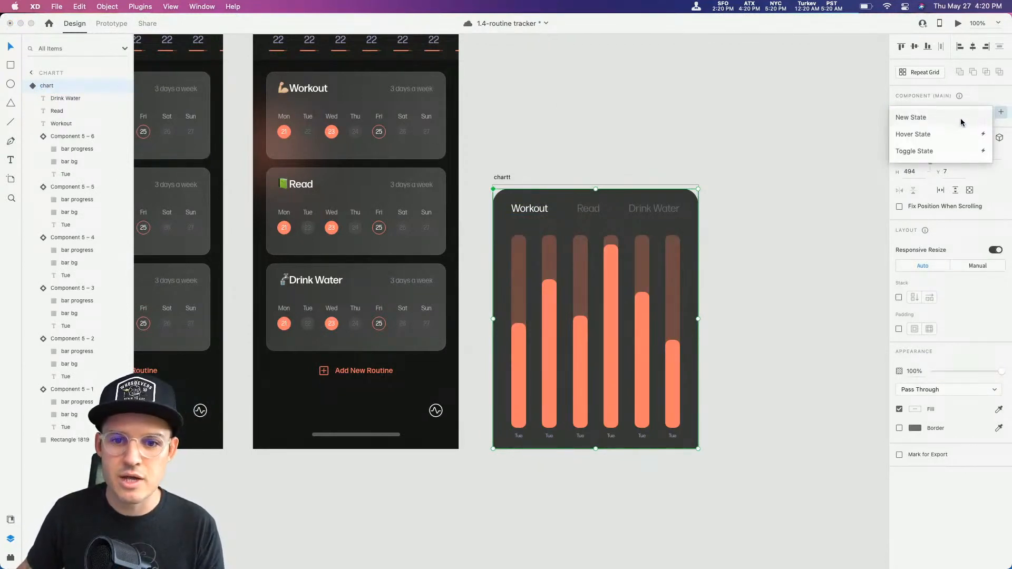
pyautogui.click(932, 121)
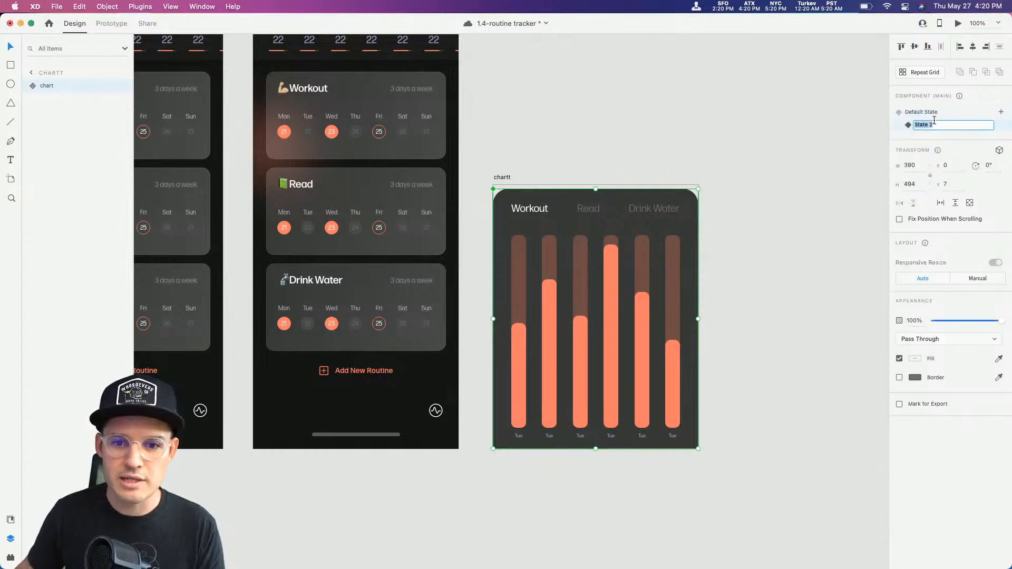
pyautogui.press('Return')
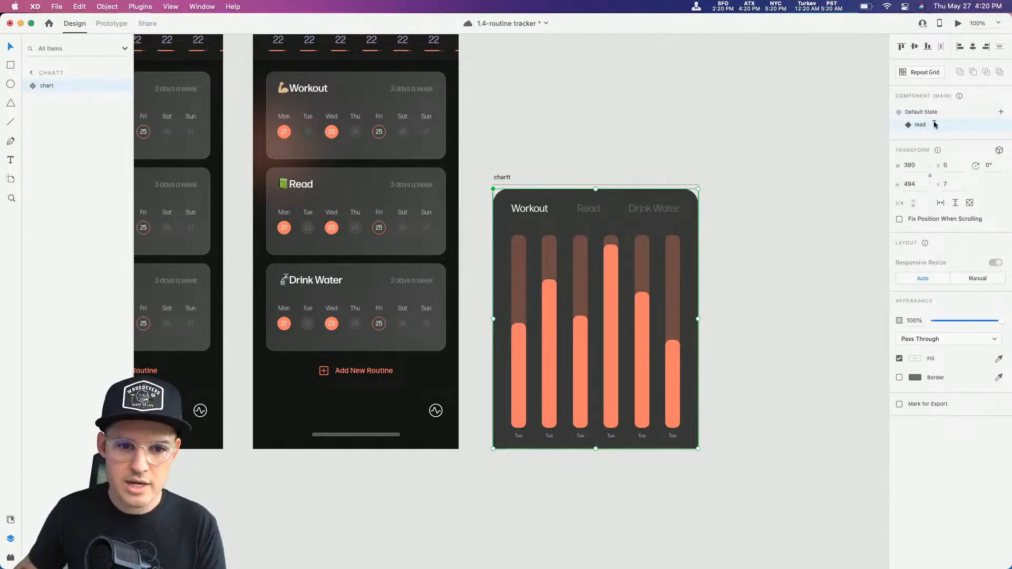
# Step: In the read state, bring the Read label to full opacity and dim the Workout label to about 25%
pyautogui.doubleClick(585, 209)
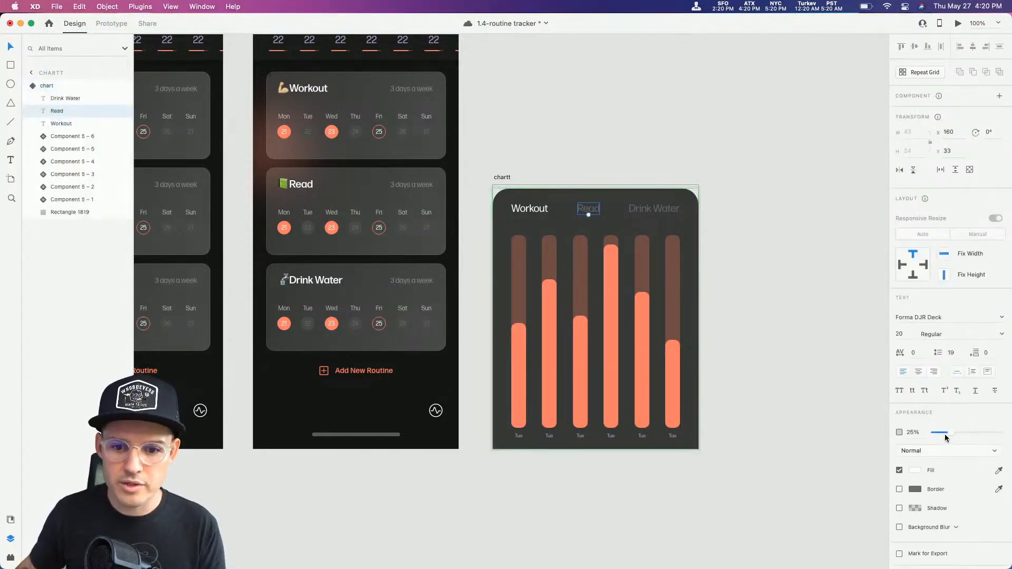
pyautogui.moveTo(949, 433)
pyautogui.mouseDown()
pyautogui.moveTo(1002, 432)
pyautogui.moveTo(957, 432)
pyautogui.mouseUp()
pyautogui.click(514, 210)
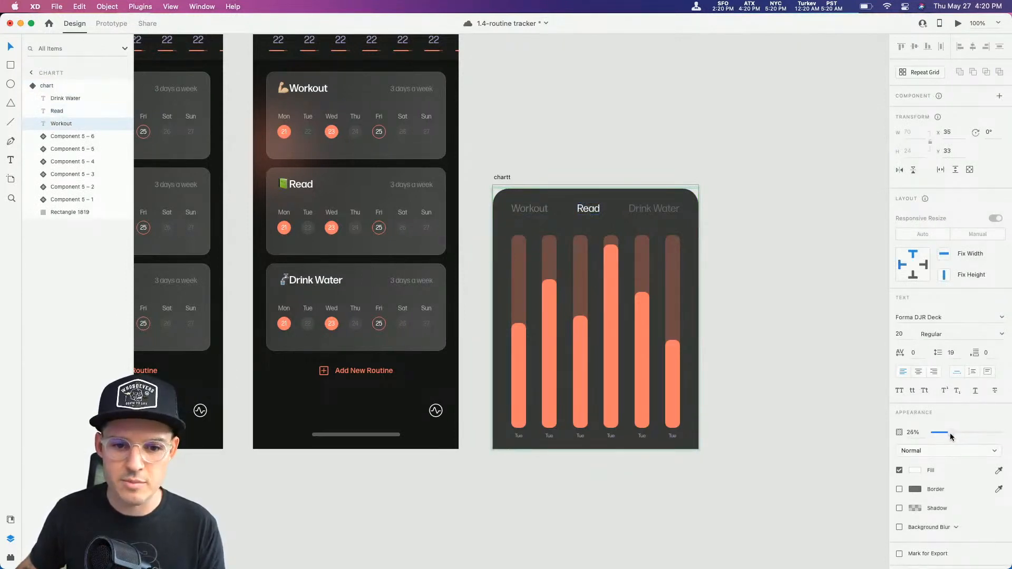
# Step: In the read state, raise the first, third and sixth progress bars and lower the second, fourth and fifth
pyautogui.doubleClick(551, 305)
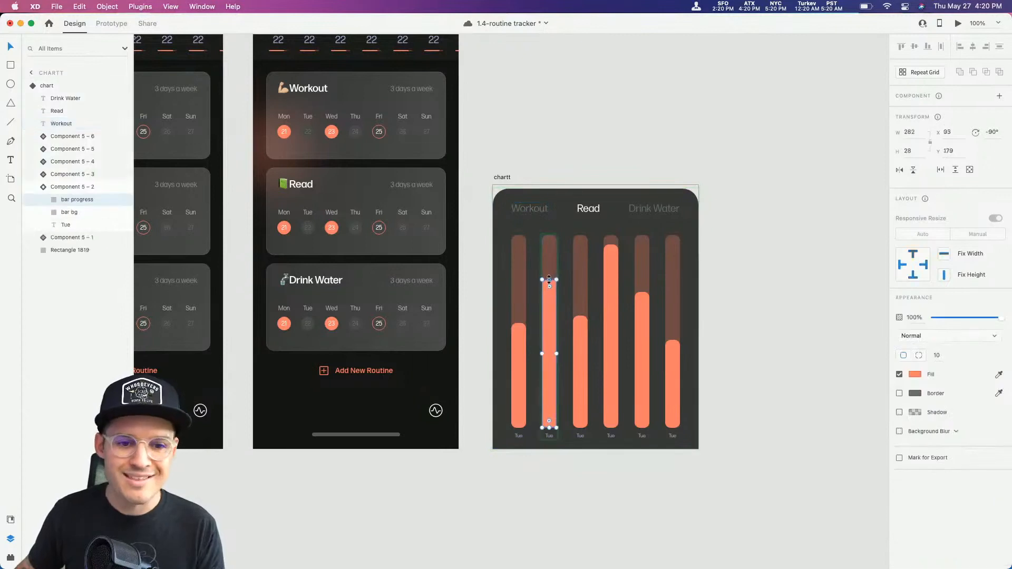
pyautogui.moveTo(549, 280); pyautogui.dragTo(517, 287)
pyautogui.doubleClick(521, 340)
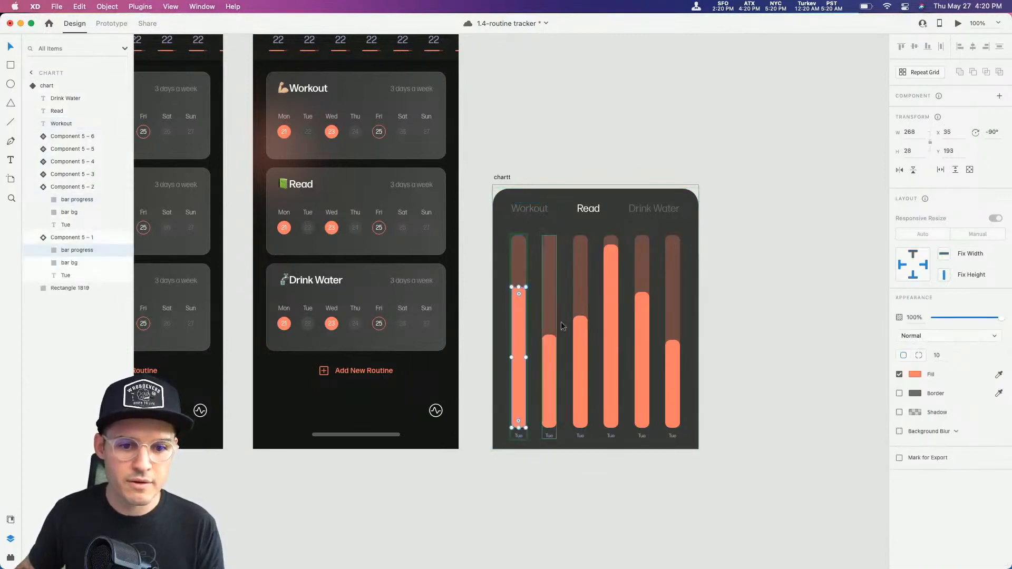
pyautogui.doubleClick(576, 327)
pyautogui.moveTo(580, 316); pyautogui.dragTo(610, 349)
pyautogui.doubleClick(610, 269)
pyautogui.doubleClick(642, 319)
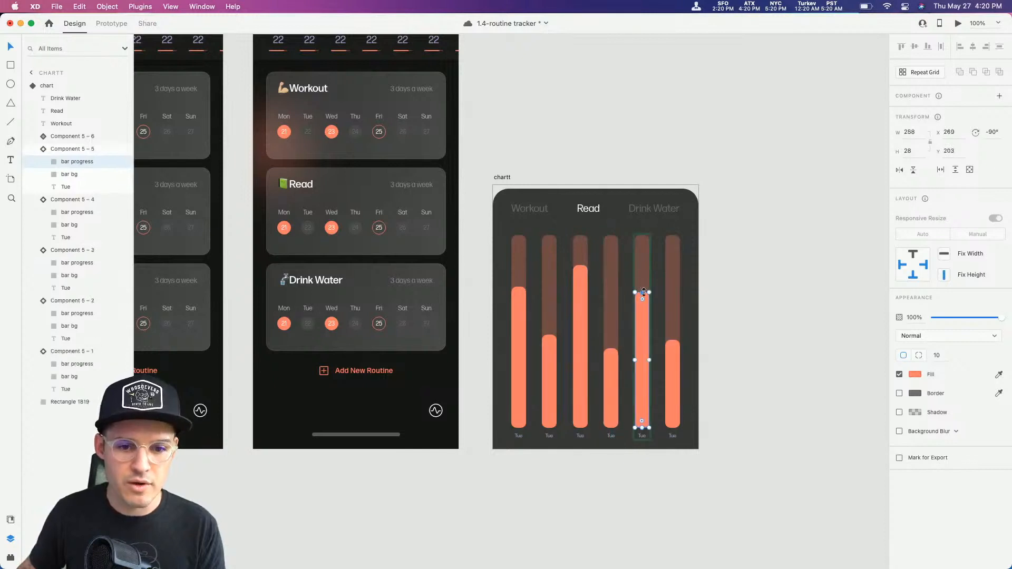
pyautogui.moveTo(644, 292); pyautogui.dragTo(672, 276)
pyautogui.doubleClick(672, 379)
pyautogui.click(530, 165)
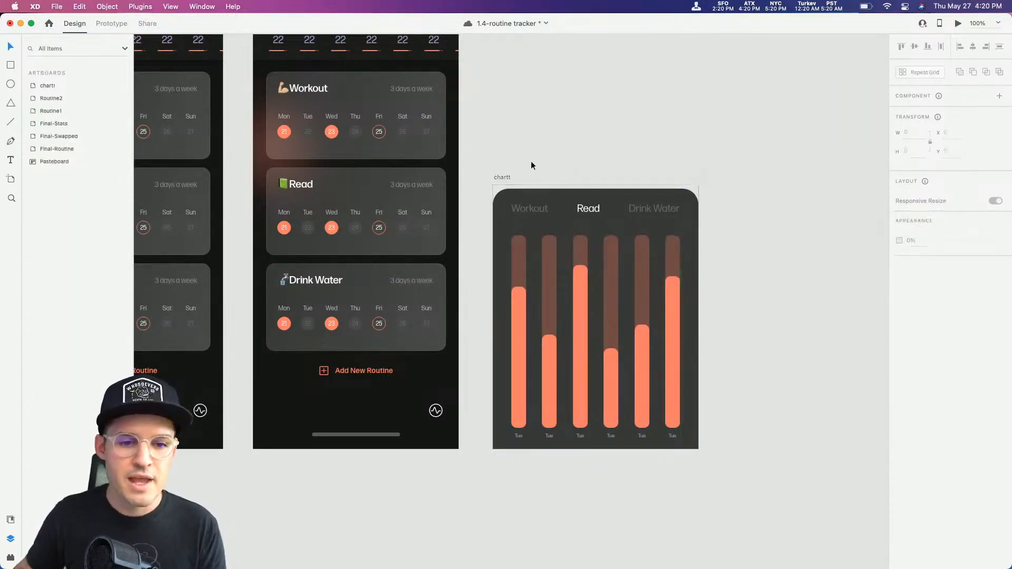
# Step: In Prototype mode, give the default state's Read label a tap interaction that auto-animates to the read state with Snap easing over 0.6 s
pyautogui.hscroll(-3, 531, 162)
pyautogui.hscroll(-3, 593, 153)
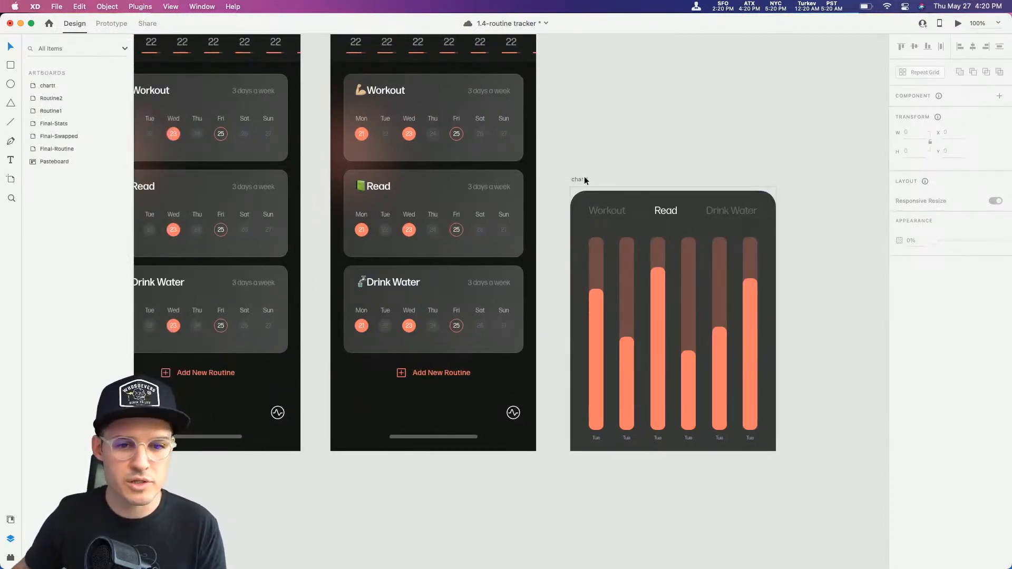
pyautogui.hscroll(-2, 589, 167)
pyautogui.hotkey('ctrl', 'Tab')
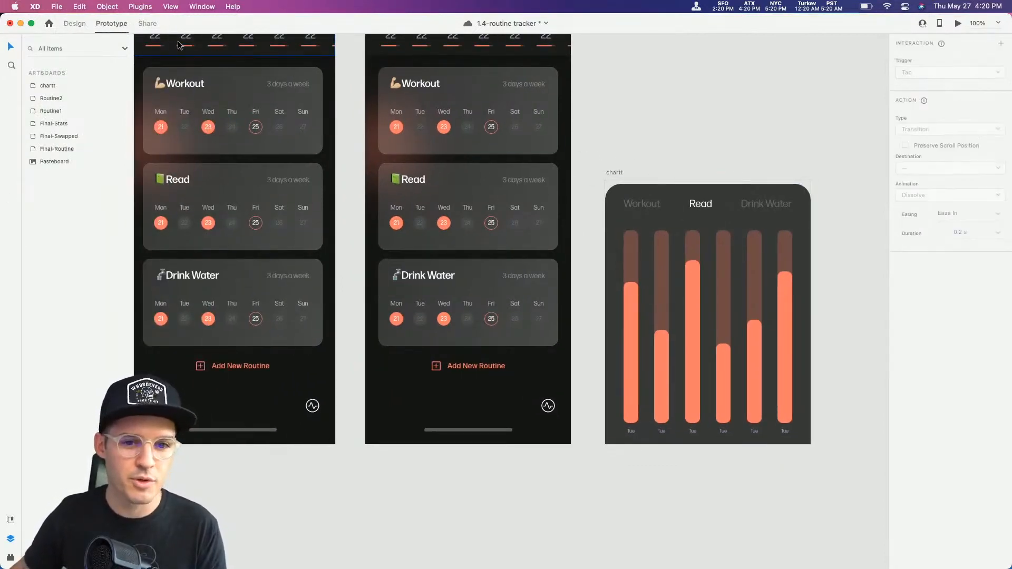
pyautogui.click(617, 174)
pyautogui.click(693, 224)
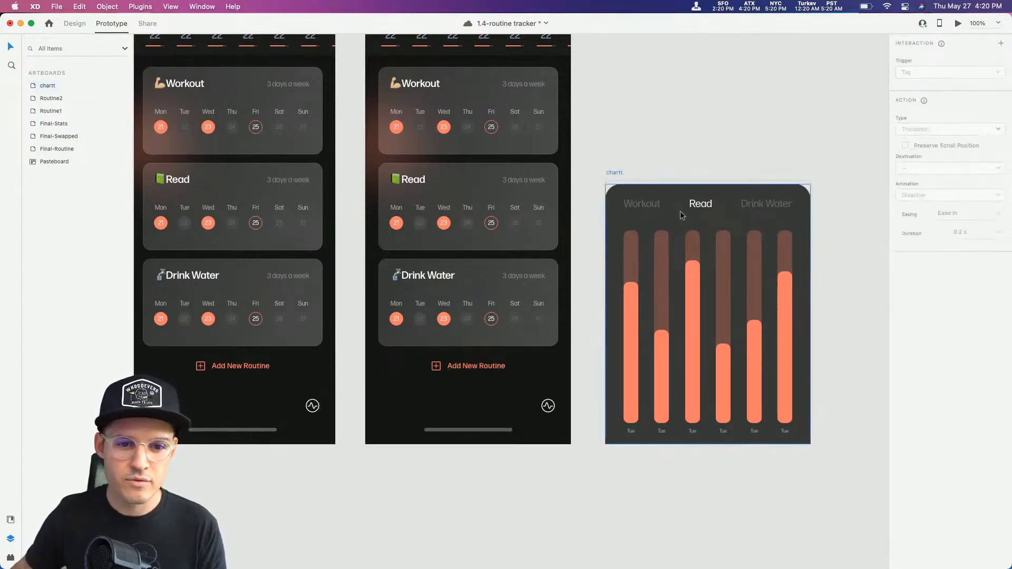
pyautogui.click(920, 60)
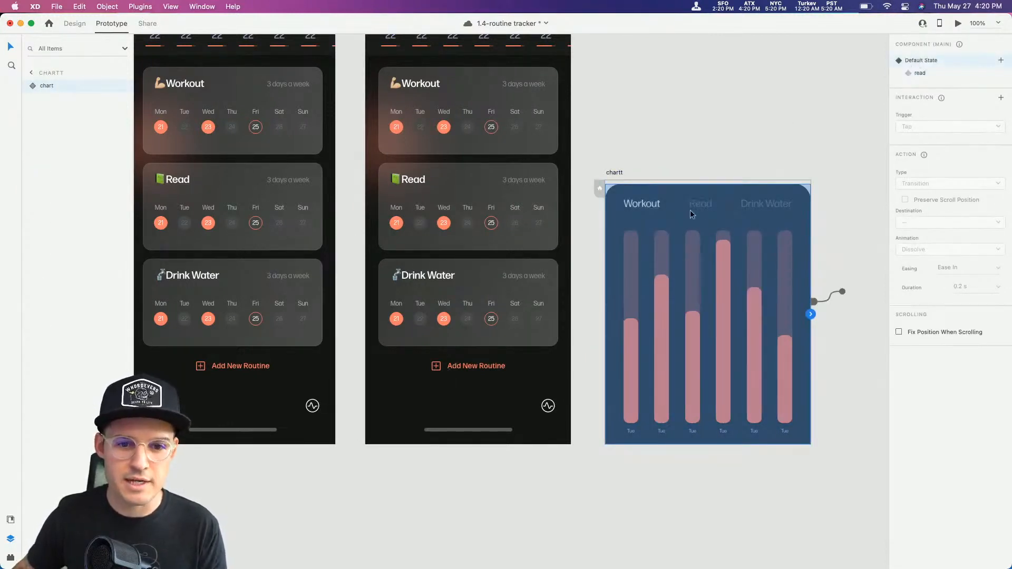
pyautogui.doubleClick(703, 203)
pyautogui.click(1001, 43)
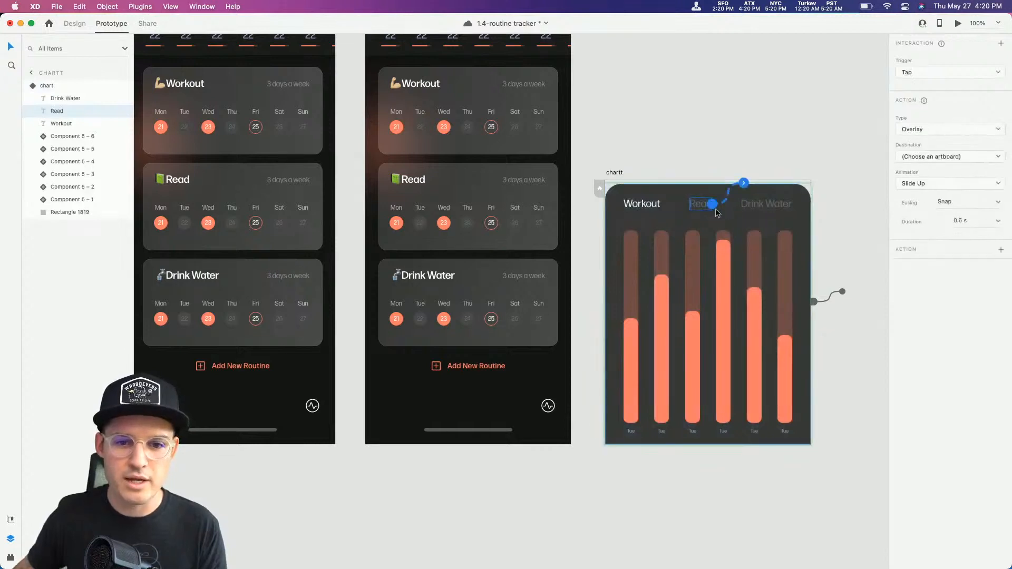
pyautogui.click(932, 129)
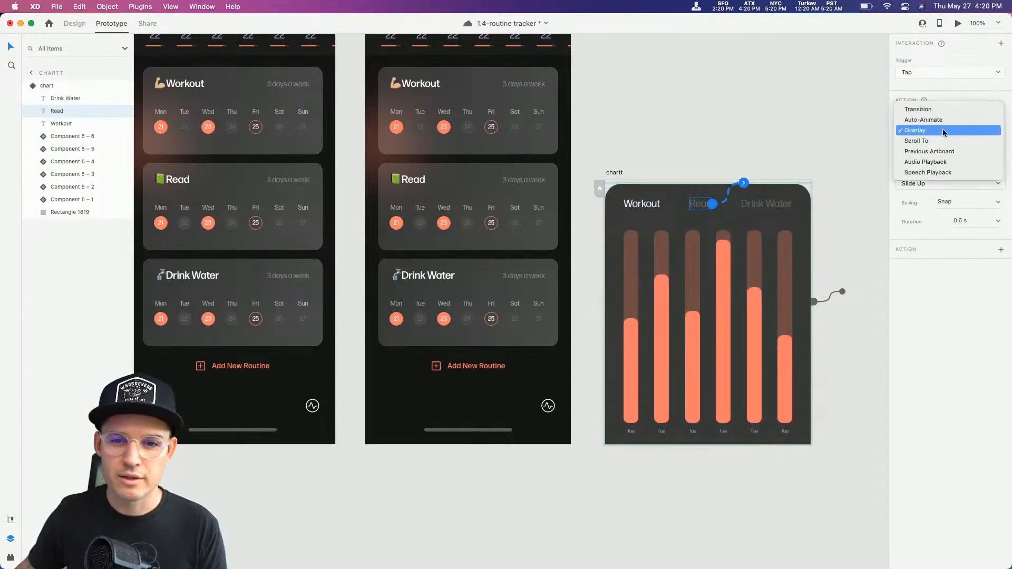
pyautogui.click(942, 109)
pyautogui.click(935, 169)
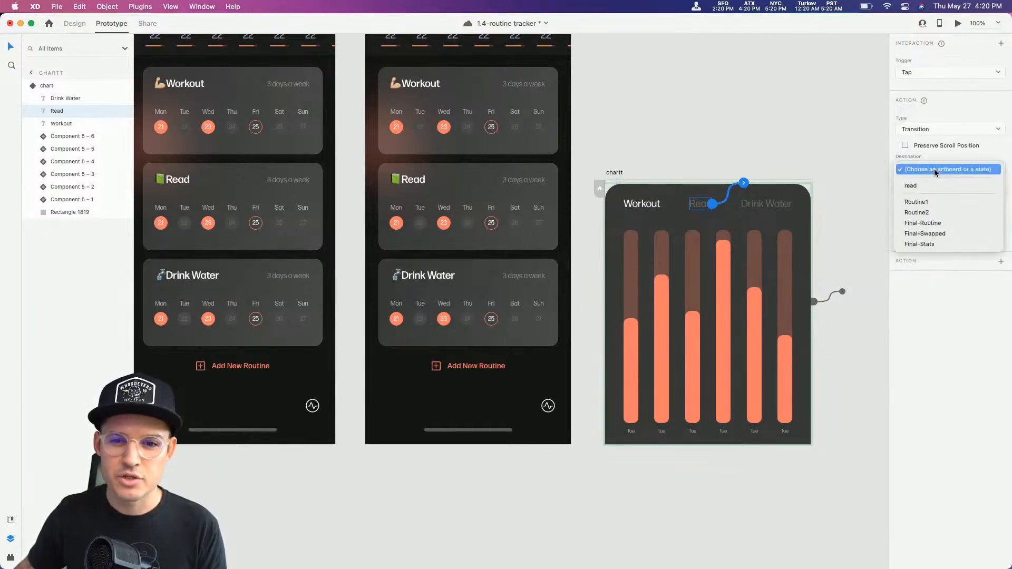
pyautogui.click(933, 186)
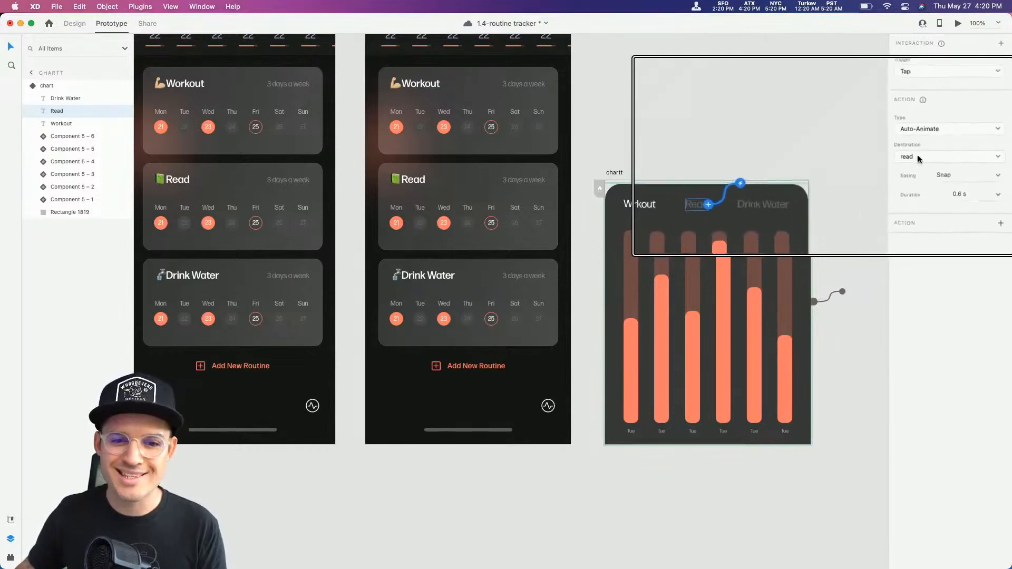
# Step: In the read state, give the Workout label a tap interaction that auto-animates to the Default State with Snap easing over 0.6 s
pyautogui.click(643, 174)
pyautogui.click(916, 73)
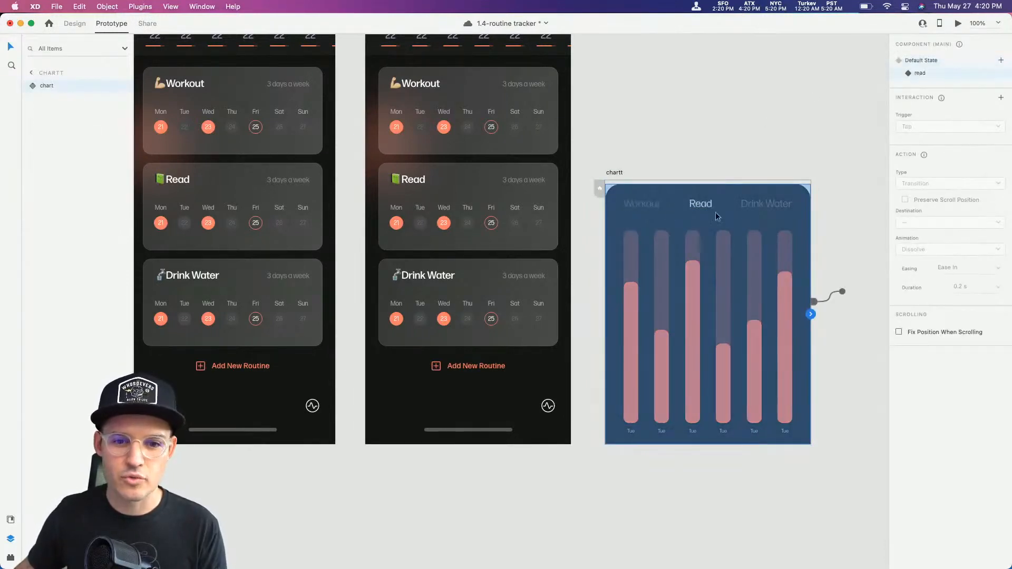
pyautogui.doubleClick(639, 203)
pyautogui.click(660, 204)
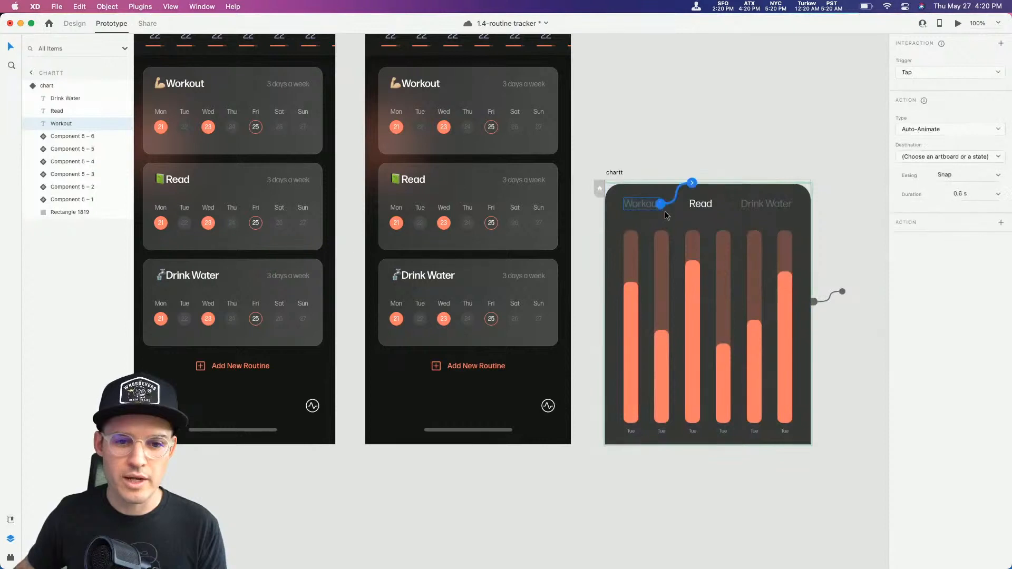
pyautogui.click(927, 129)
pyautogui.click(927, 120)
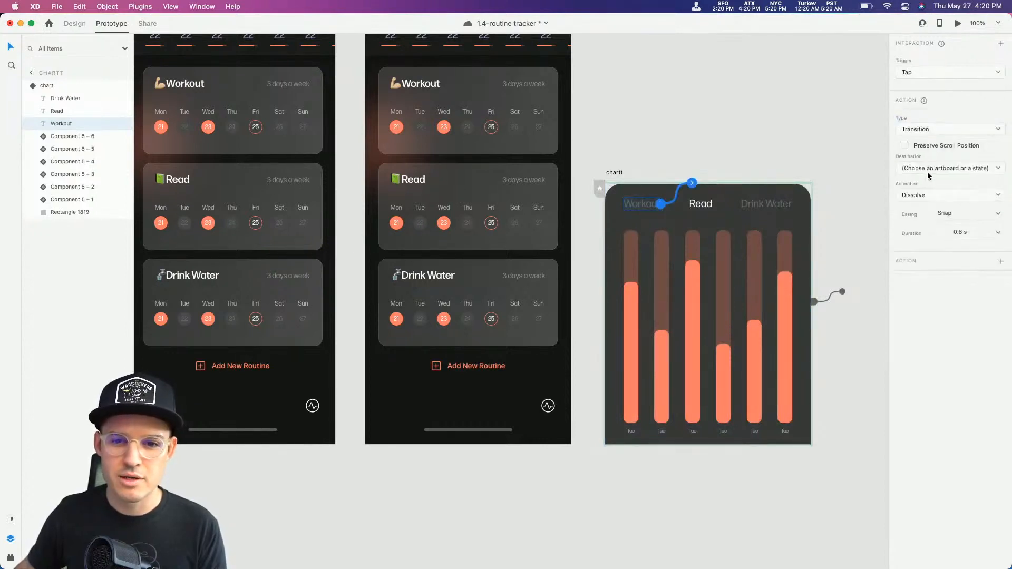
pyautogui.click(919, 130)
pyautogui.click(920, 140)
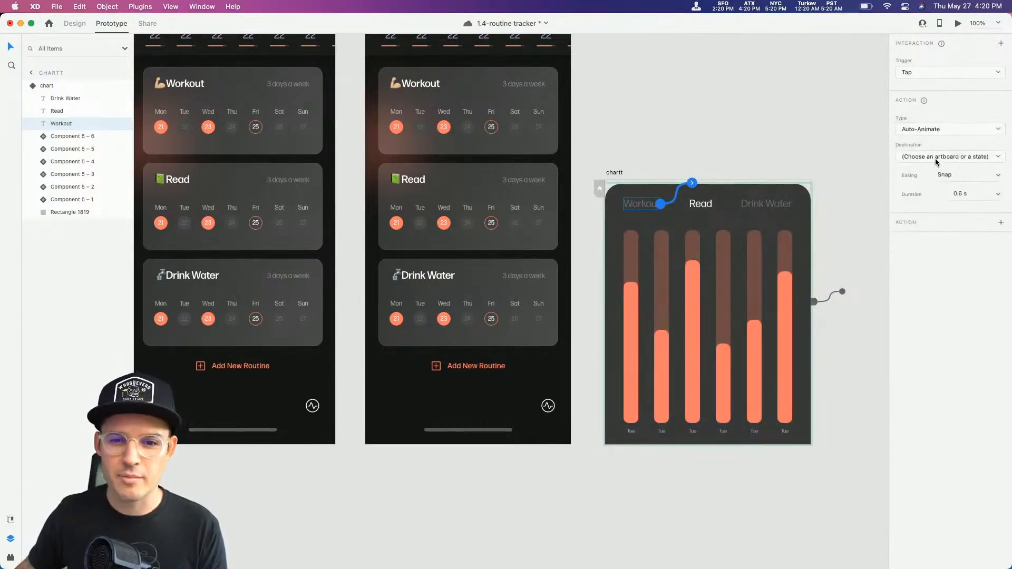
pyautogui.click(935, 156)
pyautogui.click(927, 172)
# Step: Check the tap interactions on the default state's Read label and the read state's Workout label, ending on the chart's Default State
pyautogui.click(742, 207)
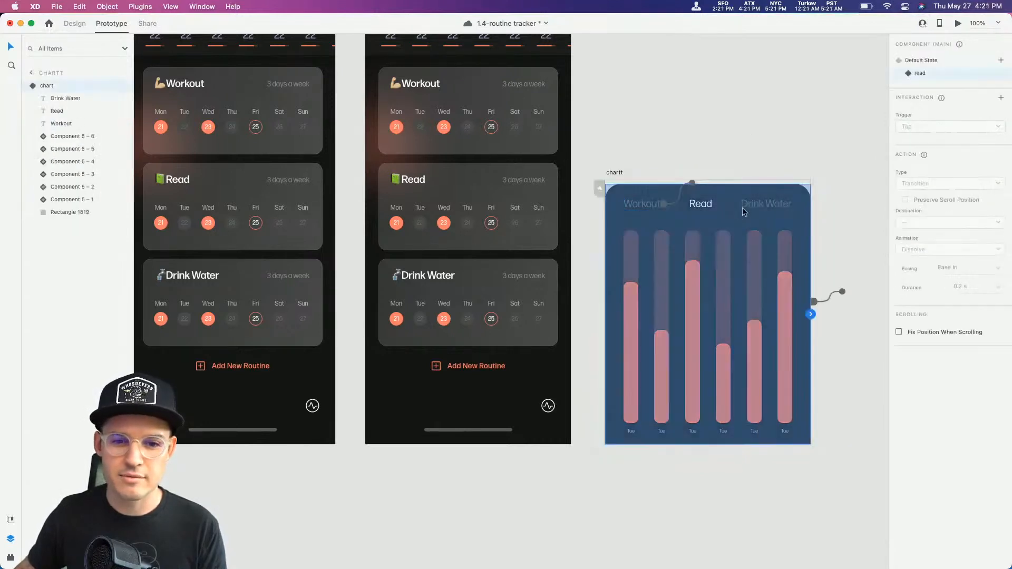
pyautogui.click(921, 60)
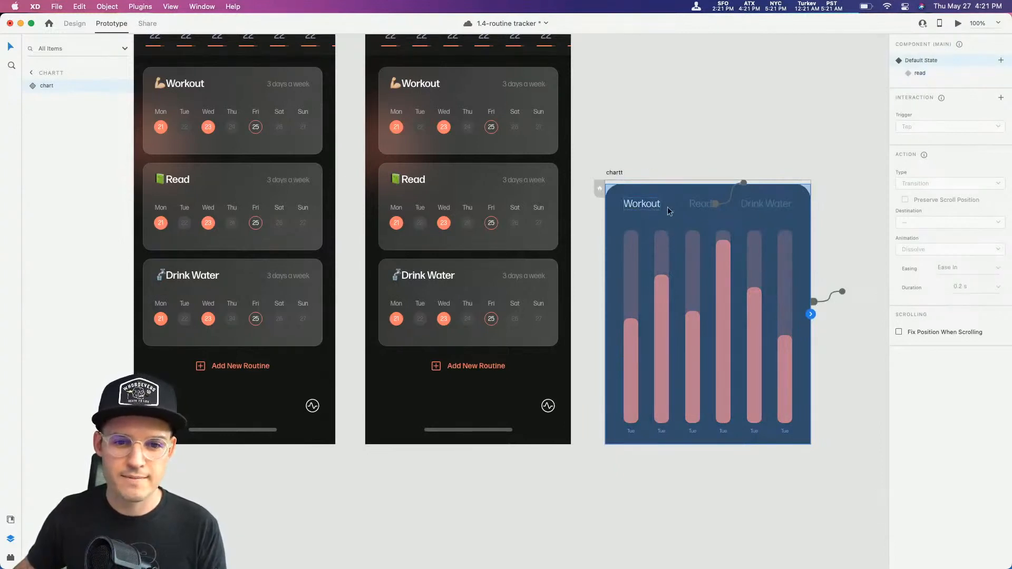
pyautogui.doubleClick(699, 204)
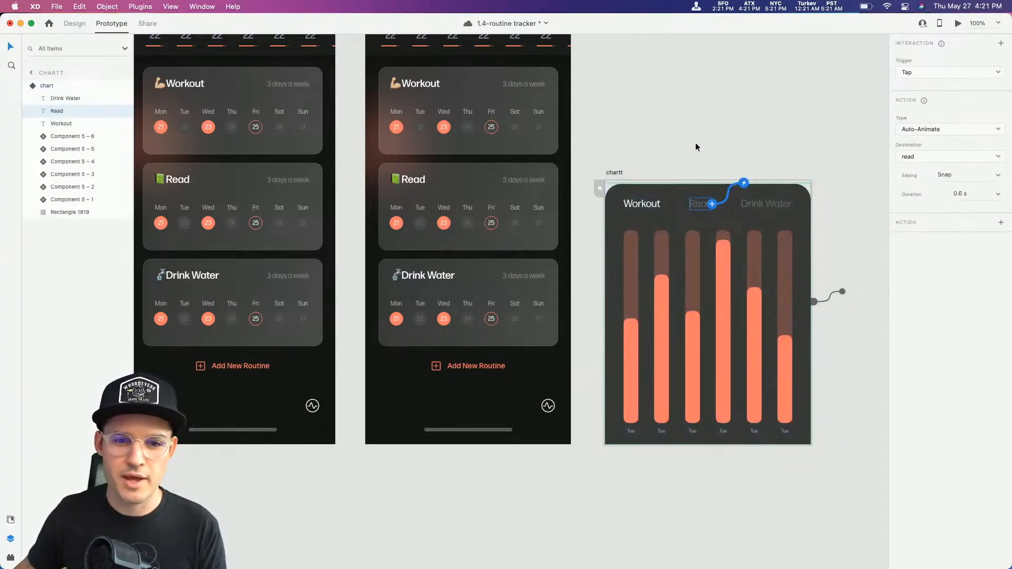
pyautogui.click(677, 194)
pyautogui.click(923, 74)
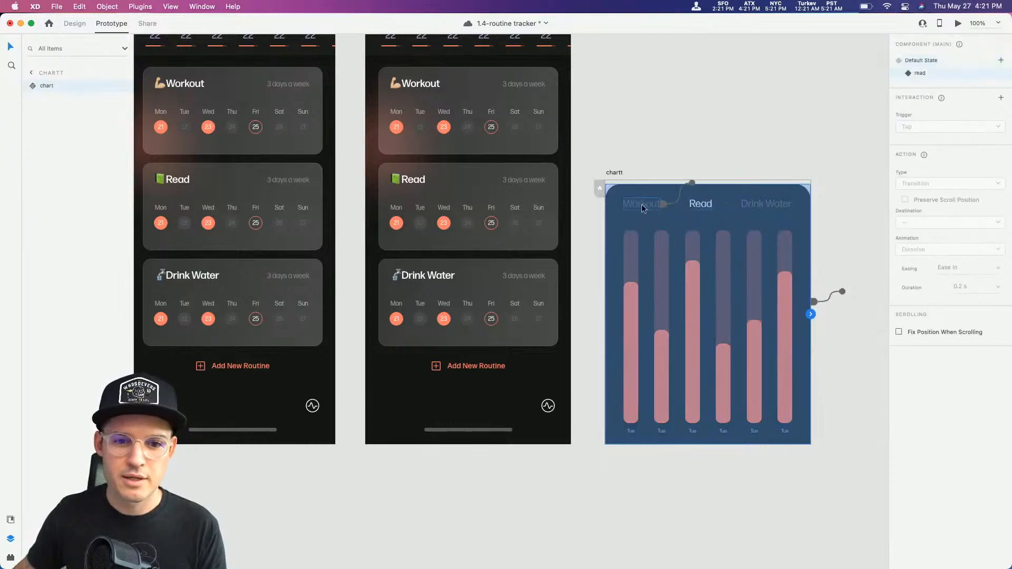
pyautogui.doubleClick(641, 204)
pyautogui.click(678, 157)
pyautogui.click(676, 190)
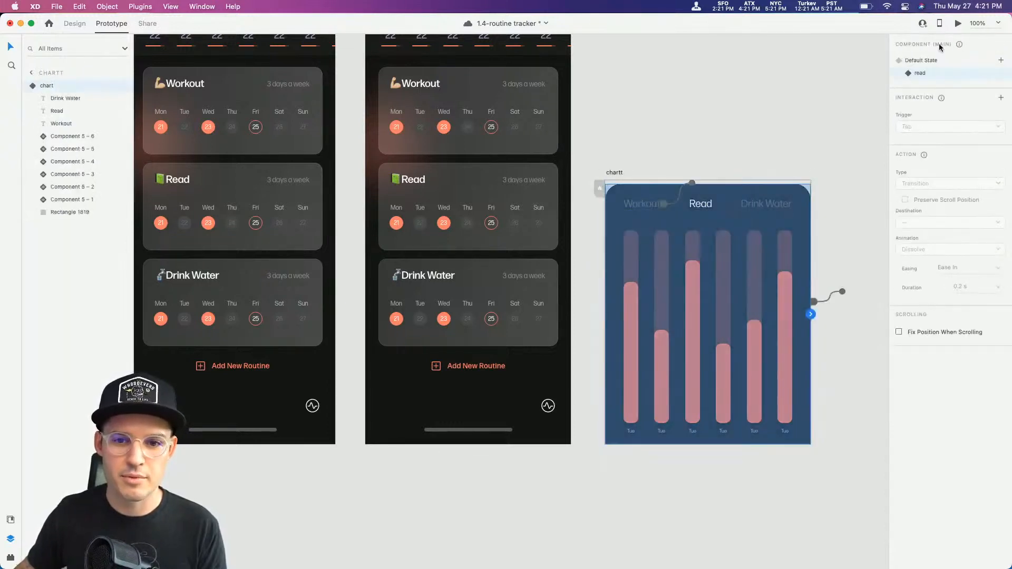
pyautogui.click(928, 60)
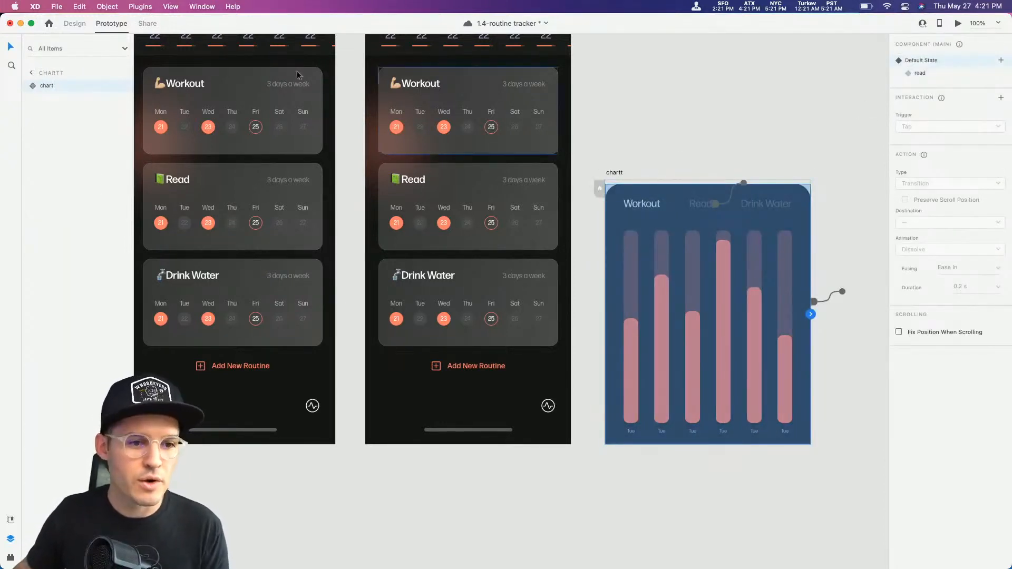
# Step: Preview the prototype from Routine1, open the stats chart overlay, switch between its Read and Workout charts, and dismiss the overlay
pyautogui.moveTo(211, 56); pyautogui.dragTo(310, 145)
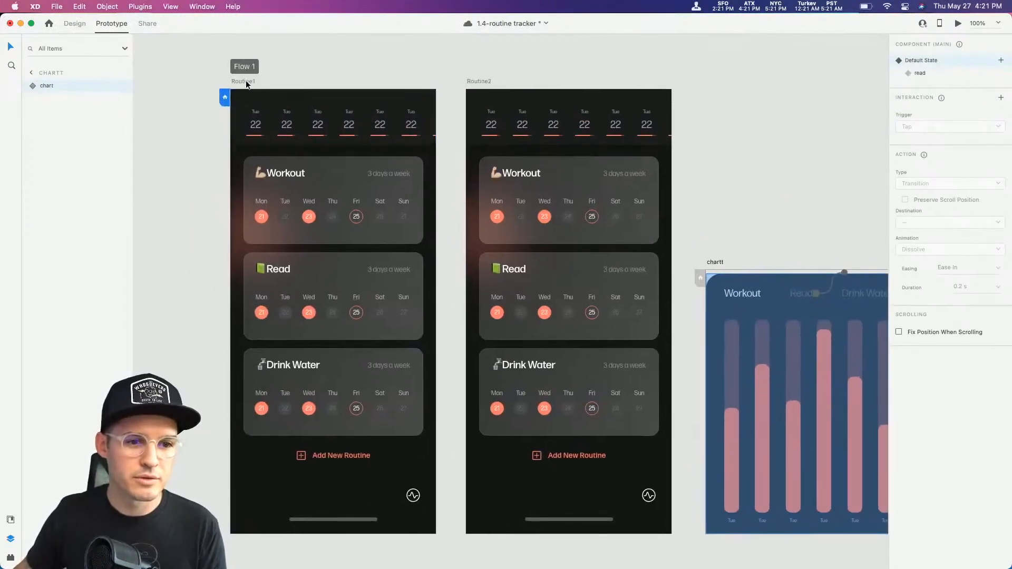
pyautogui.click(248, 83)
pyautogui.click(957, 23)
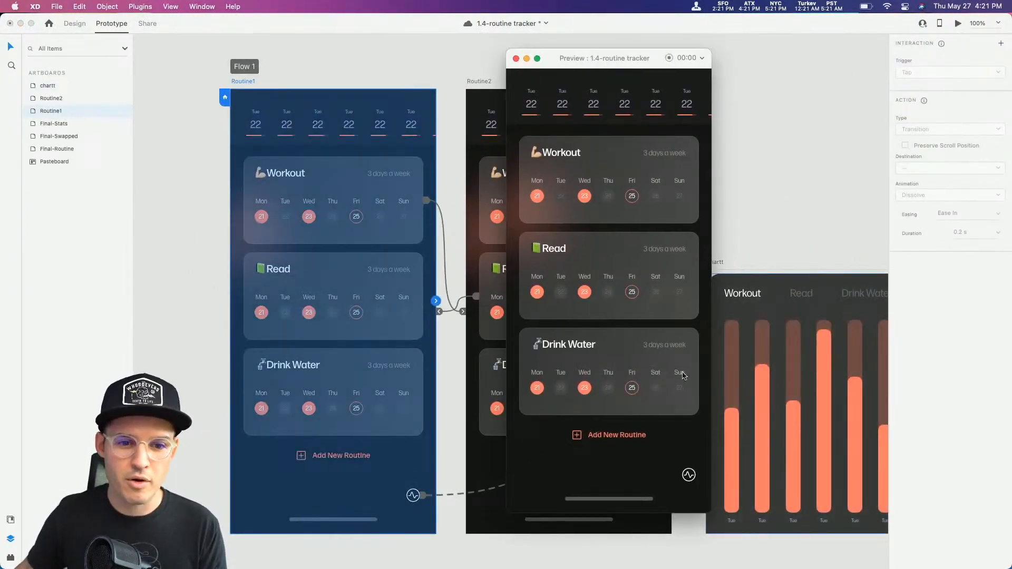
pyautogui.click(681, 475)
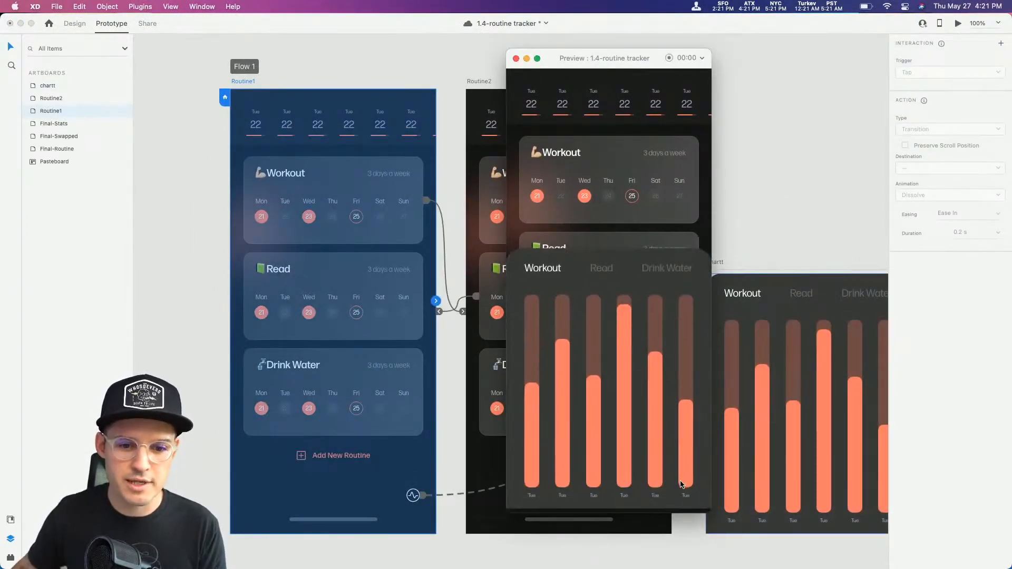
pyautogui.click(598, 274)
pyautogui.click(543, 276)
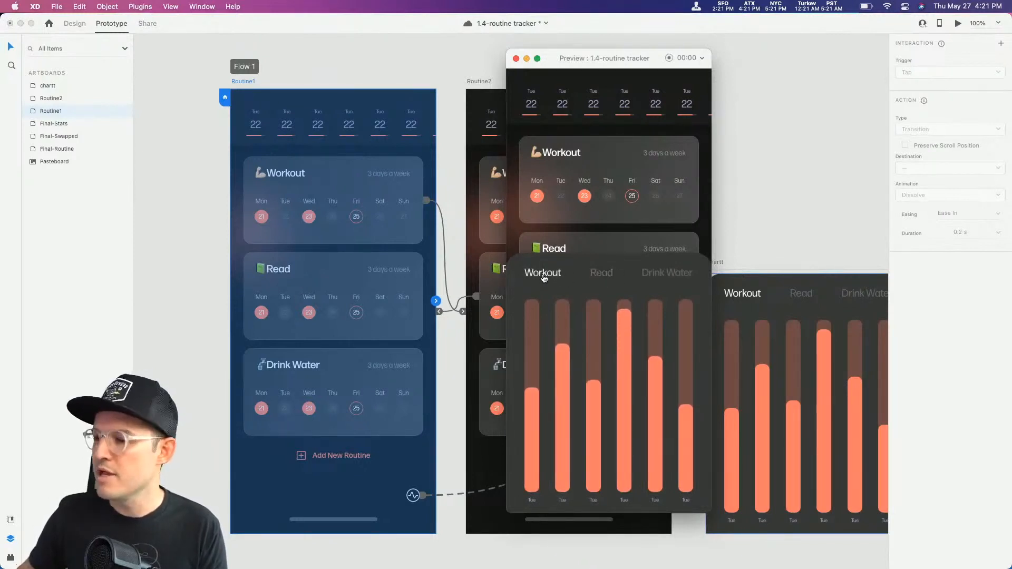
pyautogui.click(602, 276)
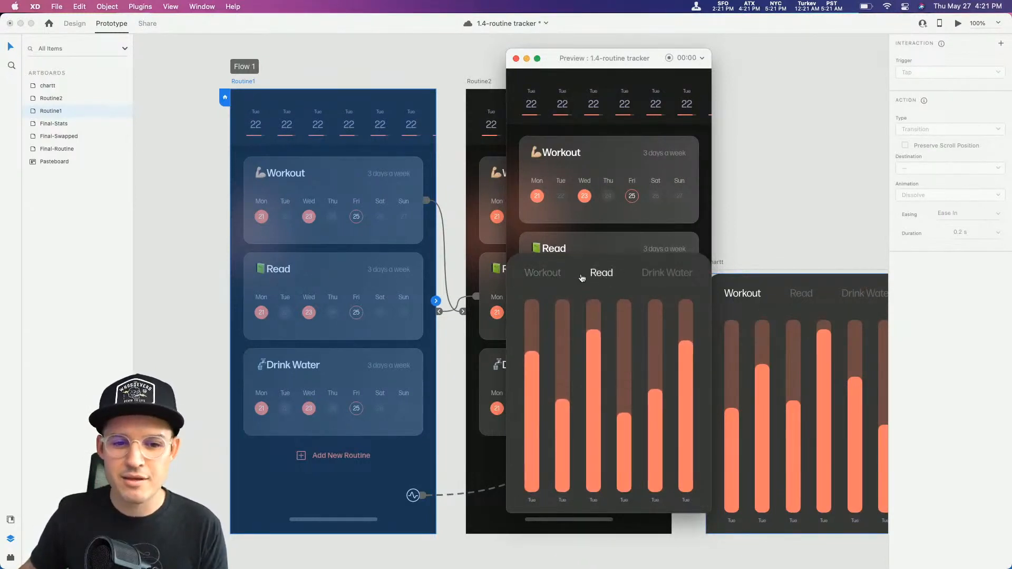
pyautogui.click(553, 277)
pyautogui.click(608, 277)
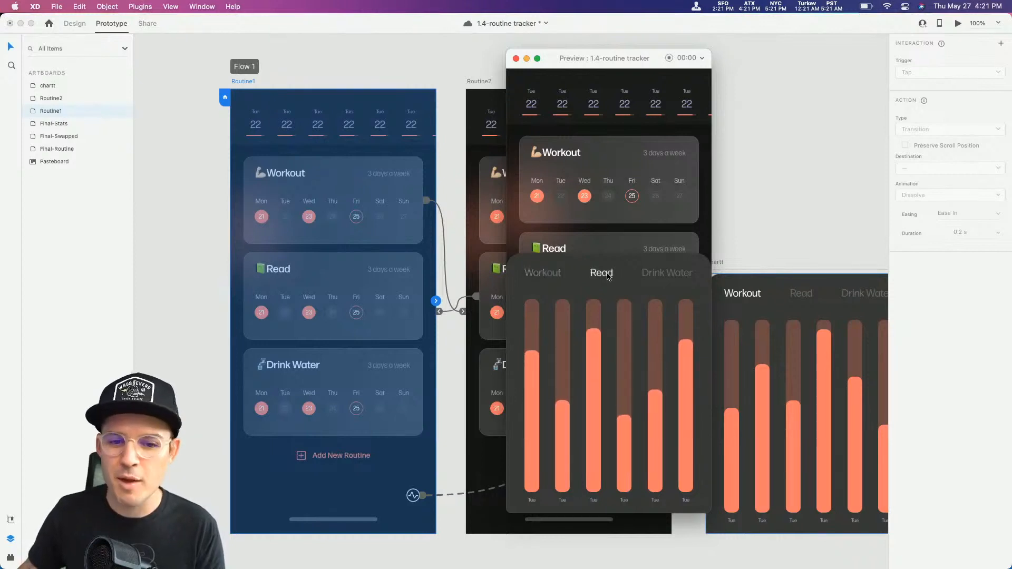
pyautogui.click(605, 199)
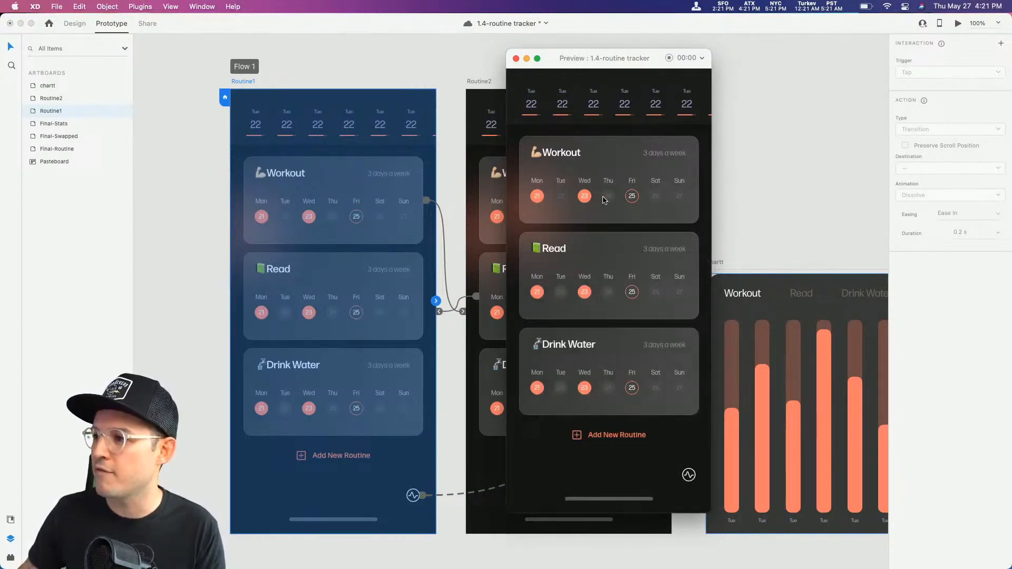
# Step: Place the prototype preview over an empty canvas area beside the chart artboard
pyautogui.click(750, 172)
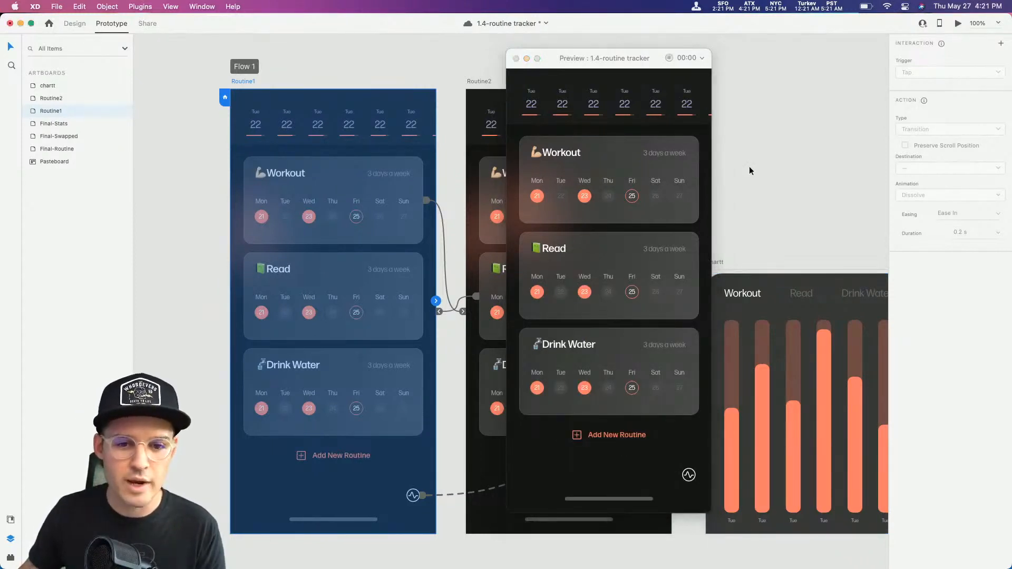
pyautogui.moveTo(785, 176); pyautogui.dragTo(237, 189)
pyautogui.moveTo(393, 152); pyautogui.dragTo(343, 151)
pyautogui.moveTo(633, 57); pyautogui.dragTo(581, 74)
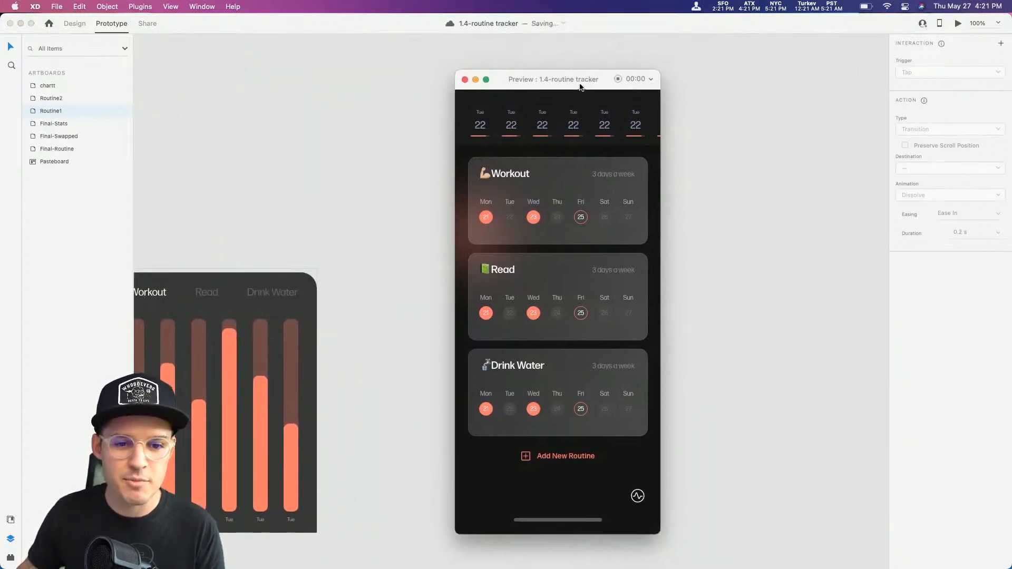
pyautogui.moveTo(603, 126); pyautogui.dragTo(639, 129)
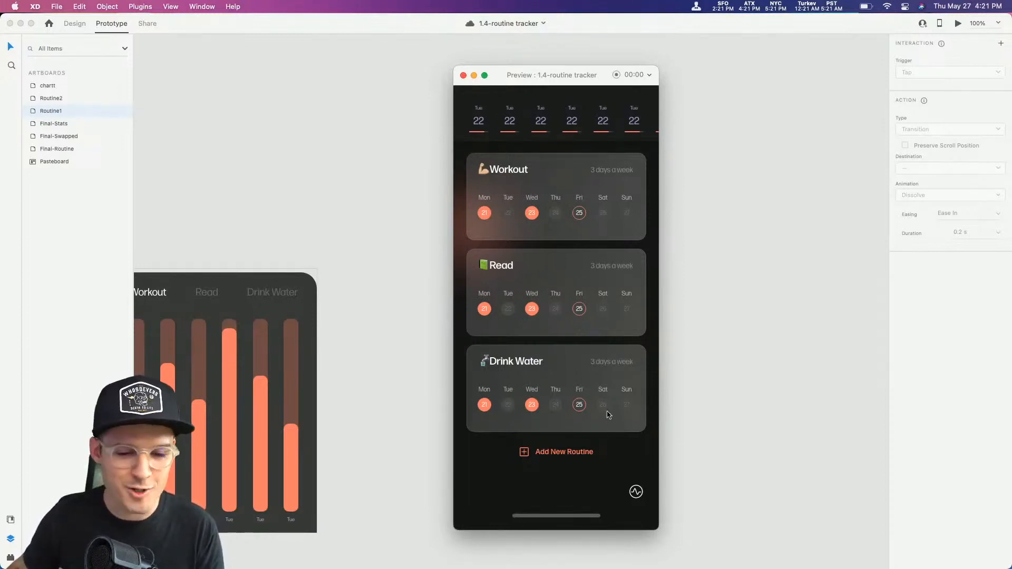
# Step: Reopen the stats overlay in the preview, alternate the chart between Read and Workout again, and close the overlay
pyautogui.click(636, 497)
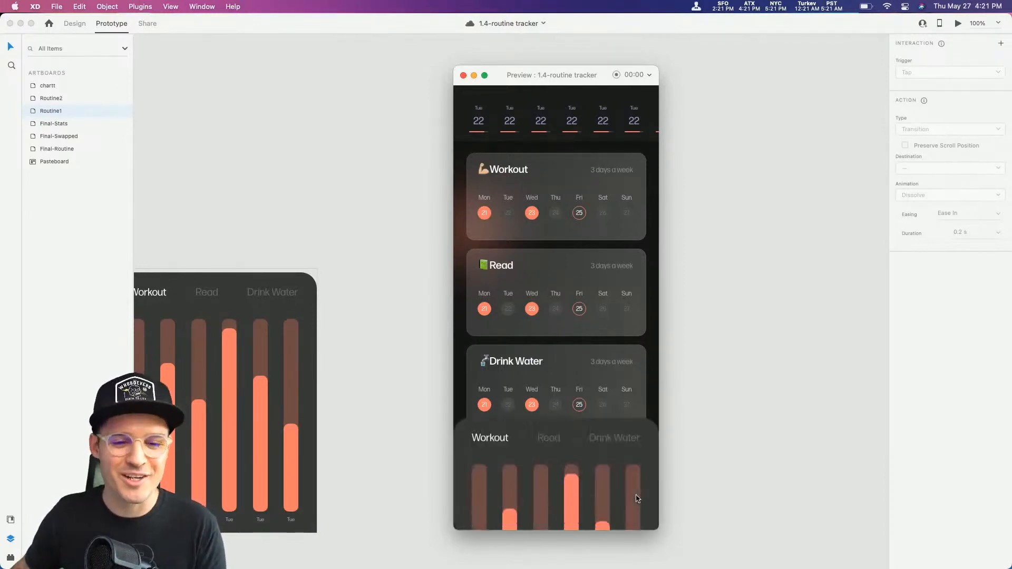
pyautogui.click(556, 293)
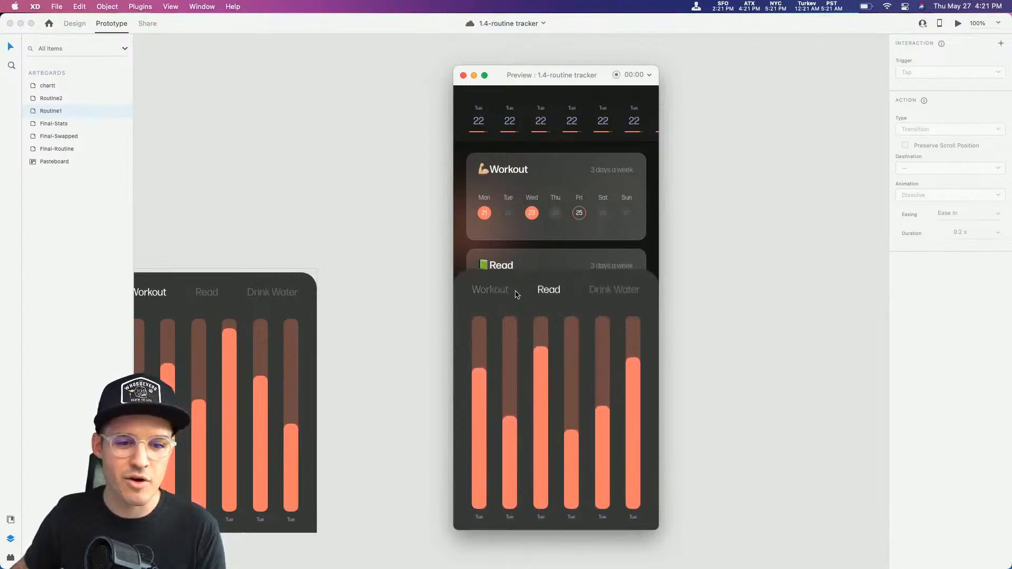
pyautogui.click(508, 291)
pyautogui.click(552, 290)
pyautogui.click(474, 291)
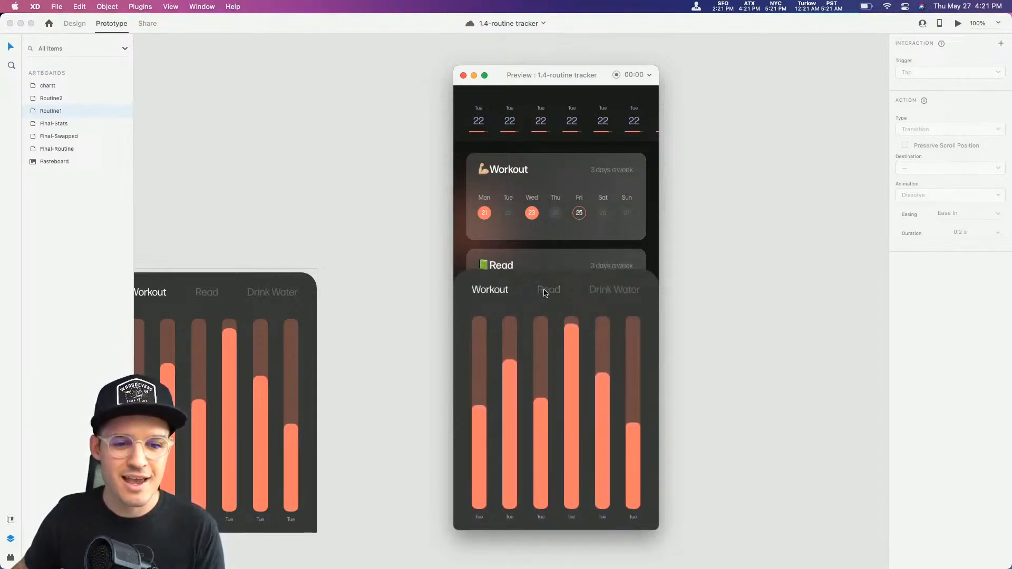
pyautogui.click(548, 293)
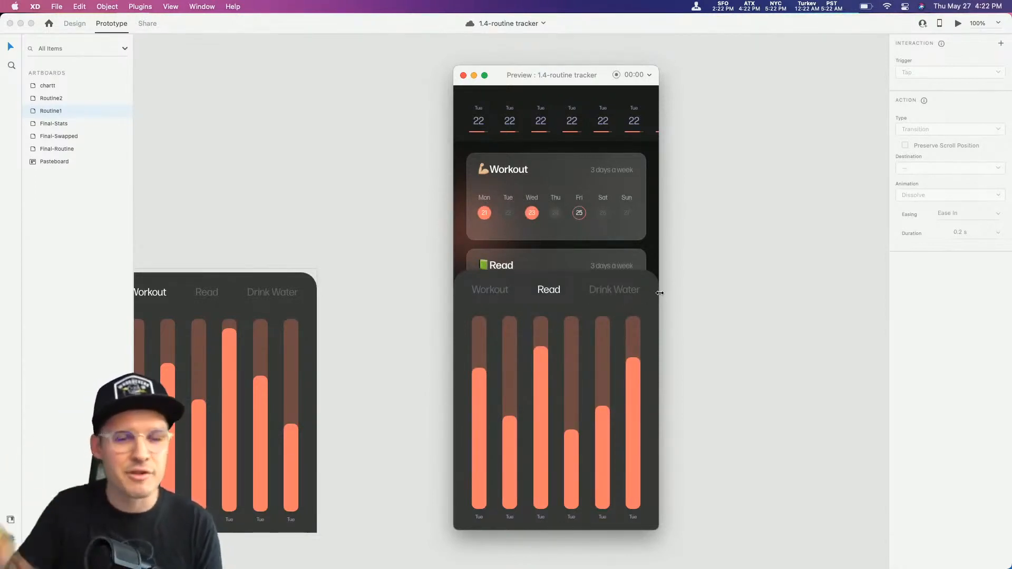
pyautogui.click(610, 243)
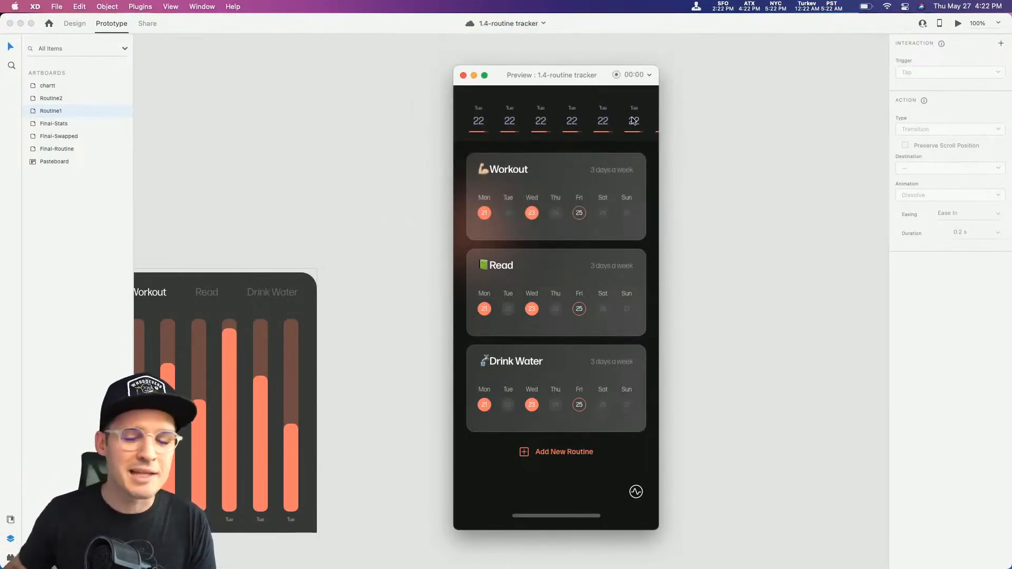
# Step: Switch to Chrome and open the challenge channel of the Adobe XD Discord server
pyautogui.press('super+Tab')
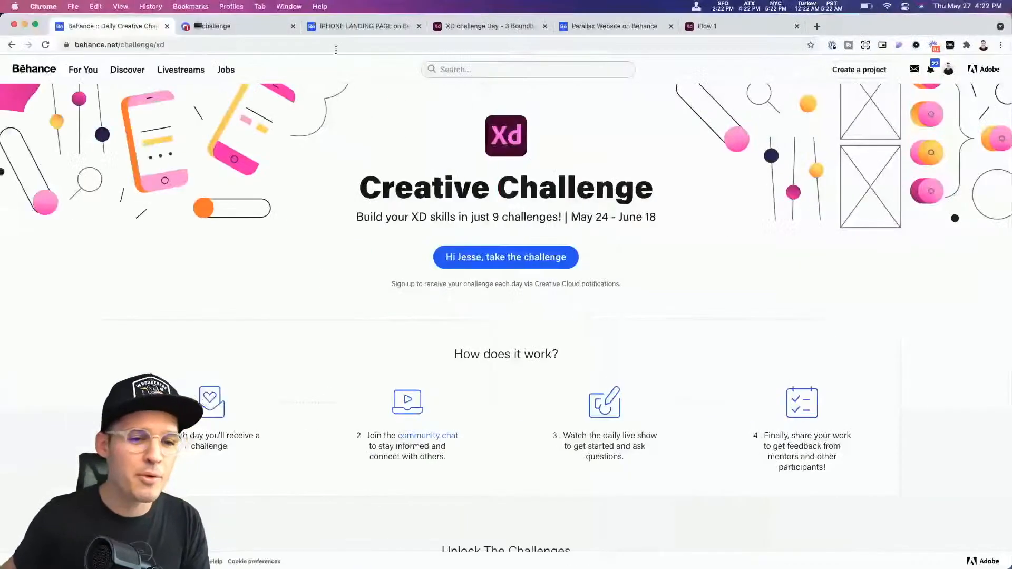
pyautogui.click(255, 30)
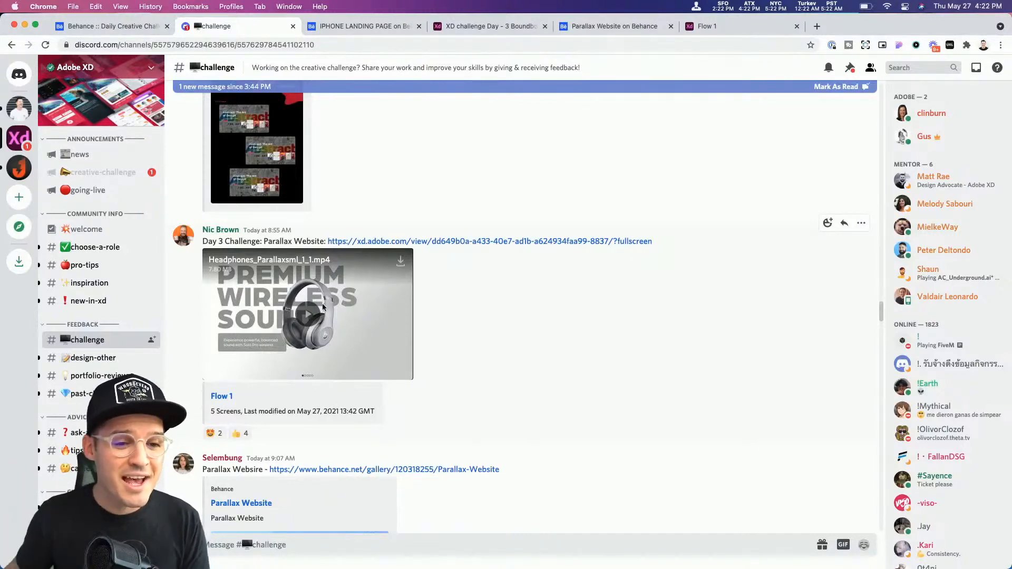
# Step: Play the Headphones_Parallaxsml_1_1.mp4 video from the Day 3 challenge post in full screen, then return to the channel
pyautogui.click(309, 317)
pyautogui.click(406, 371)
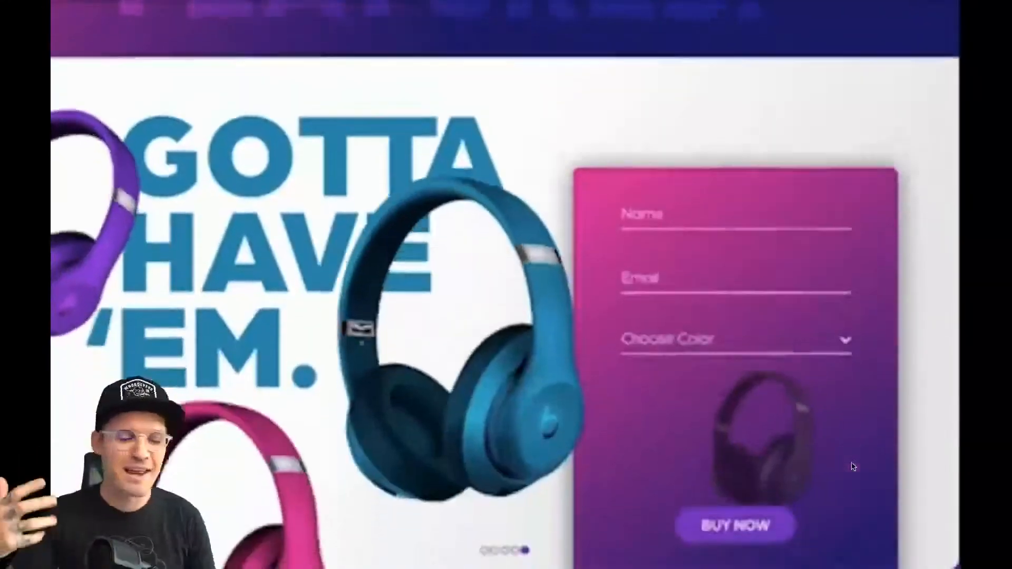
pyautogui.press('Escape')
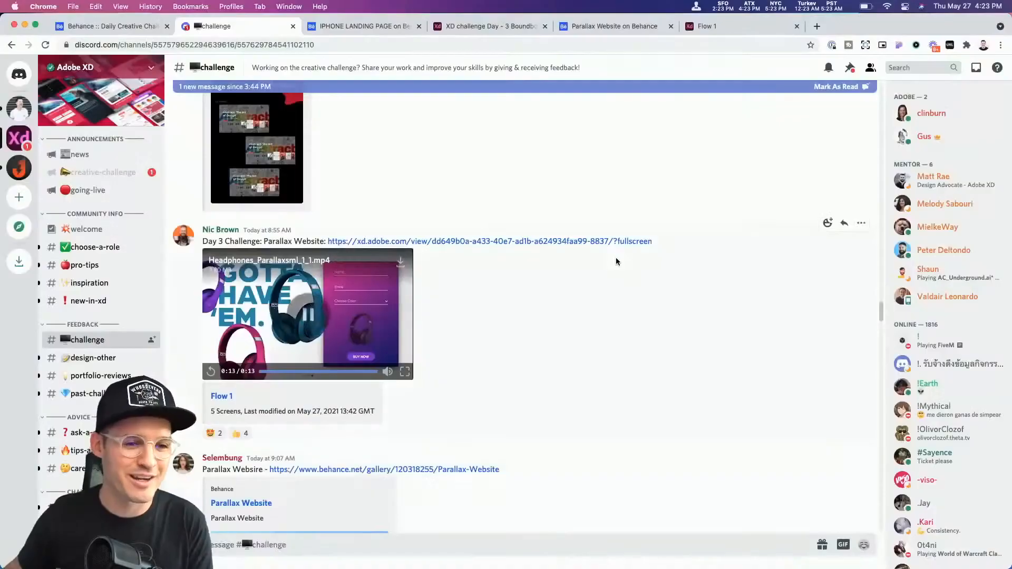
# Step: Open the IPHONE LANDING PAGE project on Behance and examine its parallax page sections, including in the enlarged image view
pyautogui.click(367, 28)
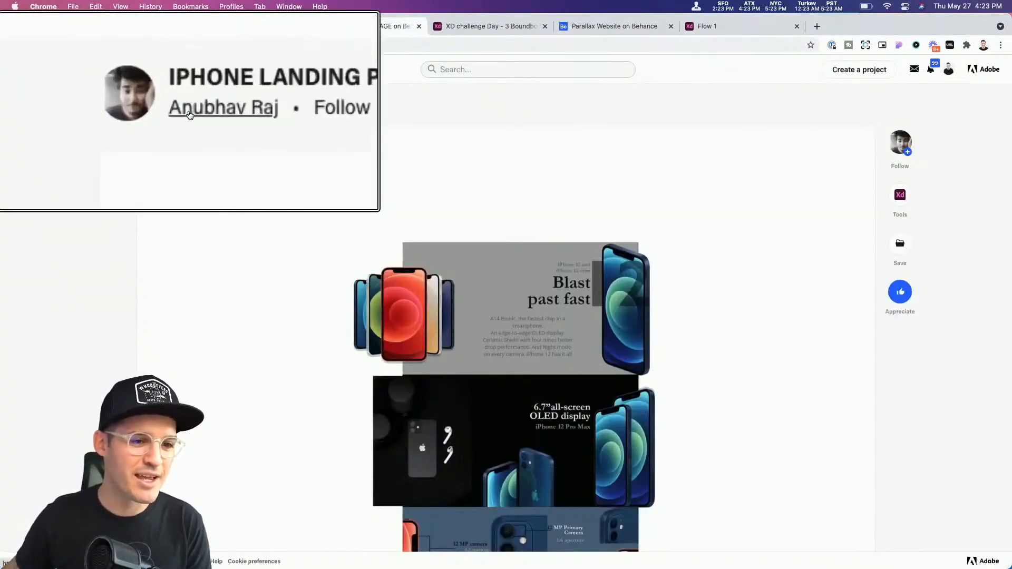
pyautogui.moveTo(213, 138)
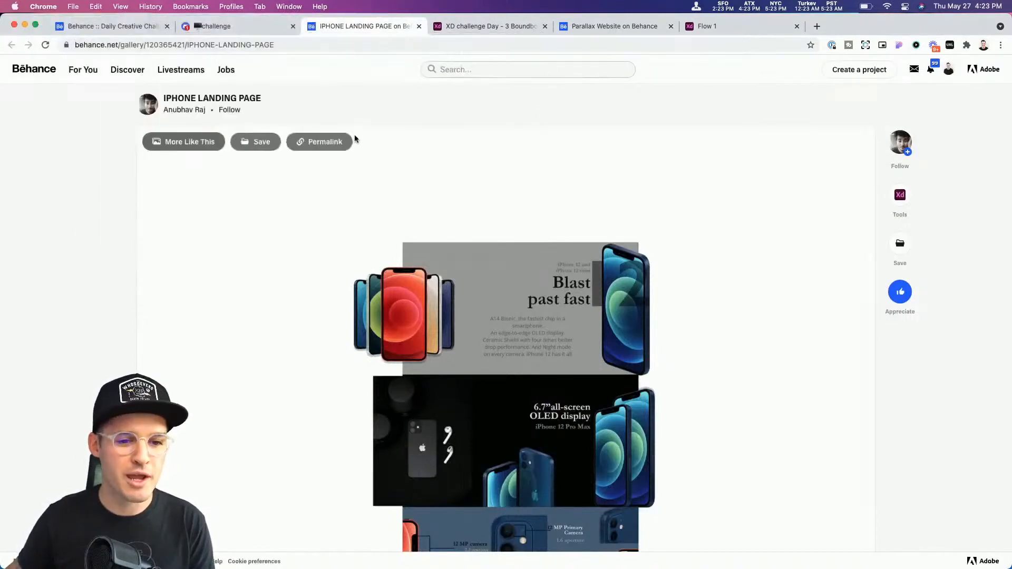
pyautogui.scroll(-3, 607, 357)
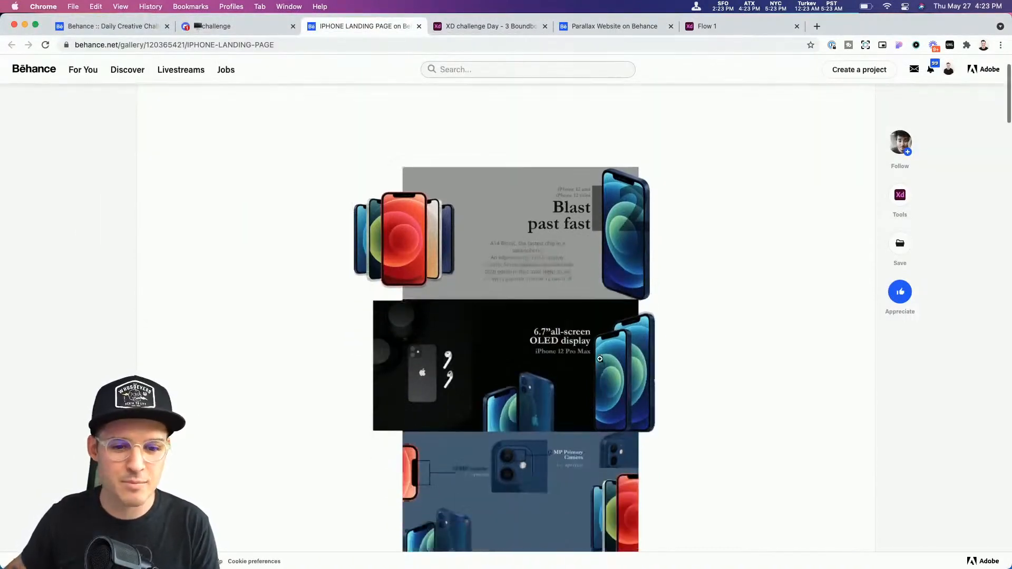
pyautogui.click(582, 325)
pyautogui.click(481, 141)
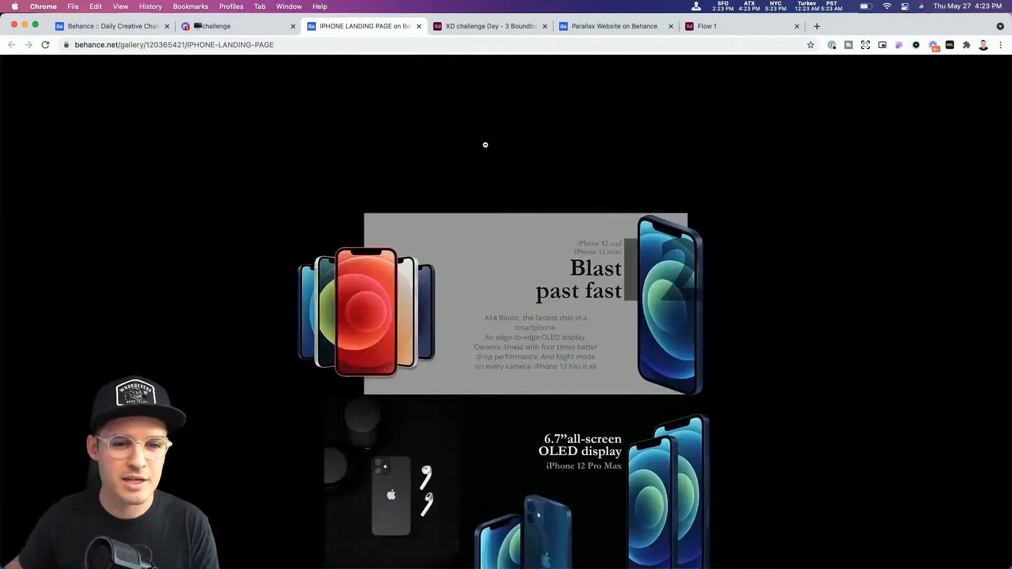
pyautogui.scroll(-4, 515, 300)
pyautogui.scroll(-9, 516, 301)
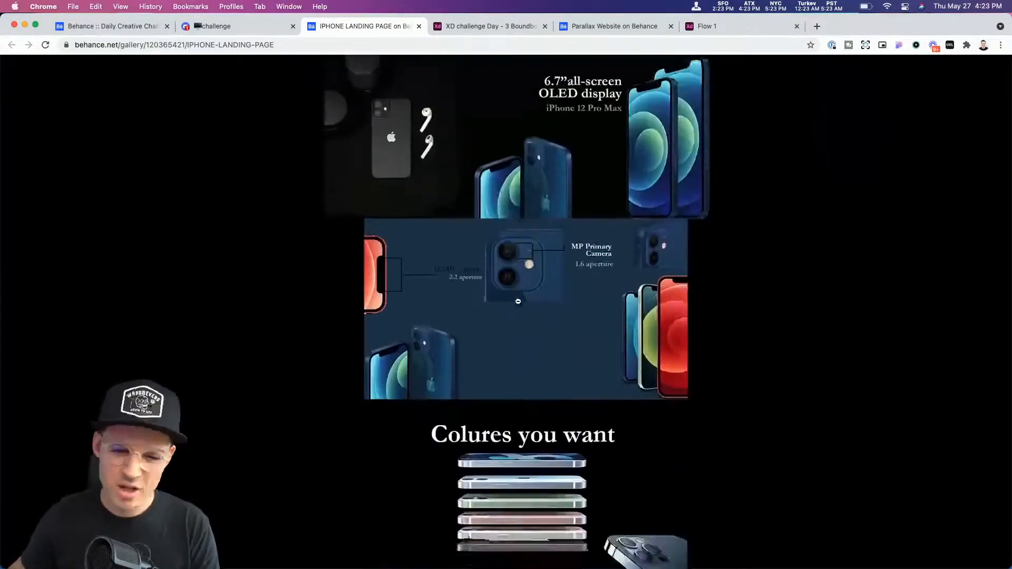
pyautogui.scroll(-3, 518, 302)
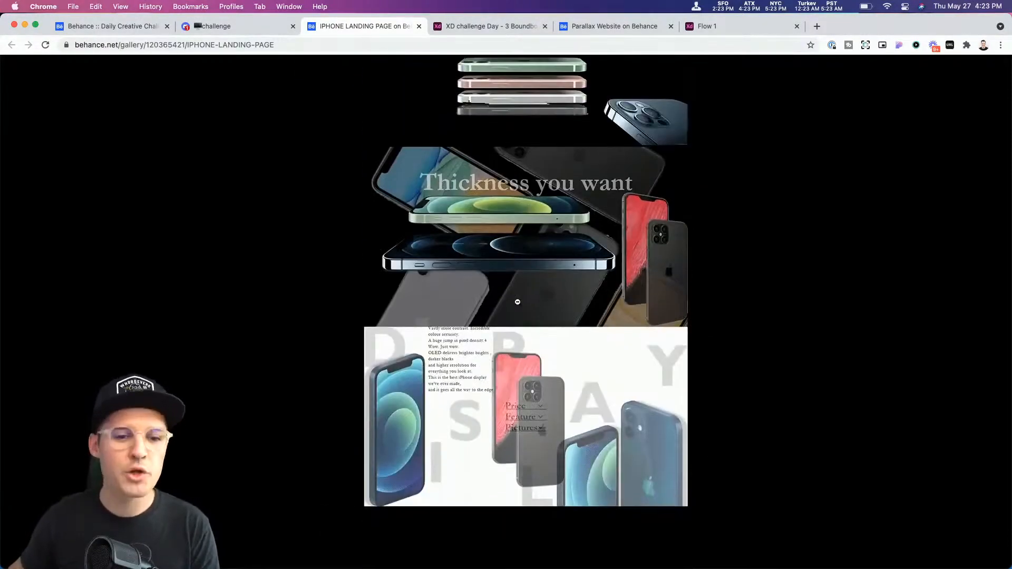
pyautogui.click(518, 300)
pyautogui.click(796, 162)
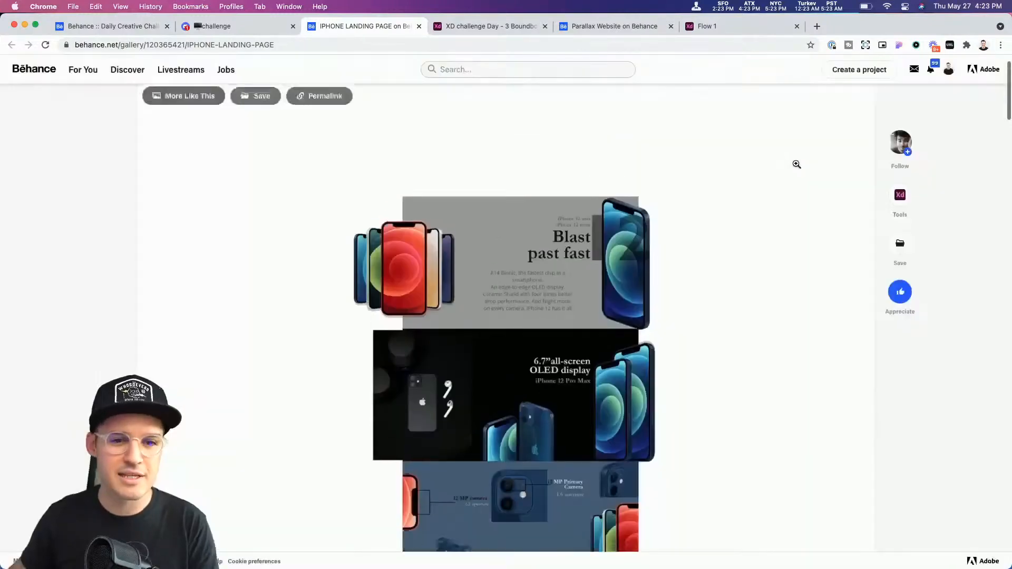
pyautogui.scroll(-18, 699, 224)
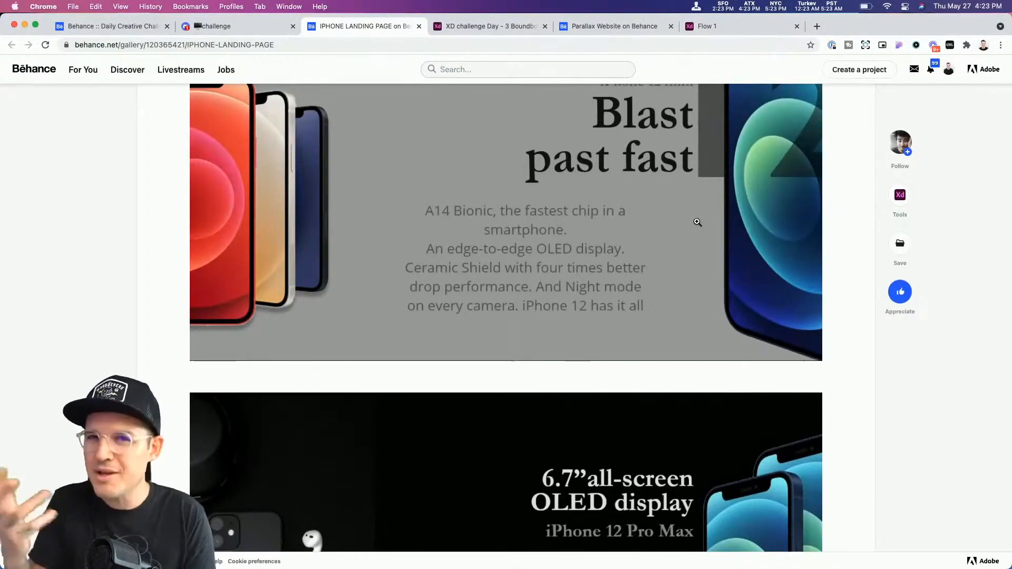
pyautogui.click(695, 222)
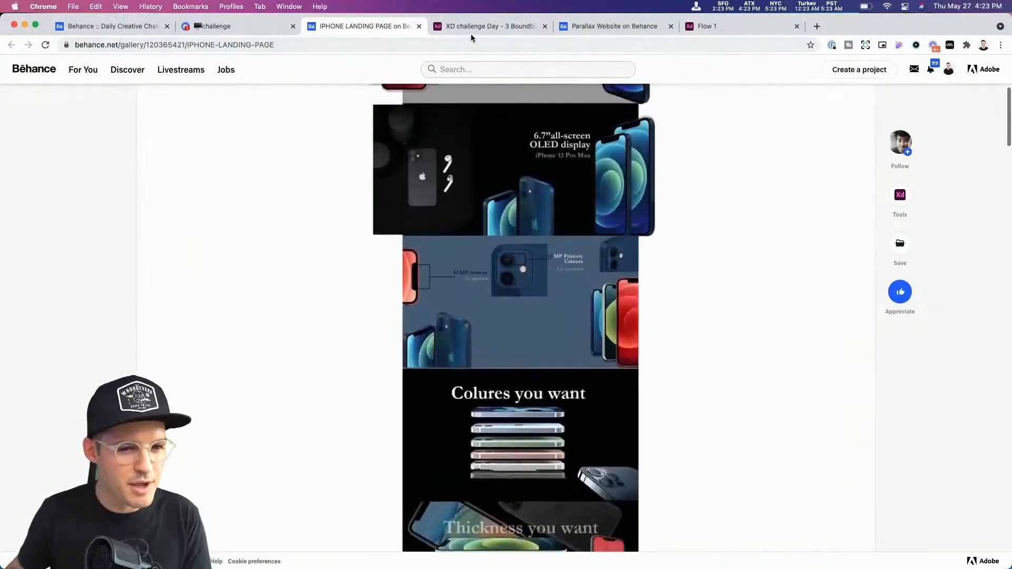
# Step: Open the XD challenge Day - 3 Boundbox prototype and walk through its screens to the footer and back to the opening headphones screen
pyautogui.click(467, 30)
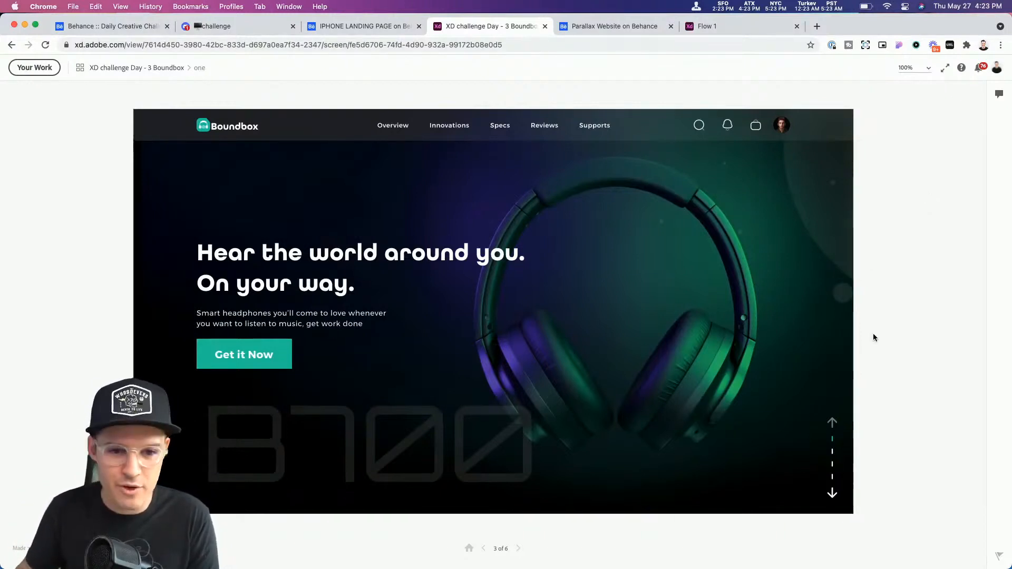
pyautogui.click(833, 494)
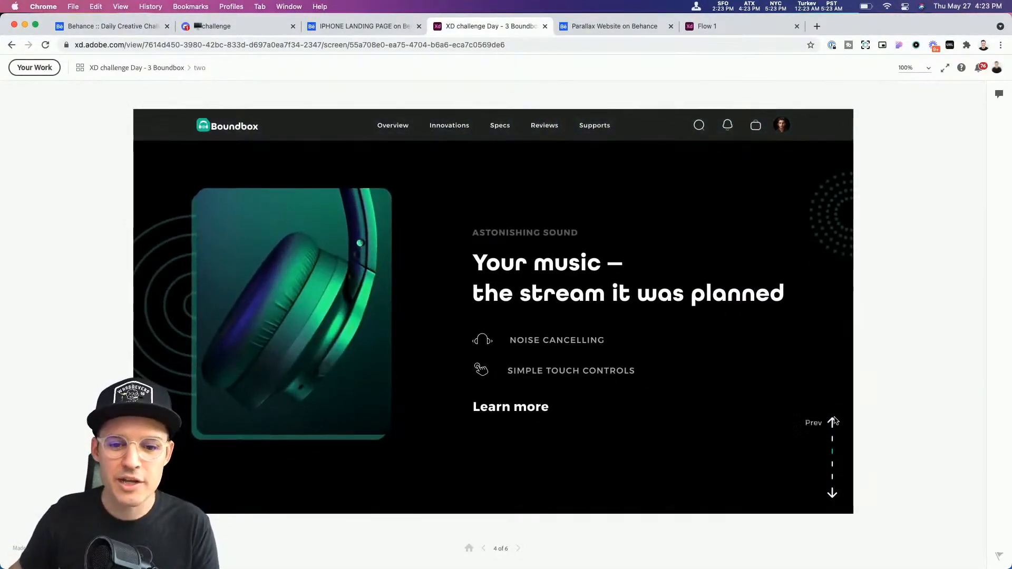
pyautogui.click(832, 422)
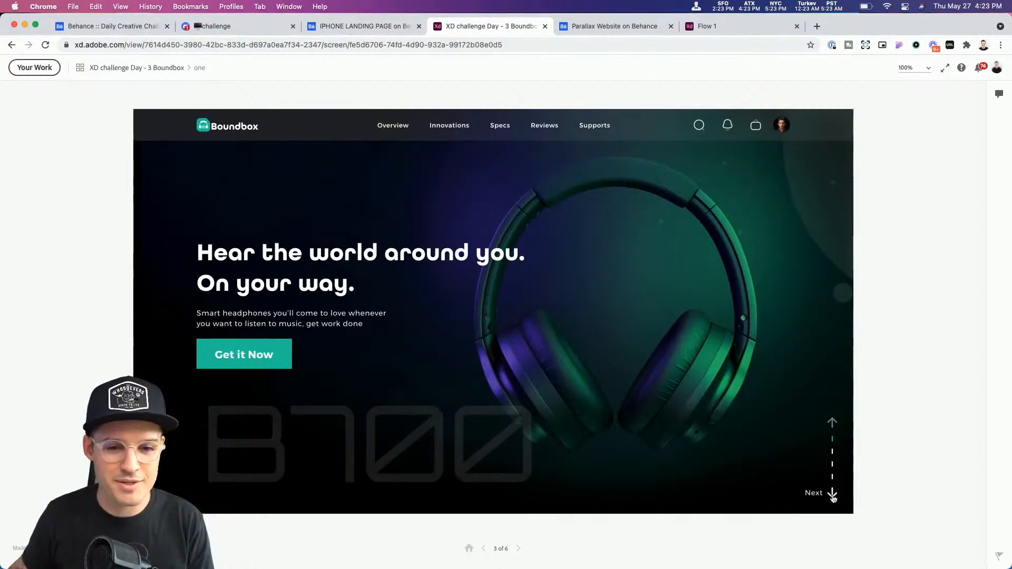
pyautogui.click(832, 496)
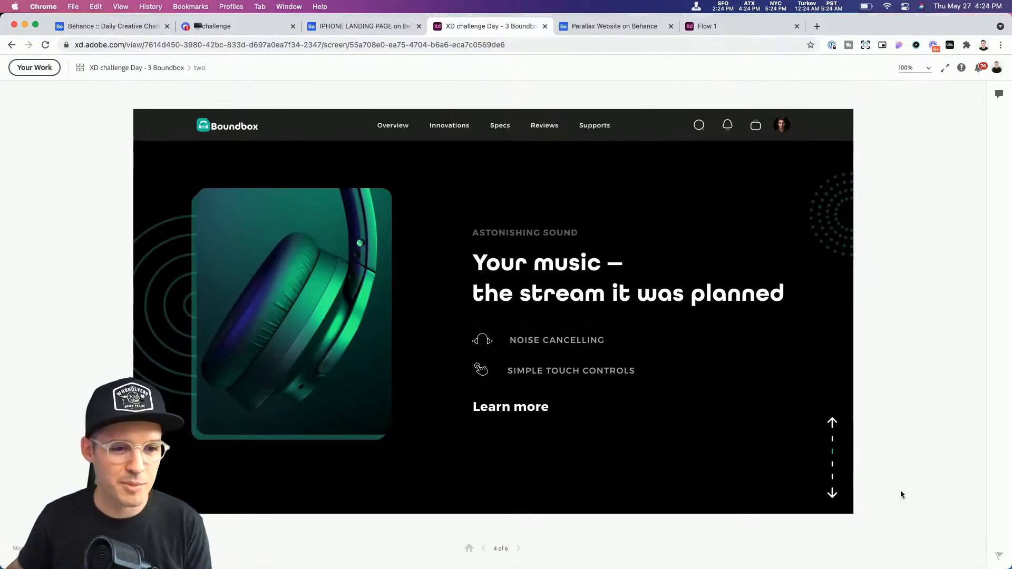
pyautogui.click(832, 493)
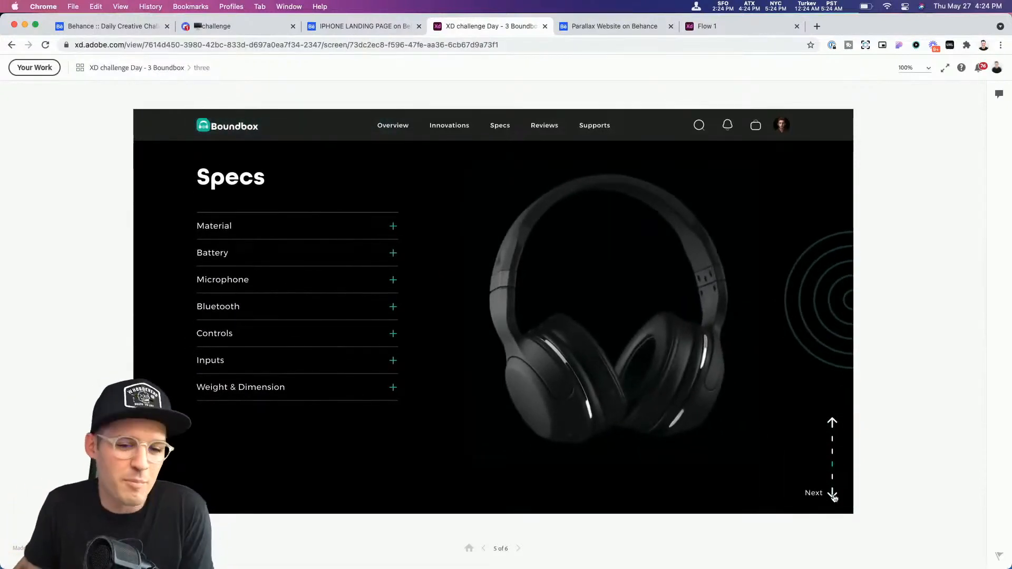
pyautogui.click(832, 493)
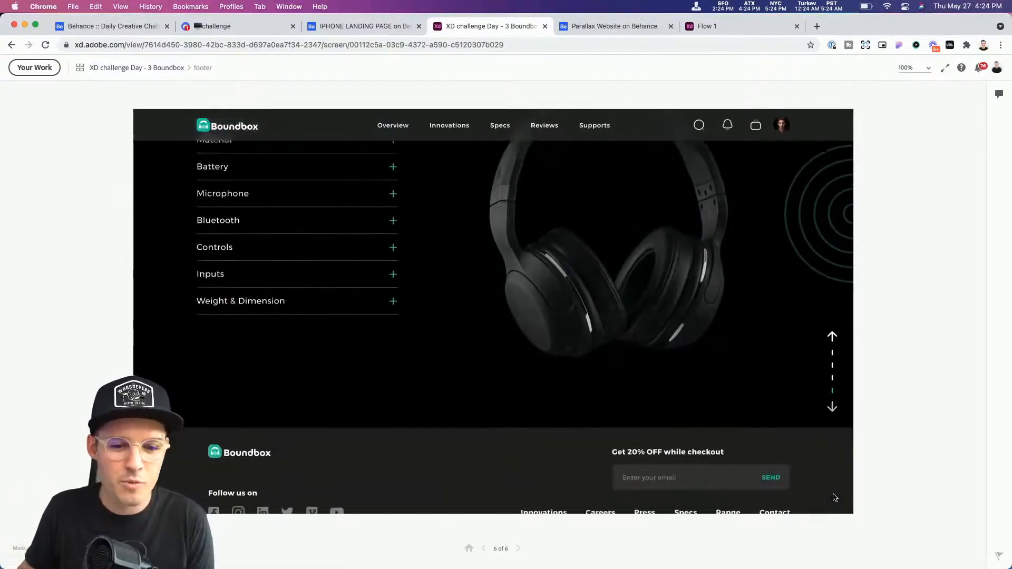
pyautogui.click(832, 272)
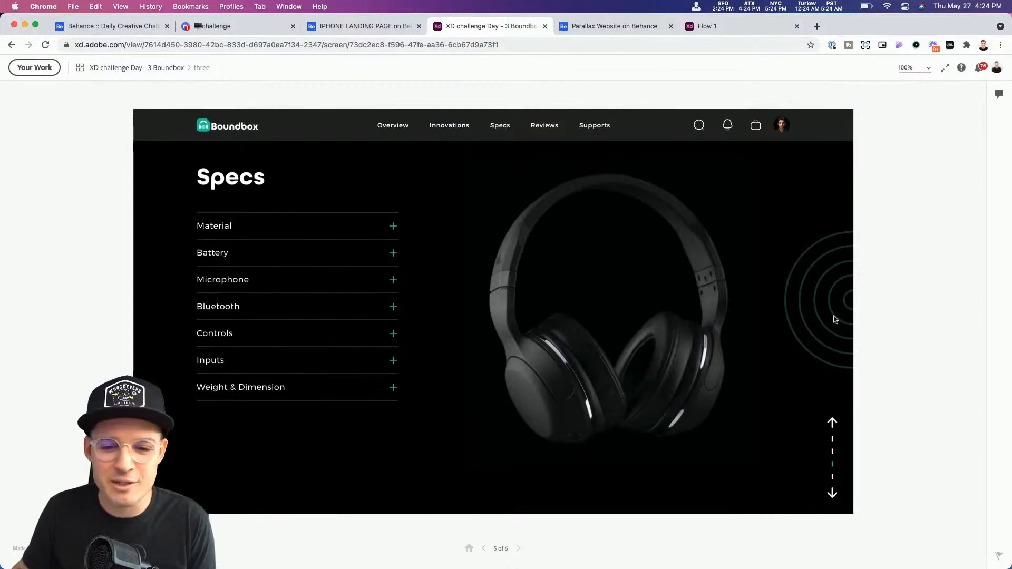
pyautogui.click(832, 422)
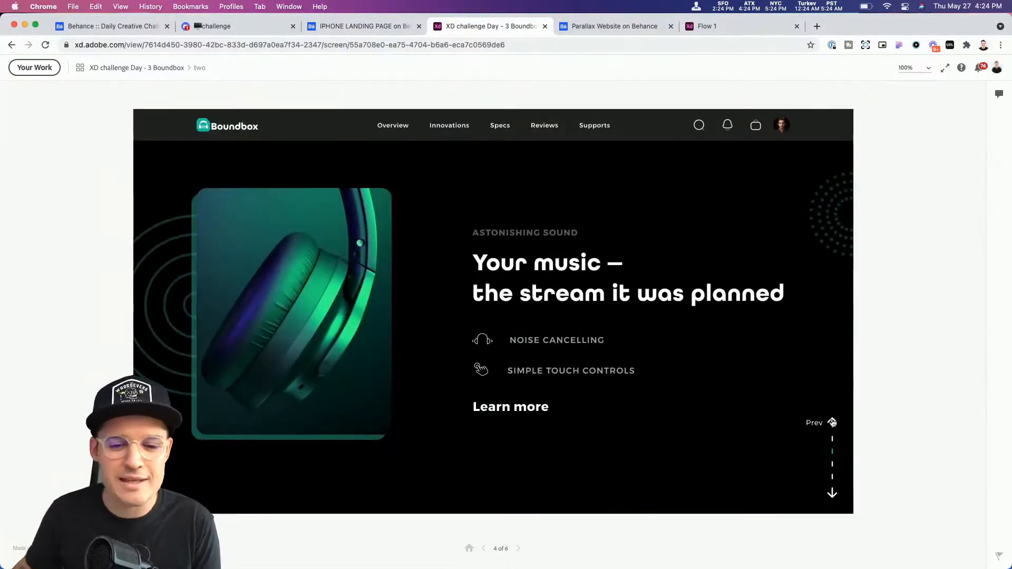
pyautogui.click(832, 422)
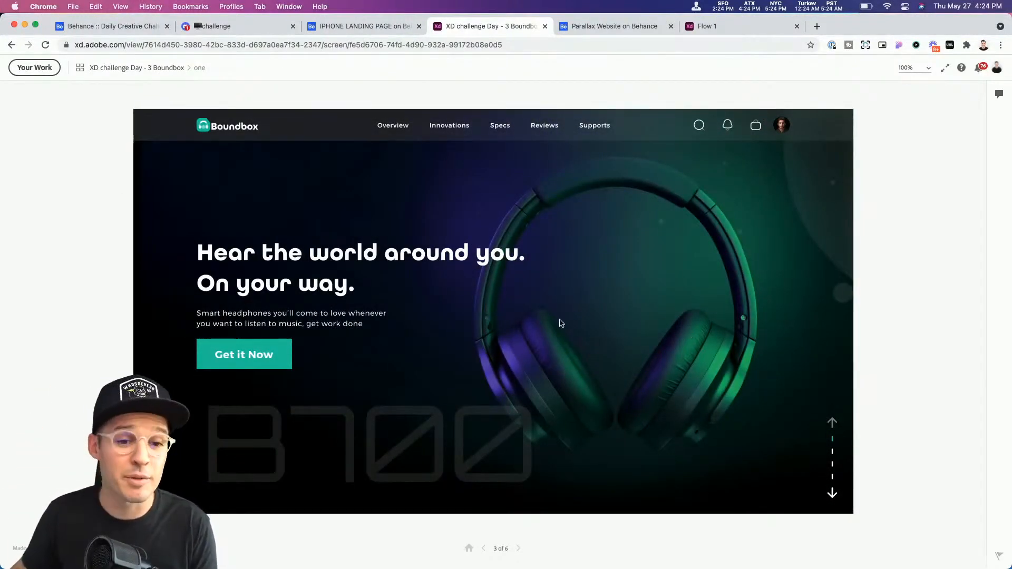
# Step: Open the Parallax Website project on Behance, review its Highlight and All Design sections, and play the embedded prototype preview video
pyautogui.click(597, 28)
pyautogui.scroll(1, 671, 330)
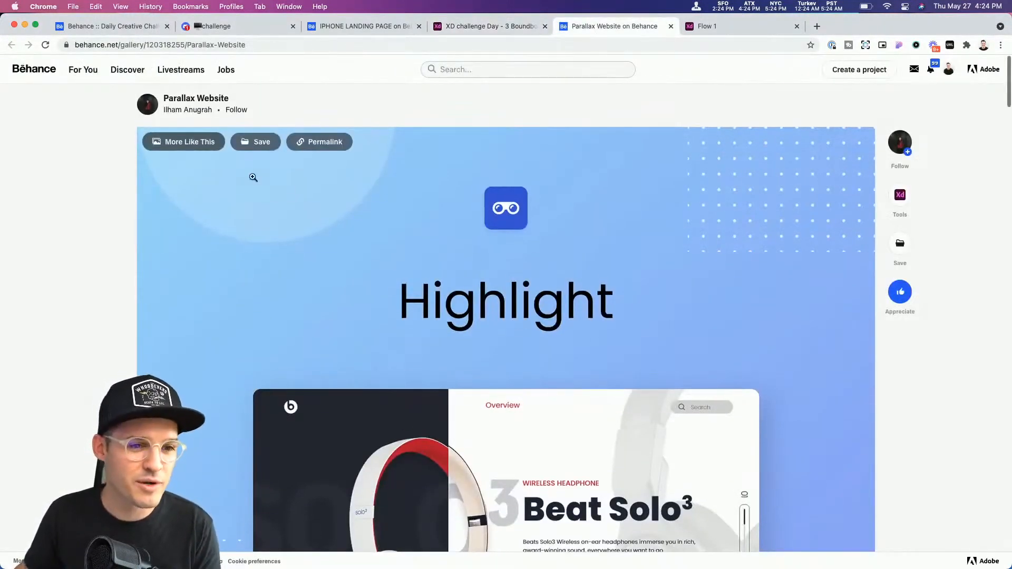
pyautogui.scroll(3, 188, 101)
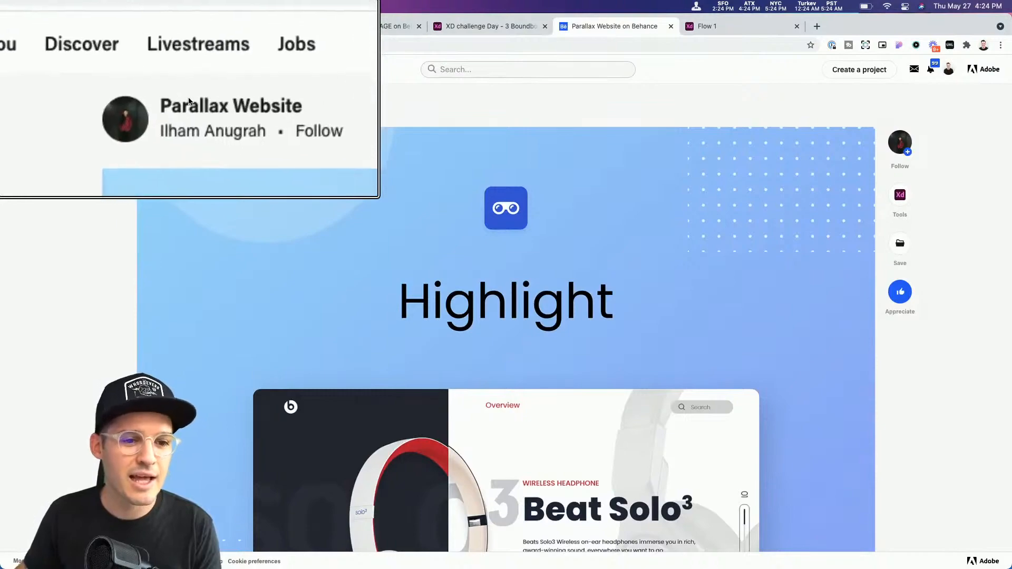
pyautogui.scroll(-10, 444, 216)
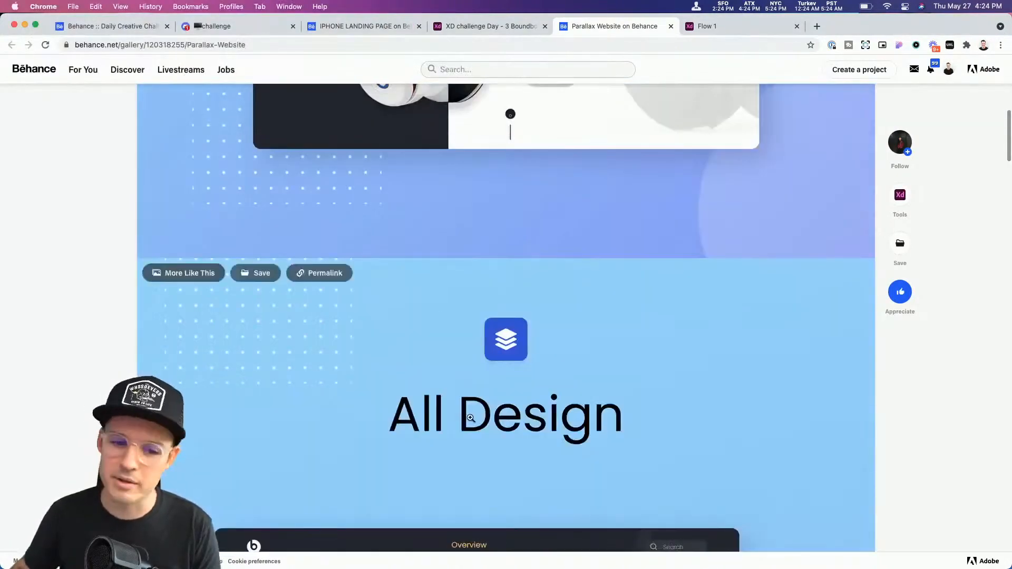
pyautogui.scroll(-15, 475, 413)
pyautogui.scroll(-15, 477, 413)
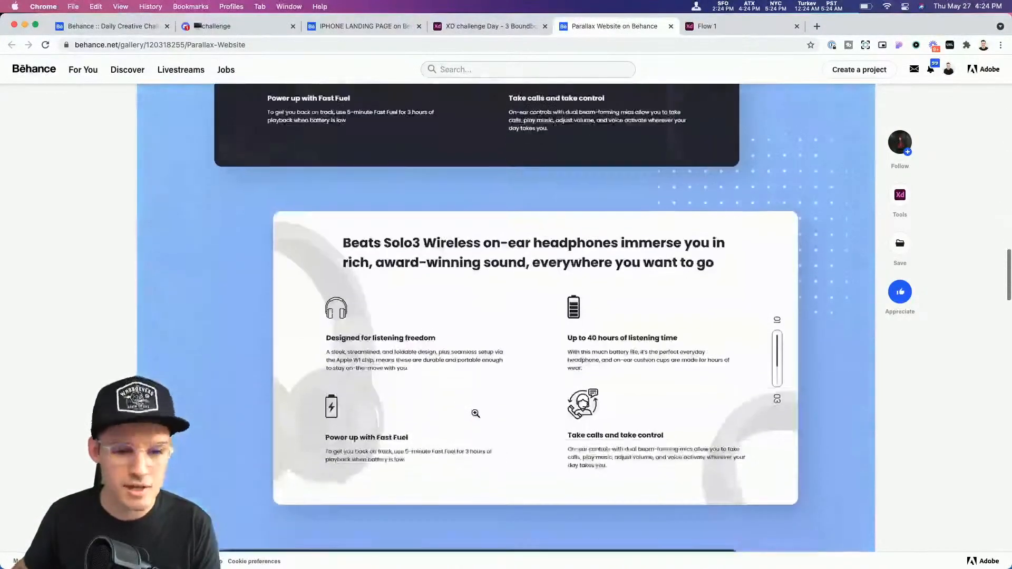
pyautogui.scroll(-5, 476, 413)
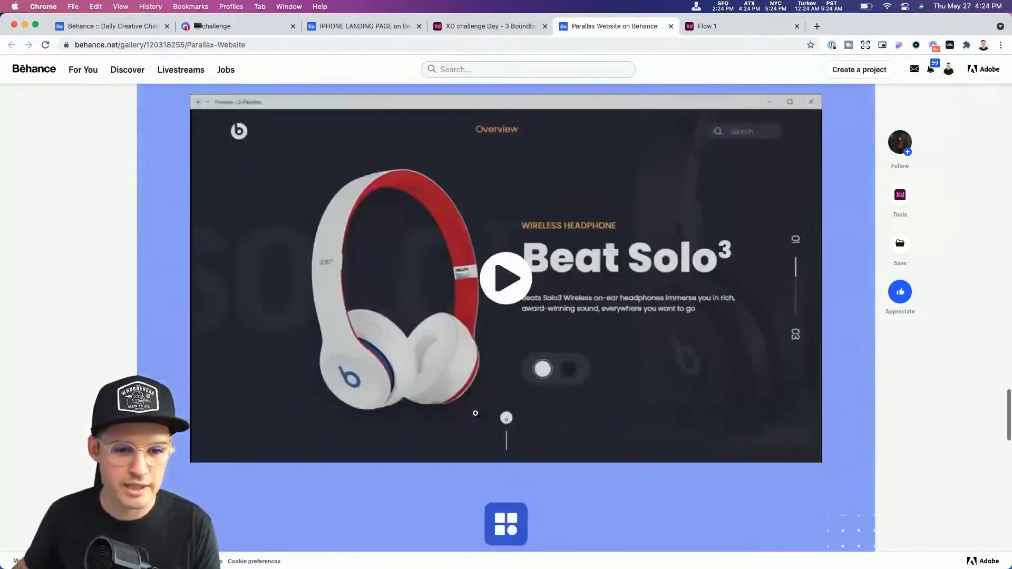
pyautogui.click(784, 399)
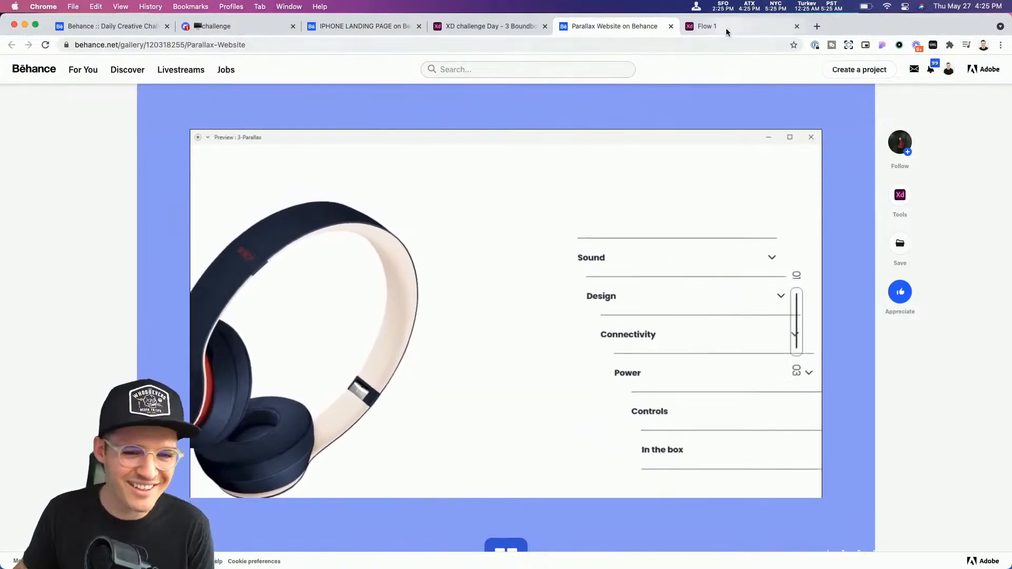
# Step: Open the shared Flow 1 prototype of the premium wireless headphones site
pyautogui.click(726, 27)
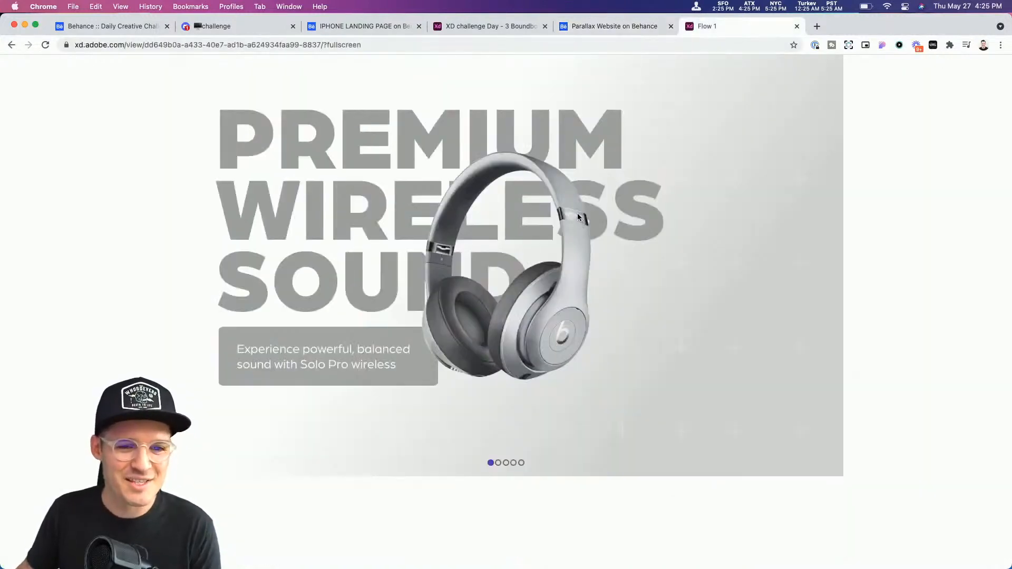